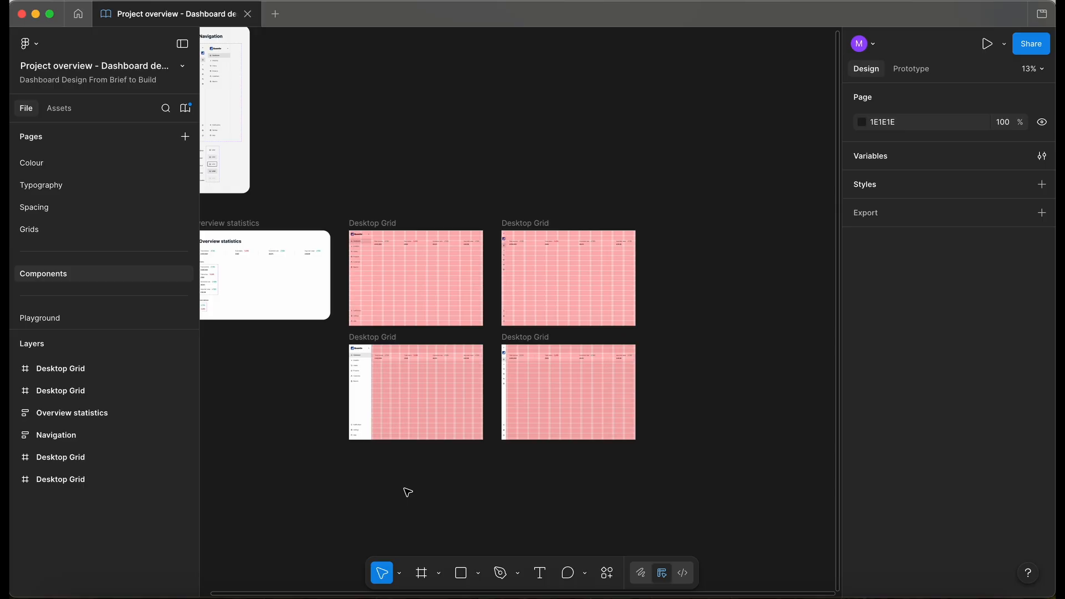
Examine the four Desktop Grid frames holding the navigation and overview statistics on the Components page.
{"action": "scroll", "coordinate": [409, 260], "scroll_direction": "up", "scroll_amount": 3}
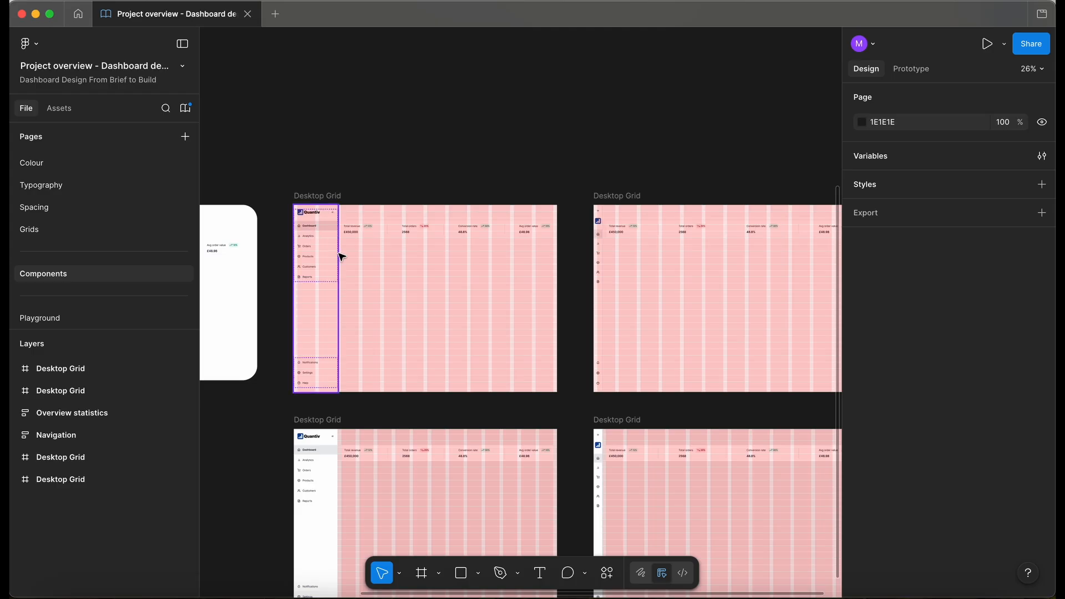
{"action": "scroll", "coordinate": [387, 170], "scroll_direction": "down", "scroll_amount": 2}
{"action": "scroll", "coordinate": [387, 171], "scroll_direction": "right", "scroll_amount": 1}
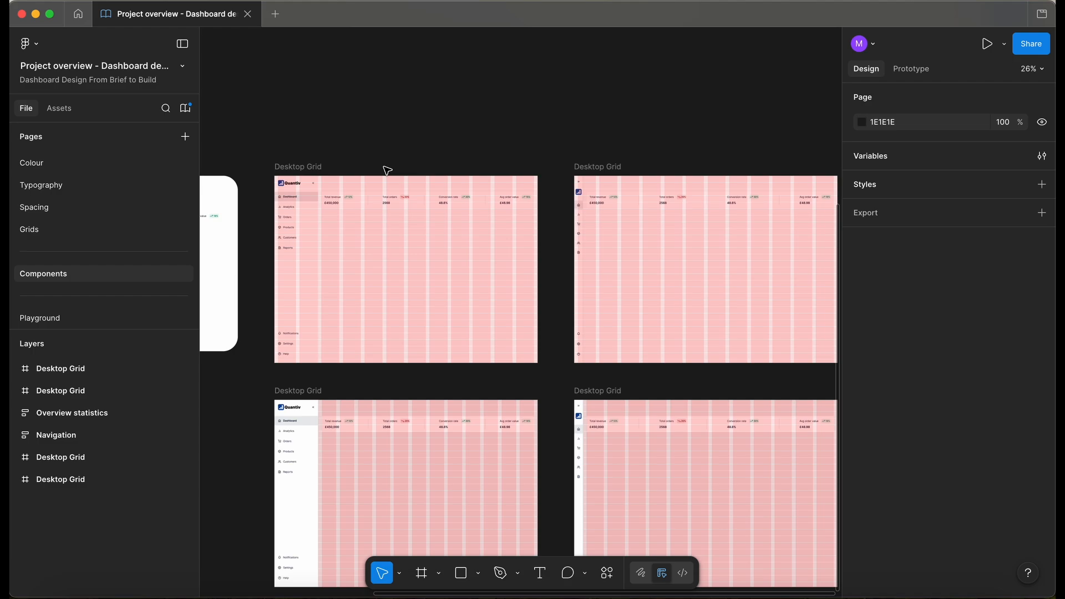
{"action": "scroll", "coordinate": [387, 170], "scroll_direction": "down", "scroll_amount": 5}
{"action": "scroll", "coordinate": [387, 170], "scroll_direction": "left", "scroll_amount": 1}
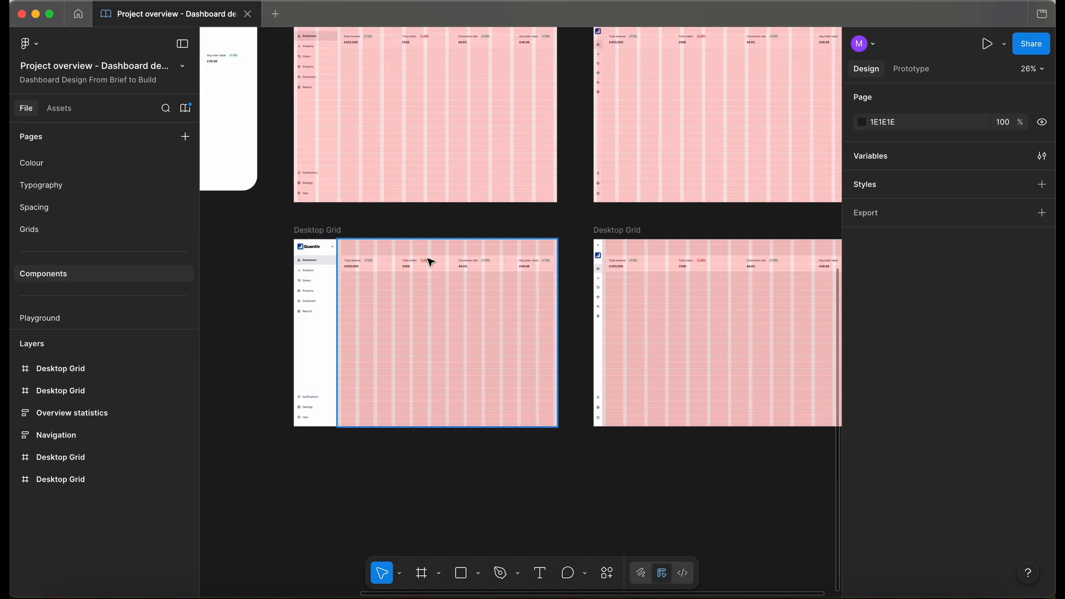
{"action": "scroll", "coordinate": [448, 294], "scroll_direction": "up", "scroll_amount": 1}
{"action": "scroll", "coordinate": [448, 294], "scroll_direction": "up", "scroll_amount": 4}
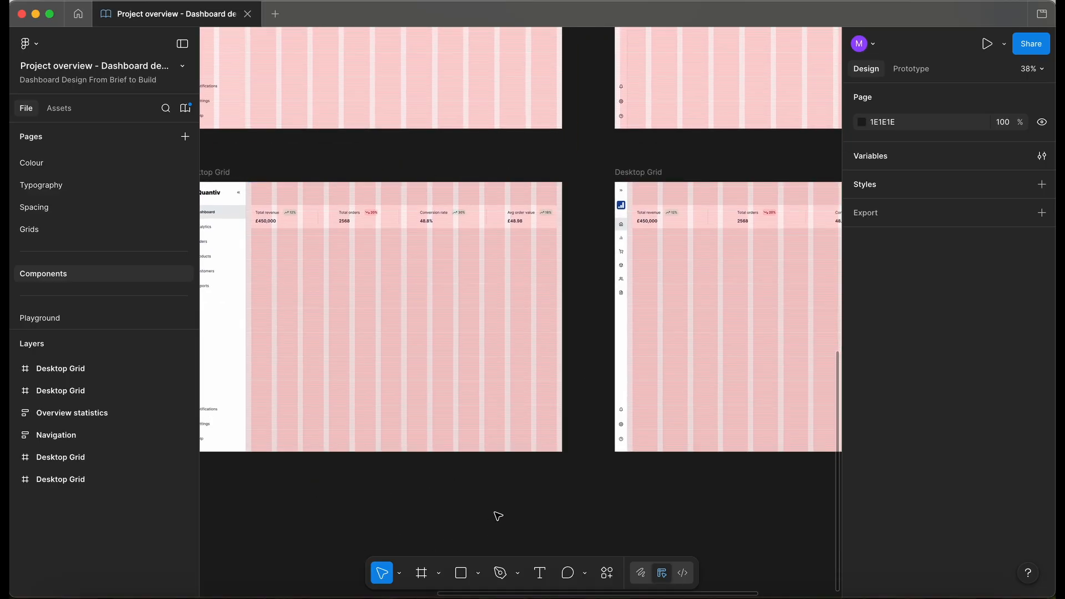
{"action": "scroll", "coordinate": [478, 513], "scroll_direction": "down", "scroll_amount": 1}
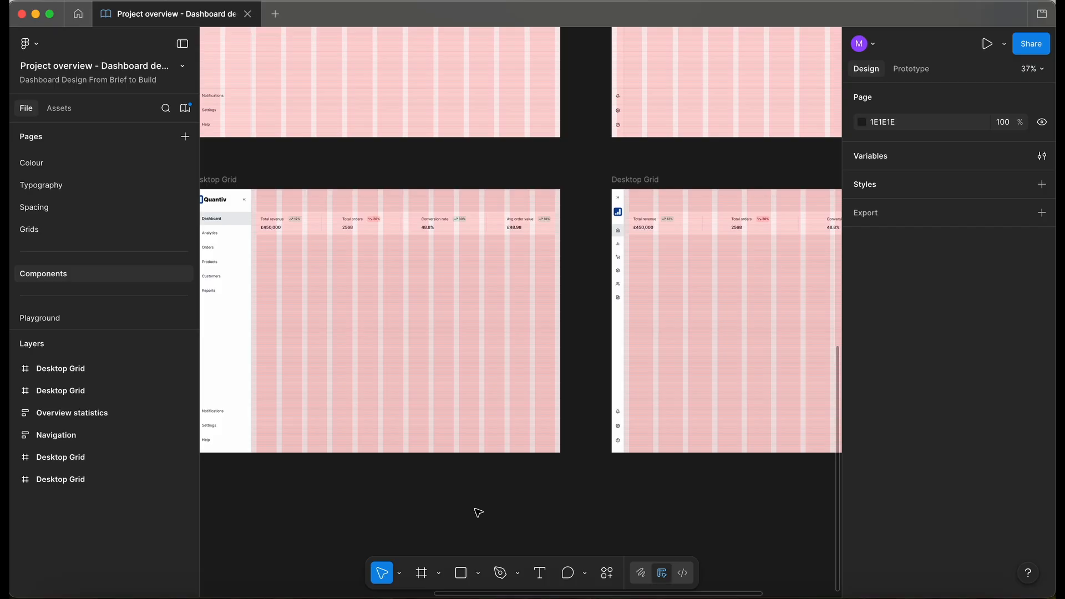
Open the Grids page and review its two Desktop Grid frames.
{"action": "left_click", "coordinate": [29, 229]}
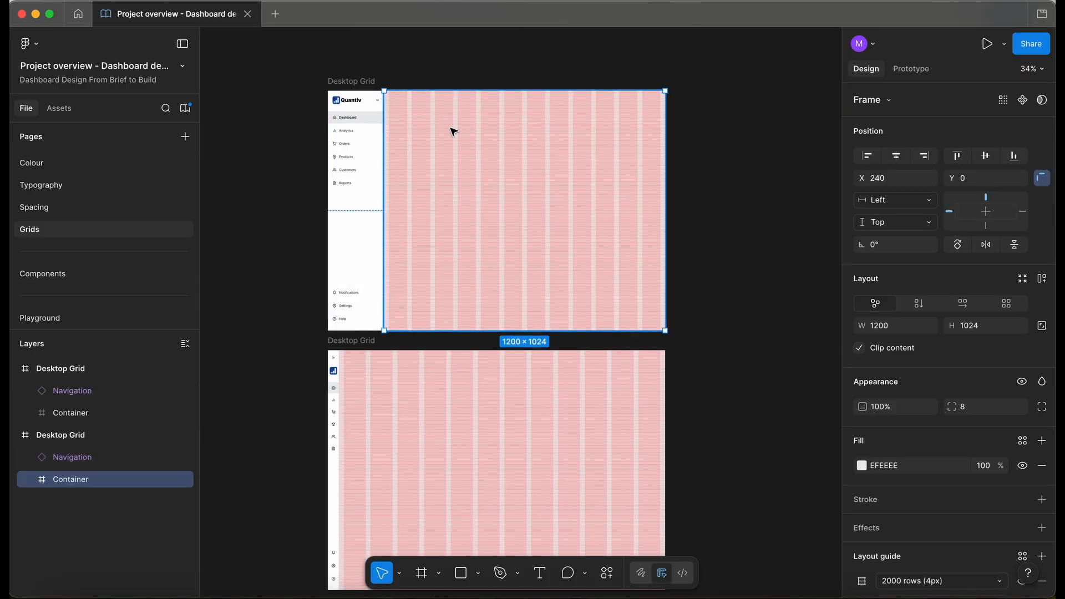
{"action": "left_click", "coordinate": [264, 157]}
{"action": "scroll", "coordinate": [264, 154], "scroll_direction": "down", "scroll_amount": 3}
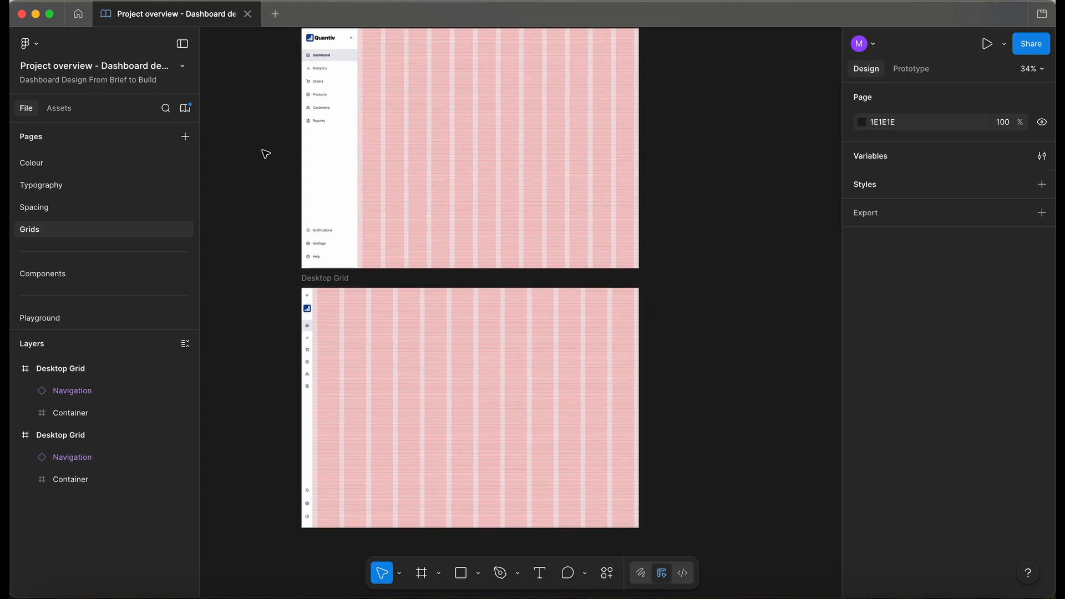
Return to the Components page and compare the lower Desktop Grid frames with expanded and collapsed navigation.
{"action": "left_click", "coordinate": [72, 274]}
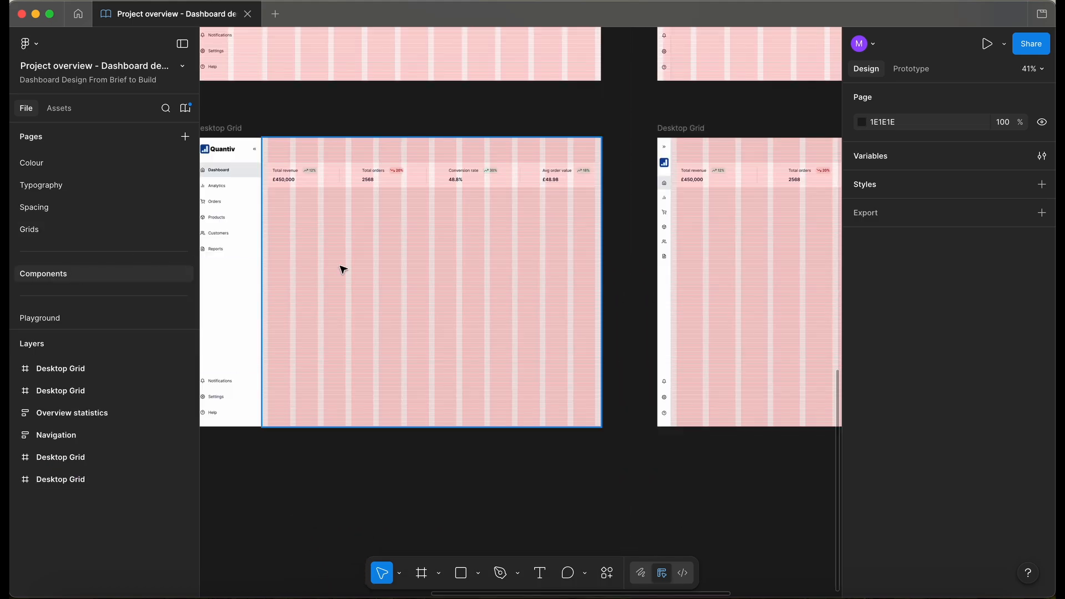
{"action": "scroll", "coordinate": [340, 266], "scroll_direction": "down", "scroll_amount": 3}
{"action": "scroll", "coordinate": [418, 423], "scroll_direction": "right", "scroll_amount": 2}
{"action": "scroll", "coordinate": [418, 423], "scroll_direction": "up", "scroll_amount": 1}
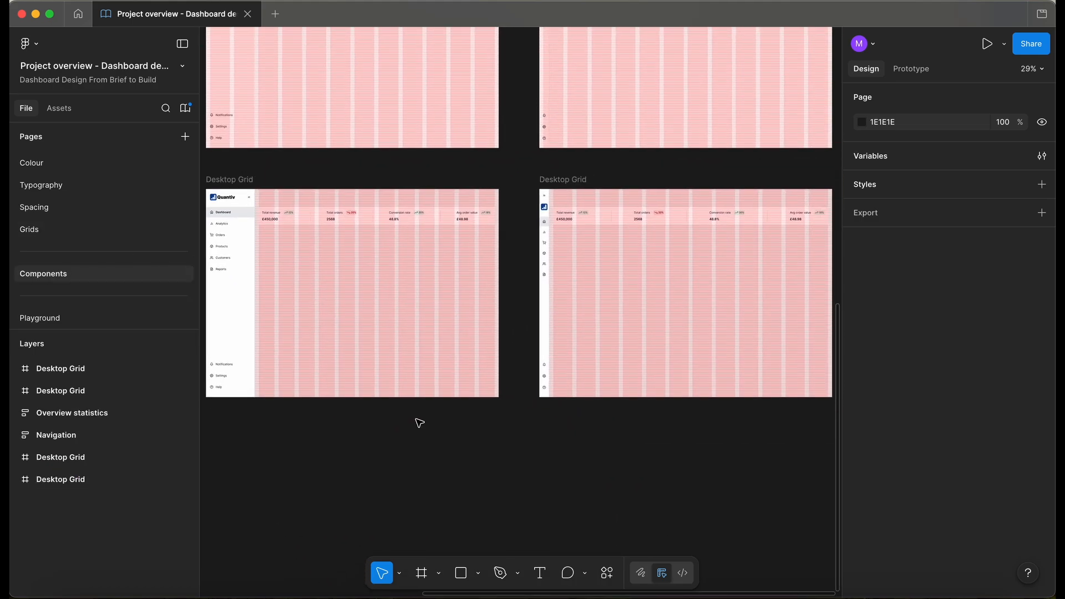
{"action": "scroll", "coordinate": [594, 359], "scroll_direction": "right", "scroll_amount": 3}
{"action": "scroll", "coordinate": [594, 359], "scroll_direction": "up", "scroll_amount": 1}
{"action": "scroll", "coordinate": [577, 323], "scroll_direction": "up", "scroll_amount": 4}
{"action": "scroll", "coordinate": [578, 324], "scroll_direction": "down", "scroll_amount": 2}
{"action": "scroll", "coordinate": [578, 324], "scroll_direction": "right", "scroll_amount": 2}
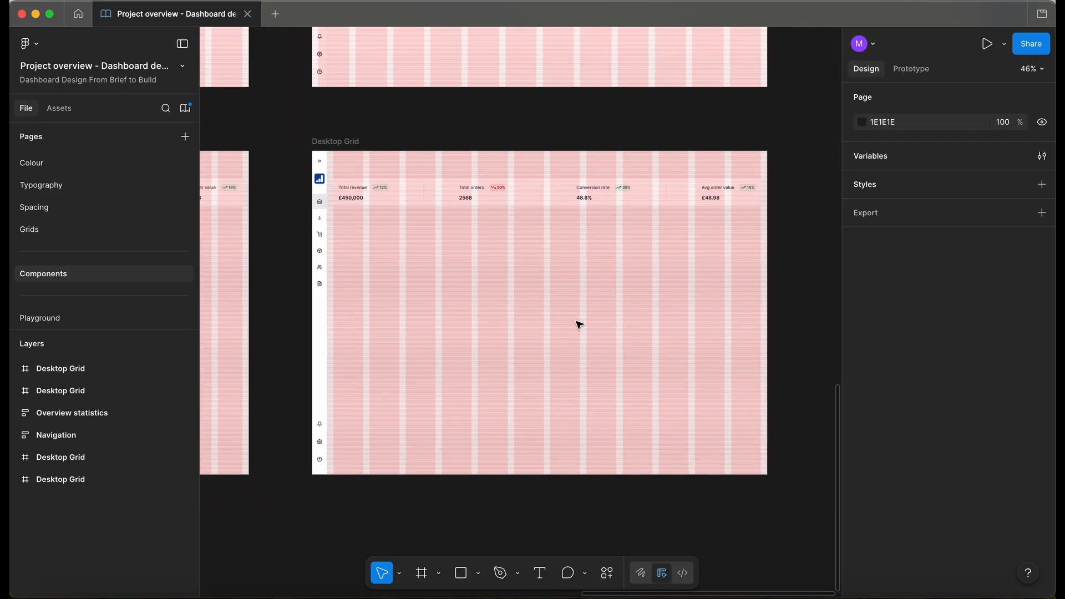
{"action": "scroll", "coordinate": [579, 325], "scroll_direction": "left", "scroll_amount": 10}
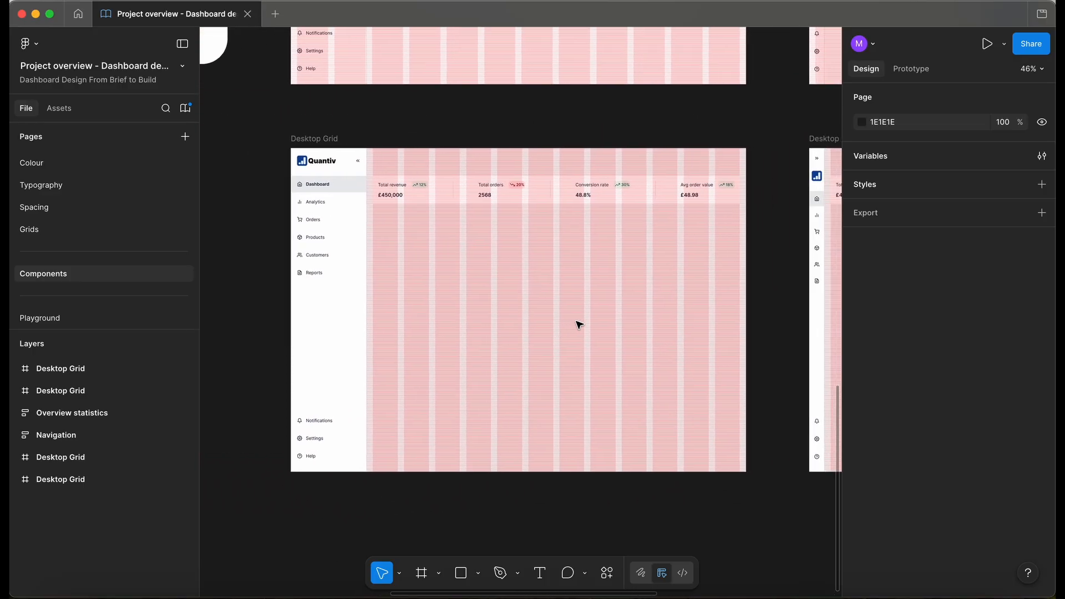
Open the Wireframes page and review Wireframe 7 with its content annotations.
{"action": "key", "text": "shift+1"}
{"action": "scroll", "coordinate": [47, 244], "scroll_direction": "up", "scroll_amount": 5}
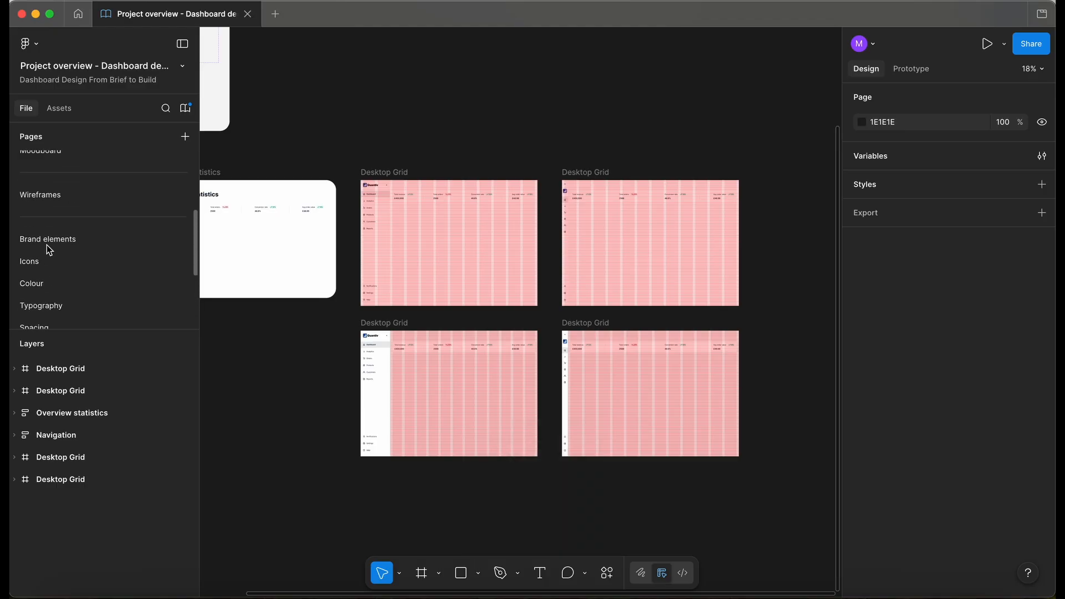
{"action": "left_click", "coordinate": [60, 200]}
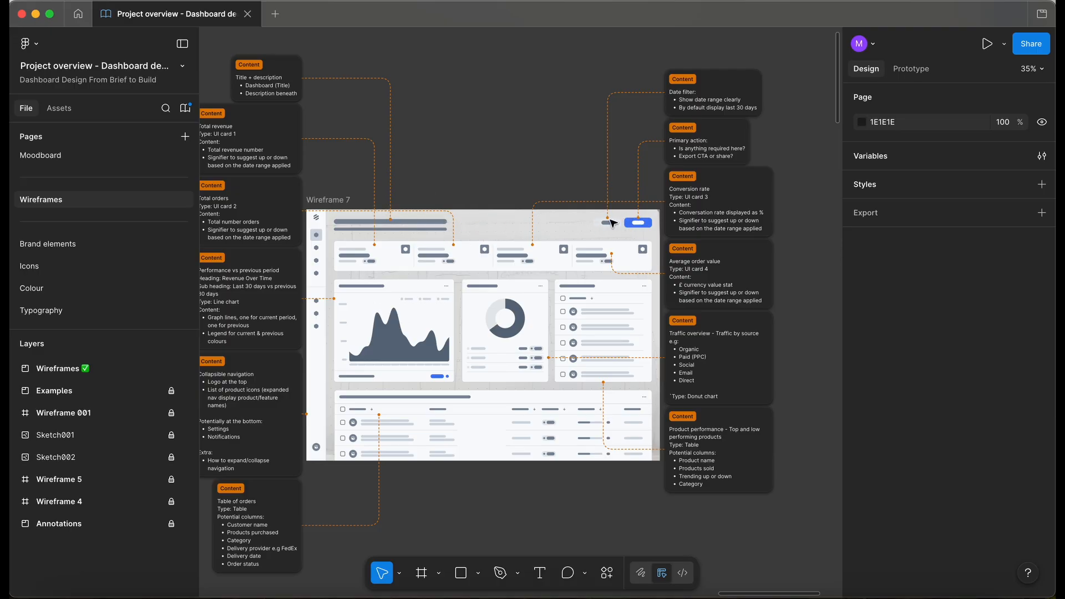
{"action": "mouse_move", "coordinate": [696, 148]}
{"action": "scroll", "coordinate": [493, 96], "scroll_direction": "down", "scroll_amount": 1}
{"action": "scroll", "coordinate": [493, 95], "scroll_direction": "left", "scroll_amount": 1}
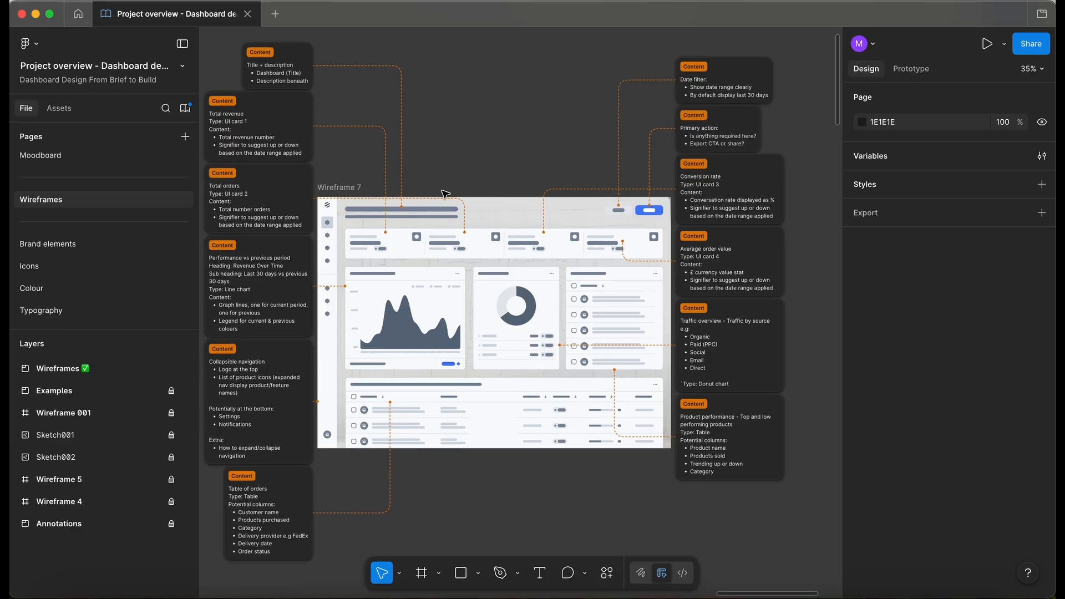
{"action": "mouse_move", "coordinate": [222, 309]}
{"action": "scroll", "coordinate": [274, 308], "scroll_direction": "left", "scroll_amount": 3}
{"action": "scroll", "coordinate": [274, 308], "scroll_direction": "down", "scroll_amount": 1}
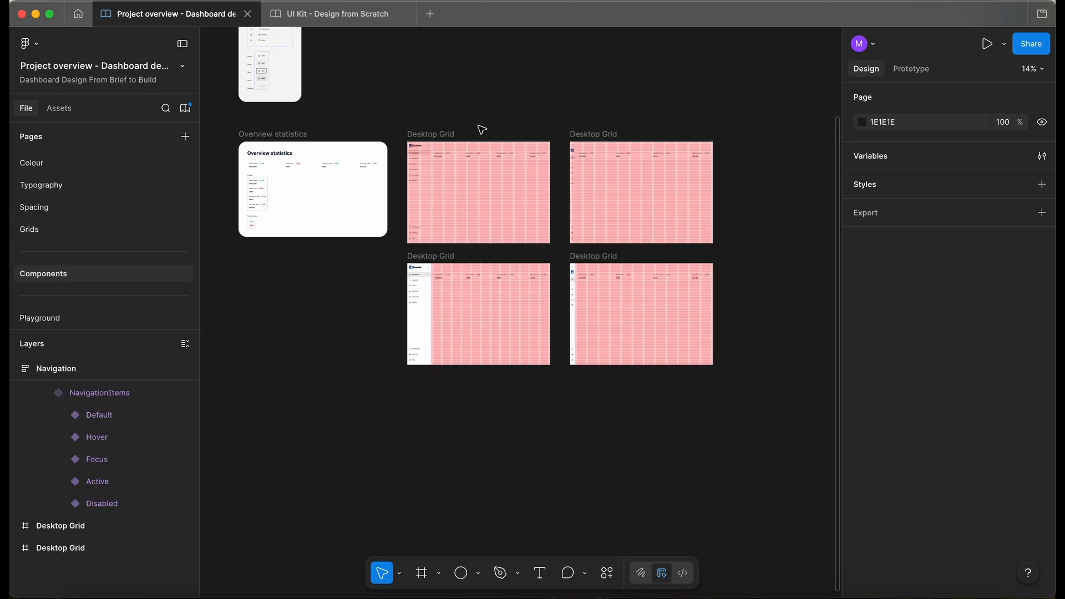
Delete the upper two Desktop Grid frames on the Components page.
{"action": "scroll", "coordinate": [482, 130], "scroll_direction": "up", "scroll_amount": 3}
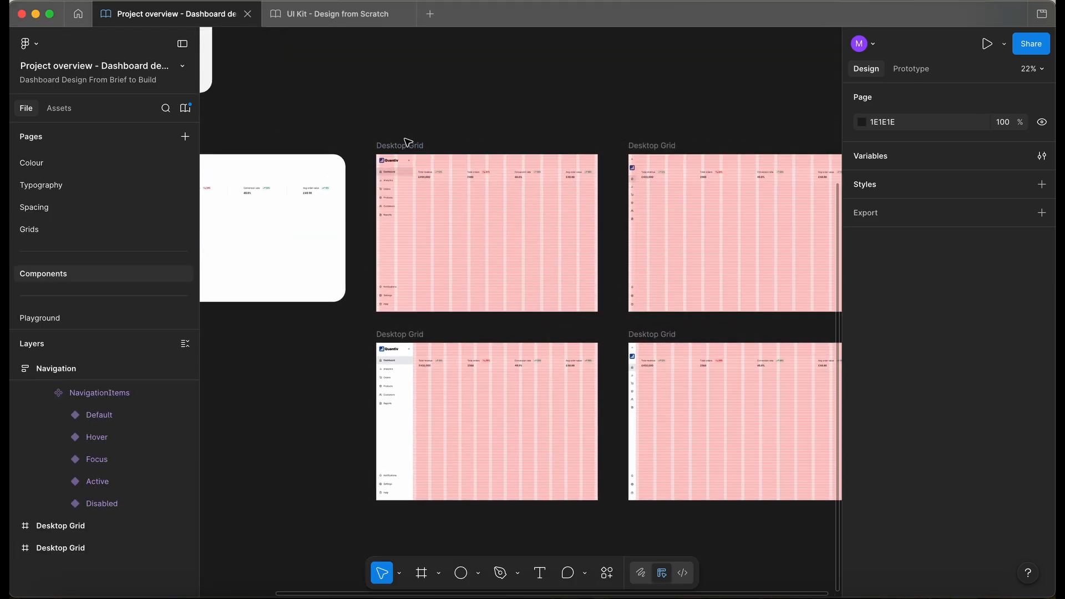
{"action": "left_click", "coordinate": [408, 144]}
{"action": "left_click", "coordinate": [641, 150], "text": "shift"}
{"action": "key", "text": "Delete"}
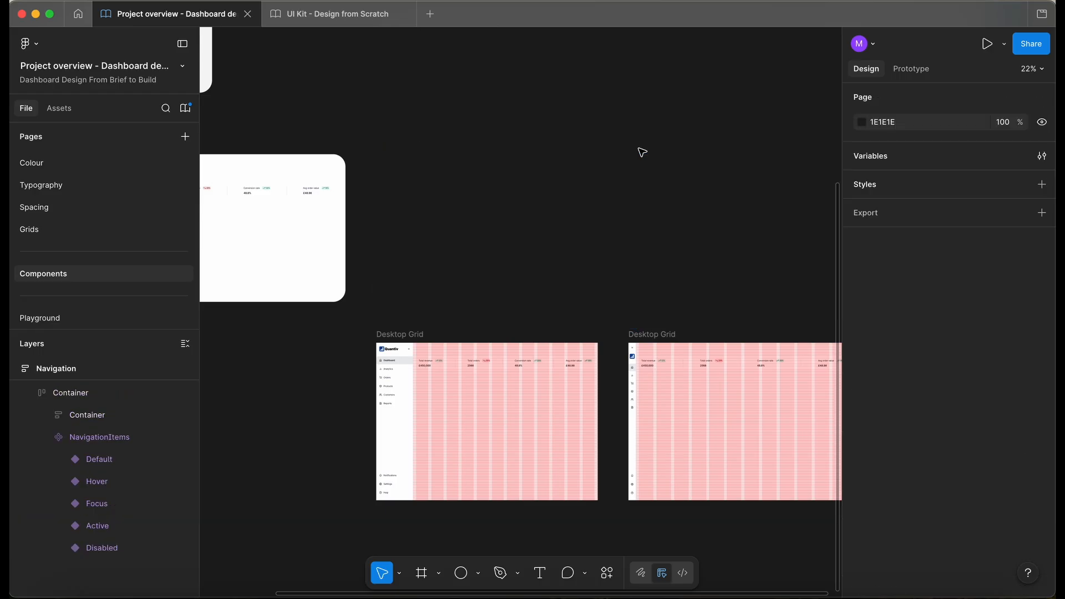
Hide the layout guides and move the overview statistics in the expanded-navigation Desktop Grid down to Y 276.
{"action": "scroll", "coordinate": [392, 301], "scroll_direction": "down", "scroll_amount": 2}
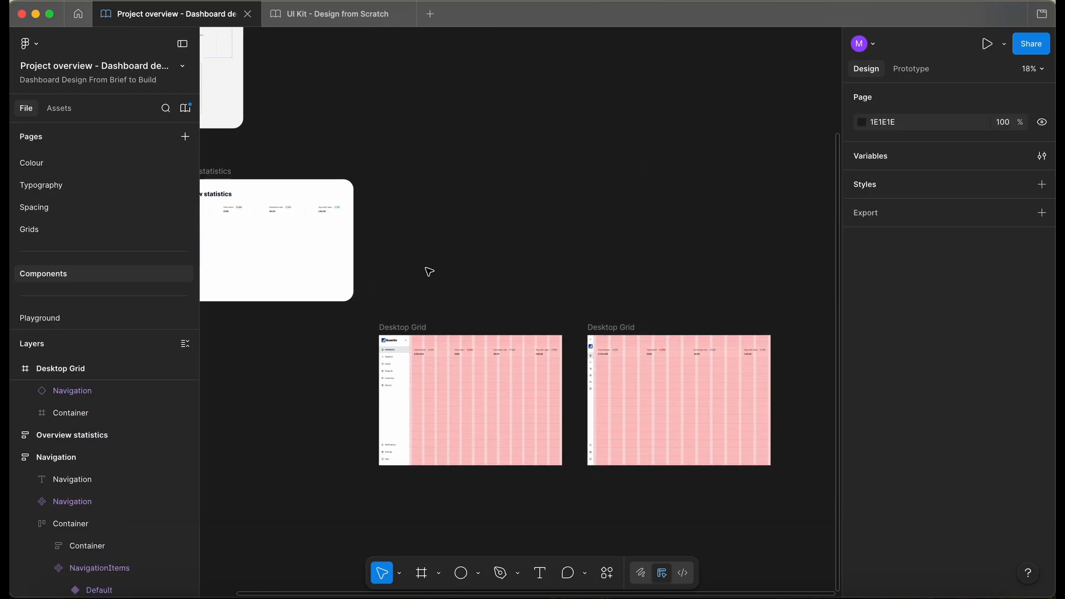
{"action": "scroll", "coordinate": [428, 271], "scroll_direction": "down", "scroll_amount": 3}
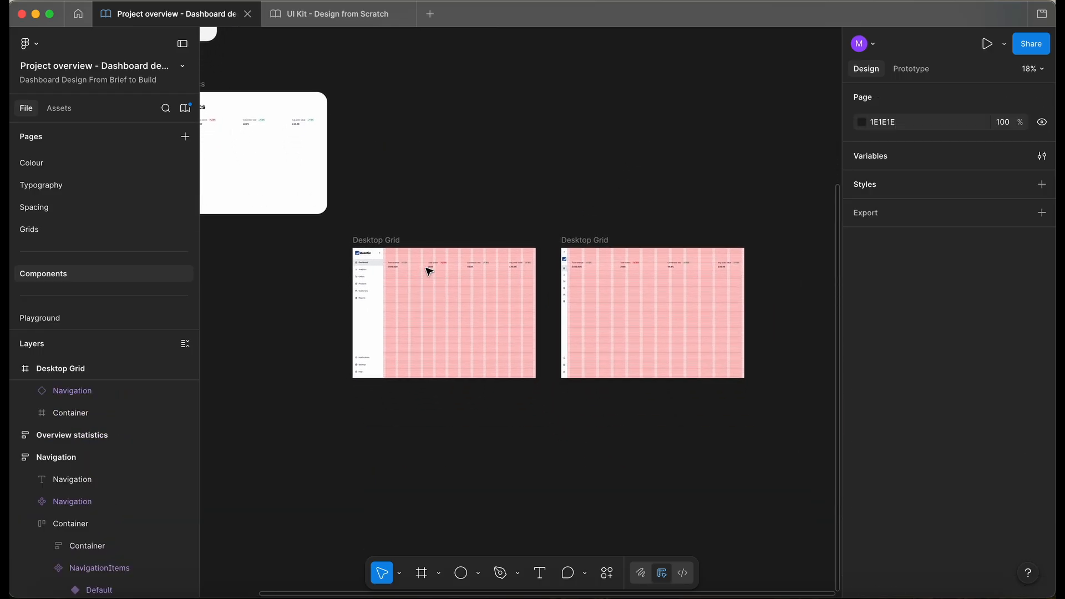
{"action": "key", "text": "shift+g"}
{"action": "scroll", "coordinate": [402, 268], "scroll_direction": "up", "scroll_amount": 5}
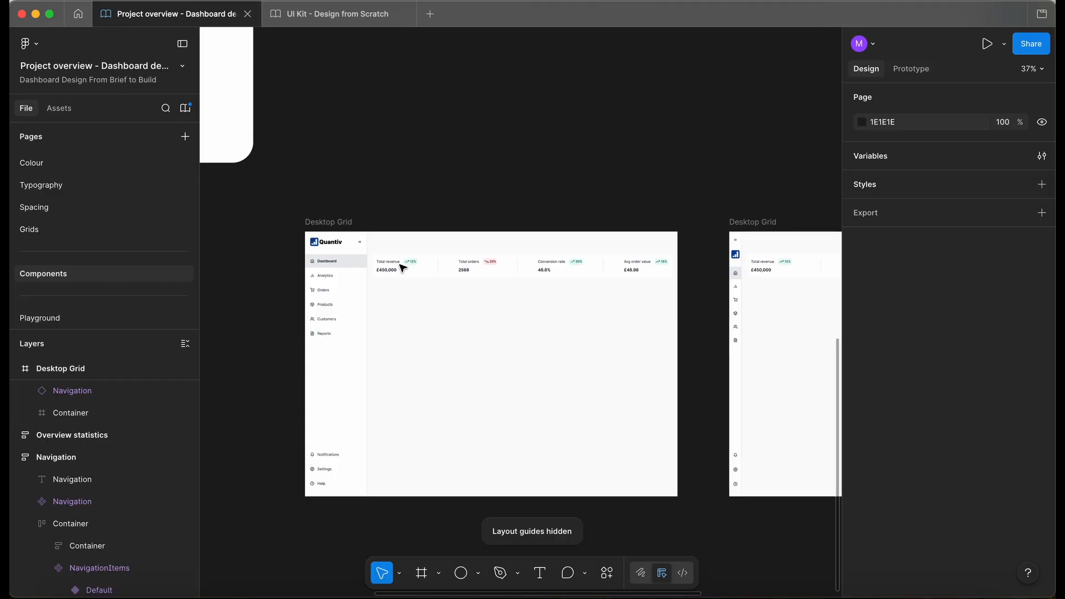
{"action": "left_click", "coordinate": [402, 267]}
{"action": "left_click", "coordinate": [402, 267]}
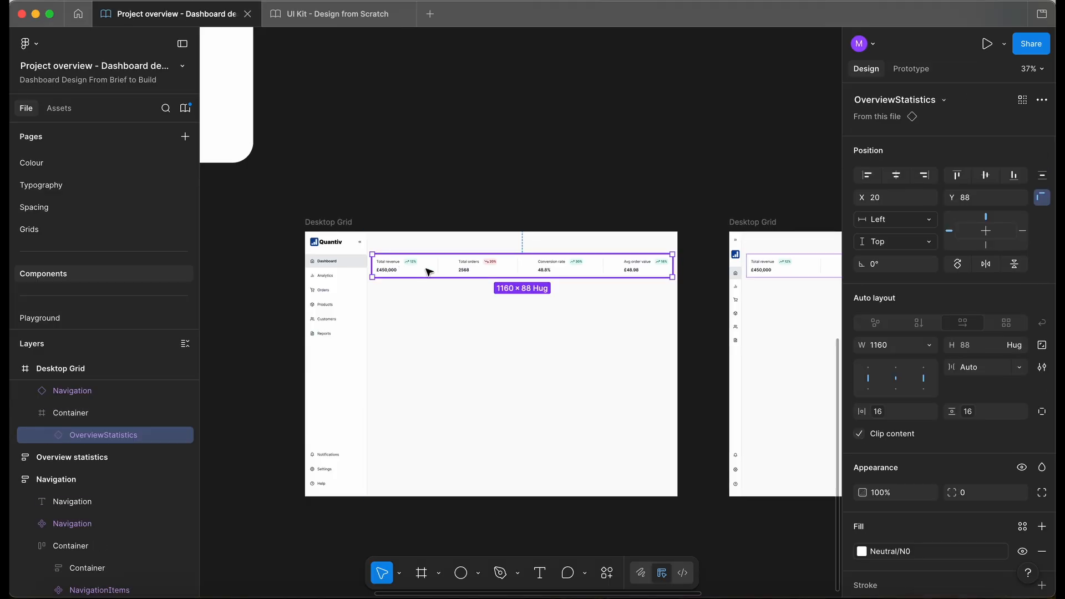
{"action": "left_click_drag", "start_coordinate": [428, 268], "coordinate": [426, 319]}
{"action": "scroll", "coordinate": [426, 319], "scroll_direction": "up", "scroll_amount": 5}
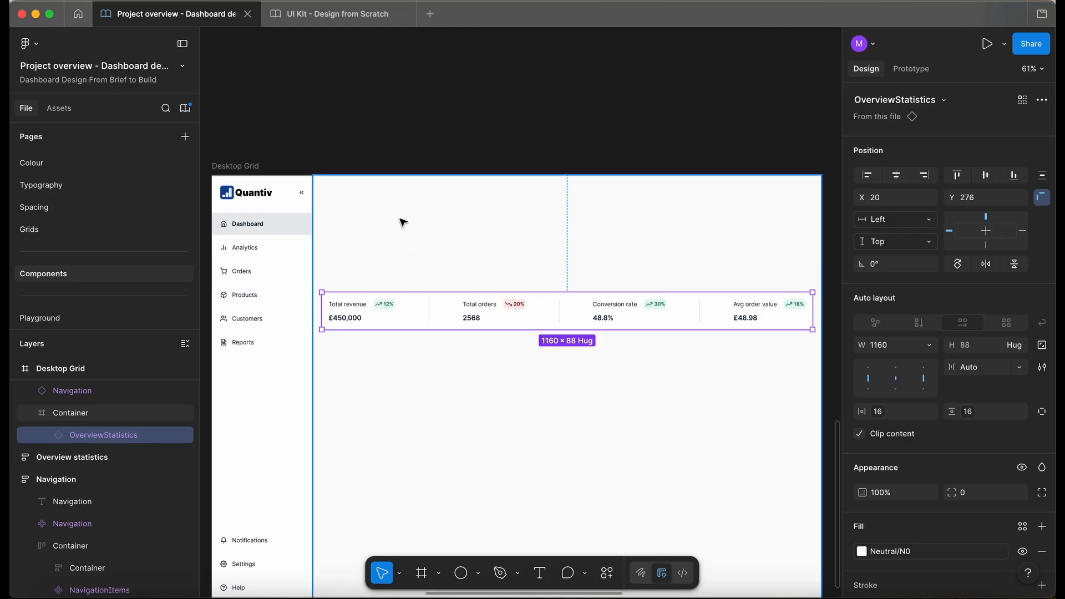
Show the layout guides and draw a 1160 × 173 frame above the overview statistics at X 20, Y 35.
{"action": "scroll", "coordinate": [354, 199], "scroll_direction": "up", "scroll_amount": 1}
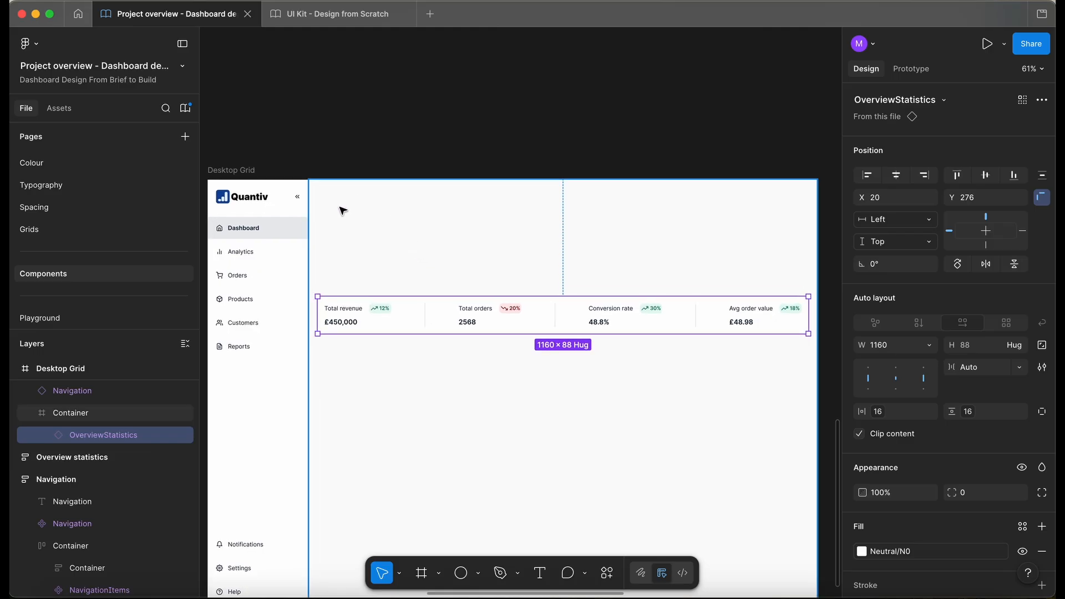
{"action": "key", "text": "ctrl+g"}
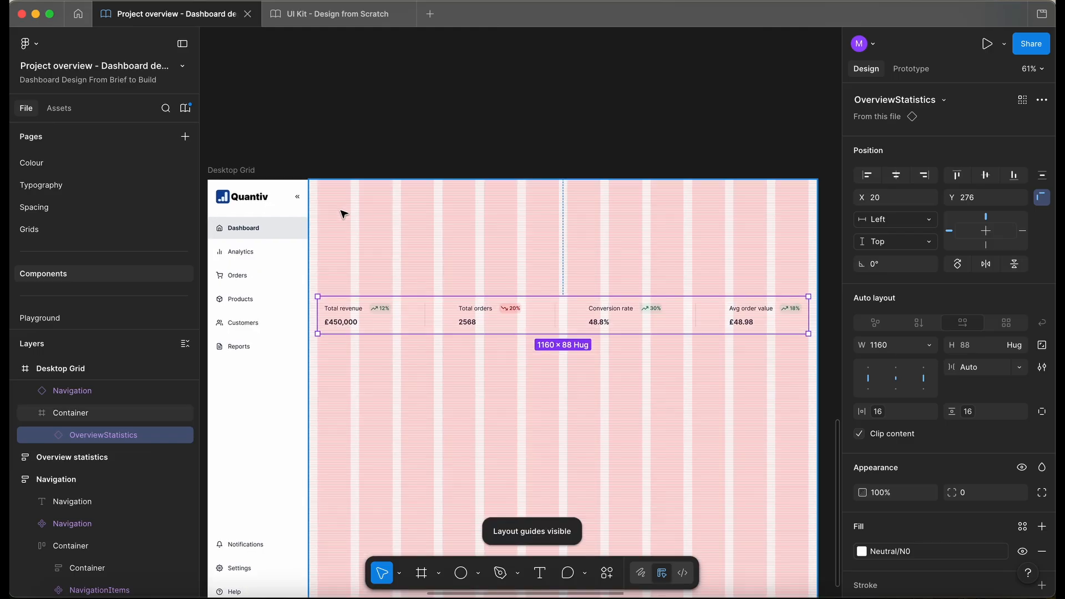
{"action": "key", "text": "f"}
{"action": "left_click_drag", "start_coordinate": [320, 194], "coordinate": [807, 253]}
{"action": "left_click_drag", "start_coordinate": [321, 222], "coordinate": [310, 221]}
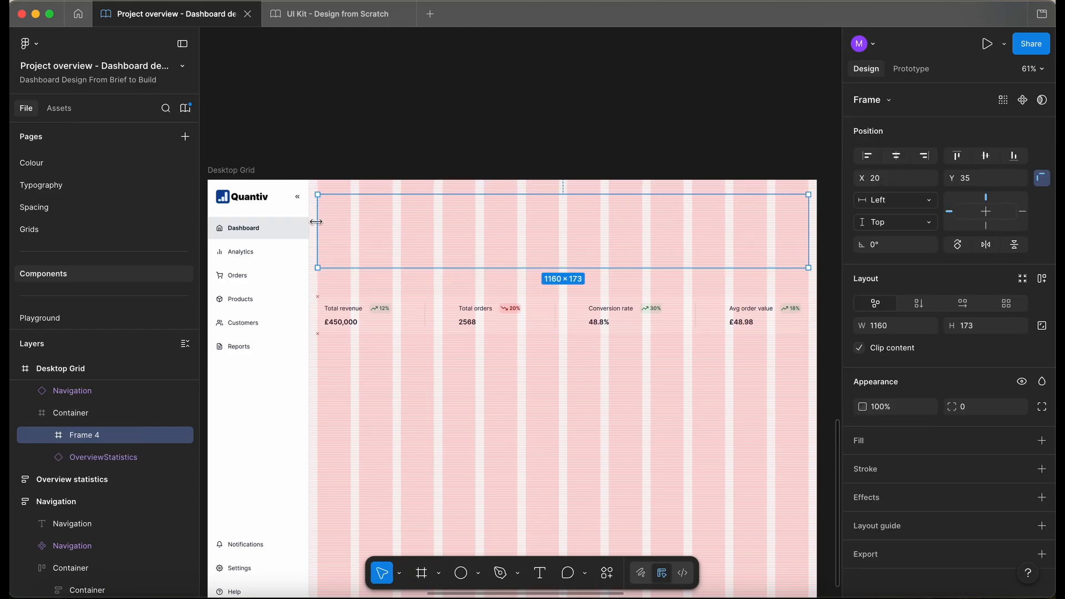
Rename the new frame above the overview statistics as Header.
{"action": "double_click", "coordinate": [116, 423]}
{"action": "type", "text": "Header"}
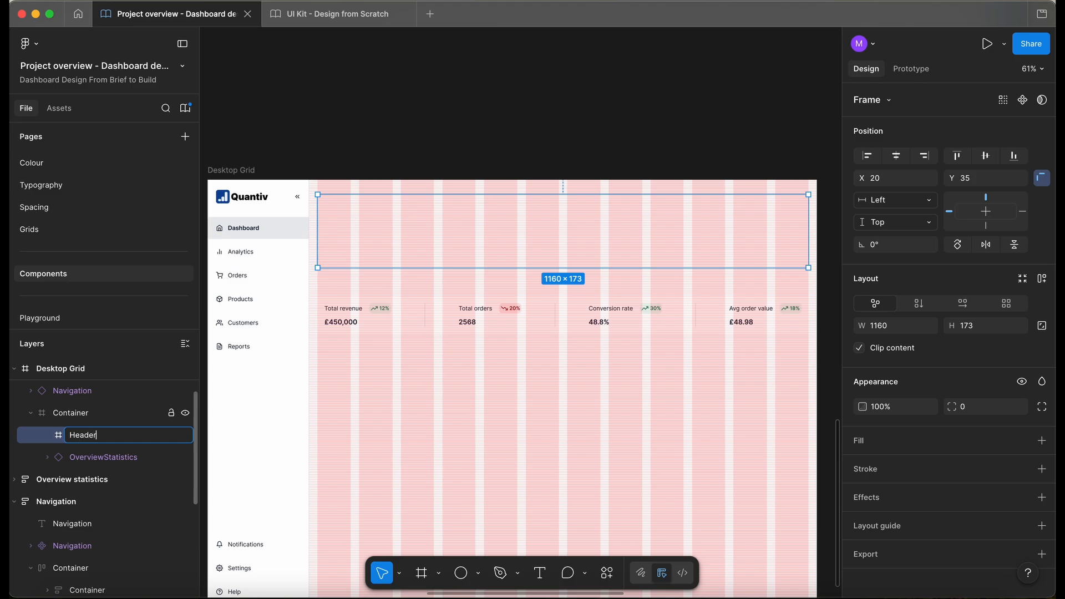
{"action": "left_click", "coordinate": [351, 288]}
Copy the £450,000 text into the Header frame and style it as H1: Inter Bold 32, line height 40, fill Neutral/N900.
{"action": "left_click", "coordinate": [351, 325], "text": "super"}
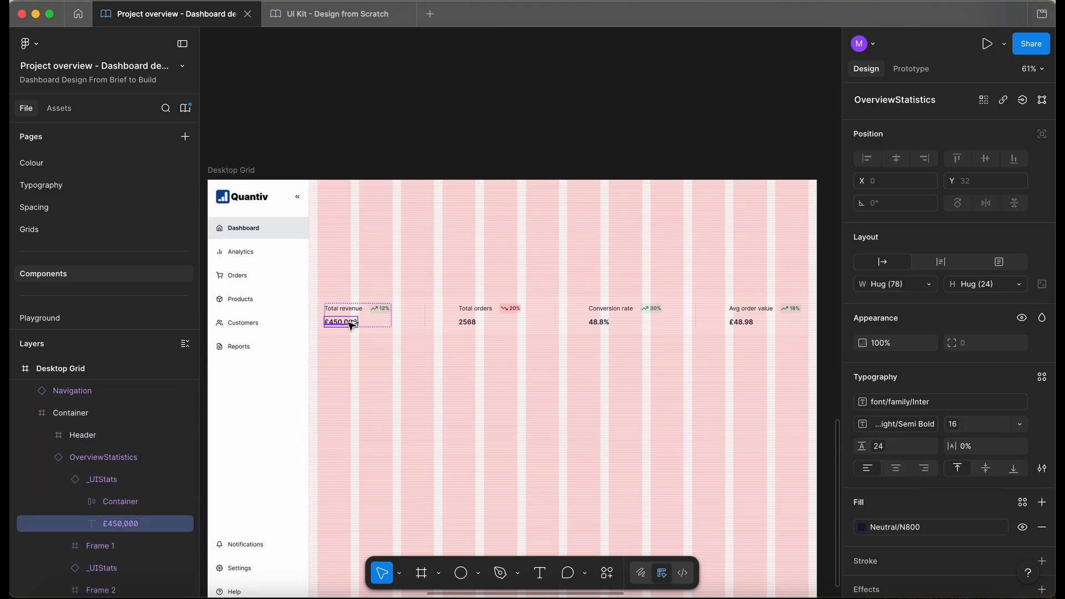
{"action": "left_click_drag", "start_coordinate": [351, 325], "coordinate": [367, 217]}
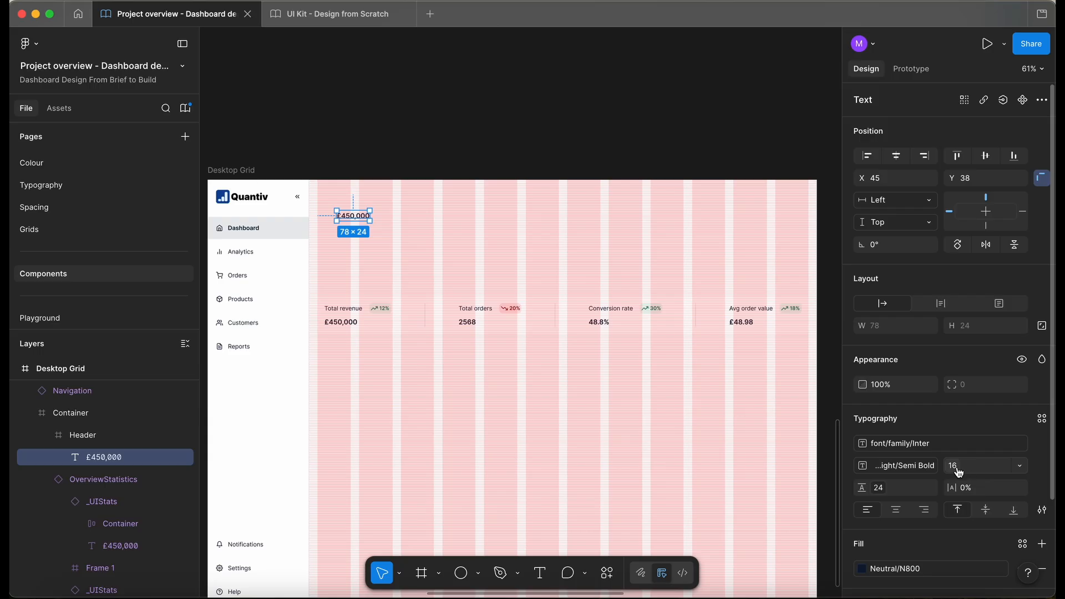
{"action": "left_click", "coordinate": [81, 182]}
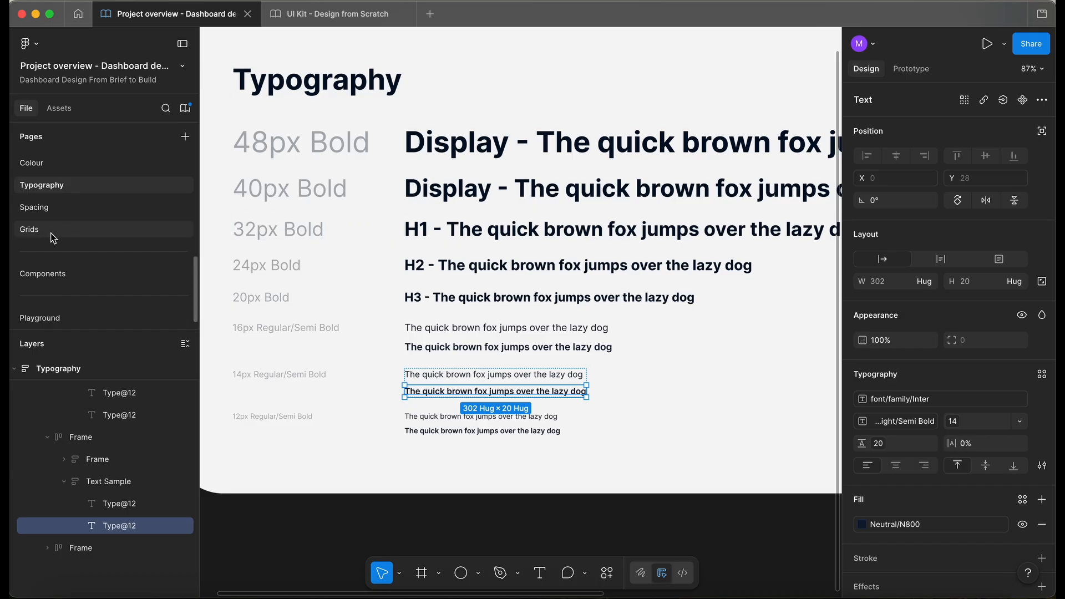
{"action": "left_click", "coordinate": [454, 232]}
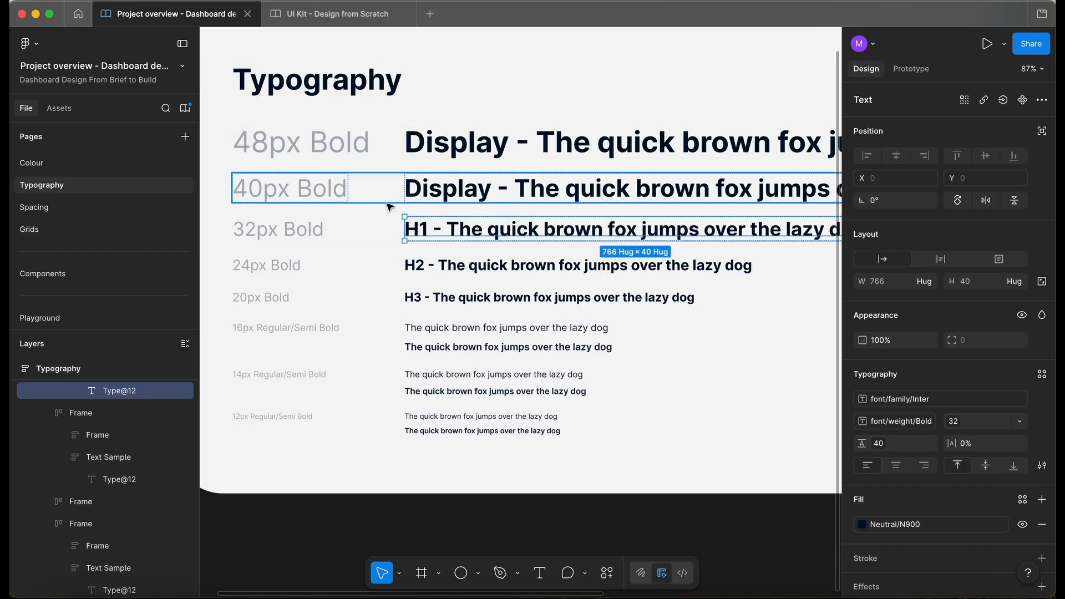
{"action": "left_click", "coordinate": [72, 273]}
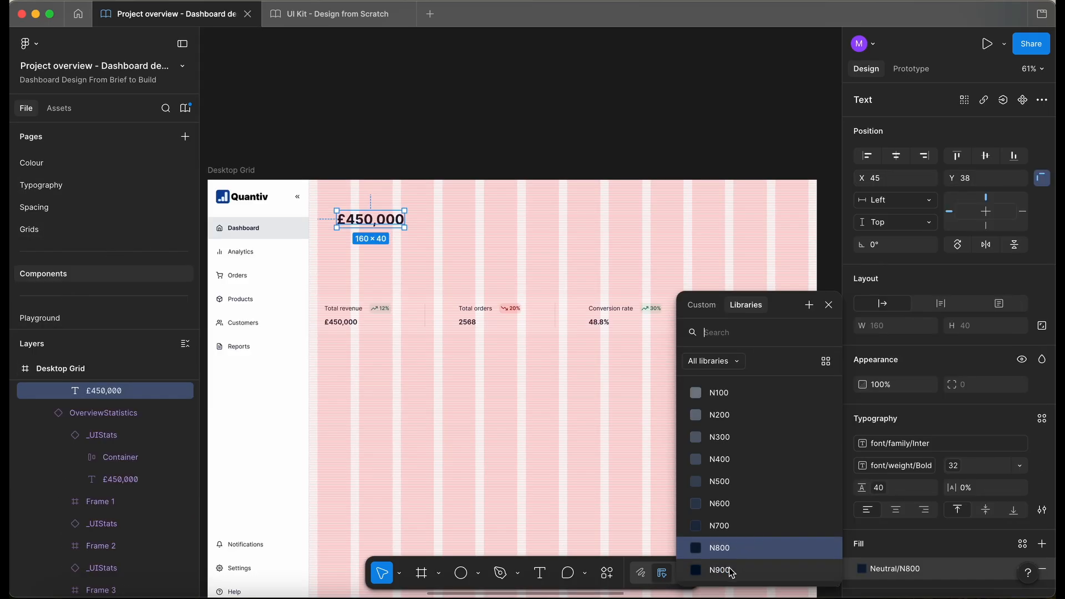
{"action": "left_click", "coordinate": [469, 161]}
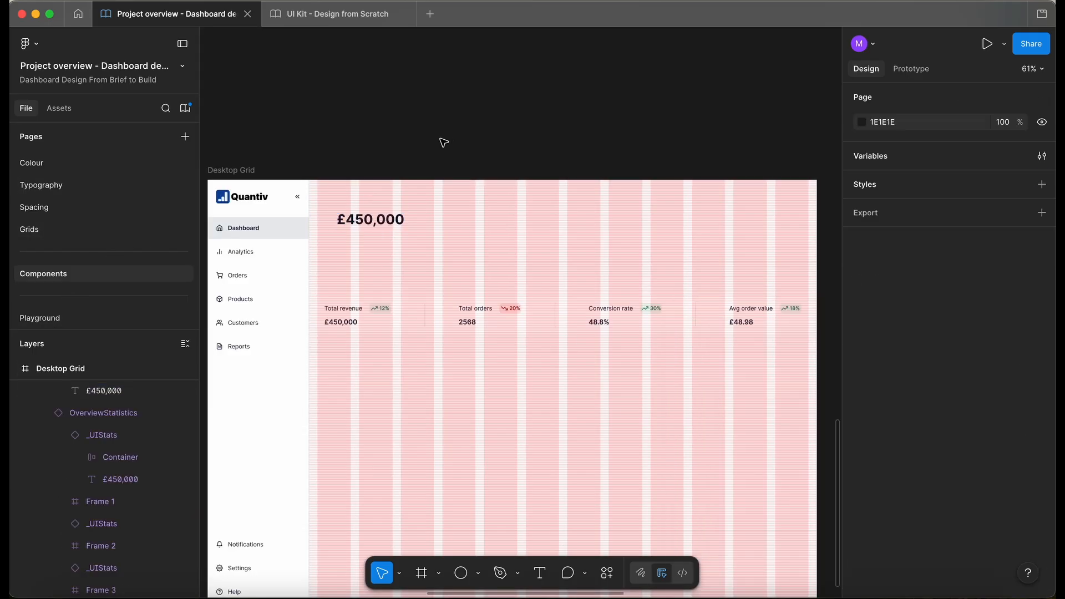
Replace the wording of the copied text in the Header frame with "Header".
{"action": "double_click", "coordinate": [373, 220]}
{"action": "type", "text": "Header"}
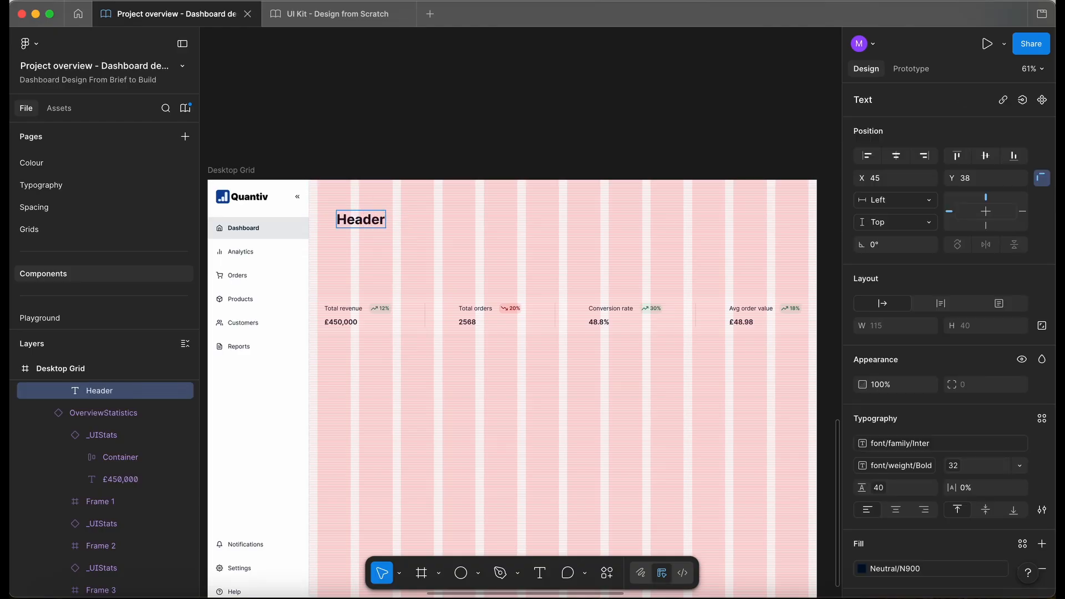
{"action": "key", "text": "Escape"}
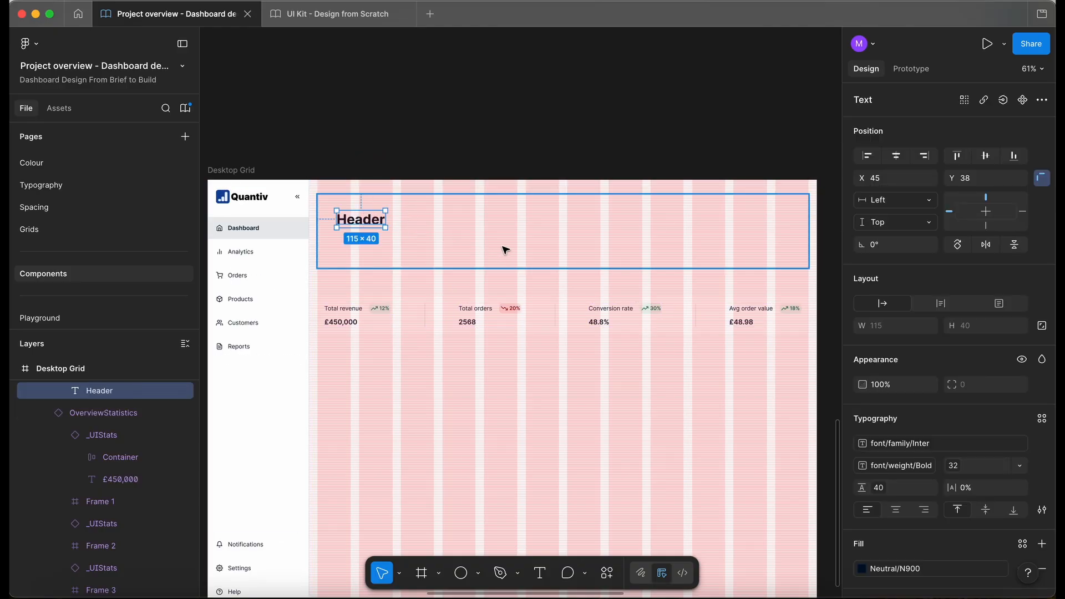
Examine the title and description area of Wireframe 7 on the Wireframes page and return to the Components page.
{"action": "scroll", "coordinate": [367, 175], "scroll_direction": "down", "scroll_amount": 3}
{"action": "scroll", "coordinate": [61, 228], "scroll_direction": "up", "scroll_amount": 5}
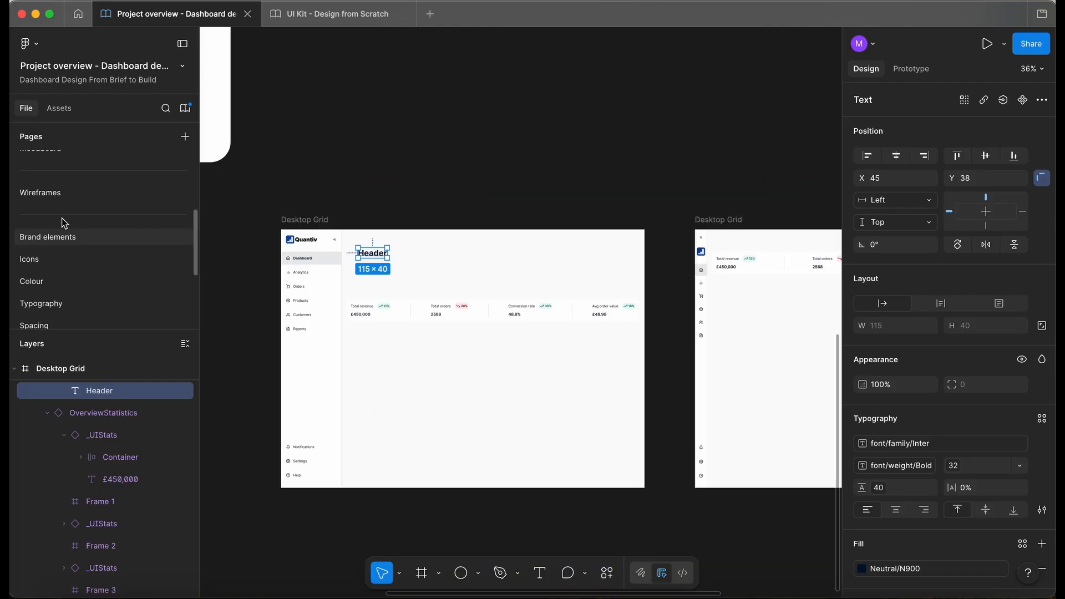
{"action": "left_click", "coordinate": [62, 191]}
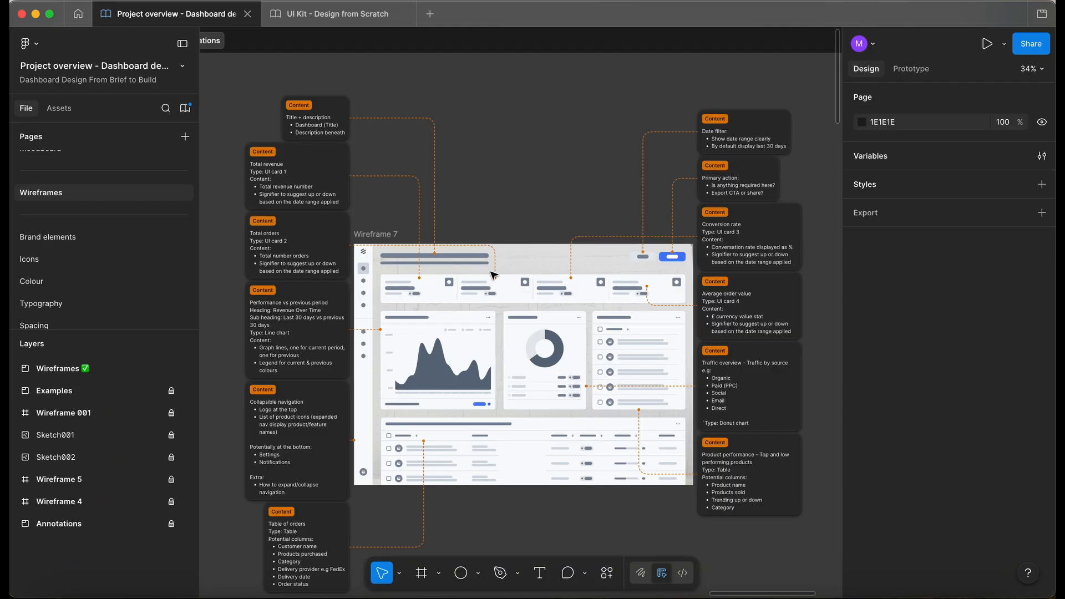
{"action": "scroll", "coordinate": [487, 274], "scroll_direction": "up", "scroll_amount": 3}
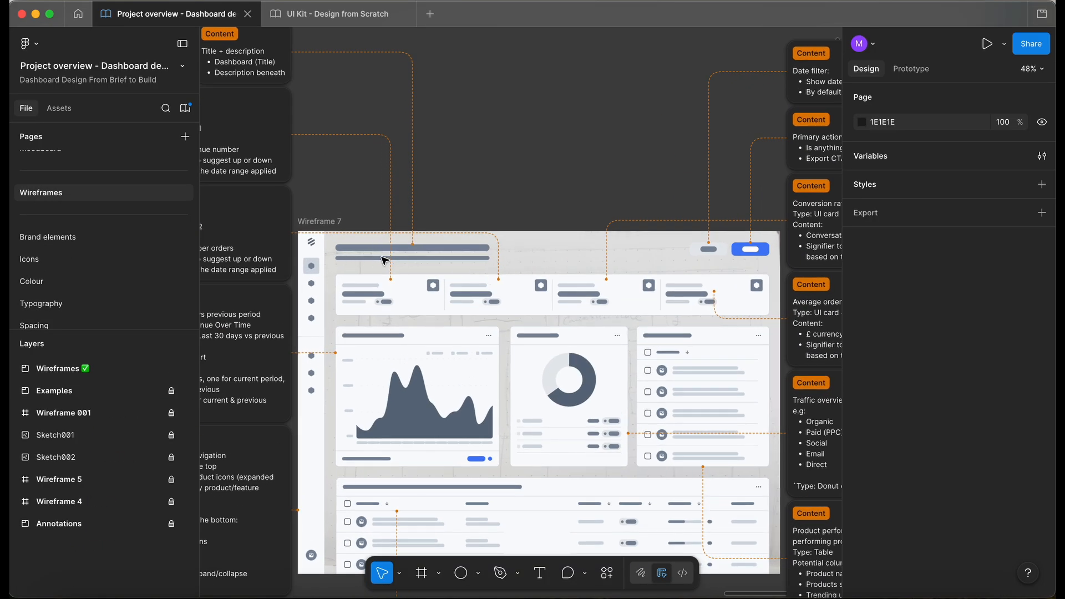
{"action": "scroll", "coordinate": [382, 258], "scroll_direction": "down", "scroll_amount": 3}
{"action": "scroll", "coordinate": [20, 237], "scroll_direction": "down", "scroll_amount": 4}
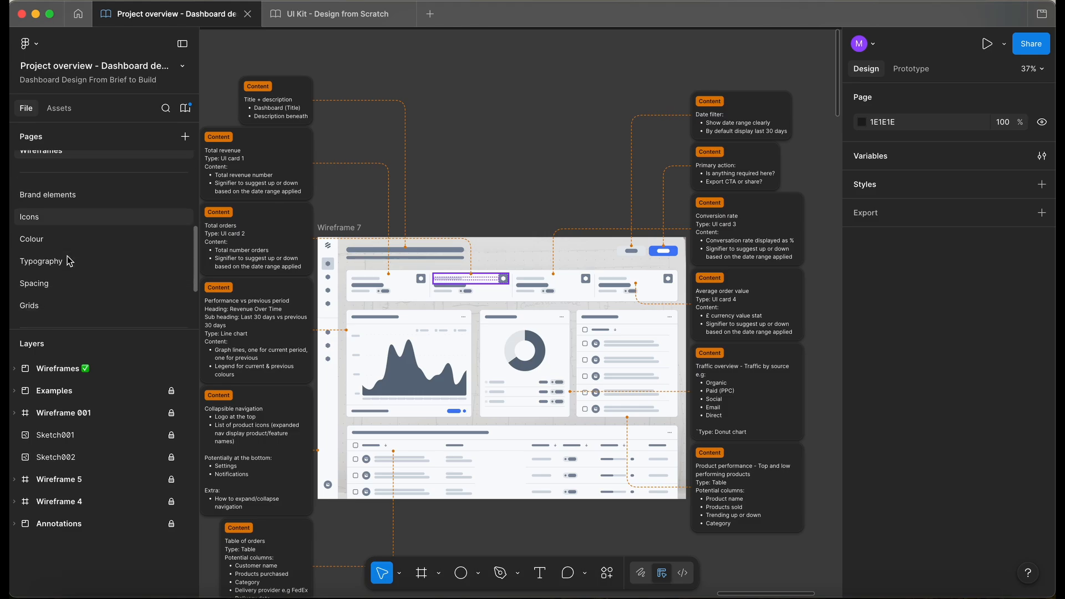
{"action": "left_click", "coordinate": [71, 299]}
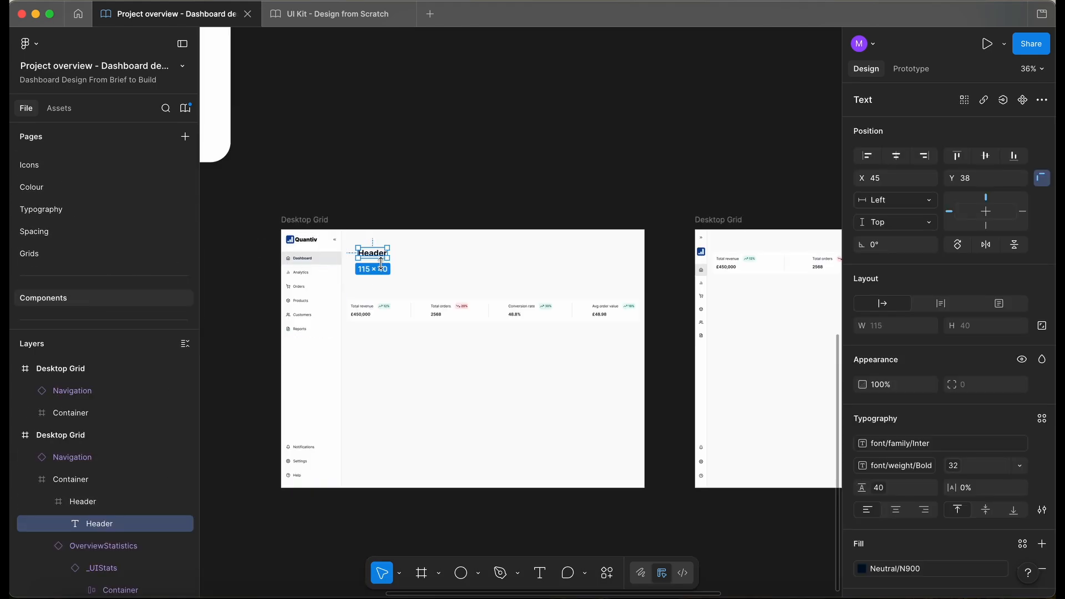
Place a copy of a small Inter Regular 14 label beneath the heading in the Header frame and reword it "Description.......".
{"action": "scroll", "coordinate": [380, 263], "scroll_direction": "up", "scroll_amount": 5}
{"action": "left_click", "coordinate": [347, 355]}
{"action": "left_click_drag", "start_coordinate": [349, 356], "coordinate": [370, 269]}
{"action": "double_click", "coordinate": [361, 262]}
{"action": "type", "text": "Description......."}
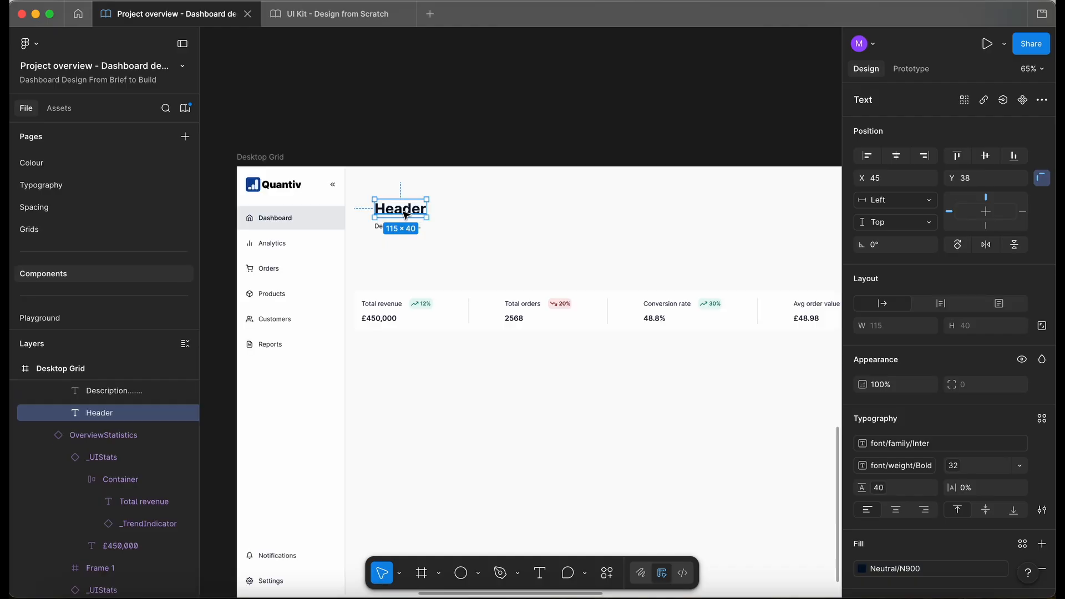
Replace the heading text in the Header frame with "Performance Overview".
{"action": "double_click", "coordinate": [403, 211]}
{"action": "type", "text": "Perfor"}
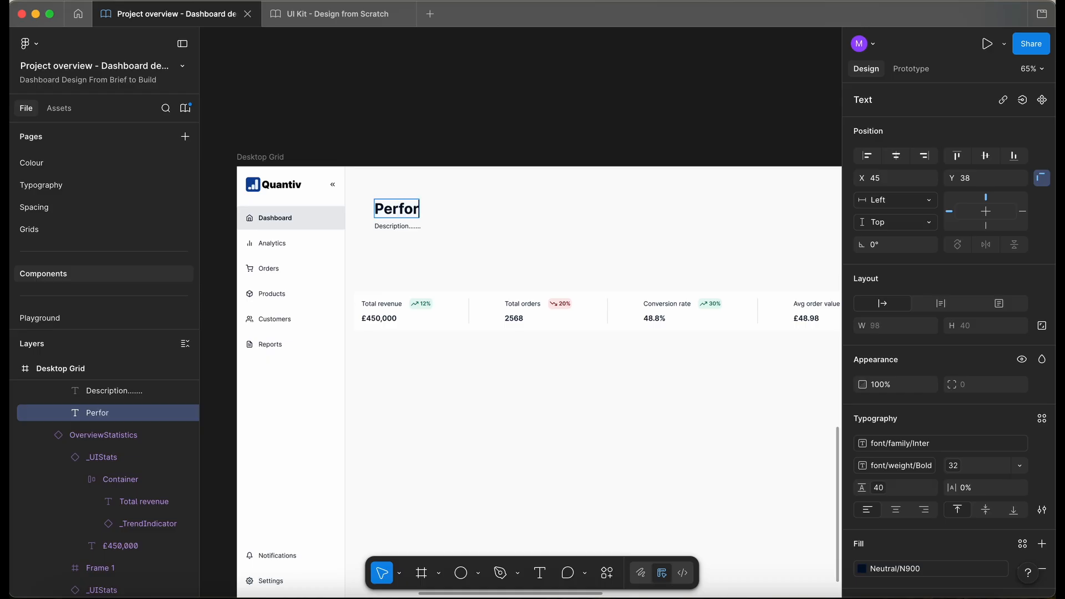
{"action": "type", "text": "mance Overview"}
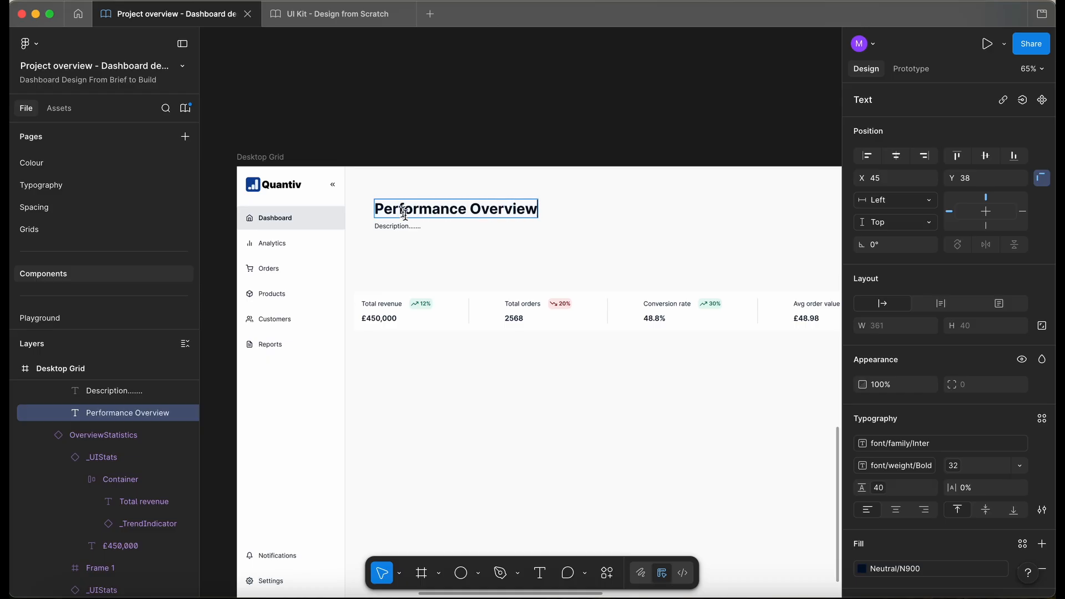
{"action": "key", "text": "Escape"}
Replace the description under the heading with "Track key metrics and understand how your store is performing over time.".
{"action": "double_click", "coordinate": [402, 228]}
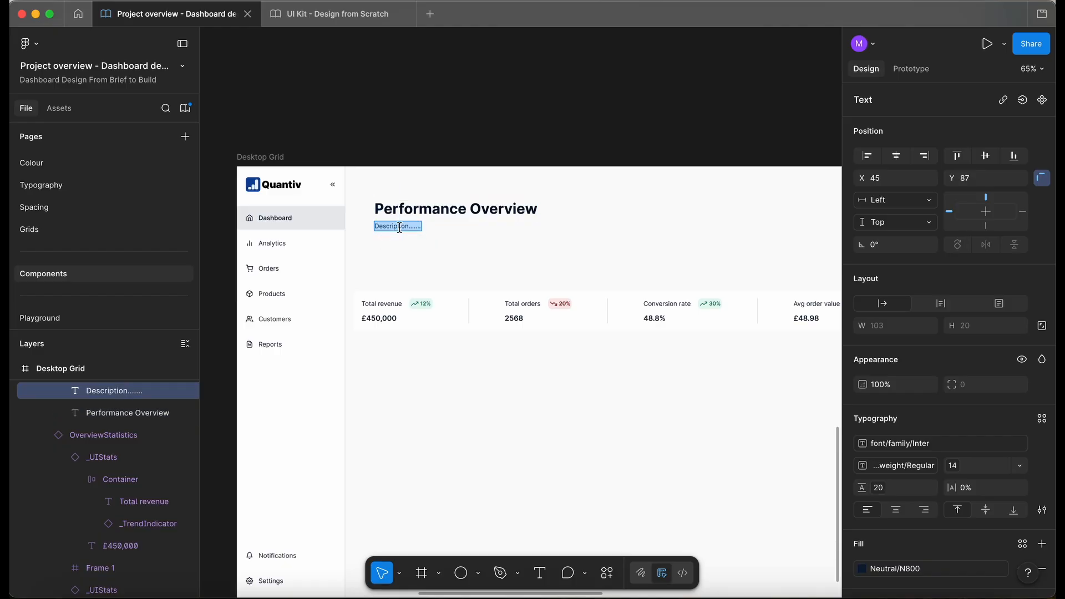
{"action": "scroll", "coordinate": [400, 227], "scroll_direction": "up", "scroll_amount": 5}
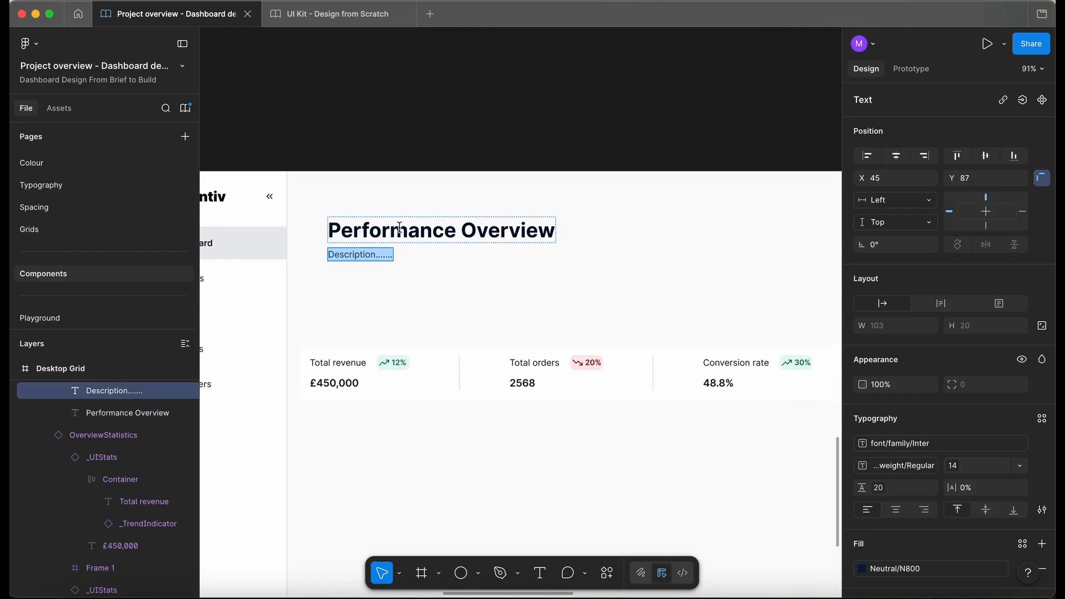
{"action": "type", "text": "Track key metrics and understand how your store is performing over time."}
{"action": "key", "text": "Escape"}
{"action": "key", "text": "Escape"}
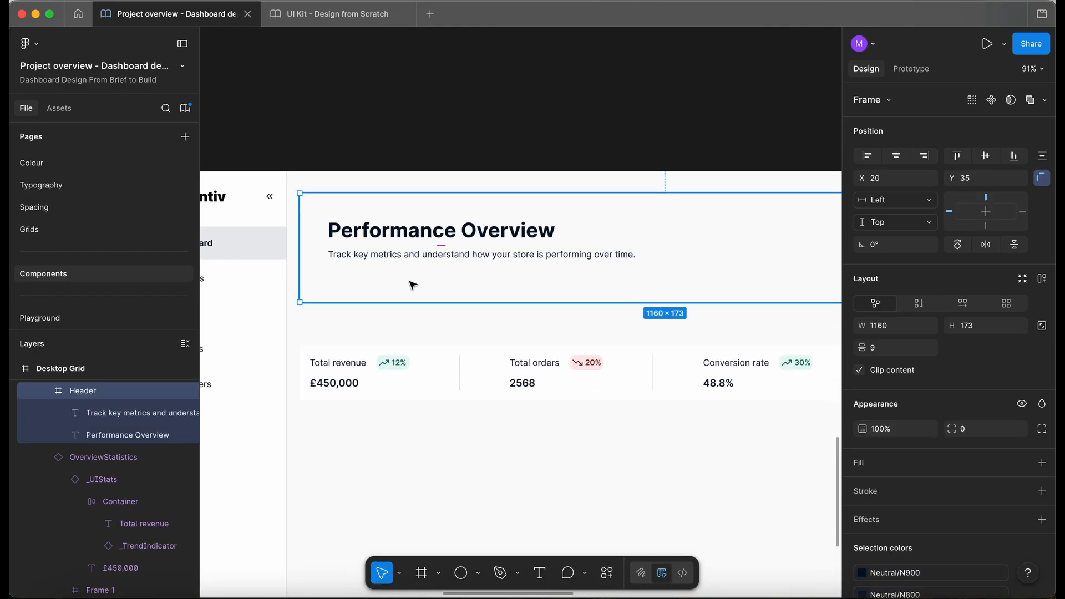
{"action": "left_click", "coordinate": [436, 126]}
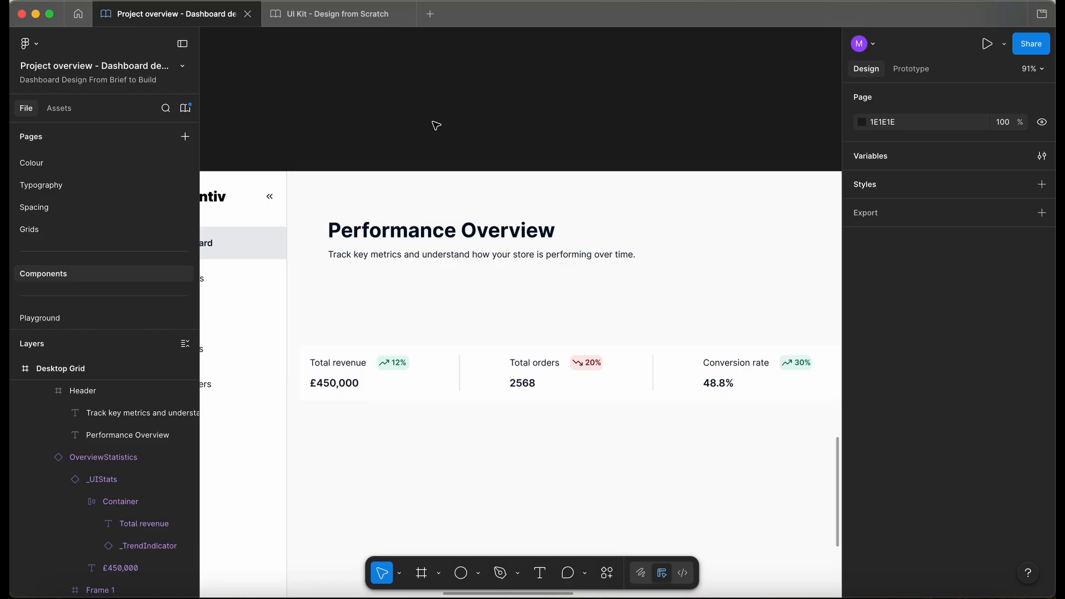
Wrap the Performance Overview heading and its description in an auto layout frame and rename that frame Content.
{"action": "scroll", "coordinate": [436, 126], "scroll_direction": "down", "scroll_amount": 3}
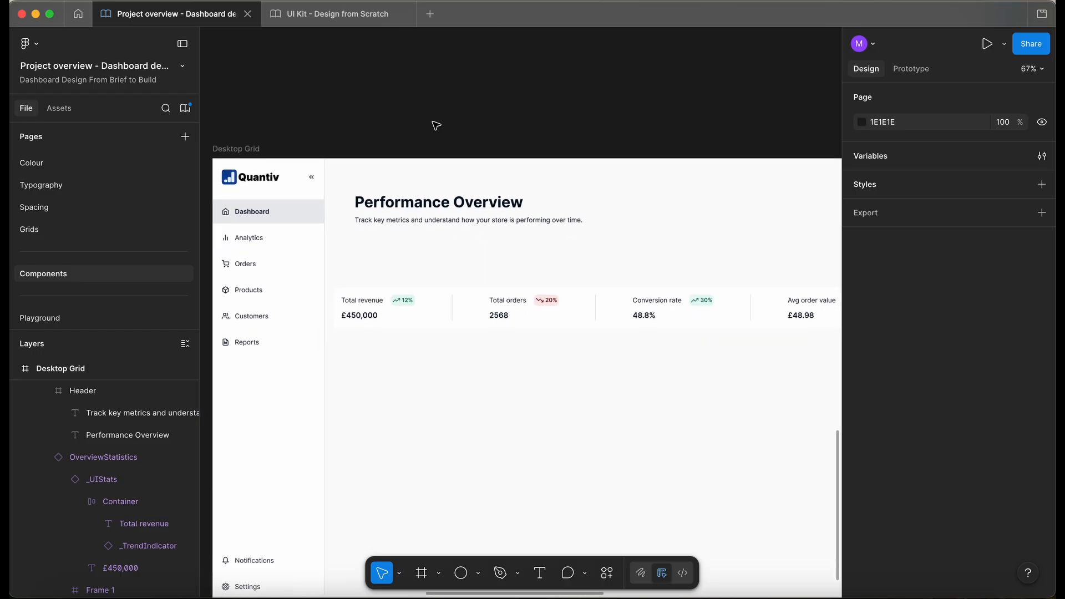
{"action": "scroll", "coordinate": [421, 144], "scroll_direction": "down", "scroll_amount": 2}
{"action": "left_click", "coordinate": [364, 177]}
{"action": "left_click", "coordinate": [364, 177]}
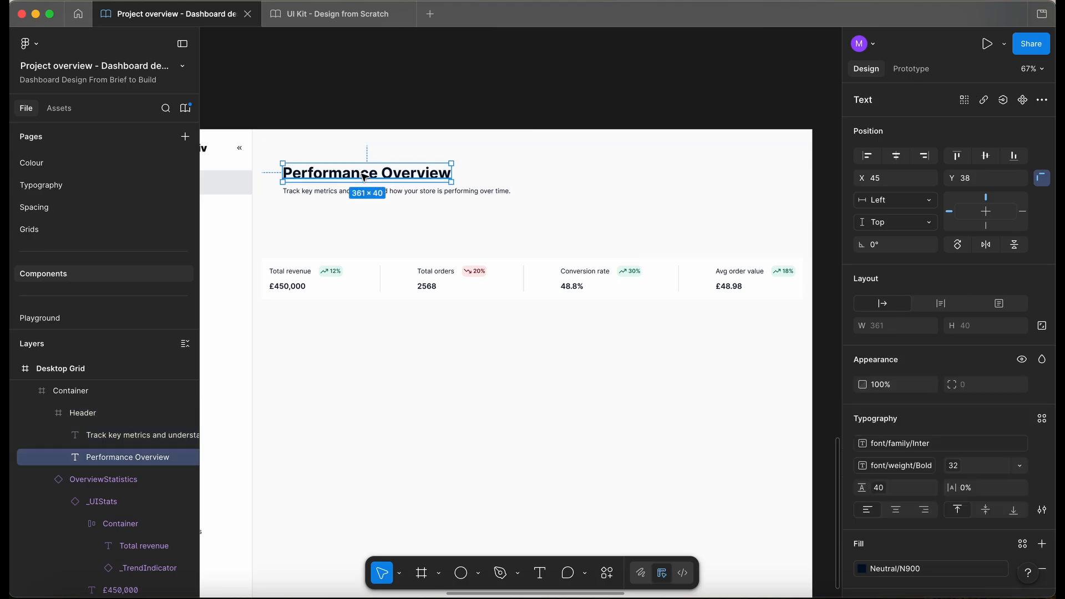
{"action": "left_click", "coordinate": [333, 194], "text": "shift"}
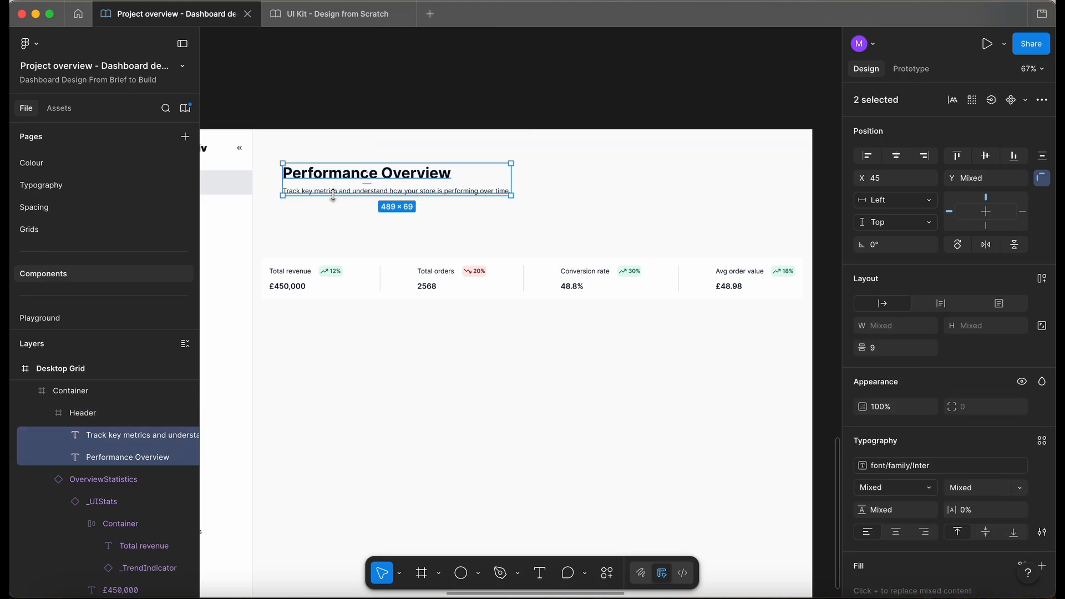
{"action": "key", "text": "shift+a"}
{"action": "key", "text": "super+r"}
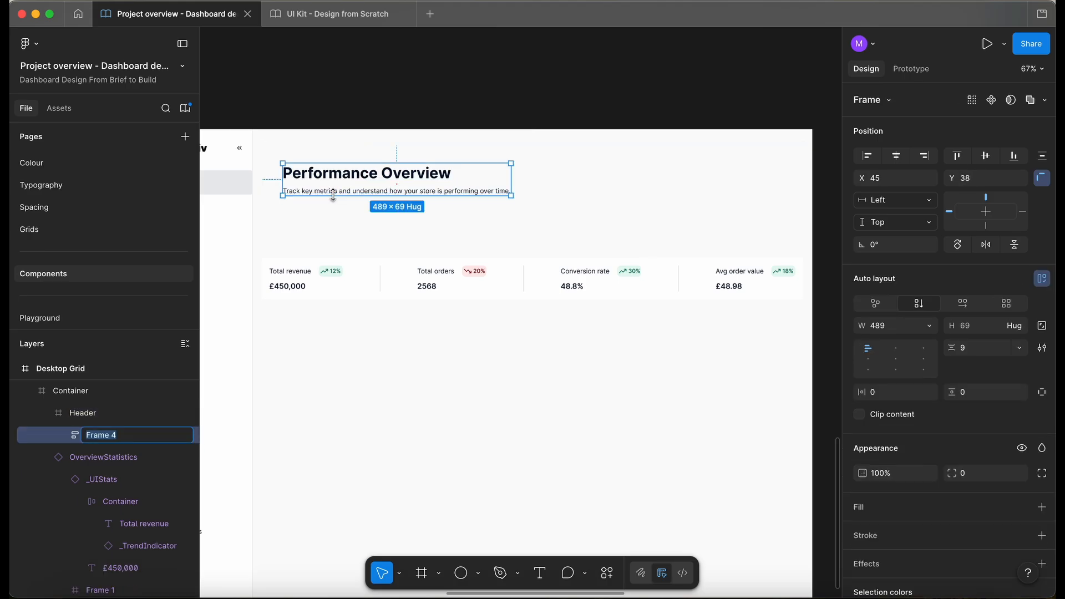
{"action": "type", "text": "Content"}
{"action": "left_click", "coordinate": [432, 105]}
Set the gap between the heading and description in the Content frame to the 4px spacing variable.
{"action": "left_click", "coordinate": [354, 175]}
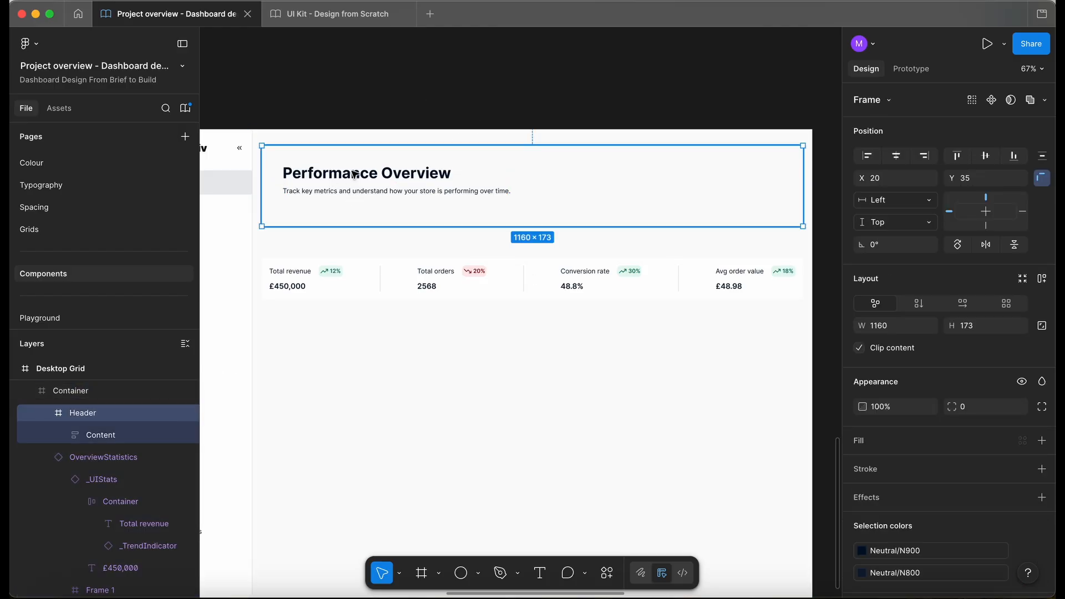
{"action": "left_click", "coordinate": [354, 175]}
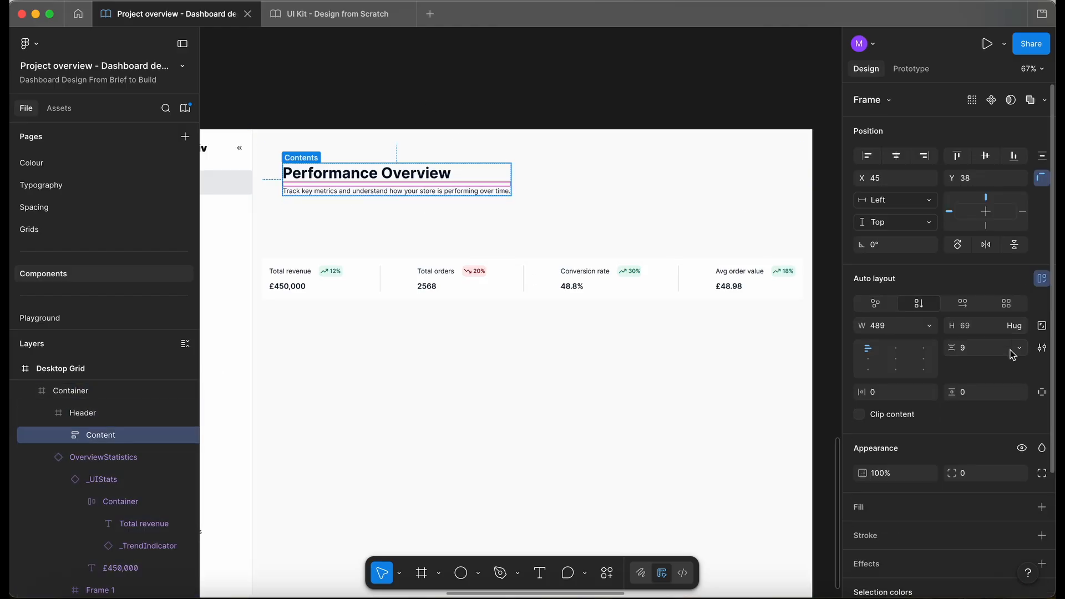
{"action": "left_click", "coordinate": [1022, 351]}
{"action": "left_click", "coordinate": [981, 393]}
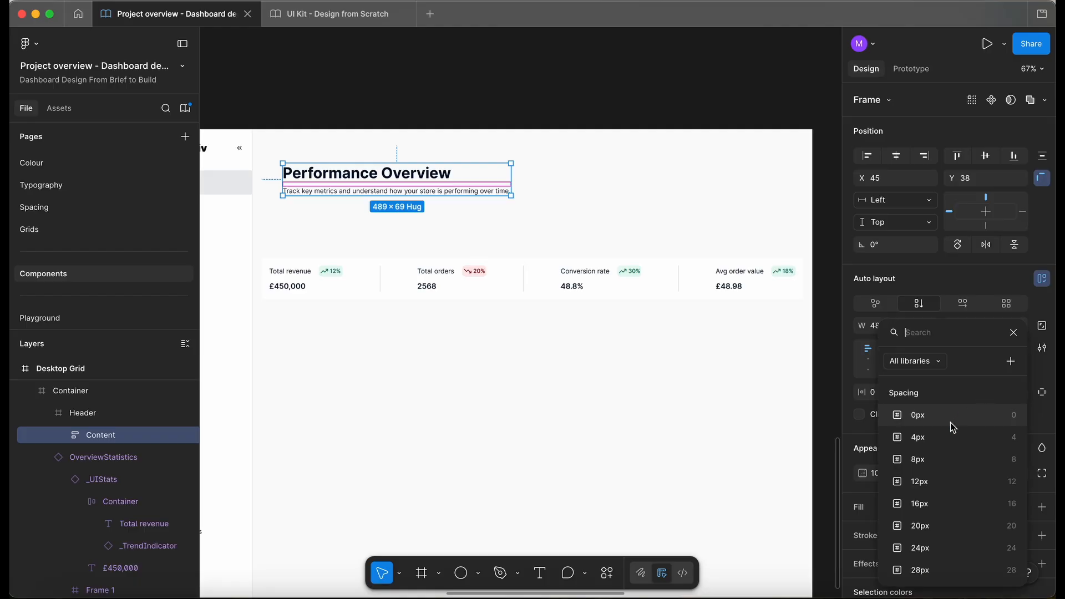
{"action": "left_click", "coordinate": [937, 437]}
Apply the 0px spacing variable to the Content frame's horizontal and vertical padding.
{"action": "left_click", "coordinate": [930, 393]}
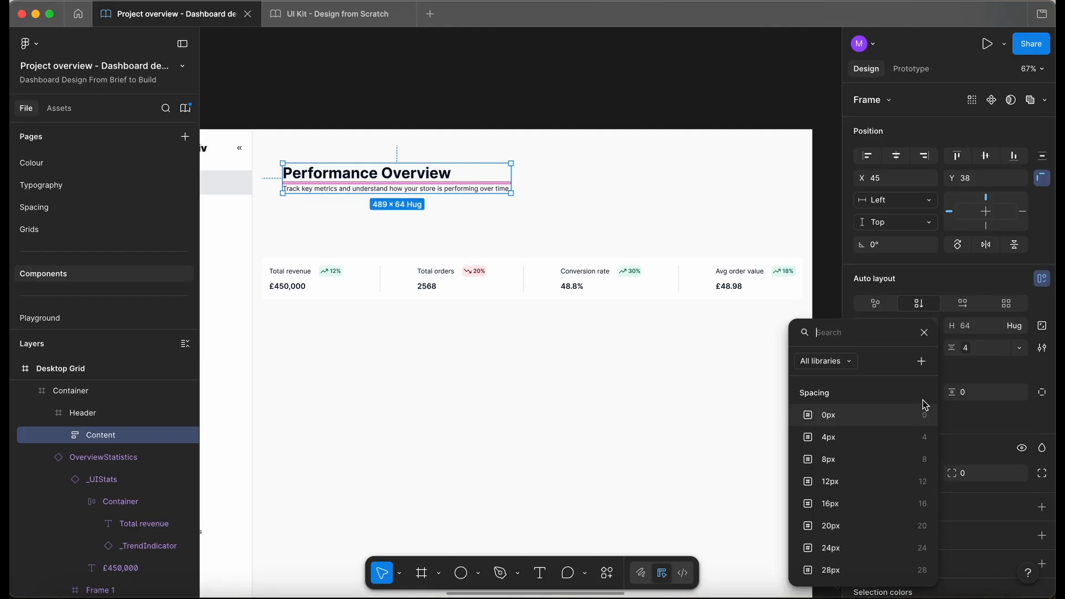
{"action": "left_click", "coordinate": [898, 417]}
{"action": "left_click", "coordinate": [1018, 392]}
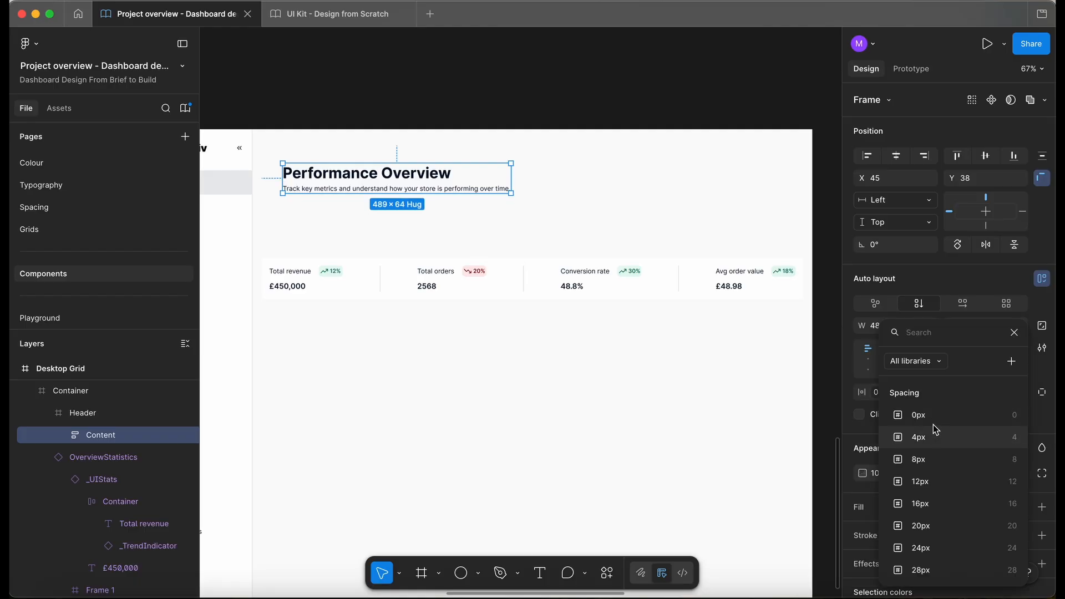
{"action": "left_click", "coordinate": [935, 423]}
Add auto layout to the Header frame, widen it to 1160 along the layout guides, and keep its height hugging the contents.
{"action": "left_click", "coordinate": [586, 185]}
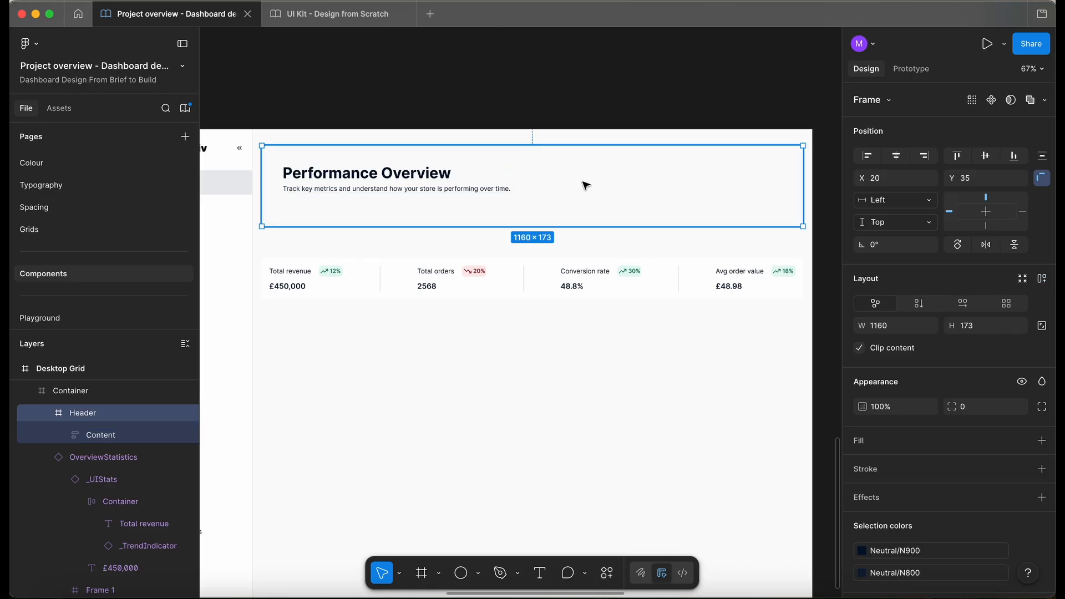
{"action": "key", "text": "shift+a"}
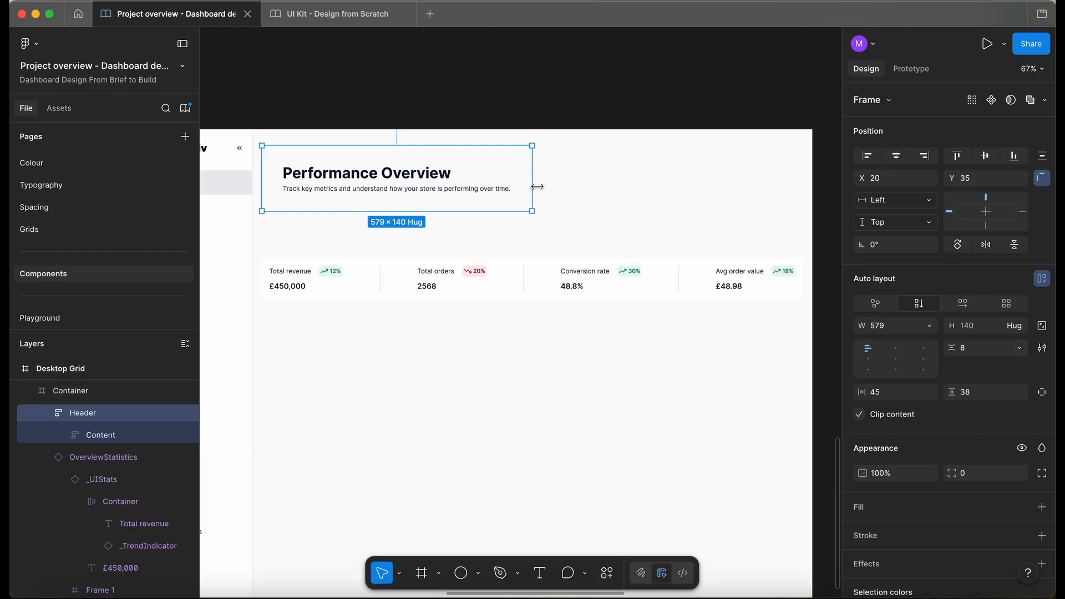
{"action": "key", "text": "ctrl+g"}
{"action": "left_click_drag", "start_coordinate": [542, 186], "coordinate": [803, 191]}
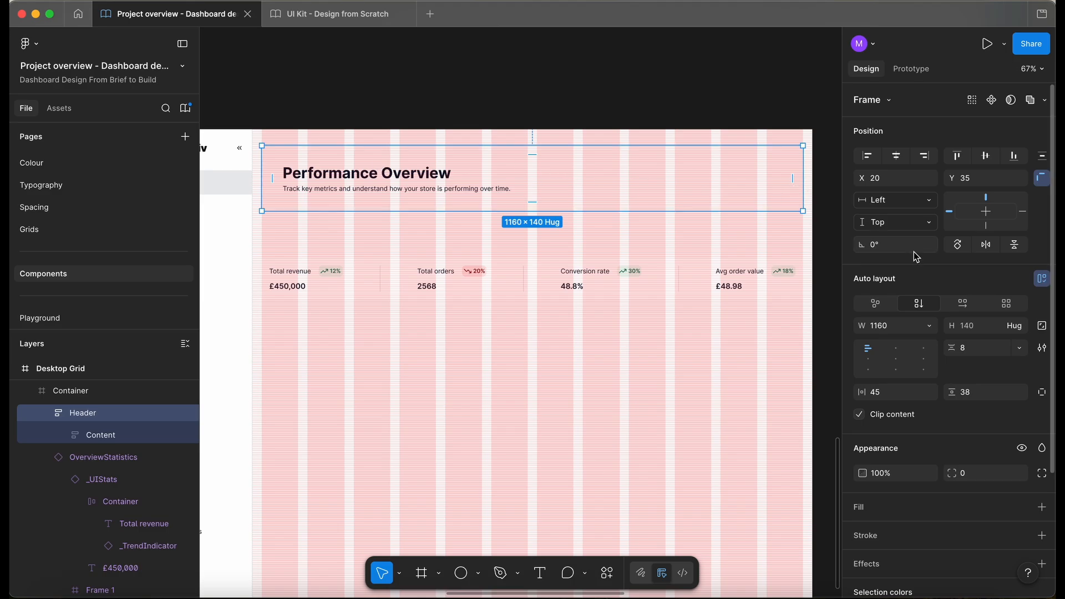
{"action": "left_click", "coordinate": [1014, 328]}
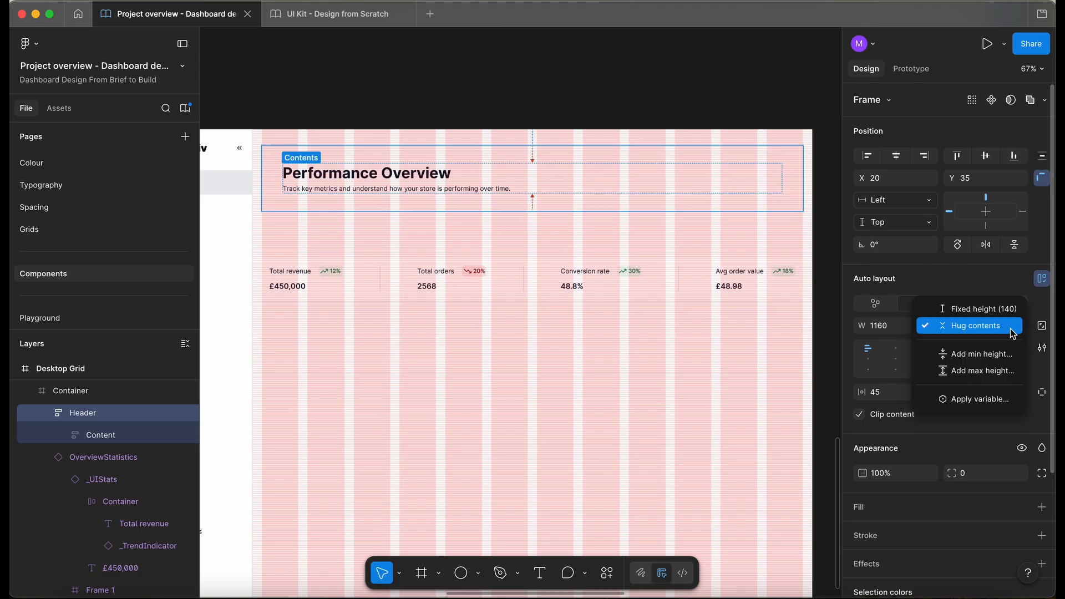
{"action": "left_click", "coordinate": [999, 331]}
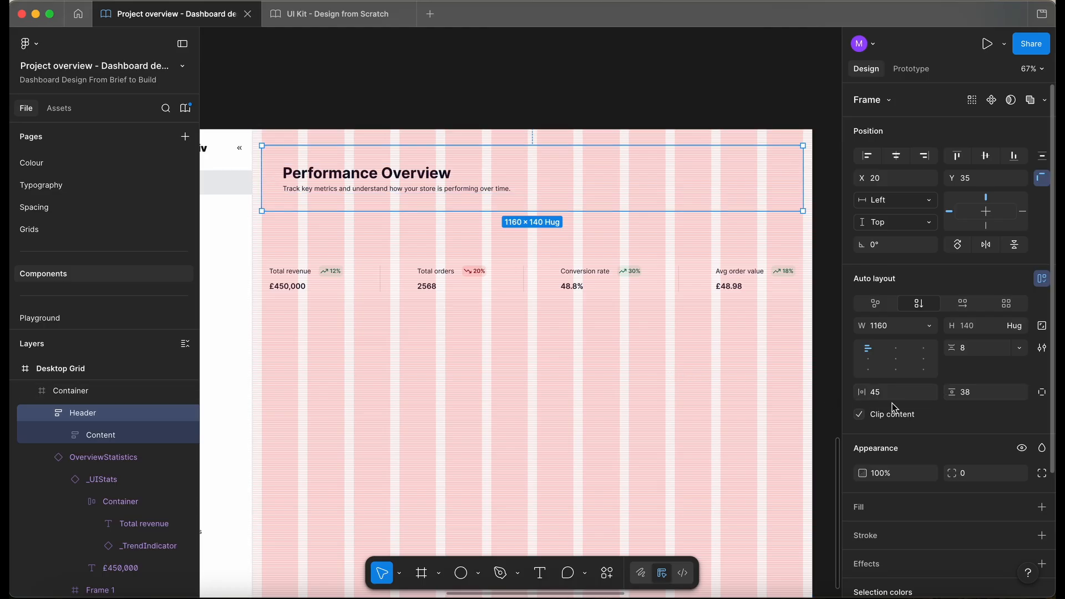
Apply the 16px spacing variable to the Header frame's horizontal padding and 0px to its vertical padding.
{"action": "left_click", "coordinate": [928, 392]}
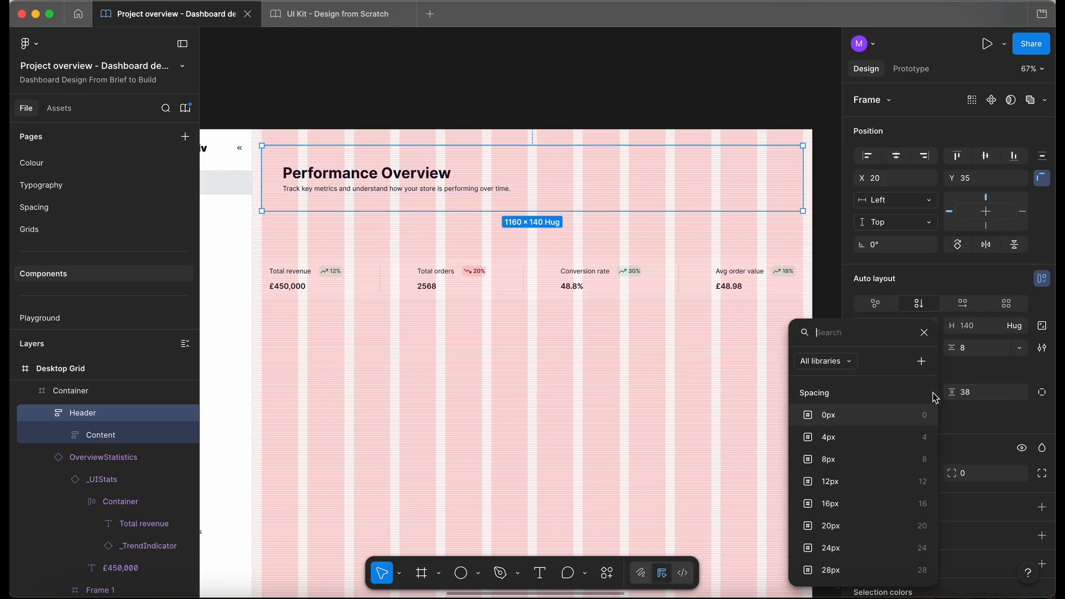
{"action": "left_click", "coordinate": [830, 504]}
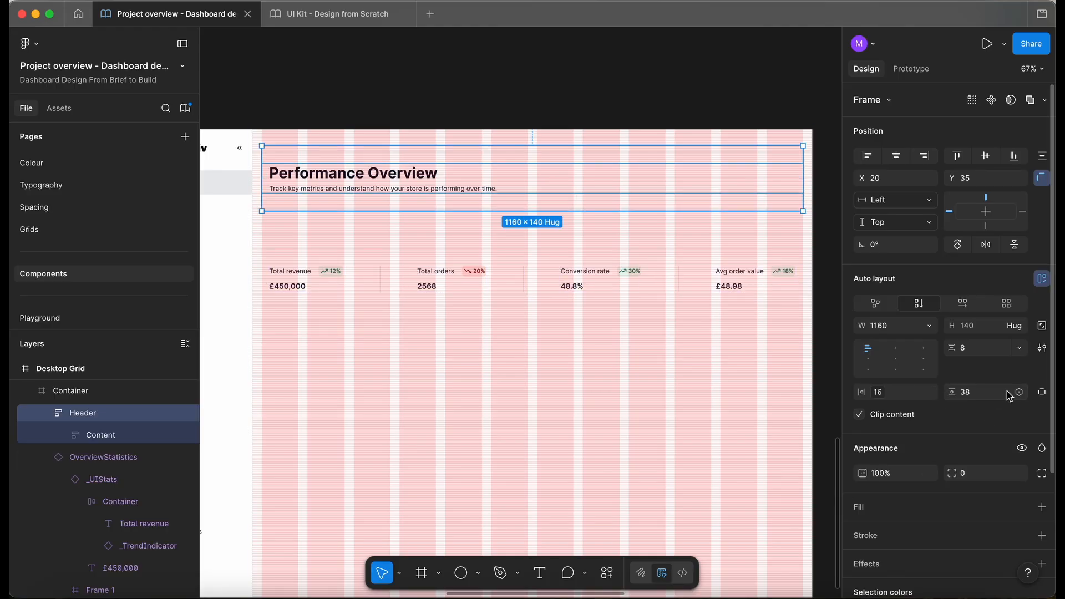
{"action": "left_click", "coordinate": [1020, 394]}
{"action": "left_click", "coordinate": [915, 416]}
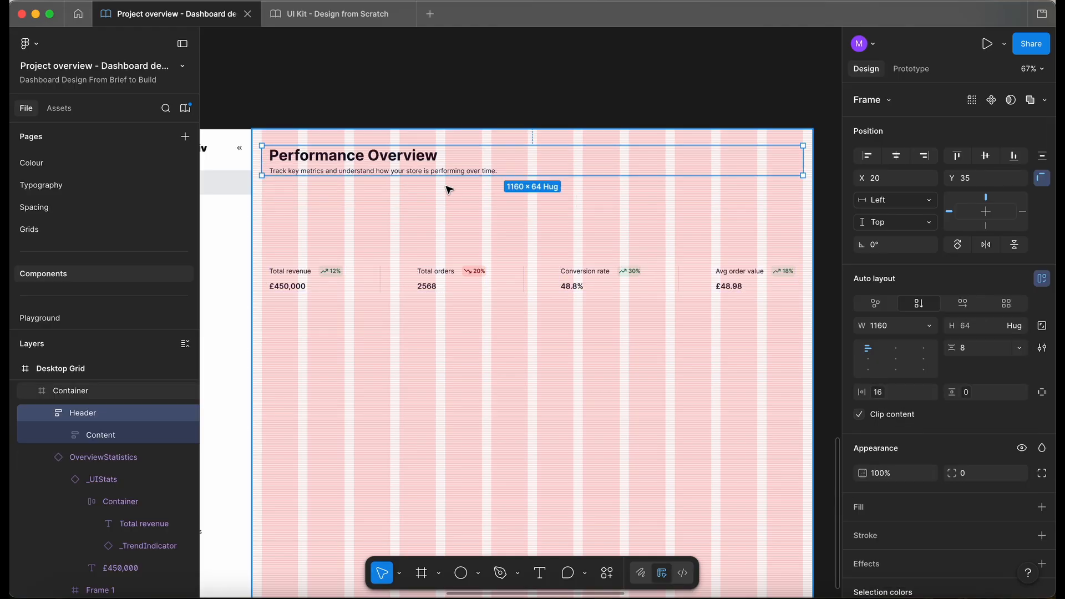
Change the Header frame's horizontal padding to the 0px spacing variable and deselect the frame.
{"action": "scroll", "coordinate": [391, 124], "scroll_direction": "up", "scroll_amount": 2}
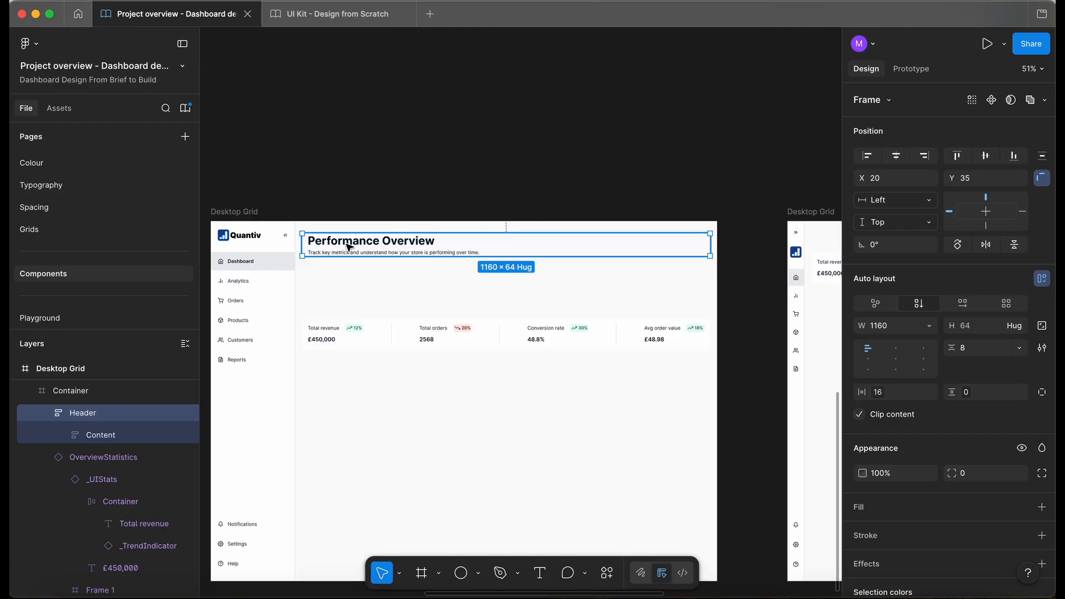
{"action": "left_click", "coordinate": [878, 392]}
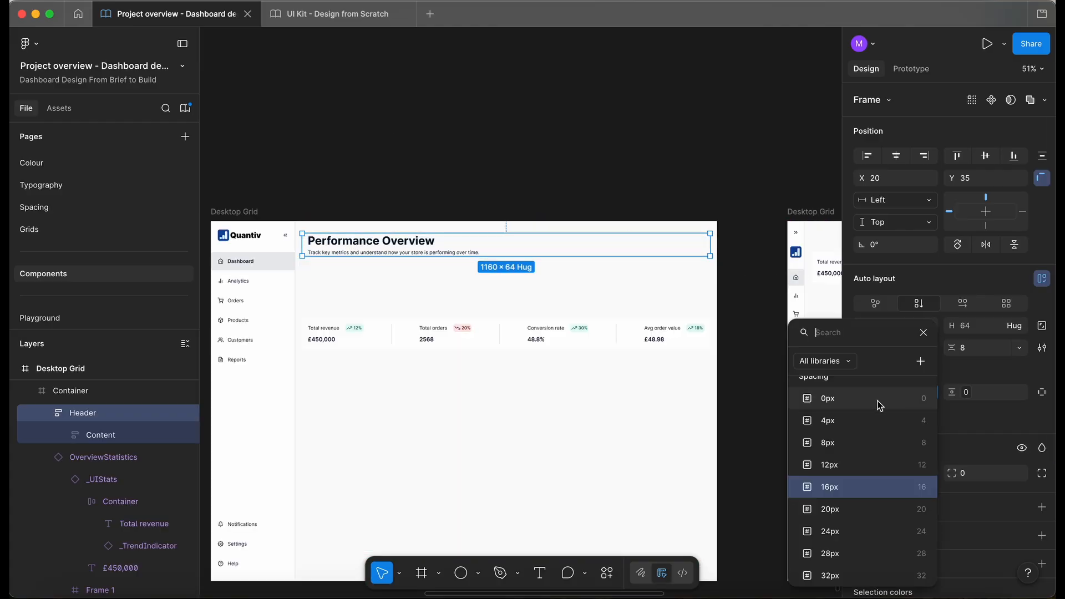
{"action": "left_click", "coordinate": [827, 399]}
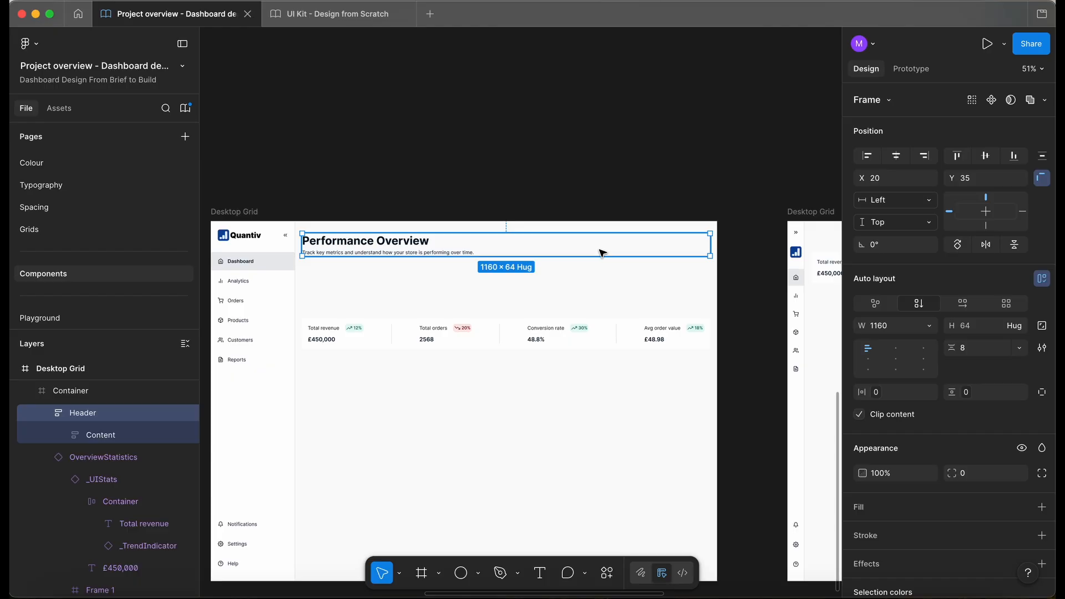
{"action": "key", "text": "shift+g"}
{"action": "key", "text": "shift+g"}
{"action": "scroll", "coordinate": [449, 183], "scroll_direction": "down", "scroll_amount": 5}
{"action": "left_click", "coordinate": [356, 162]}
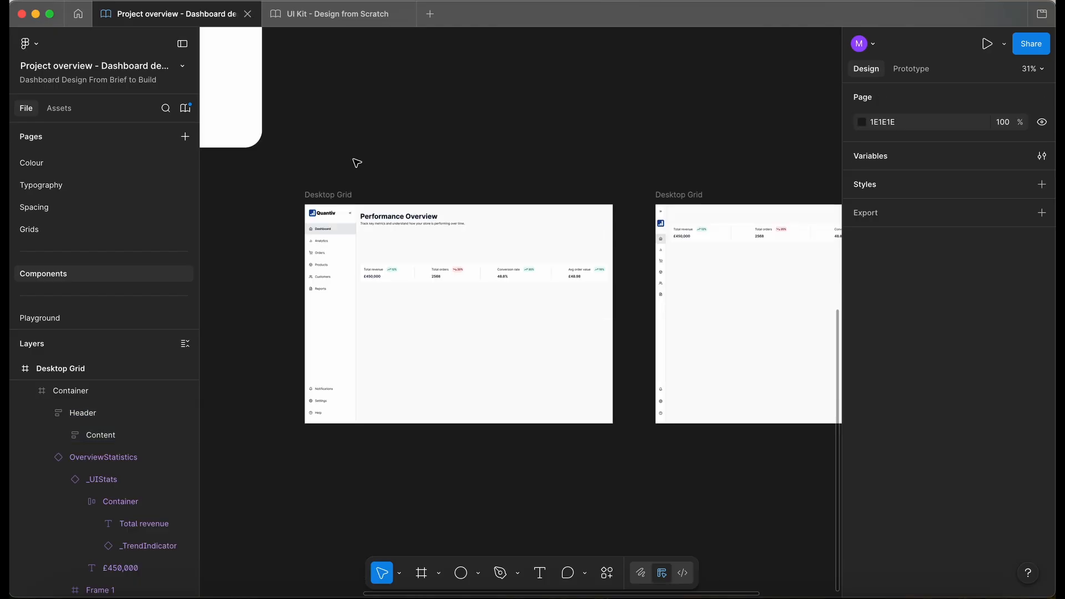
Open the Wireframes page and examine the date filter and primary action annotations for the header of Wireframe 7.
{"action": "scroll", "coordinate": [105, 200], "scroll_direction": "up", "scroll_amount": 5}
{"action": "scroll", "coordinate": [104, 201], "scroll_direction": "up", "scroll_amount": 3}
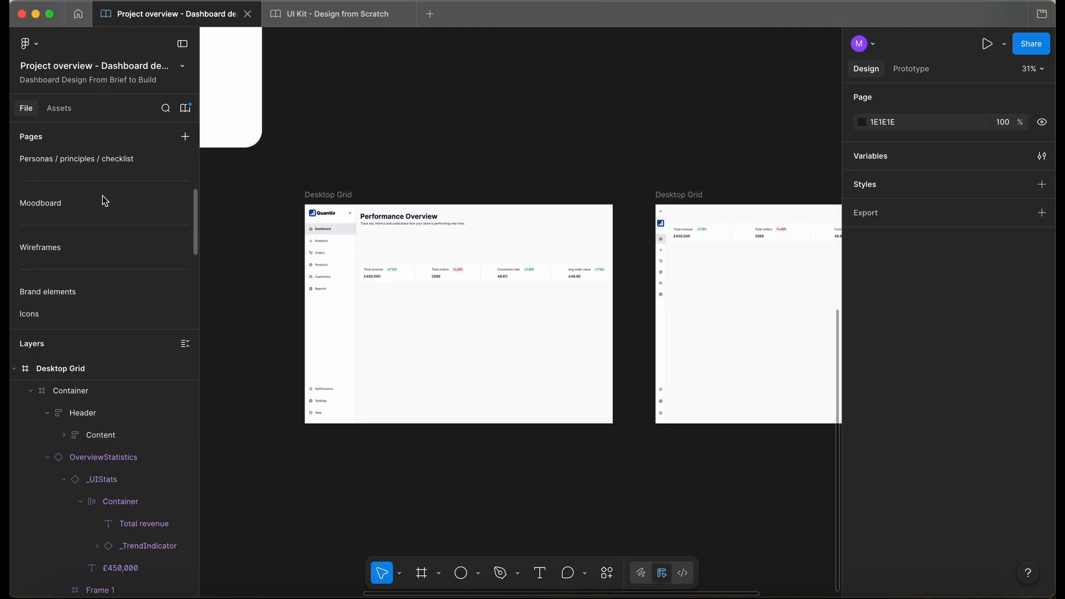
{"action": "left_click", "coordinate": [69, 259]}
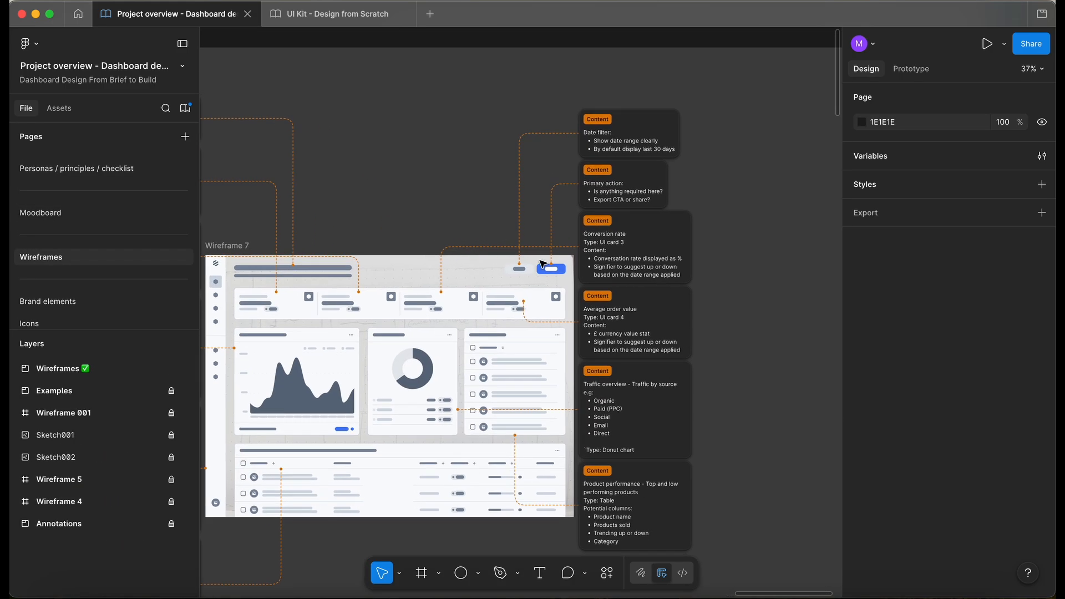
Read the date filter and primary action notes beside Wireframe 7, and return to the Components page.
{"action": "scroll", "coordinate": [549, 264], "scroll_direction": "up", "scroll_amount": 5}
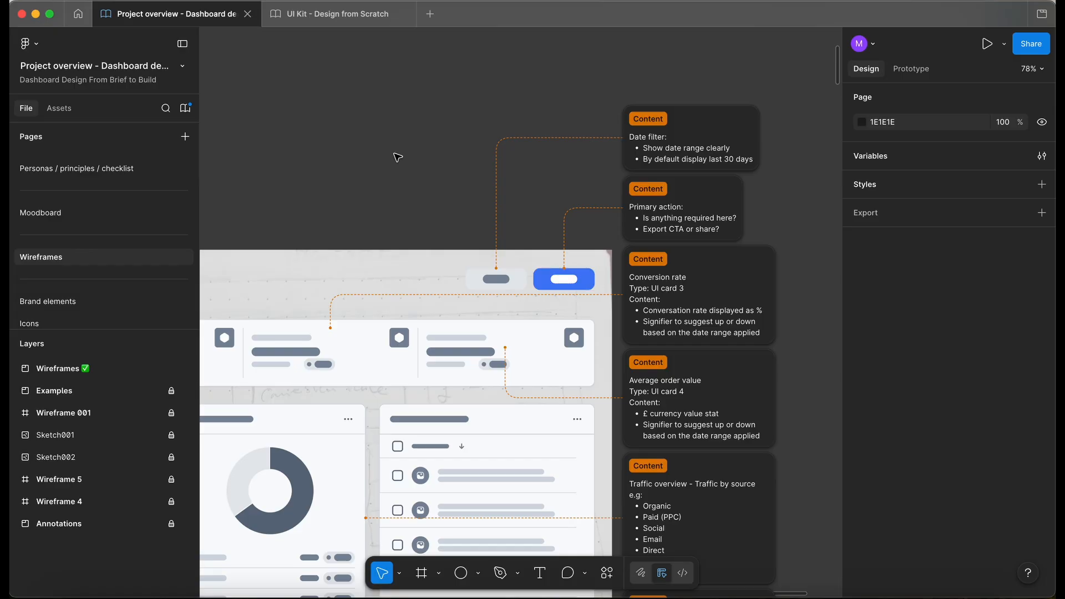
{"action": "scroll", "coordinate": [95, 241], "scroll_direction": "down", "scroll_amount": 5}
{"action": "left_click", "coordinate": [68, 274]}
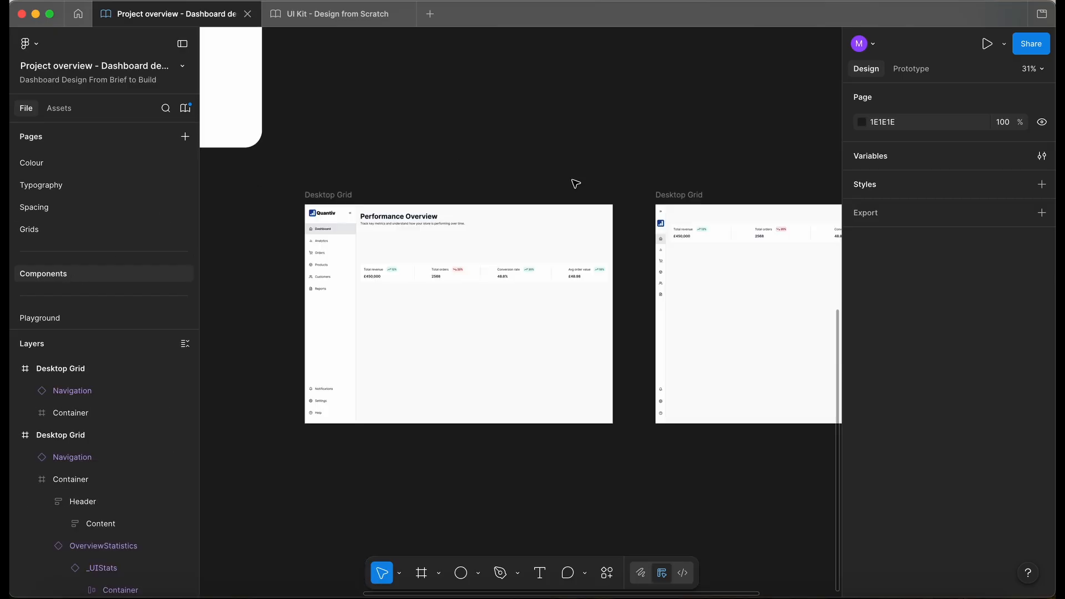
Move both Desktop Grid frames together down to Y 3606 and further right, clearing space below the Overview statistics frame.
{"action": "scroll", "coordinate": [615, 204], "scroll_direction": "down", "scroll_amount": 3}
{"action": "scroll", "coordinate": [617, 205], "scroll_direction": "left", "scroll_amount": 3}
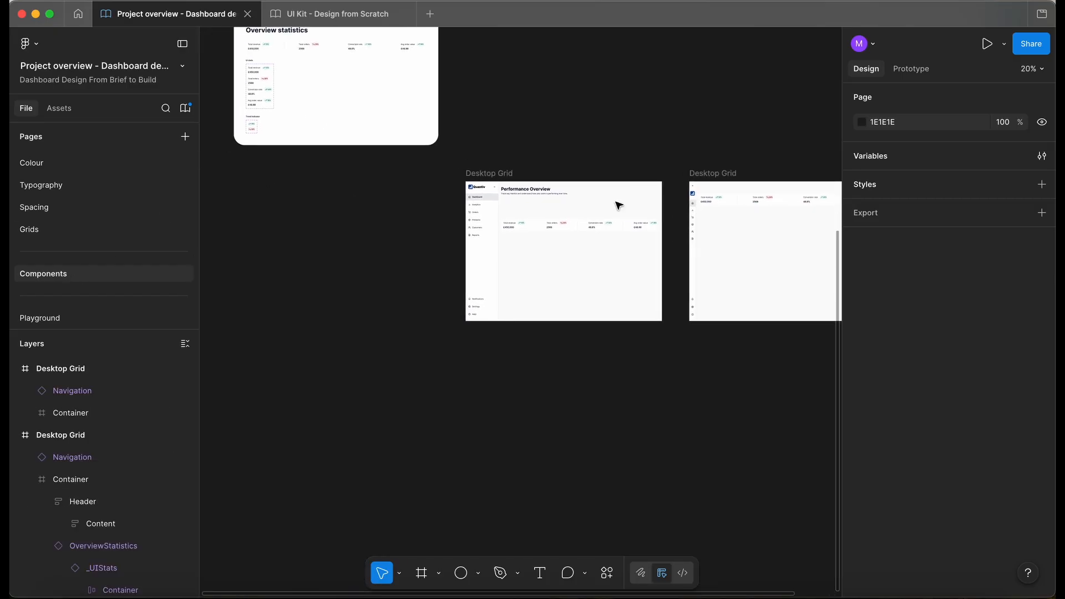
{"action": "scroll", "coordinate": [618, 205], "scroll_direction": "down", "scroll_amount": 2}
{"action": "scroll", "coordinate": [618, 205], "scroll_direction": "up", "scroll_amount": 6}
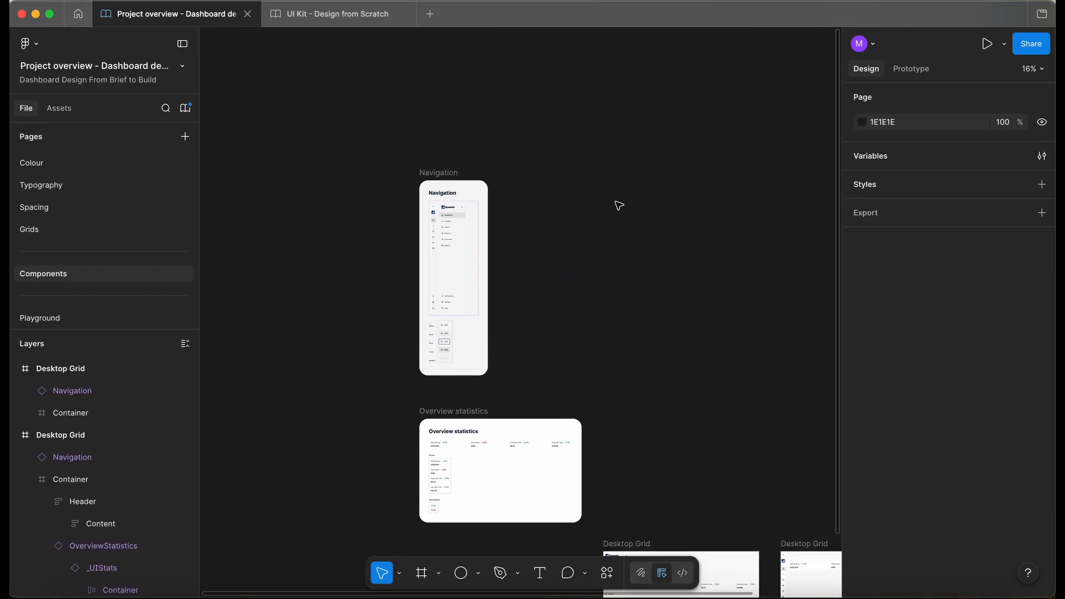
{"action": "scroll", "coordinate": [563, 221], "scroll_direction": "down", "scroll_amount": 3}
{"action": "scroll", "coordinate": [564, 222], "scroll_direction": "right", "scroll_amount": 3}
{"action": "scroll", "coordinate": [564, 222], "scroll_direction": "down", "scroll_amount": 2}
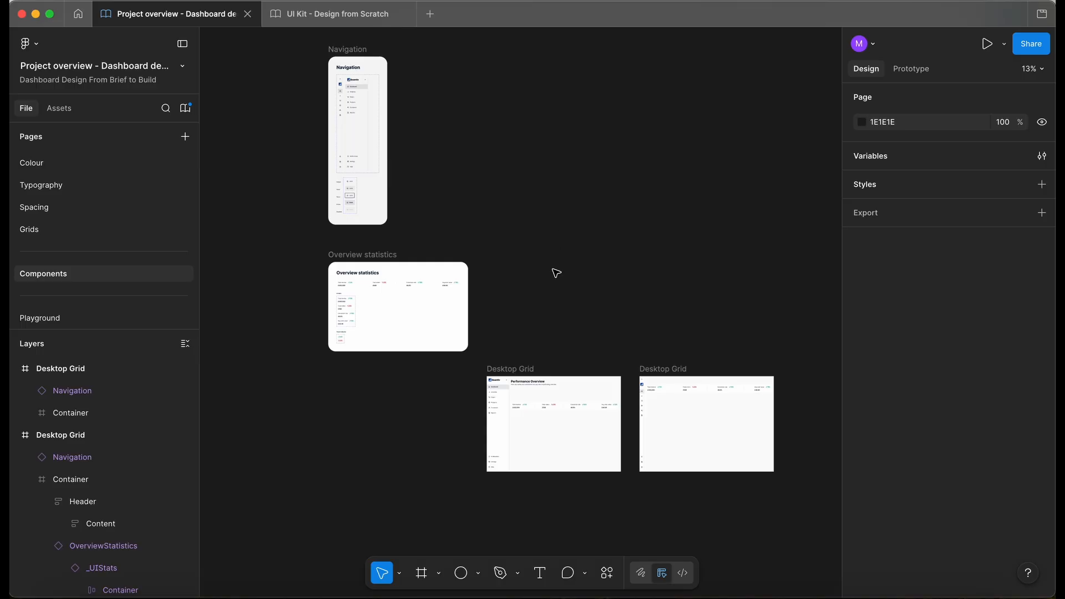
{"action": "left_click_drag", "start_coordinate": [481, 353], "coordinate": [790, 488]}
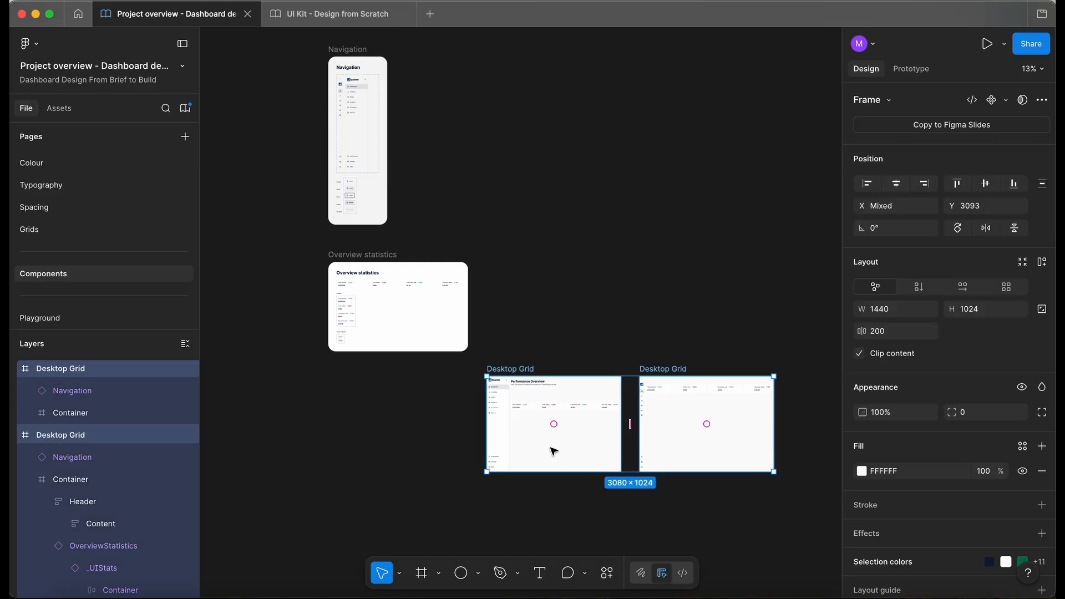
{"action": "left_click_drag", "start_coordinate": [511, 369], "coordinate": [551, 418]}
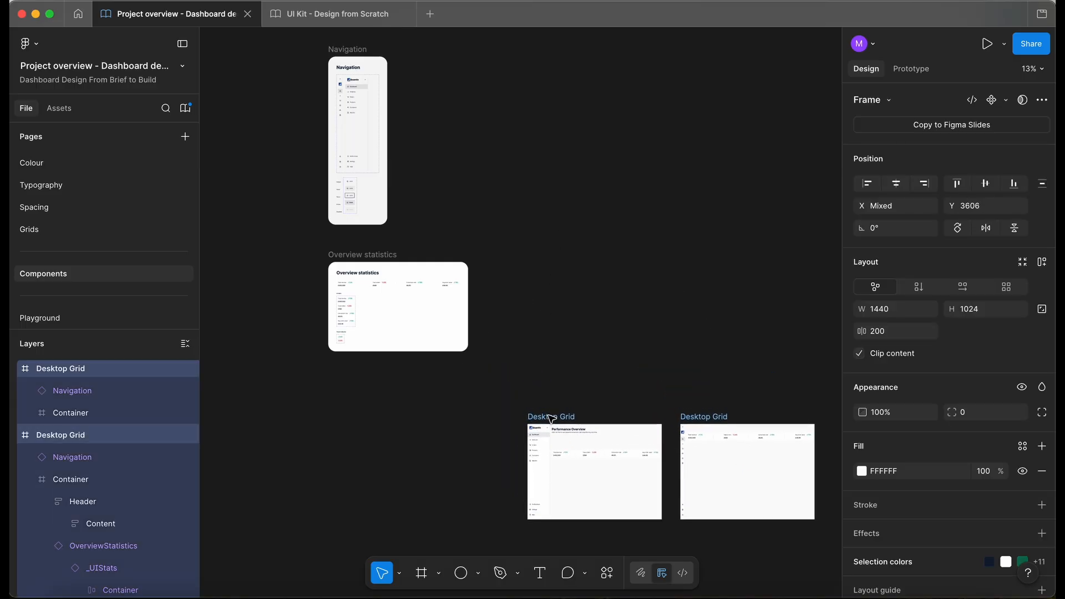
{"action": "left_click", "coordinate": [522, 350]}
{"action": "scroll", "coordinate": [453, 371], "scroll_direction": "down", "scroll_amount": 5}
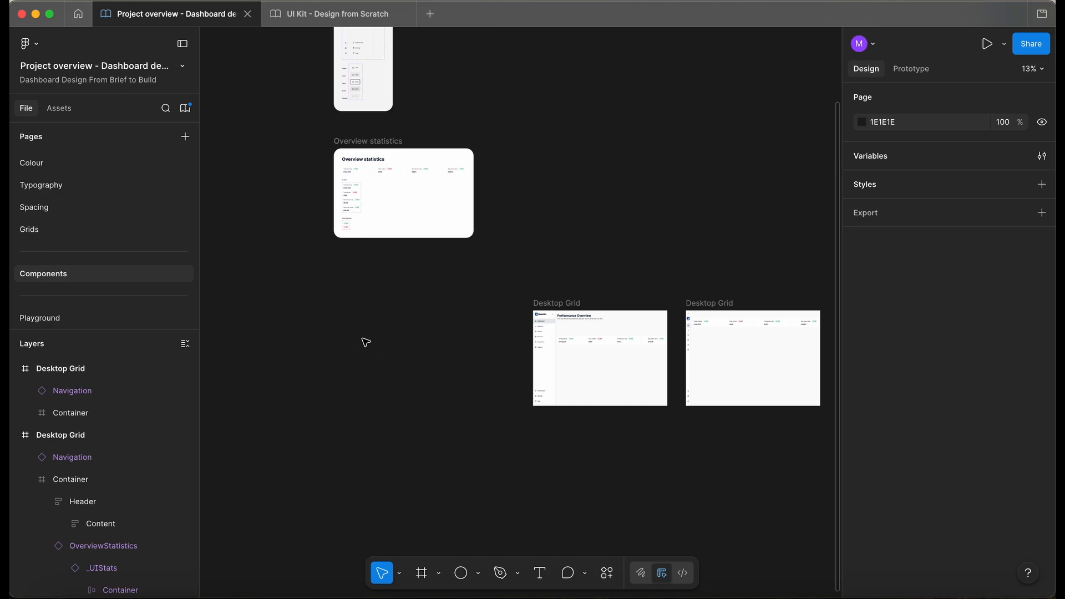
Switch to the UI Kit - Design from Scratch file and examine the button variants by style, size and state.
{"action": "left_click", "coordinate": [340, 14]}
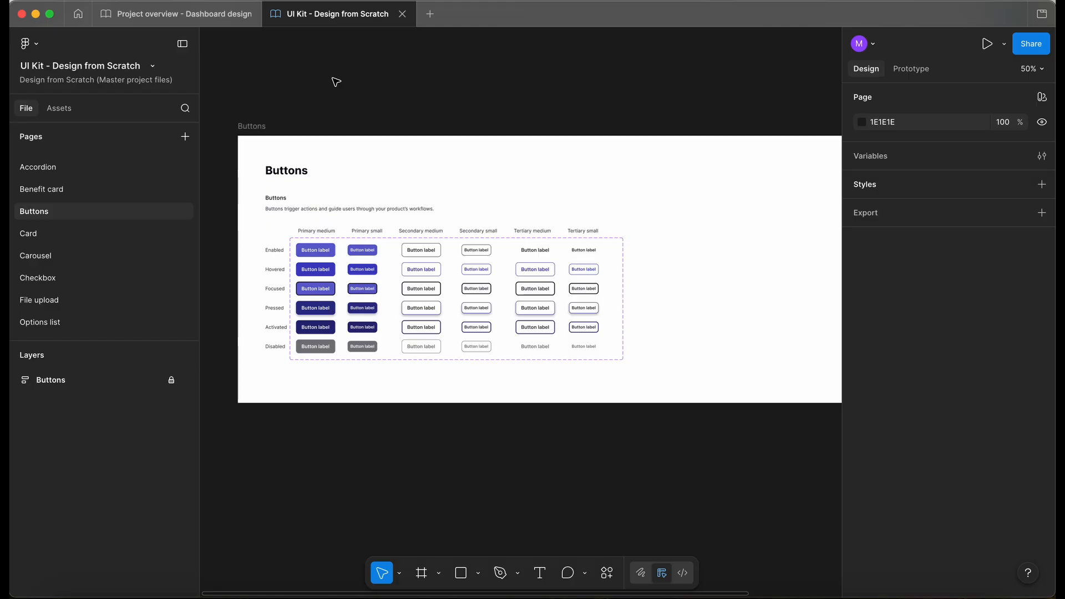
{"action": "scroll", "coordinate": [341, 147], "scroll_direction": "up", "scroll_amount": 3}
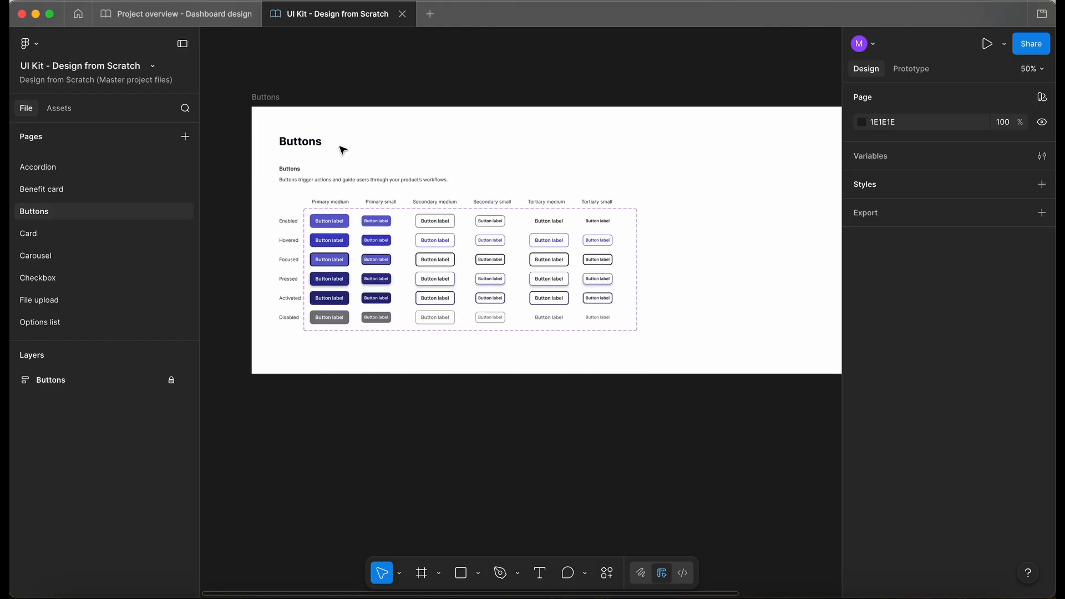
{"action": "scroll", "coordinate": [341, 148], "scroll_direction": "up", "scroll_amount": 1}
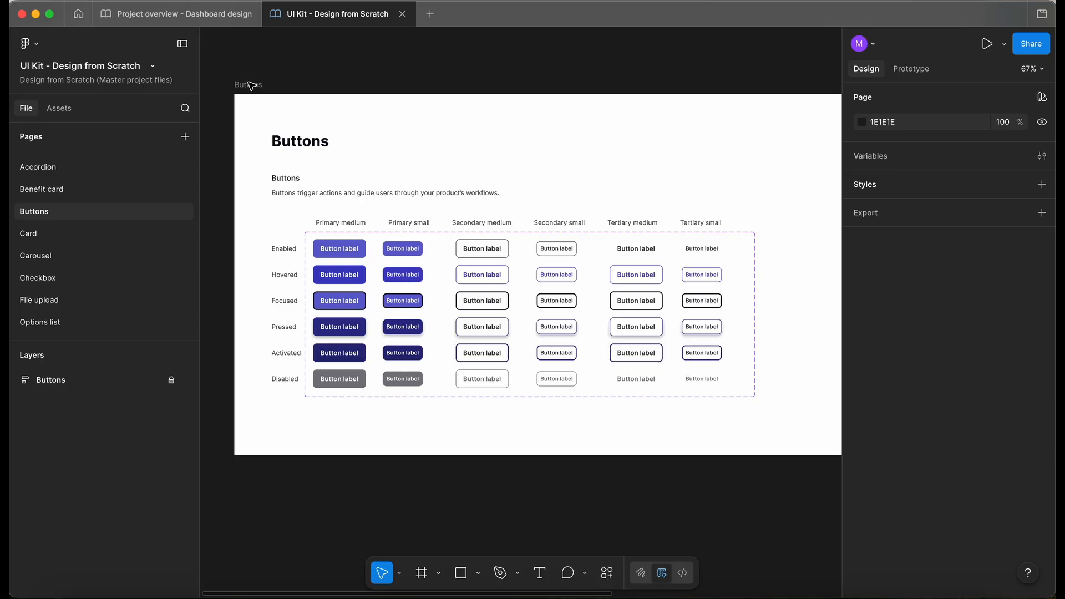
{"action": "scroll", "coordinate": [389, 165], "scroll_direction": "down", "scroll_amount": 2}
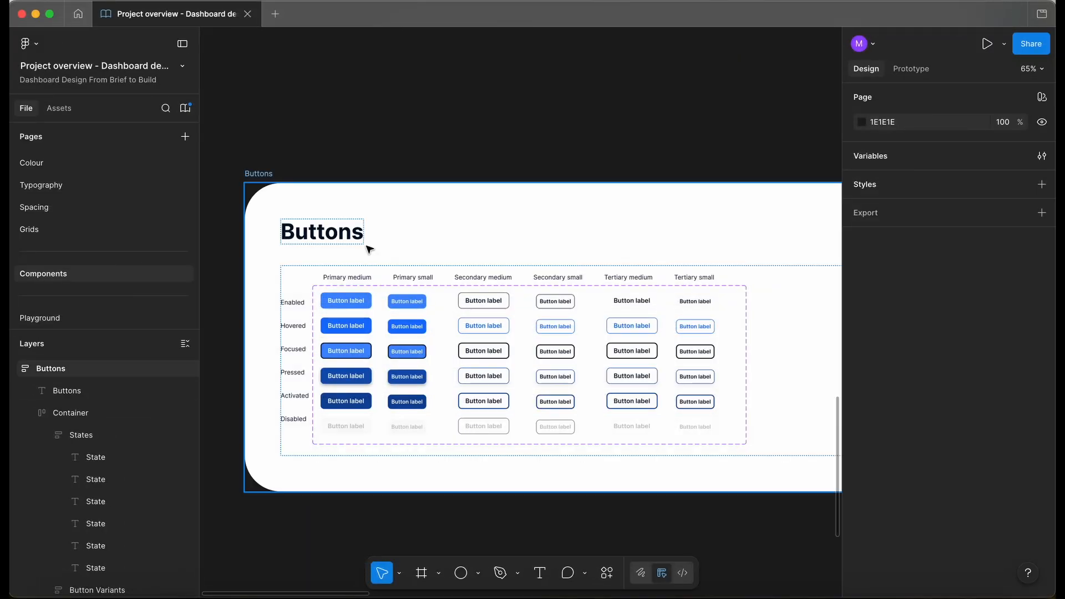
Inspect the fill colour style of the enabled Primary Medium button in the dashboard project's Buttons component set.
{"action": "scroll", "coordinate": [370, 249], "scroll_direction": "down", "scroll_amount": 2}
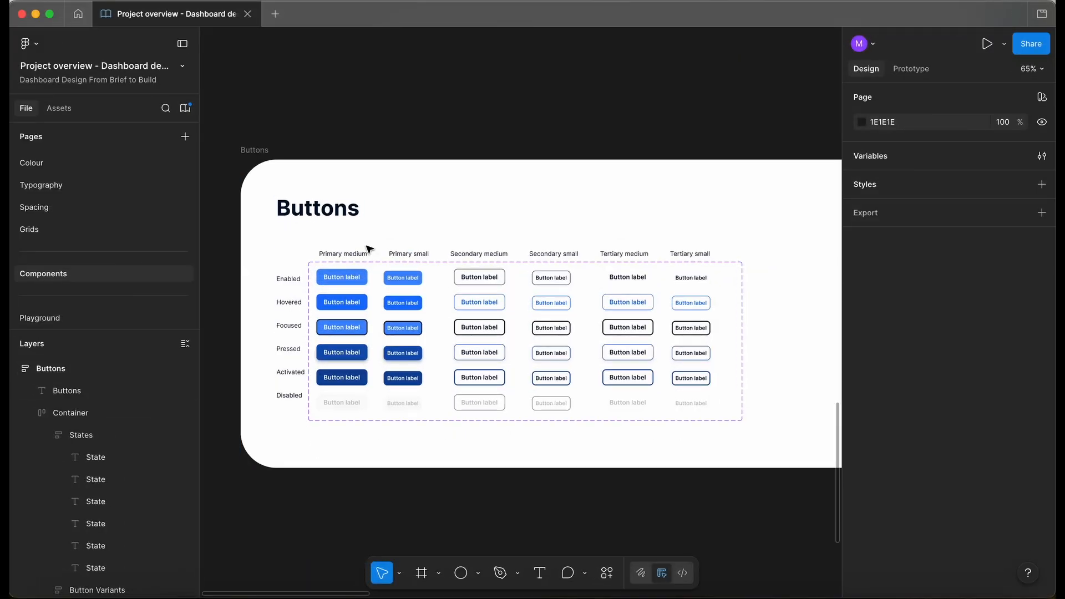
{"action": "left_click", "coordinate": [366, 286]}
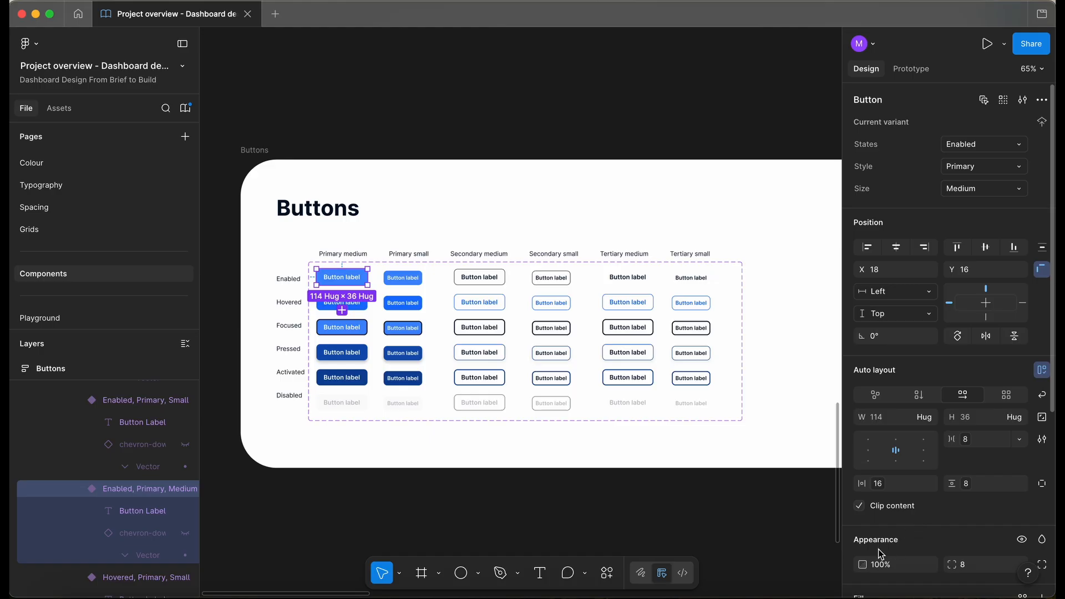
{"action": "scroll", "coordinate": [880, 541], "scroll_direction": "down", "scroll_amount": 5}
{"action": "left_click", "coordinate": [878, 446]}
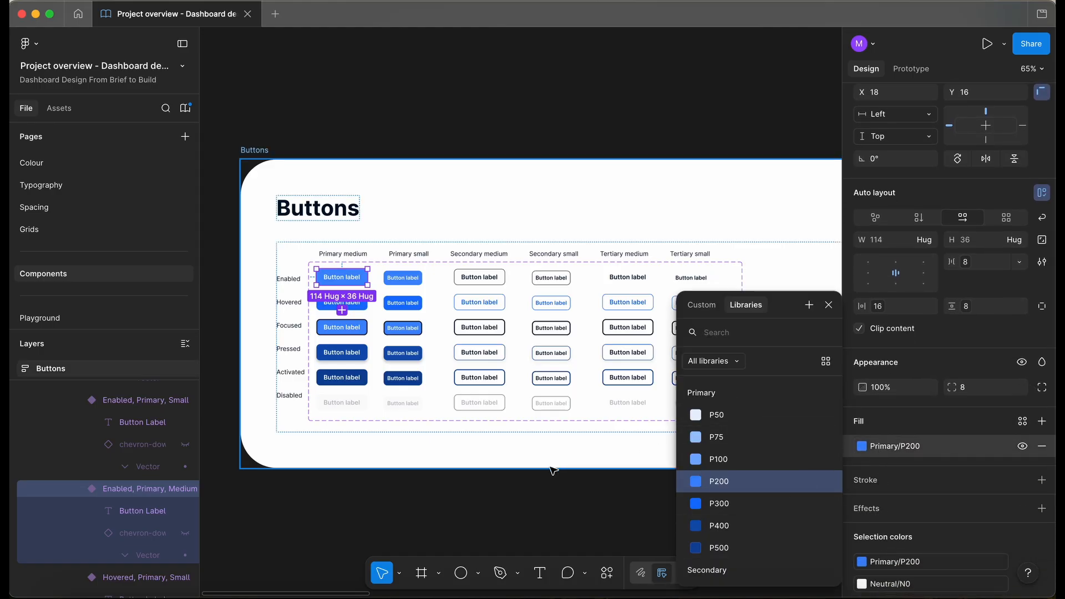
{"action": "left_click", "coordinate": [369, 512]}
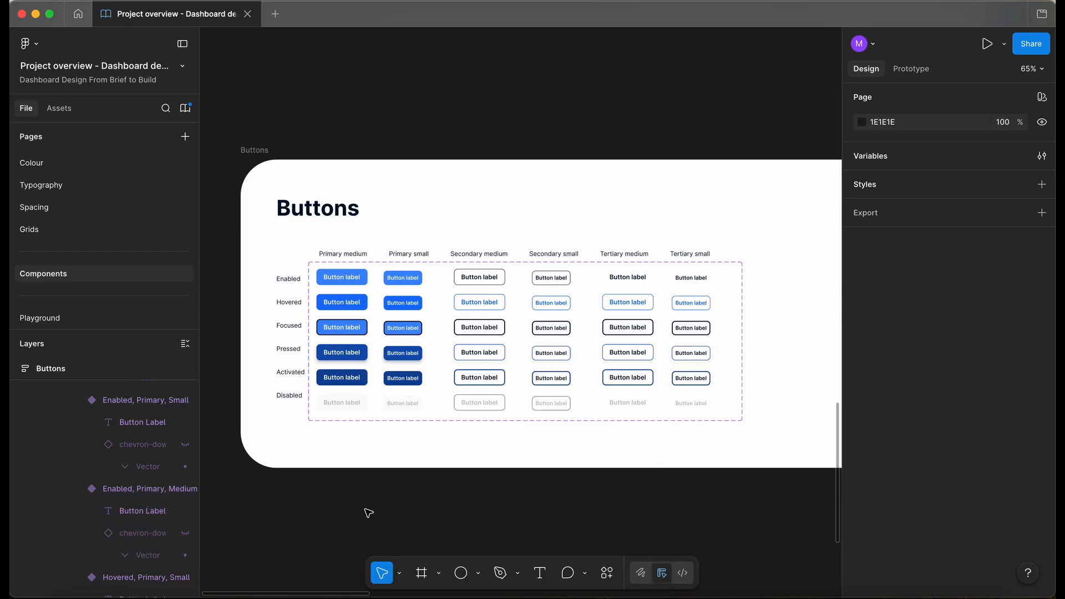
{"action": "scroll", "coordinate": [454, 503], "scroll_direction": "up", "scroll_amount": 2}
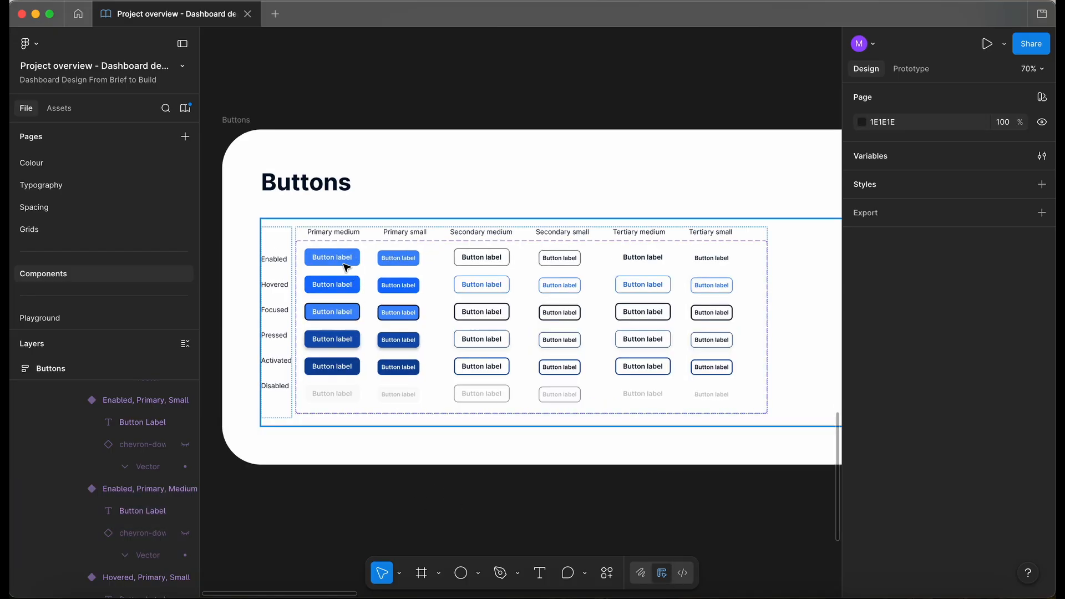
Copy the enabled Primary Medium button and paste it into the Header frame of the Performance Overview dashboard.
{"action": "left_click", "coordinate": [339, 262]}
{"action": "left_click", "coordinate": [340, 263]}
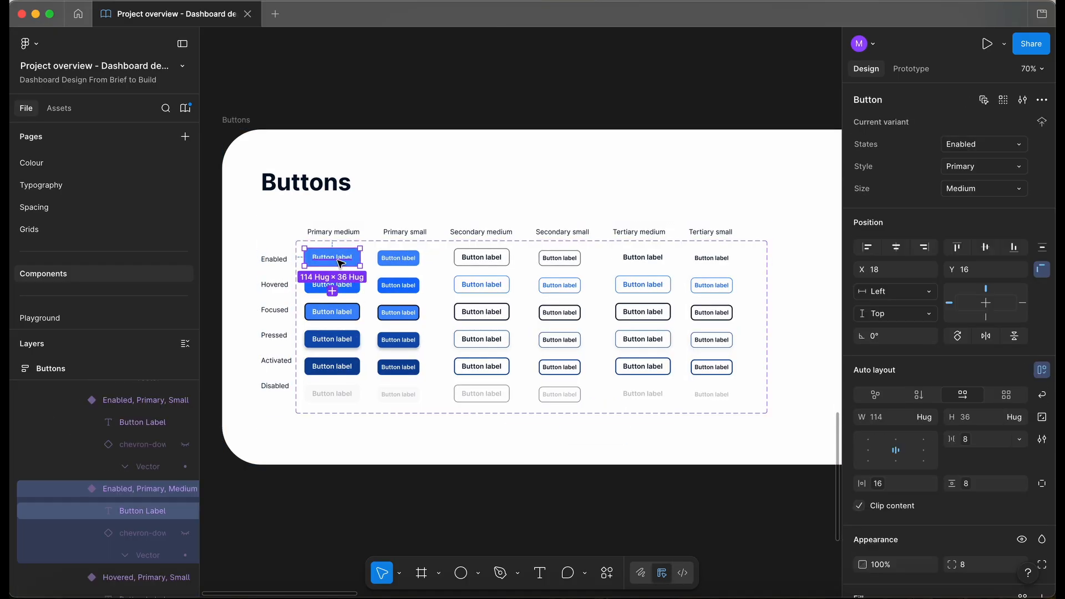
{"action": "scroll", "coordinate": [340, 263], "scroll_direction": "down", "scroll_amount": 10}
{"action": "scroll", "coordinate": [341, 263], "scroll_direction": "right", "scroll_amount": 8}
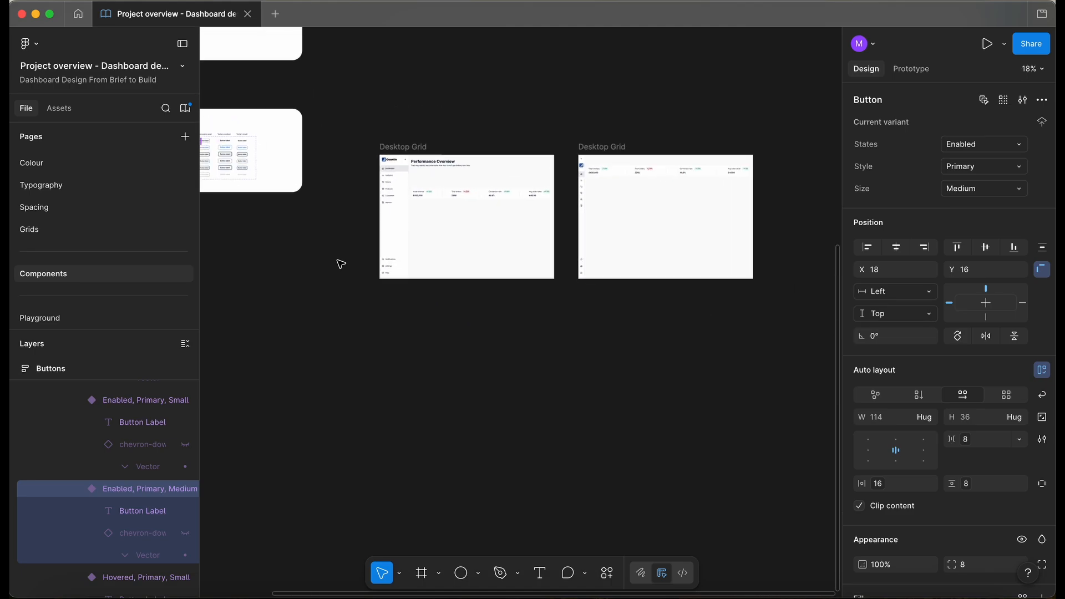
{"action": "scroll", "coordinate": [437, 173], "scroll_direction": "up", "scroll_amount": 5}
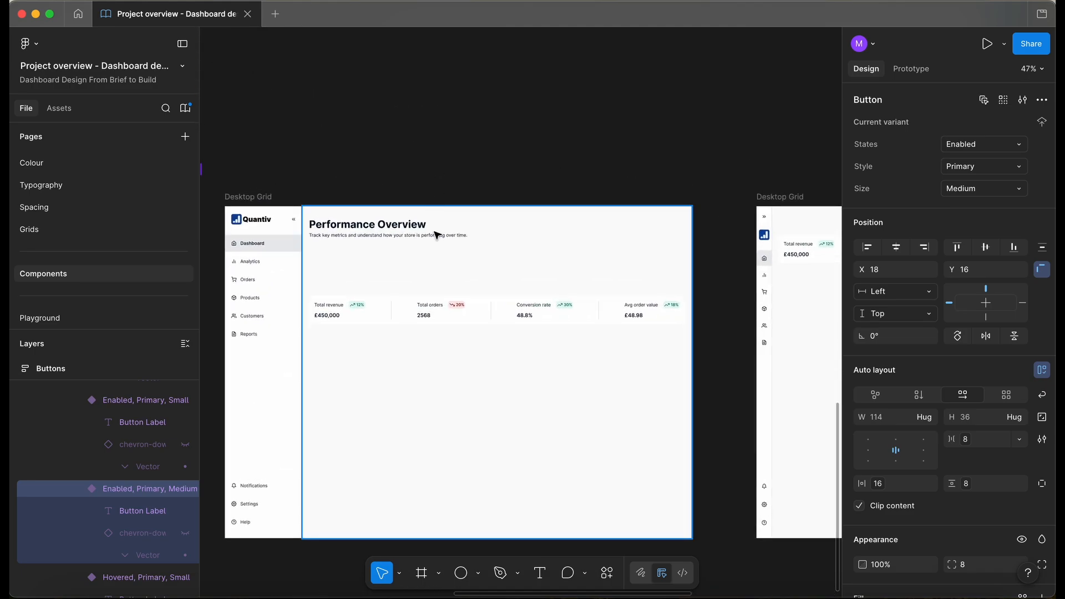
{"action": "double_click", "coordinate": [436, 235]}
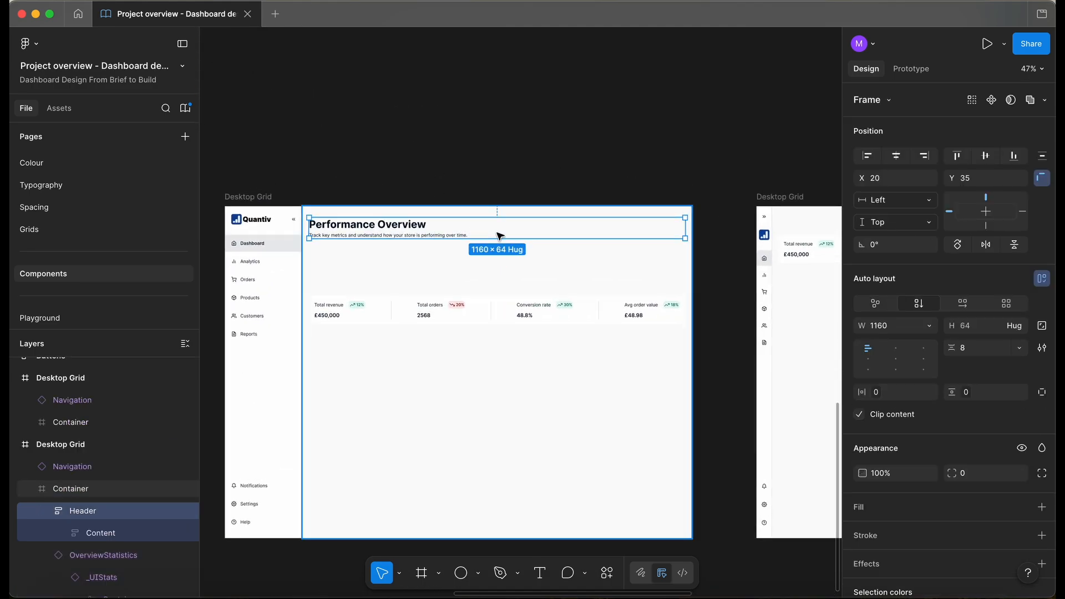
{"action": "key", "text": "ctrl+v"}
Set the width of the header's Content frame, holding title and description, to hug its contents.
{"action": "left_click", "coordinate": [487, 233]}
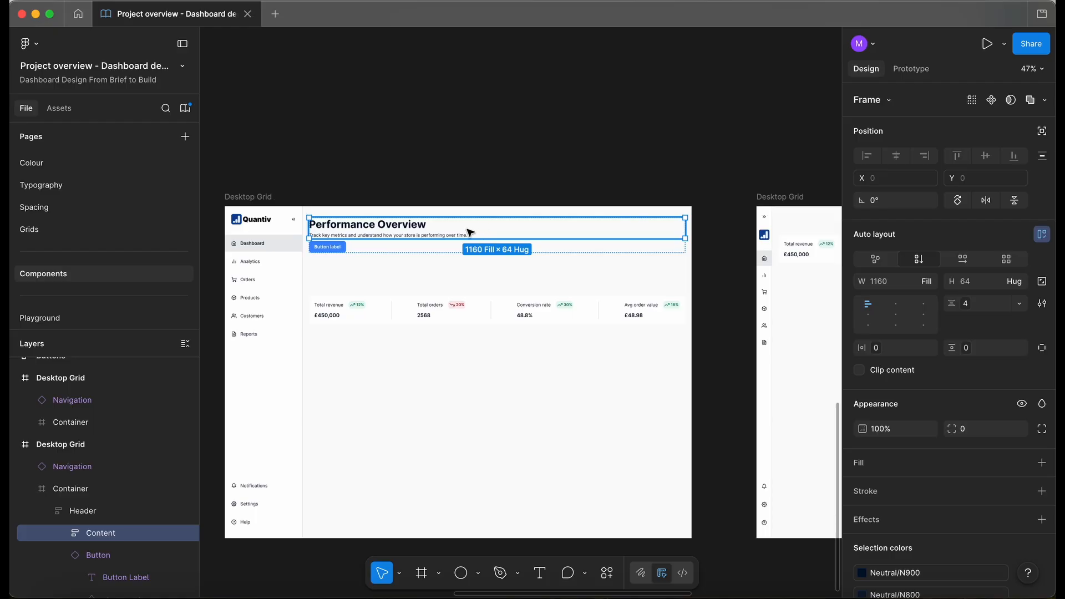
{"action": "scroll", "coordinate": [419, 233], "scroll_direction": "up", "scroll_amount": 3}
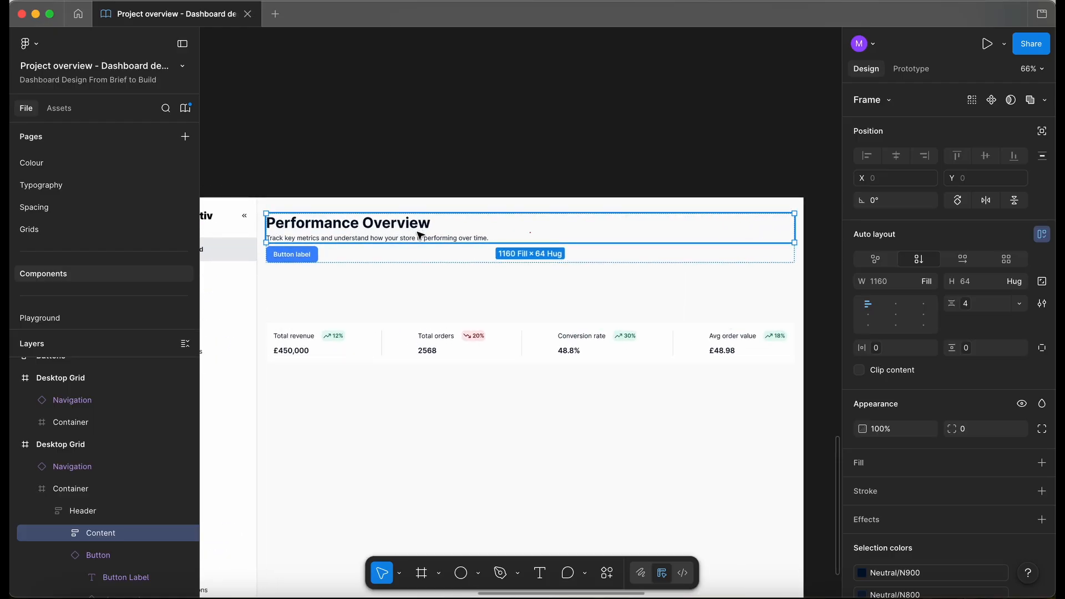
{"action": "left_click", "coordinate": [925, 282]}
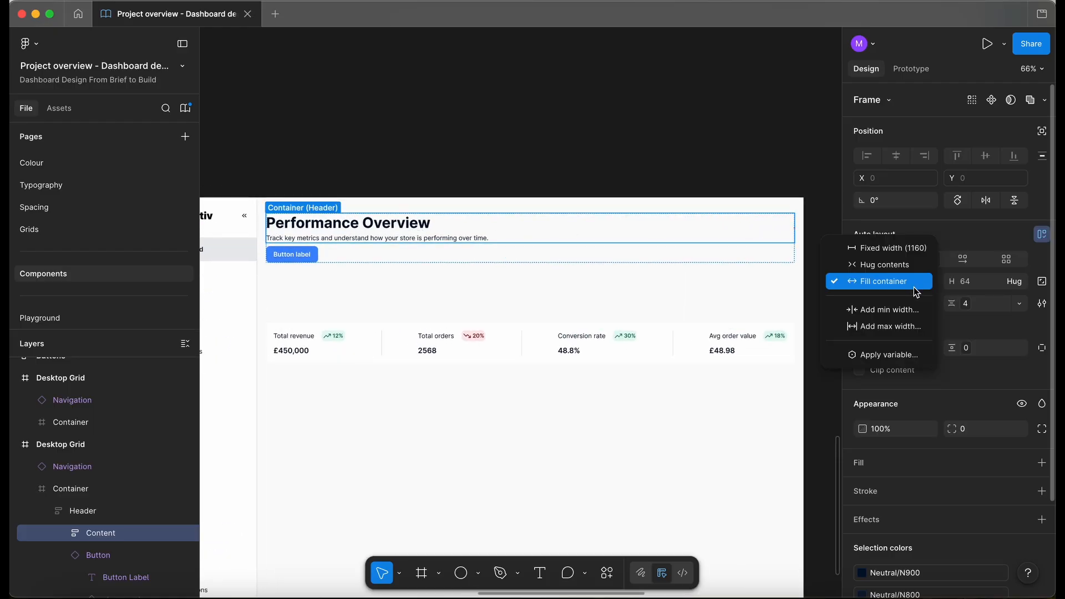
{"action": "left_click", "coordinate": [901, 271]}
Change the Header frame to a horizontal auto layout, vertically centred, with Auto spacing between the content and the button.
{"action": "left_click", "coordinate": [561, 245]}
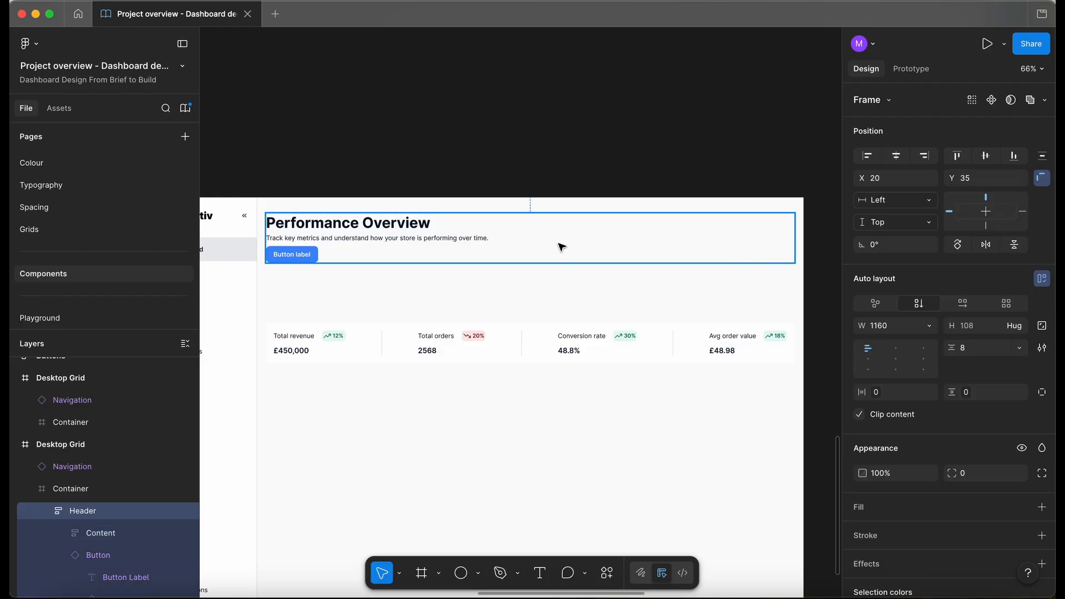
{"action": "left_click", "coordinate": [965, 305]}
{"action": "double_click", "coordinate": [869, 363]}
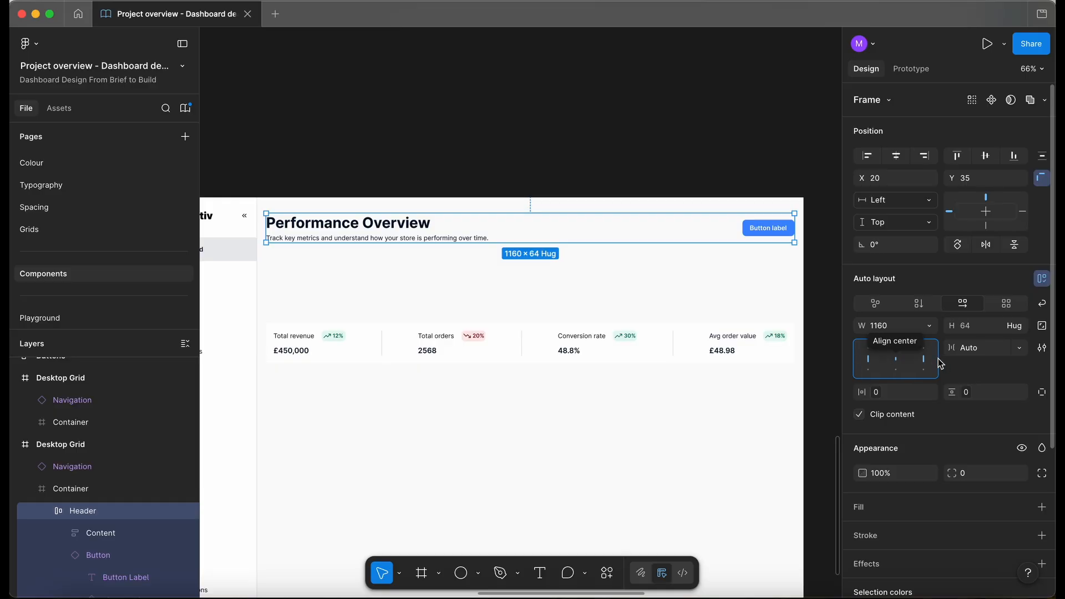
Wrap the header button in an auto layout frame and rename that frame Actions.
{"action": "left_click", "coordinate": [771, 234]}
{"action": "key", "text": "shift+a"}
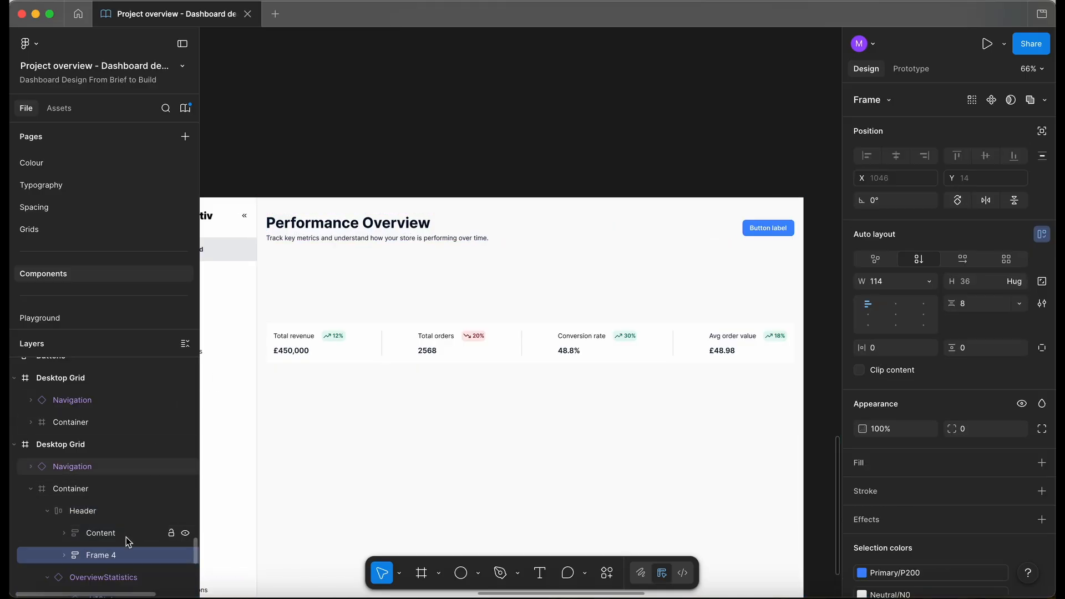
{"action": "double_click", "coordinate": [128, 549]}
{"action": "type", "text": "Actio"}
{"action": "key", "text": "Return"}
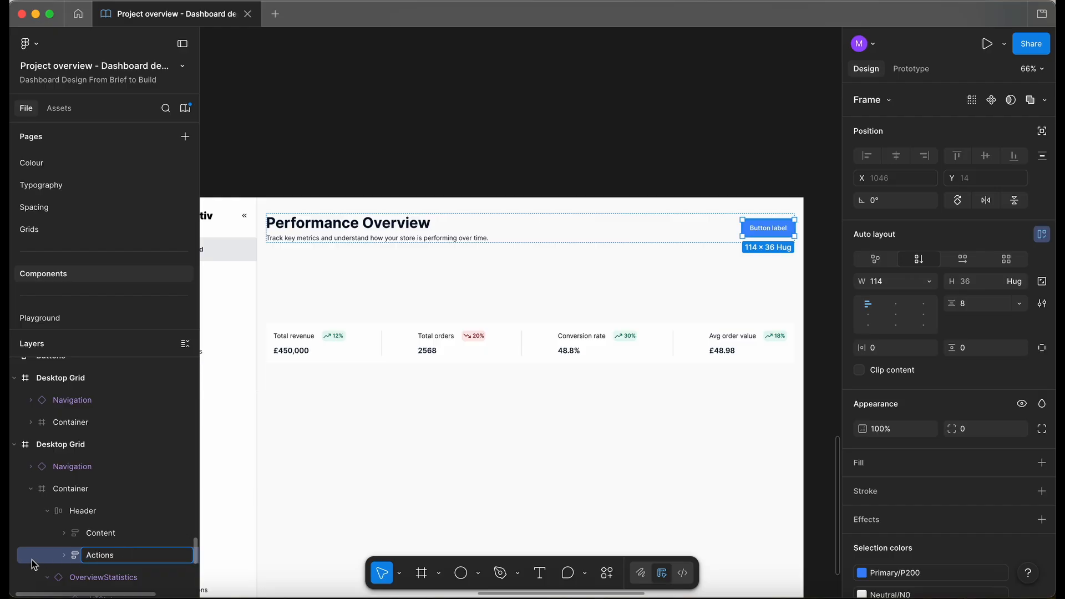
Duplicate the button inside the Actions frame.
{"action": "left_click", "coordinate": [64, 555]}
{"action": "scroll", "coordinate": [118, 555], "scroll_direction": "down", "scroll_amount": 1}
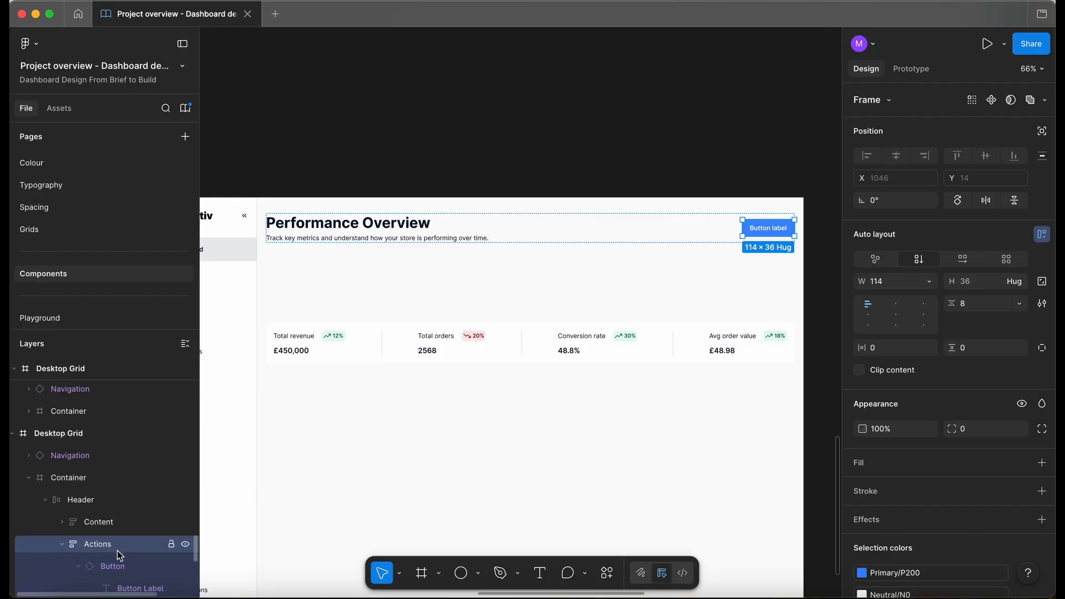
{"action": "left_click", "coordinate": [121, 564]}
{"action": "key", "text": "ctrl+d"}
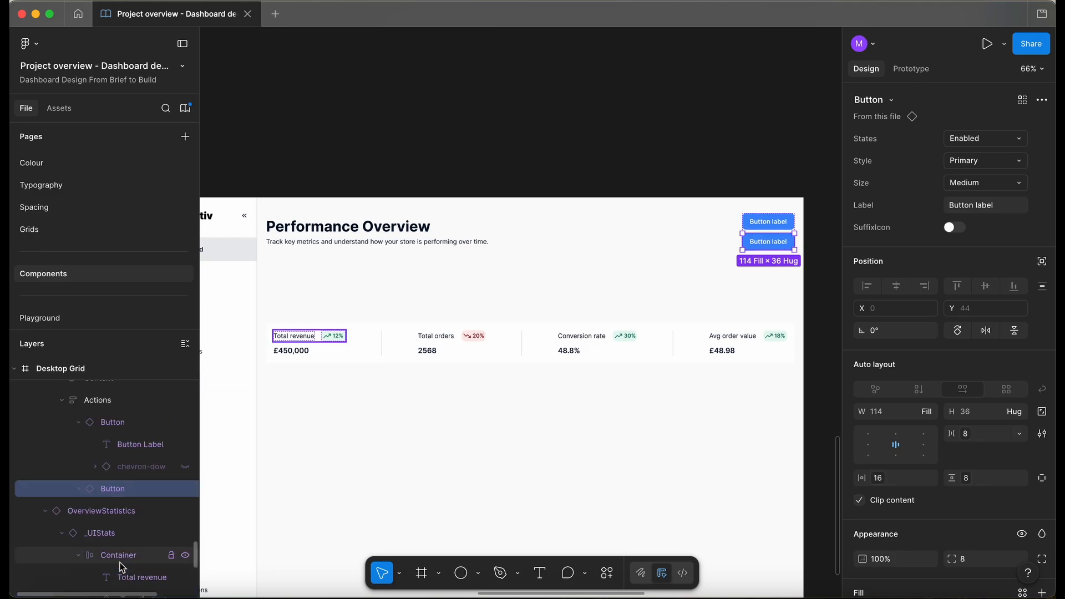
Arrange the Actions frame horizontally and set its width to hug its contents.
{"action": "left_click", "coordinate": [117, 401]}
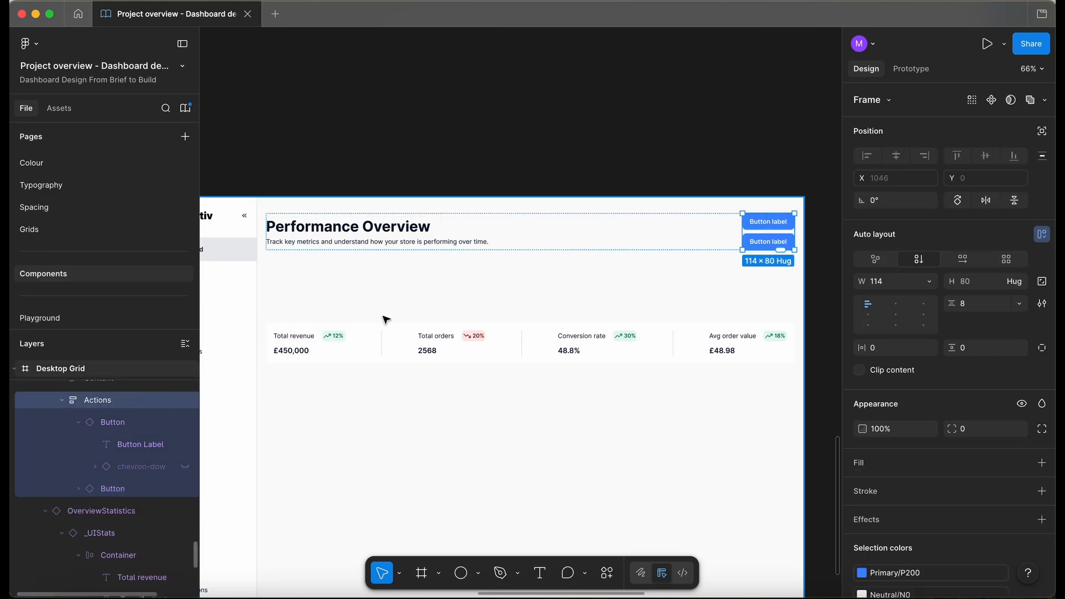
{"action": "left_click", "coordinate": [962, 259]}
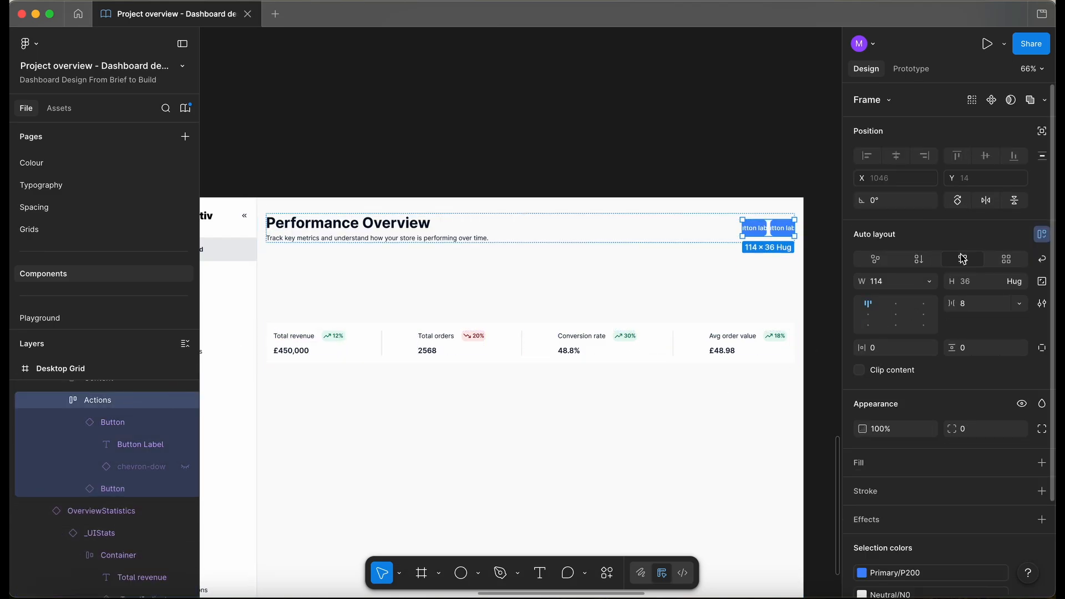
{"action": "left_click", "coordinate": [927, 281]}
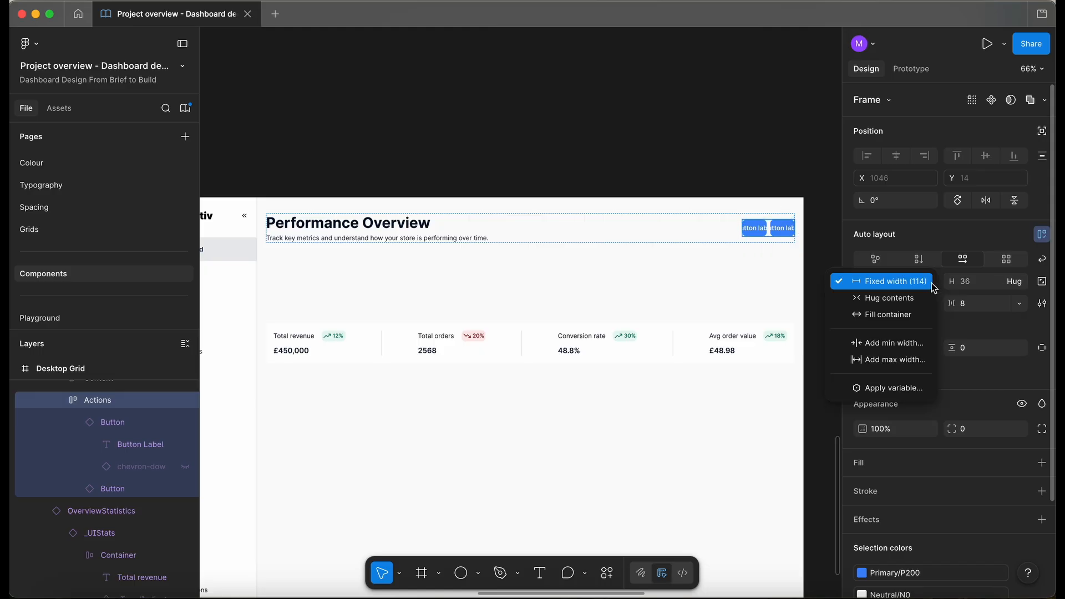
{"action": "left_click", "coordinate": [915, 304]}
Change the label of the second button in the Actions frame to Export.
{"action": "scroll", "coordinate": [685, 228], "scroll_direction": "up", "scroll_amount": 2}
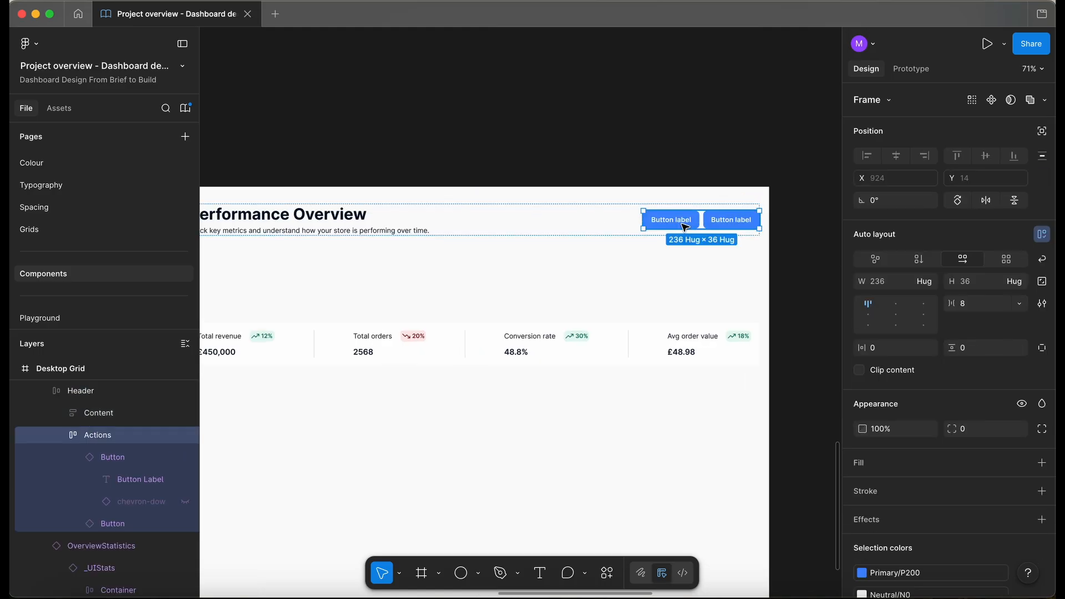
{"action": "left_click", "coordinate": [685, 227]}
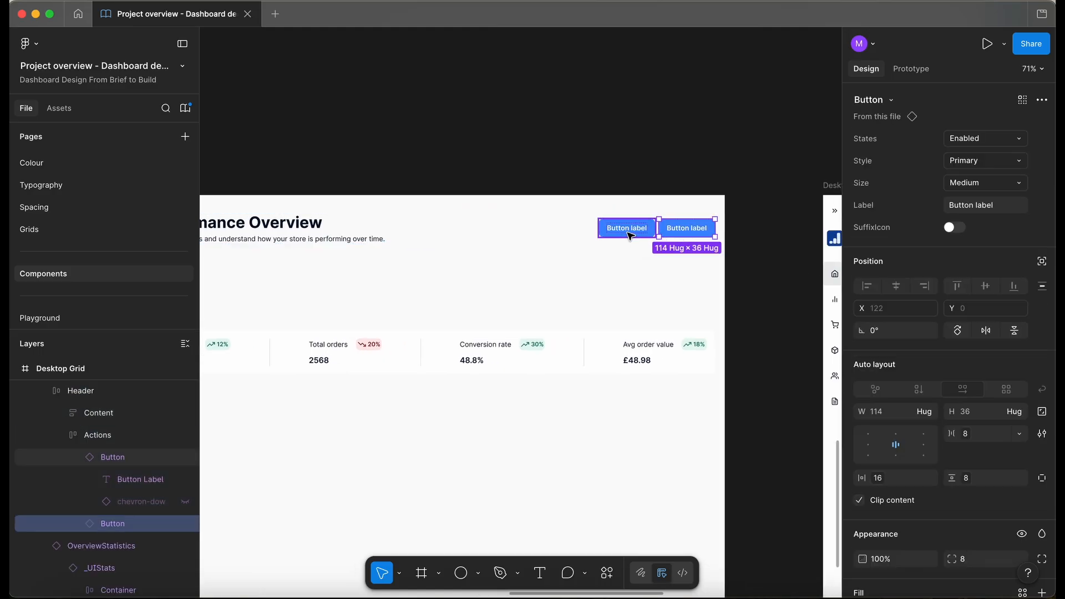
{"action": "double_click", "coordinate": [694, 233]}
{"action": "scroll", "coordinate": [693, 232], "scroll_direction": "up", "scroll_amount": 5}
{"action": "key", "text": "Return"}
{"action": "type", "text": "Export"}
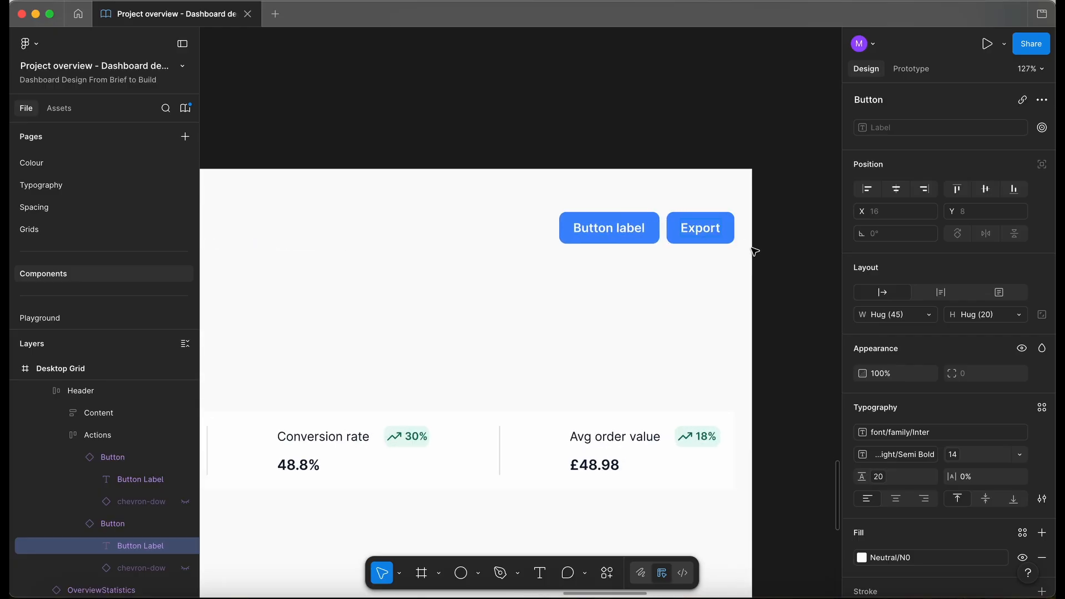
Set the style of the first header button, beside Export, to Secondary.
{"action": "left_click", "coordinate": [621, 229]}
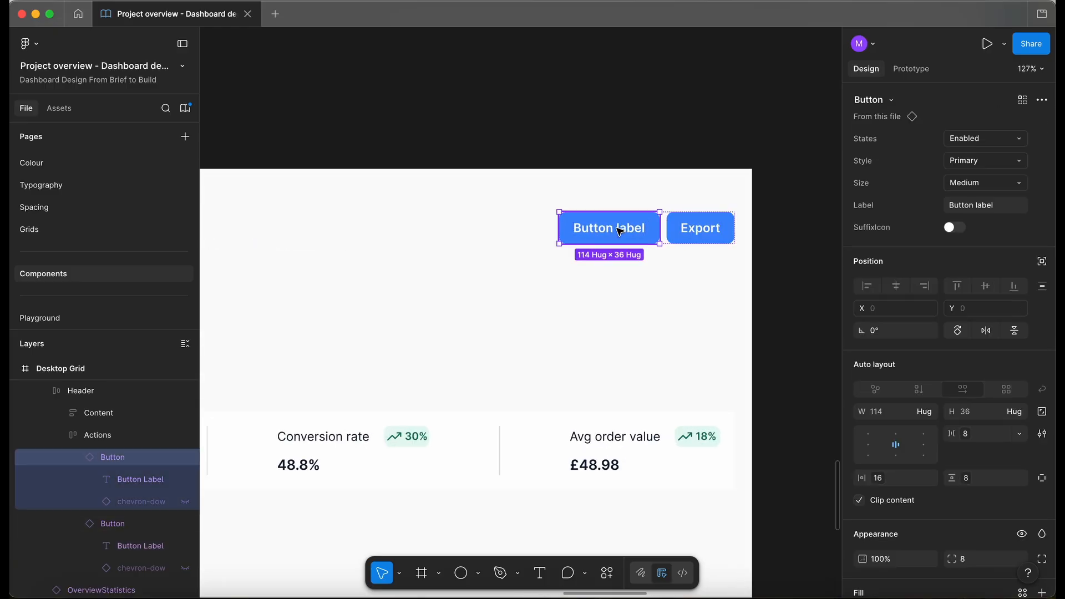
{"action": "left_click", "coordinate": [979, 160]}
{"action": "left_click", "coordinate": [967, 179]}
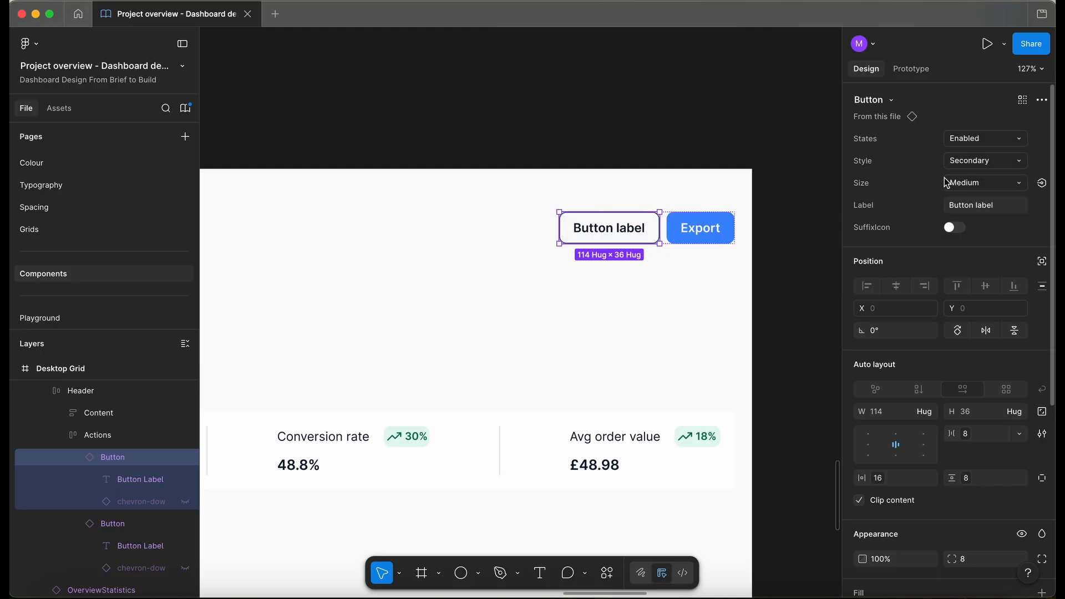
{"action": "left_click", "coordinate": [551, 155]}
{"action": "scroll", "coordinate": [617, 247], "scroll_direction": "up", "scroll_amount": 3}
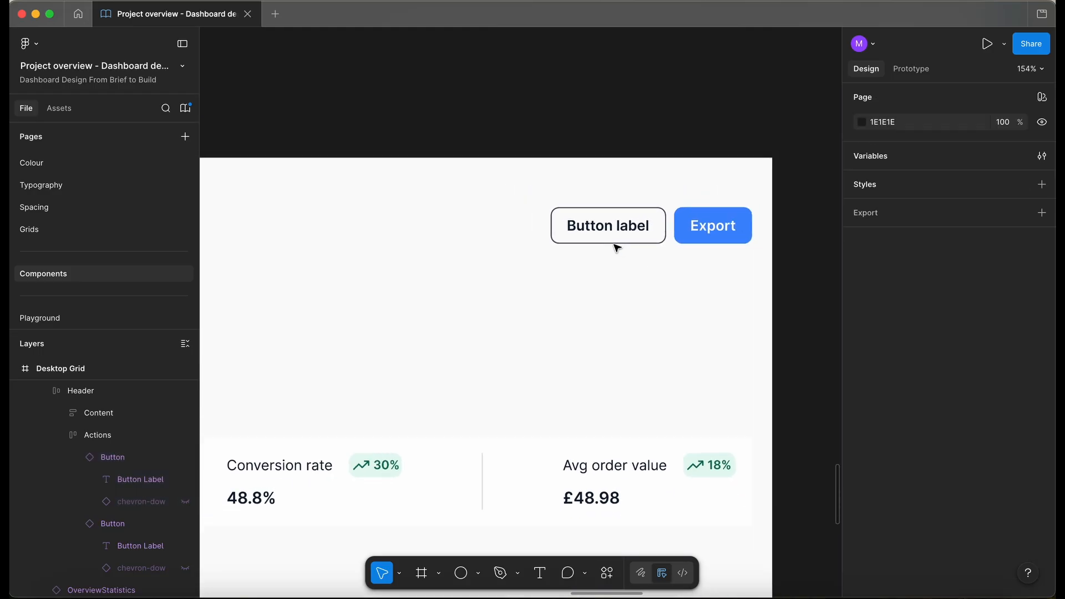
Replace the secondary header button's label with the date range 01/04/26 - 14/04/26.
{"action": "scroll", "coordinate": [617, 247], "scroll_direction": "down", "scroll_amount": 5}
{"action": "scroll", "coordinate": [613, 233], "scroll_direction": "left", "scroll_amount": 3}
{"action": "scroll", "coordinate": [613, 233], "scroll_direction": "up", "scroll_amount": 2}
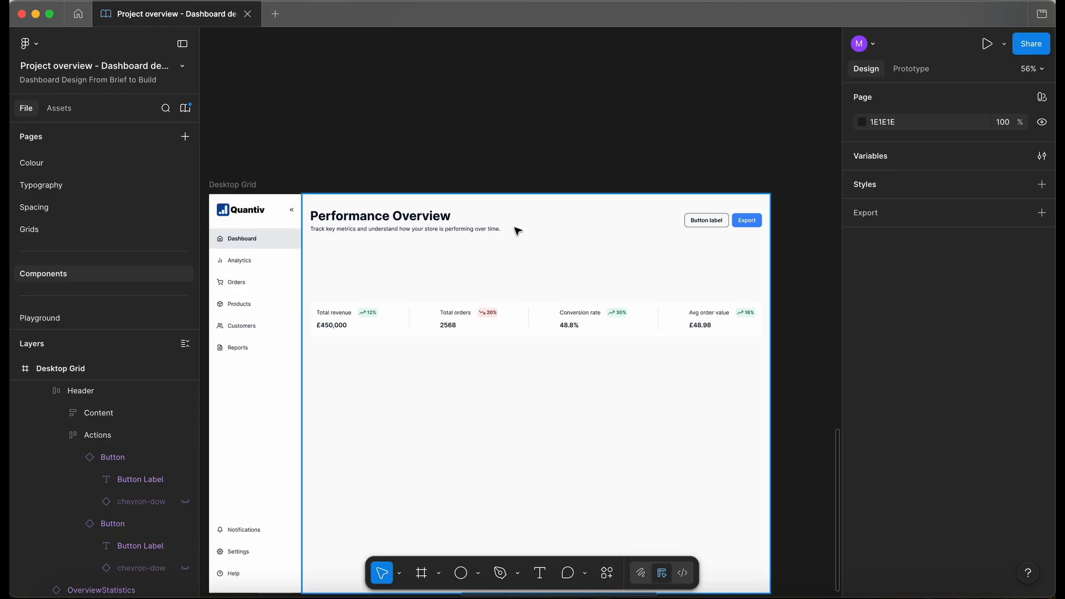
{"action": "scroll", "coordinate": [517, 230], "scroll_direction": "down", "scroll_amount": 1}
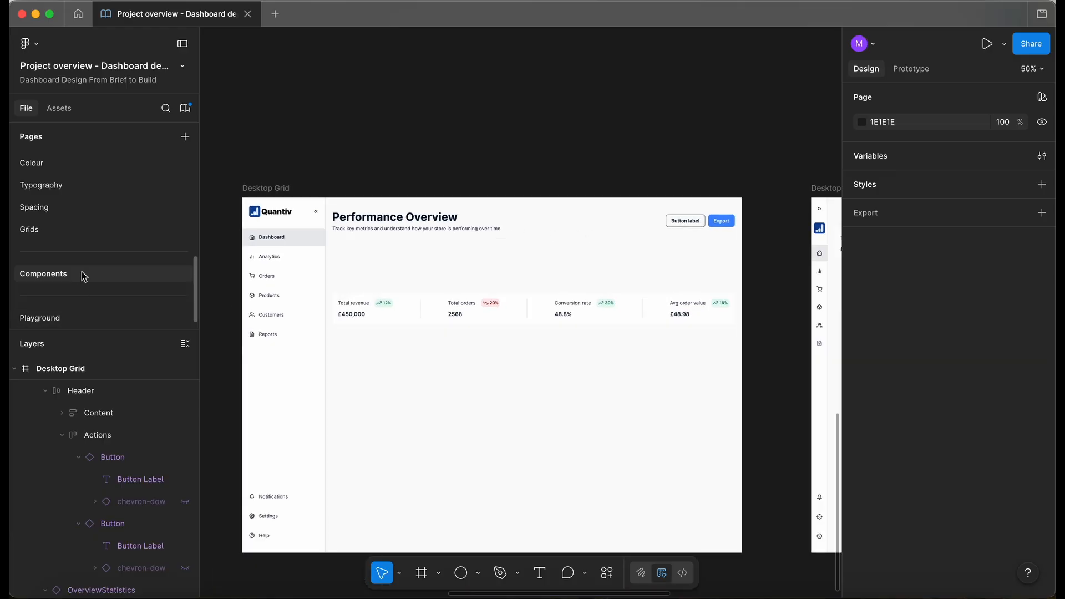
{"action": "scroll", "coordinate": [732, 200], "scroll_direction": "right", "scroll_amount": 1}
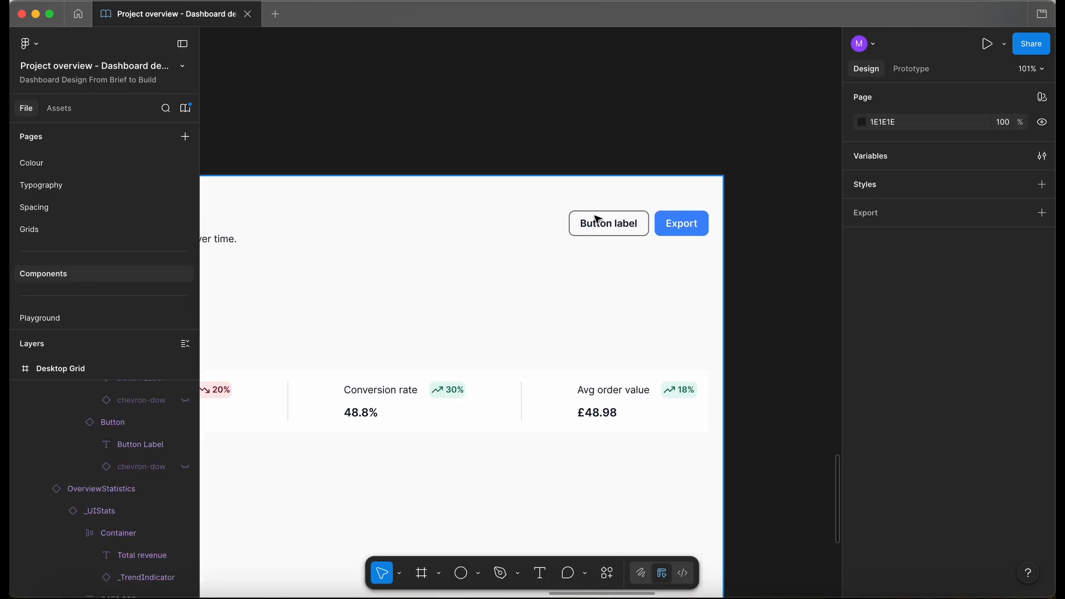
{"action": "scroll", "coordinate": [598, 220], "scroll_direction": "up", "scroll_amount": 2}
{"action": "double_click", "coordinate": [611, 226]}
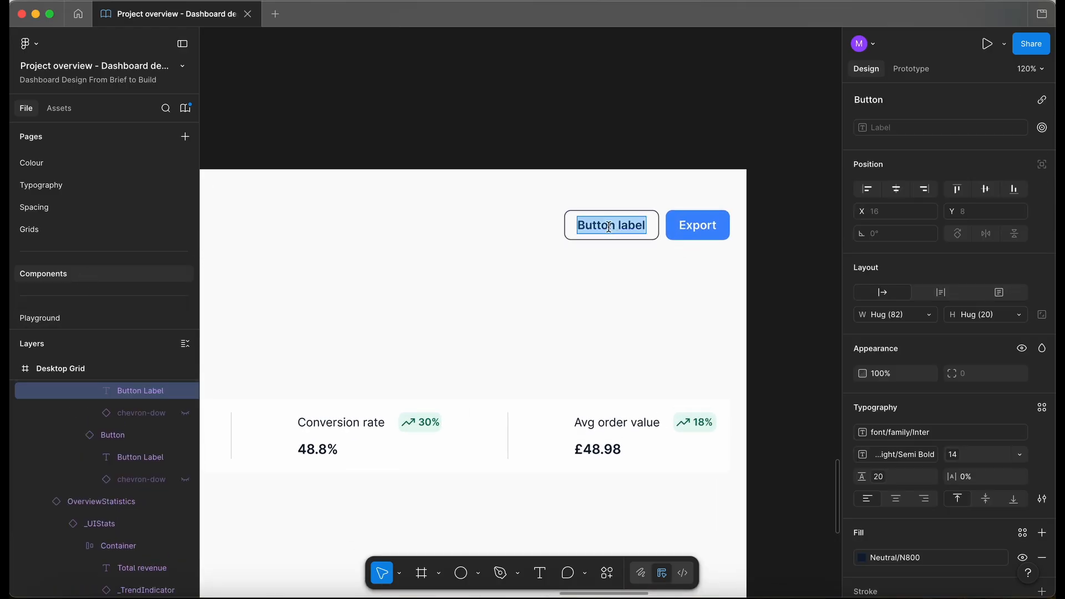
{"action": "type", "text": "01/04/26 - 14/04/26"}
{"action": "left_click", "coordinate": [610, 113]}
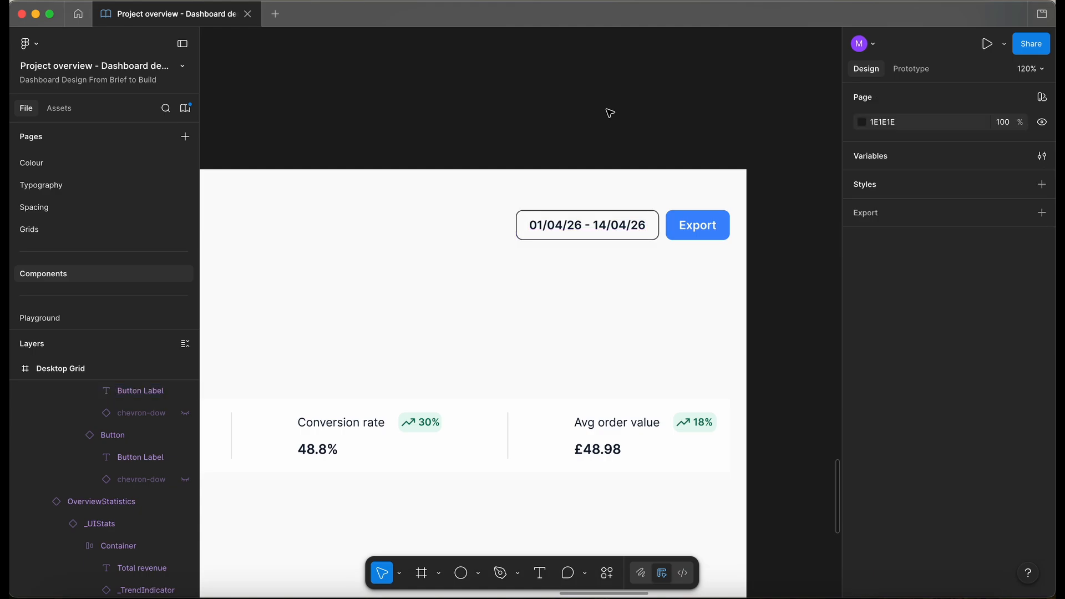
Turn on the SuffixIcon property for the date range button.
{"action": "scroll", "coordinate": [612, 105], "scroll_direction": "down", "scroll_amount": 1}
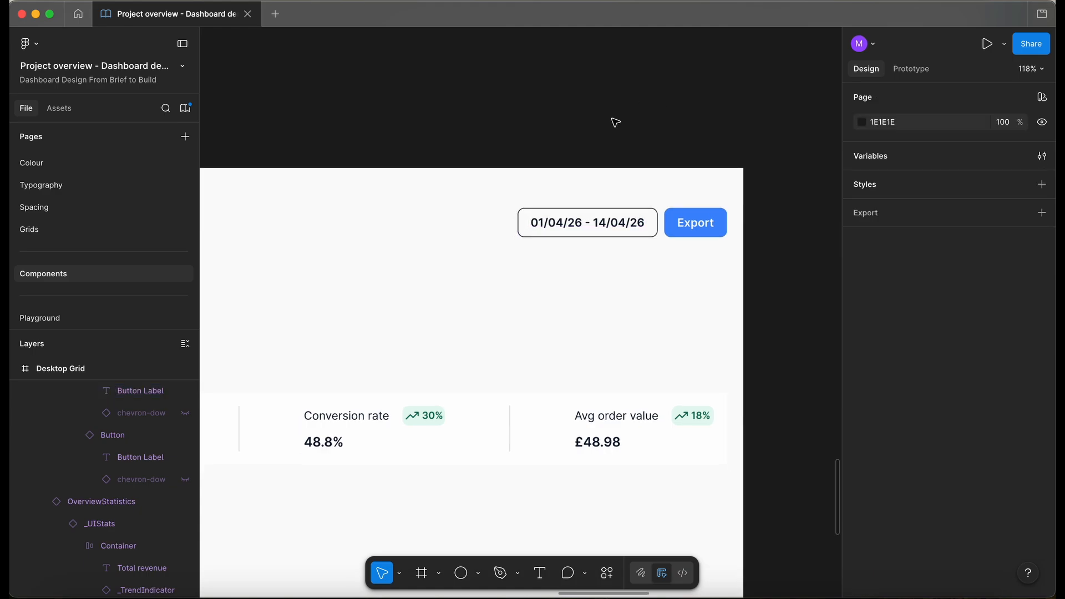
{"action": "scroll", "coordinate": [615, 122], "scroll_direction": "down", "scroll_amount": 3}
{"action": "left_click", "coordinate": [632, 214], "text": "super"}
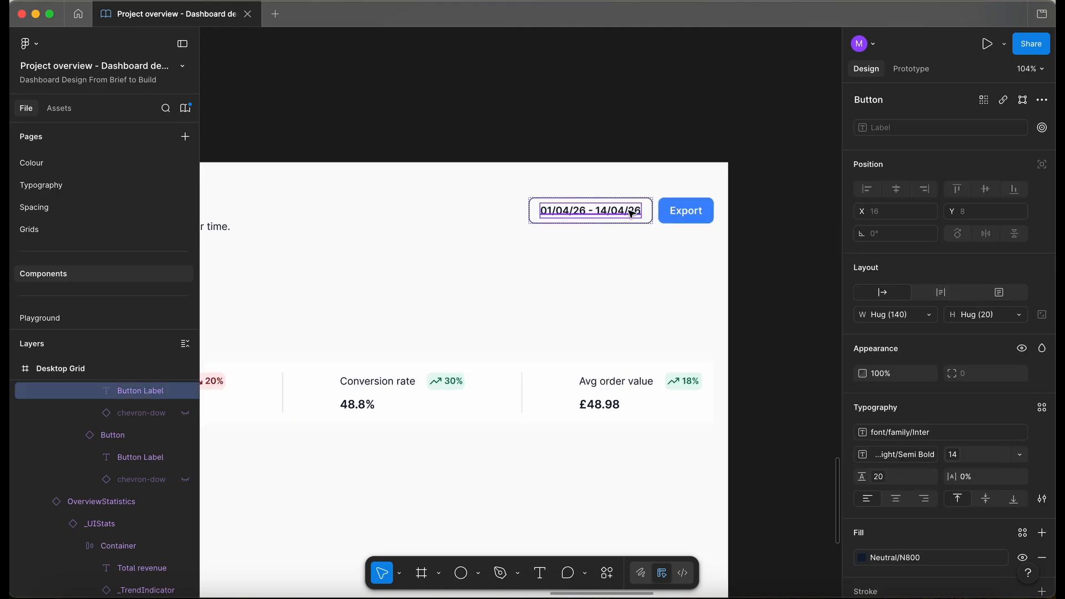
{"action": "left_click", "coordinate": [709, 215]}
{"action": "left_click", "coordinate": [612, 219]}
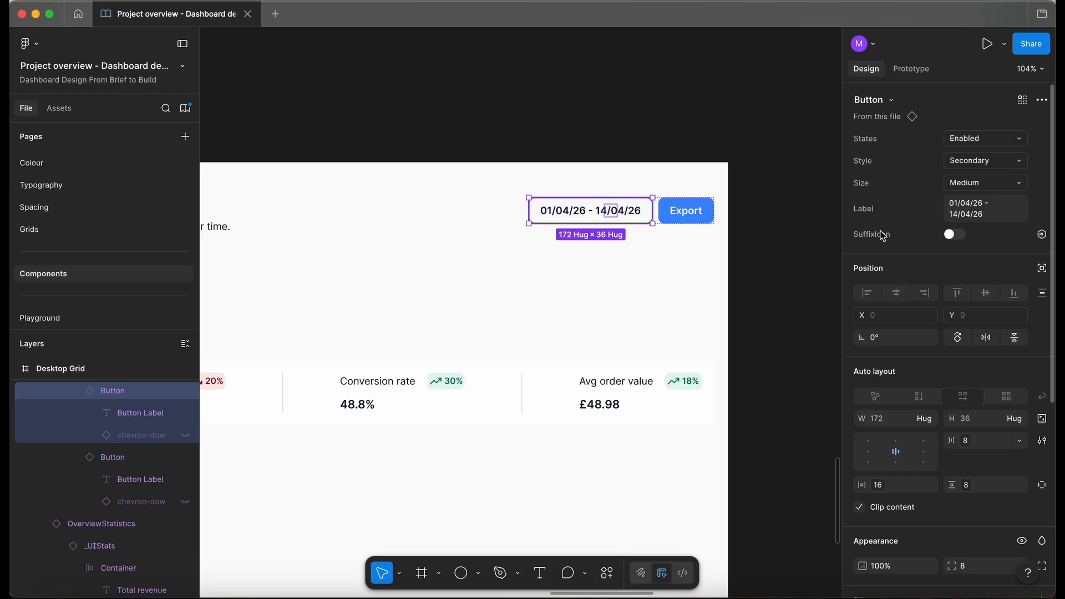
{"action": "left_click", "coordinate": [955, 234]}
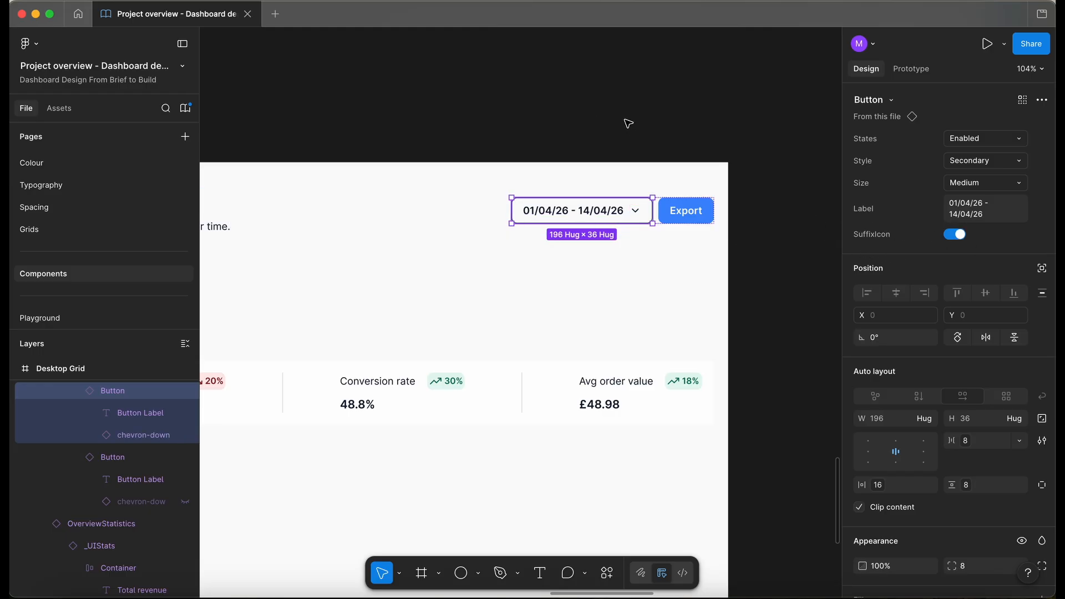
On the Icons page, find the calendar icon in the Feather Icons plugin by searching for cal and insert it.
{"action": "scroll", "coordinate": [67, 188], "scroll_direction": "up", "scroll_amount": 4}
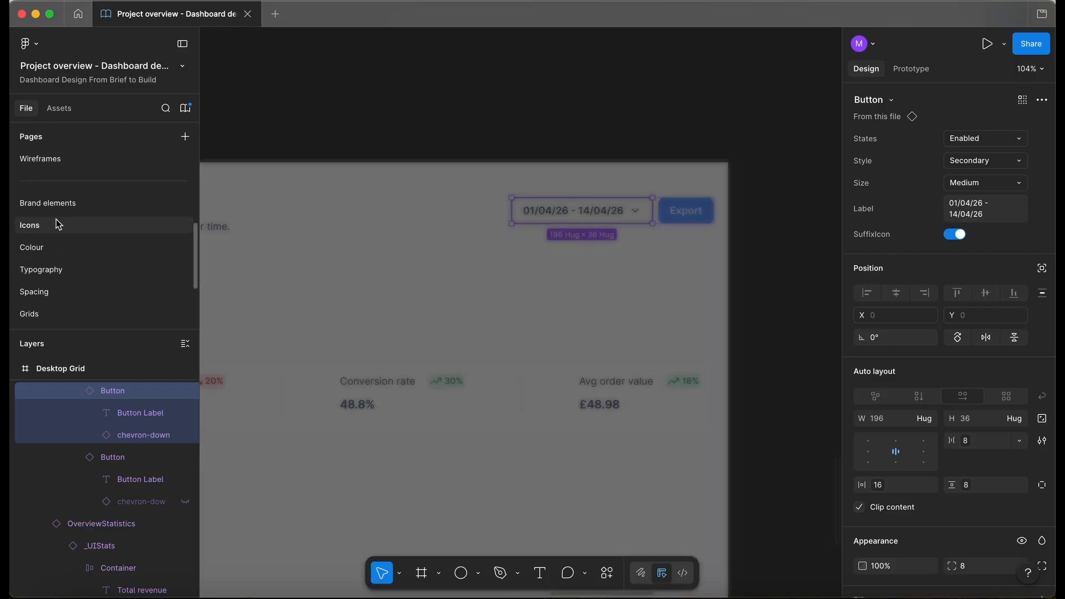
{"action": "left_click", "coordinate": [58, 224]}
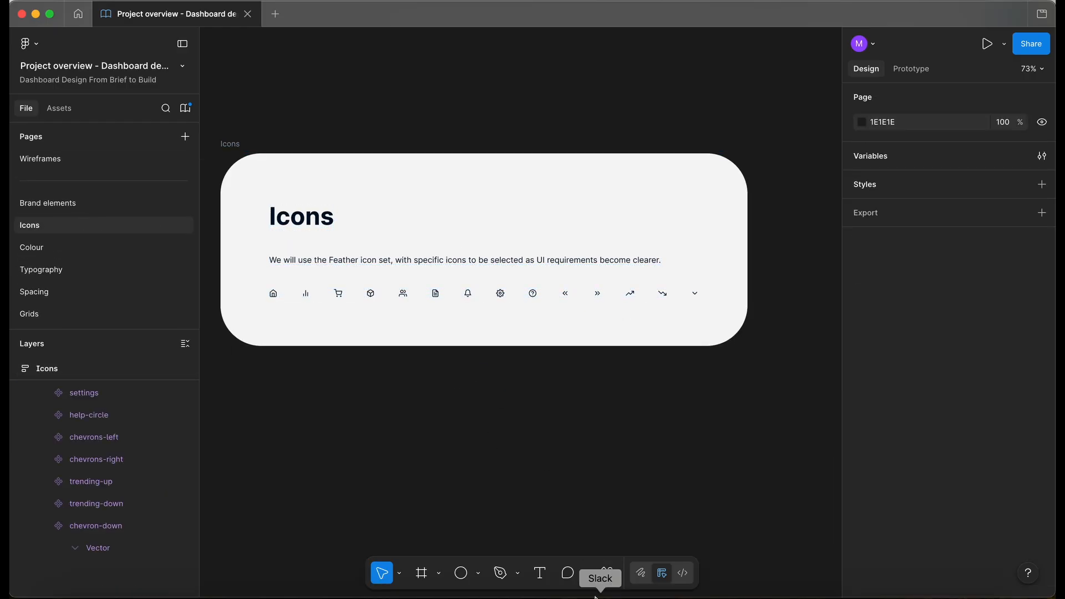
{"action": "left_click", "coordinate": [606, 572]}
{"action": "key", "text": "Return"}
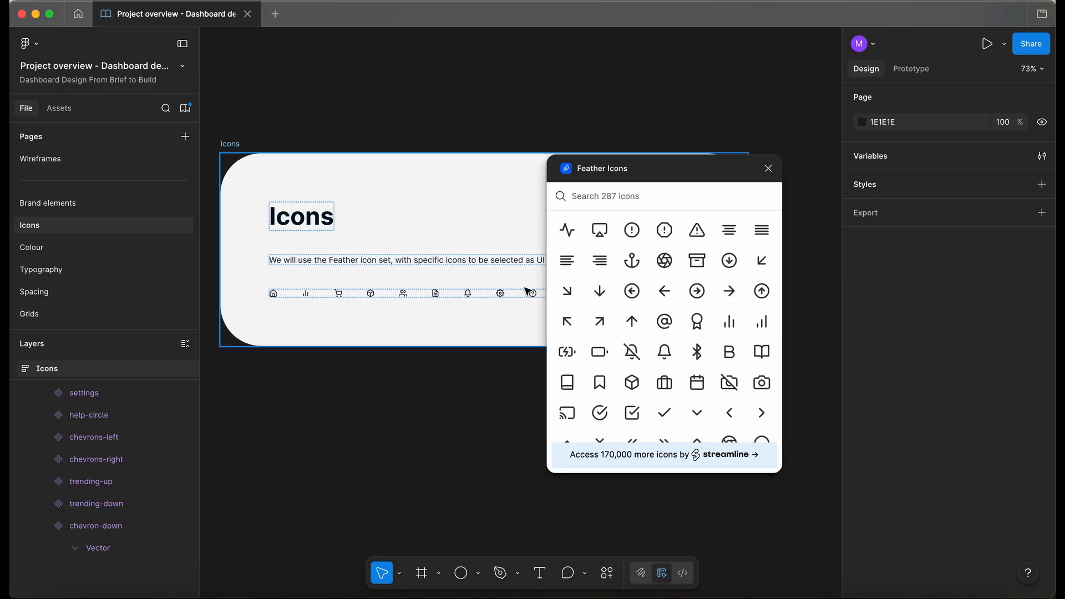
{"action": "type", "text": "cal"}
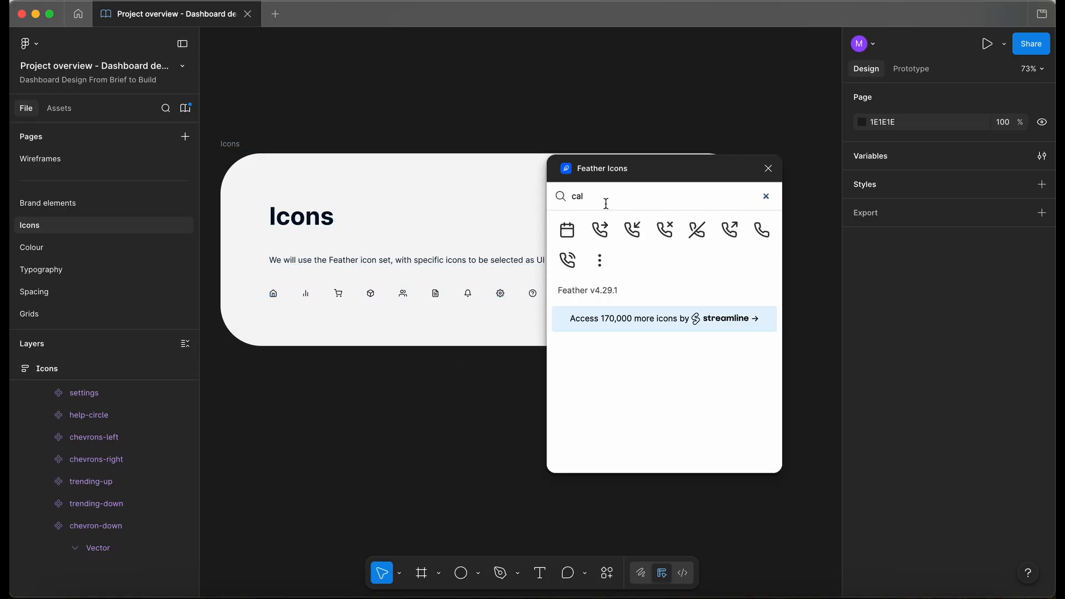
{"action": "left_click", "coordinate": [768, 168]}
Cut the calendar icon and paste it into the Icons auto layout row after the chevron-down icon.
{"action": "scroll", "coordinate": [525, 314], "scroll_direction": "up", "scroll_amount": 5}
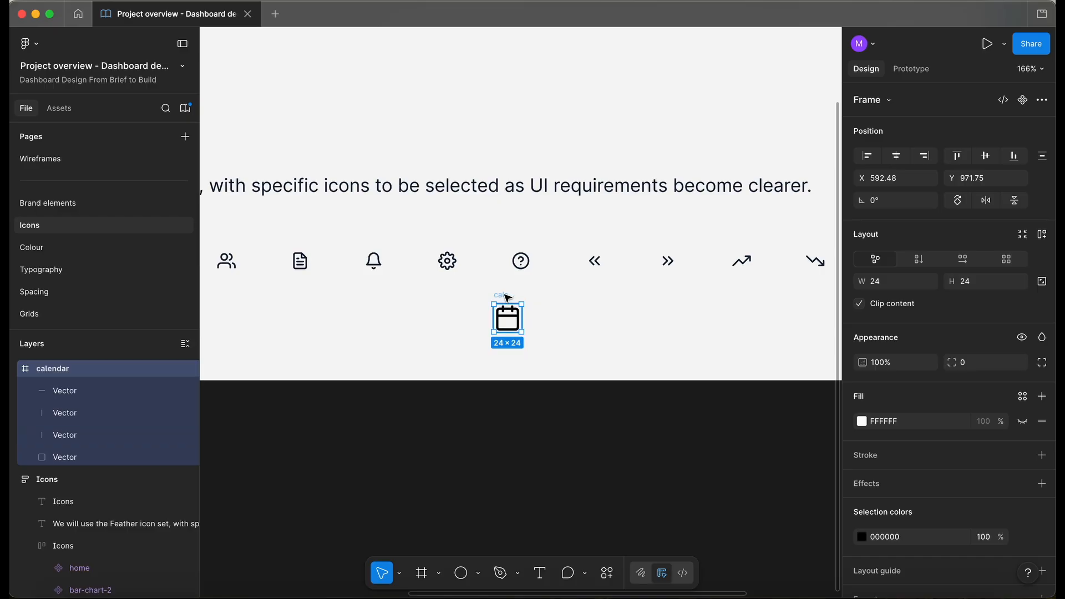
{"action": "key", "text": "Delete"}
{"action": "scroll", "coordinate": [516, 294], "scroll_direction": "right", "scroll_amount": 5}
{"action": "left_click", "coordinate": [594, 266]}
{"action": "left_click", "coordinate": [603, 279]}
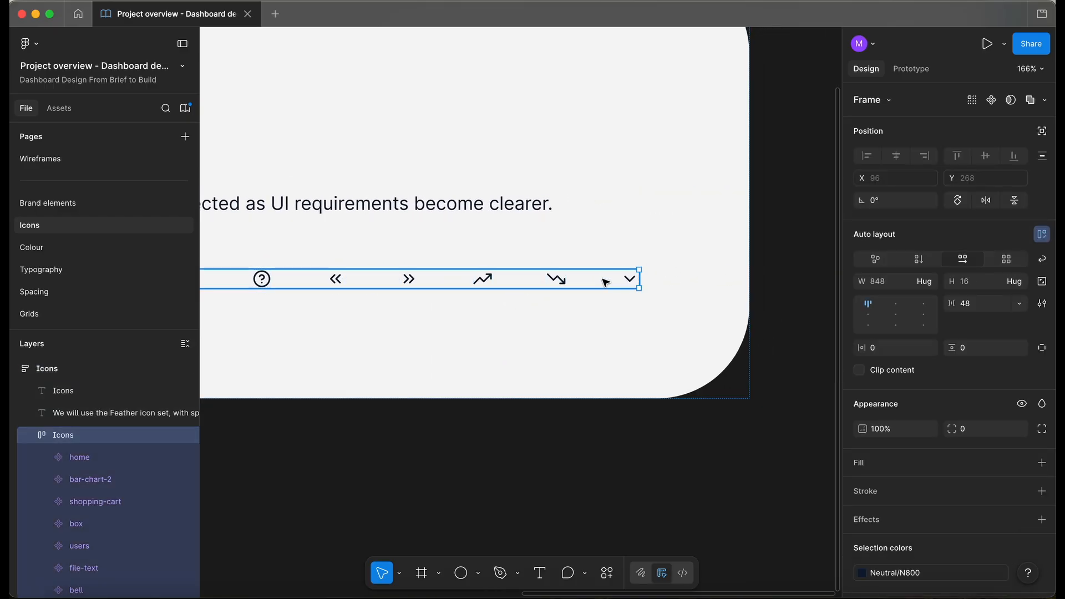
{"action": "key", "text": "super+v"}
{"action": "scroll", "coordinate": [691, 278], "scroll_direction": "up", "scroll_amount": 5}
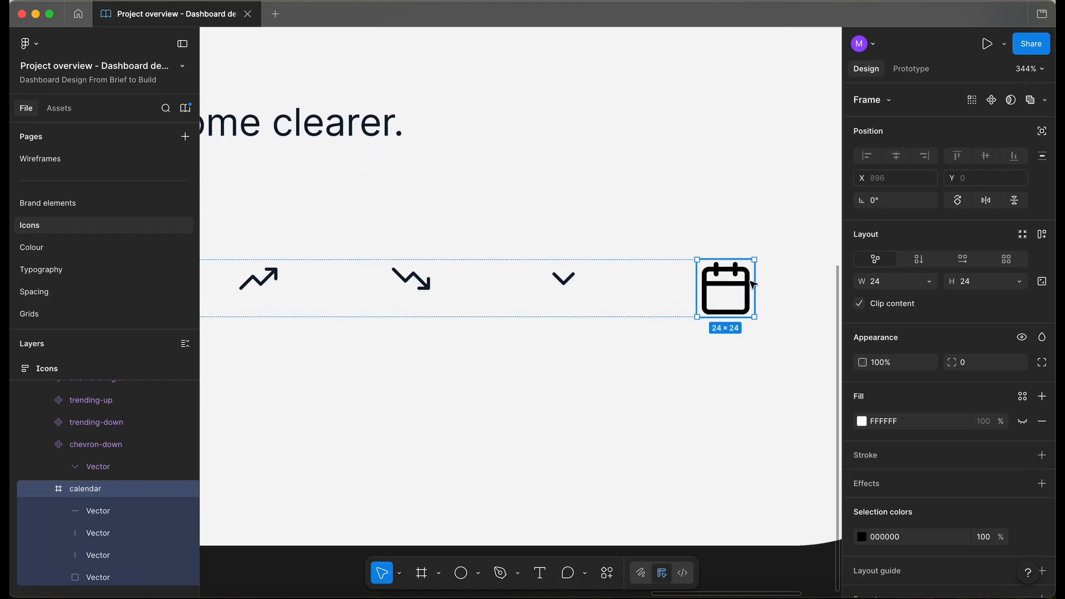
Scale the calendar icon to 16 × 16 and set its colour to Neutral/N800.
{"action": "key", "text": "k"}
{"action": "left_click_drag", "start_coordinate": [753, 316], "coordinate": [736, 300]}
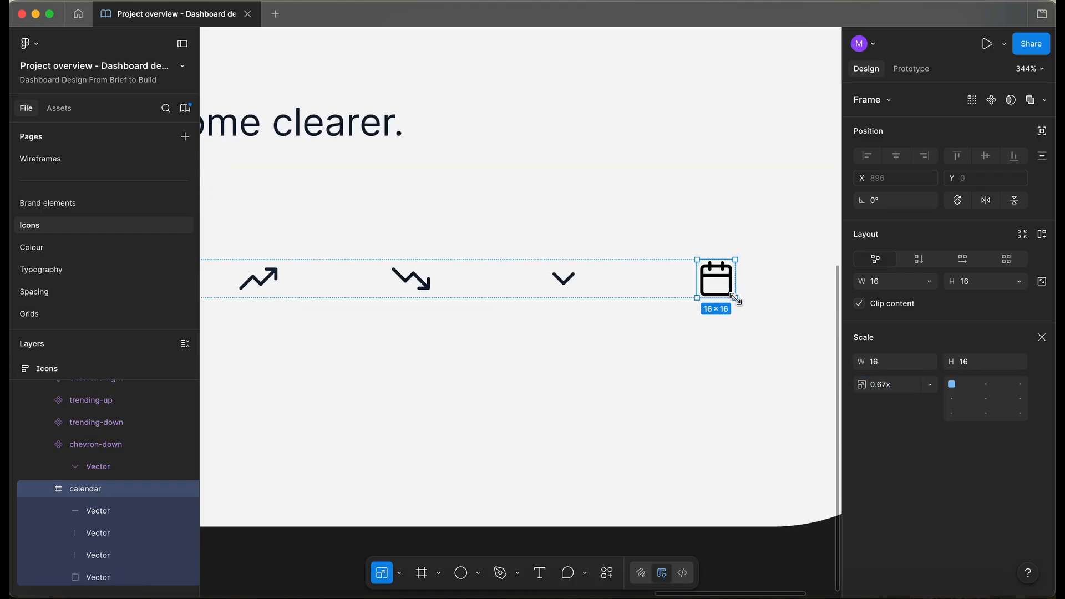
{"action": "scroll", "coordinate": [736, 299], "scroll_direction": "up", "scroll_amount": 3}
{"action": "left_click", "coordinate": [436, 266]}
{"action": "left_click", "coordinate": [702, 263]}
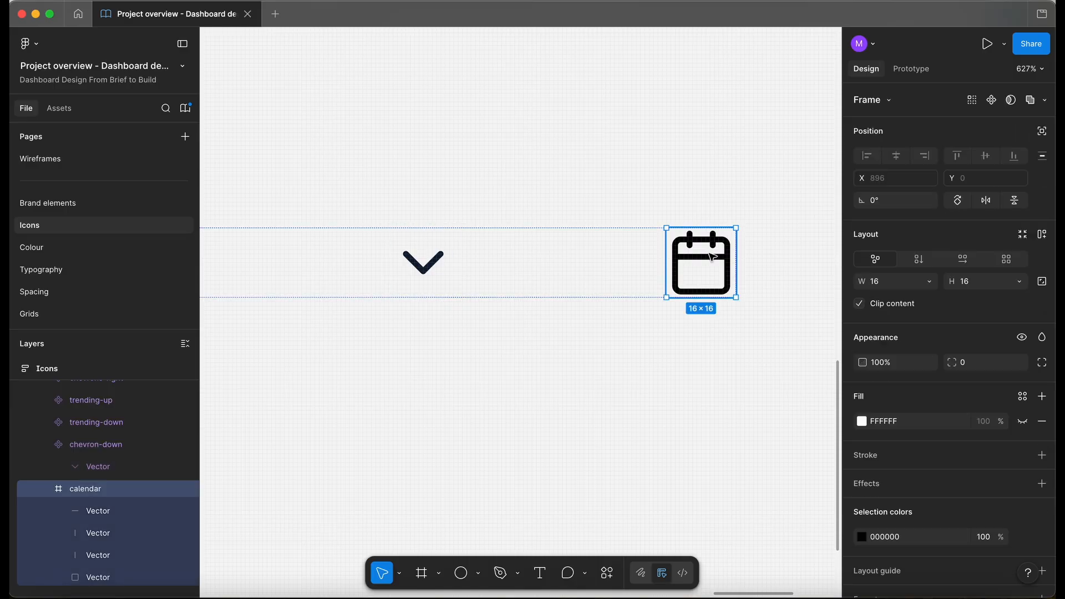
{"action": "left_click", "coordinate": [1022, 536]}
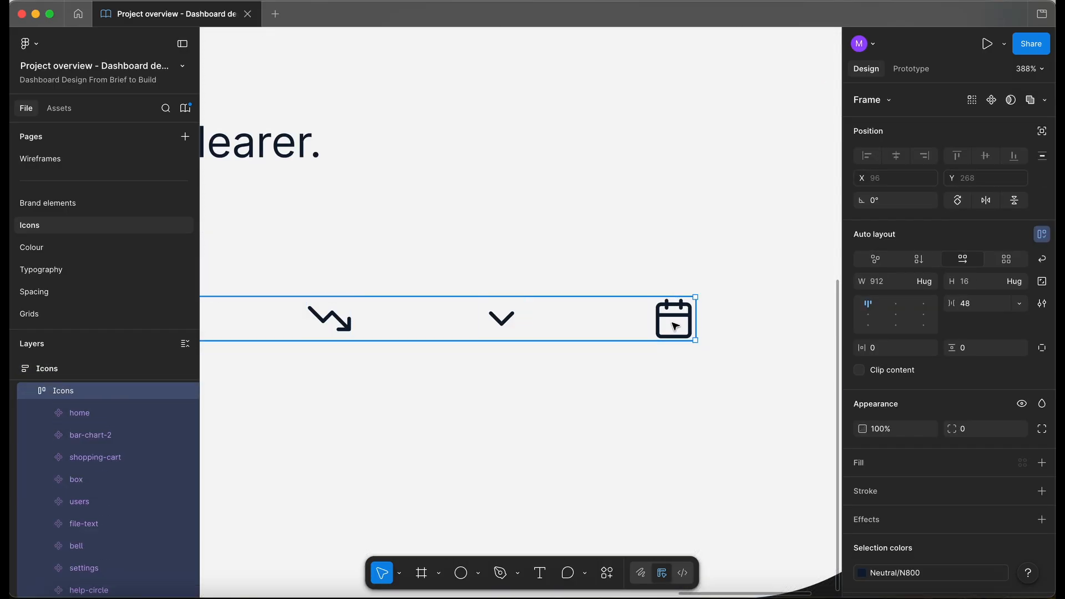
Turn the calendar icon frame in the Icons row into a component.
{"action": "left_click", "coordinate": [675, 326]}
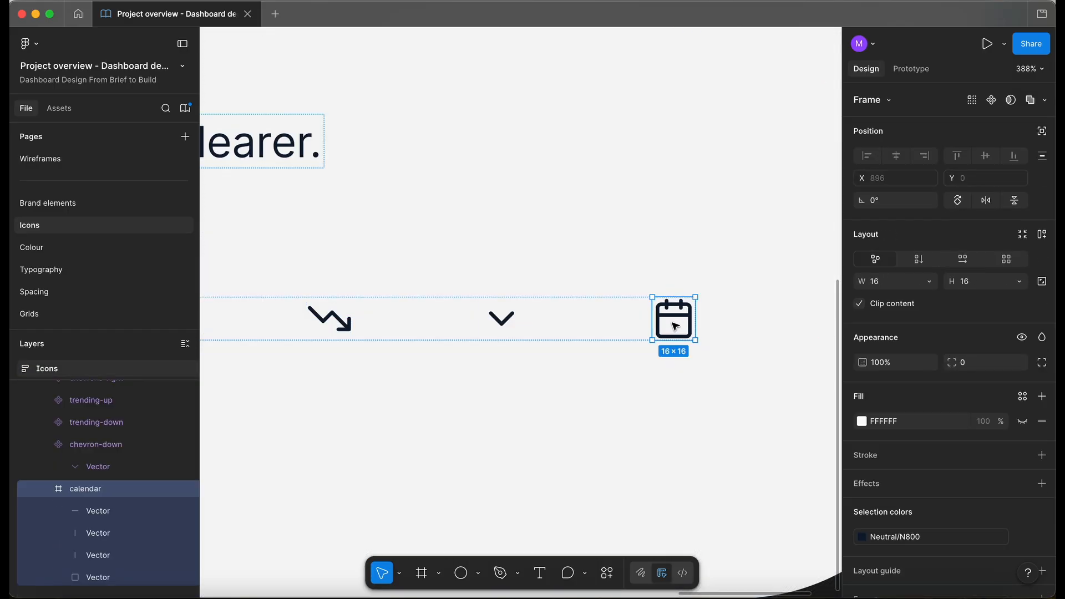
{"action": "scroll", "coordinate": [676, 321], "scroll_direction": "down", "scroll_amount": 3}
{"action": "scroll", "coordinate": [676, 317], "scroll_direction": "down", "scroll_amount": 2}
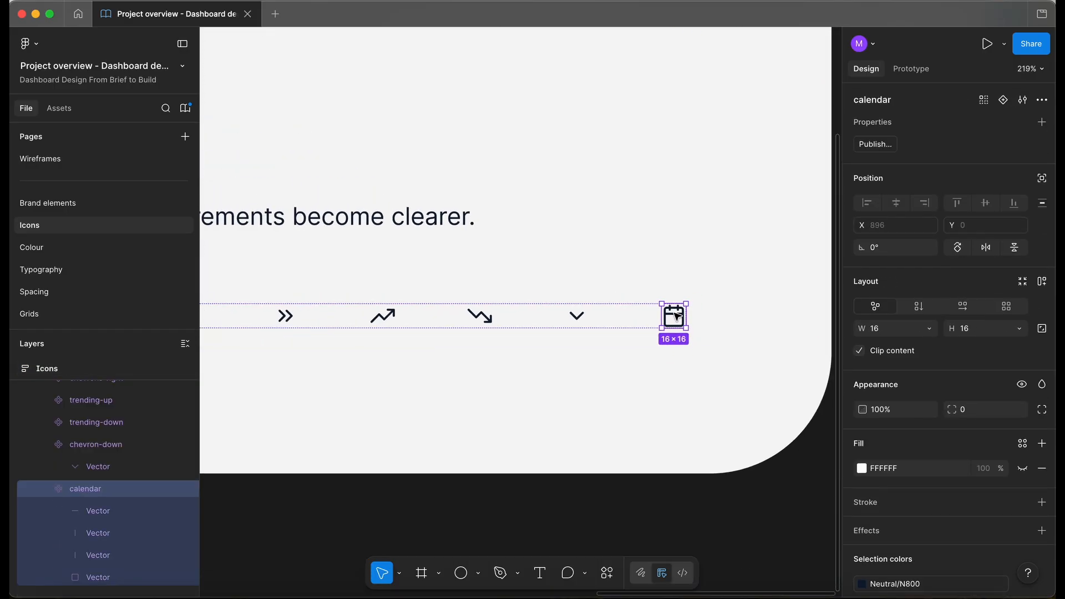
{"action": "left_click", "coordinate": [413, 505]}
On the Components page, swap the chevron-down icon in the date range button for the calendar icon.
{"action": "scroll", "coordinate": [119, 270], "scroll_direction": "down", "scroll_amount": 3}
{"action": "left_click", "coordinate": [89, 273]}
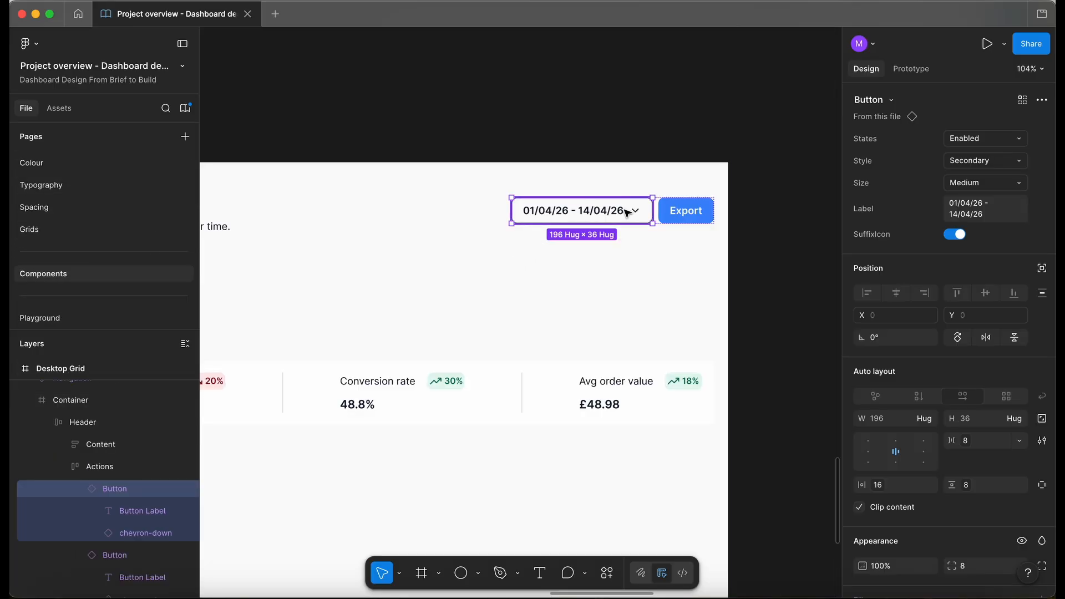
{"action": "scroll", "coordinate": [636, 215], "scroll_direction": "up", "scroll_amount": 3}
{"action": "double_click", "coordinate": [637, 213]}
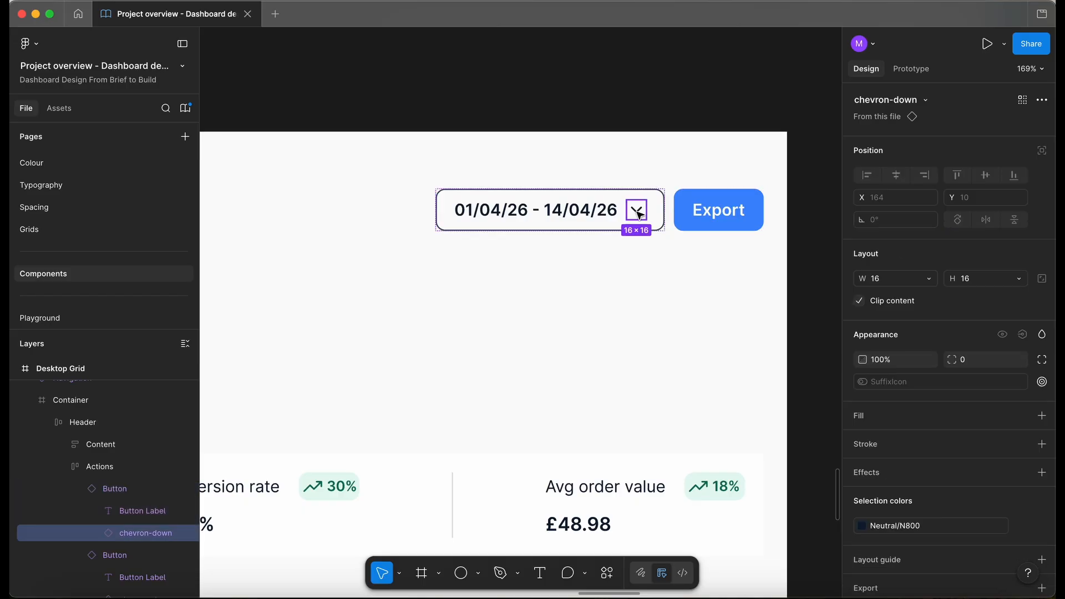
{"action": "left_click", "coordinate": [928, 102]}
{"action": "left_click", "coordinate": [916, 218]}
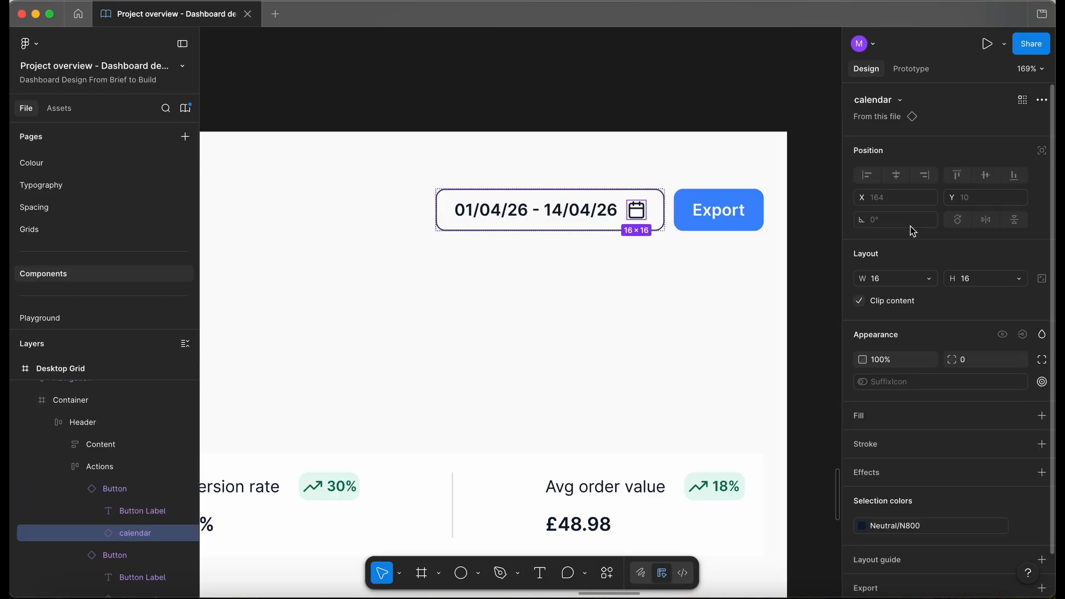
{"action": "left_click", "coordinate": [730, 317]}
Check the header within the whole Desktop Grid dashboard, temporarily hiding the interface for a clear view.
{"action": "scroll", "coordinate": [729, 318], "scroll_direction": "down", "scroll_amount": 5}
{"action": "scroll", "coordinate": [731, 322], "scroll_direction": "left", "scroll_amount": 1}
{"action": "key", "text": "super+backslash"}
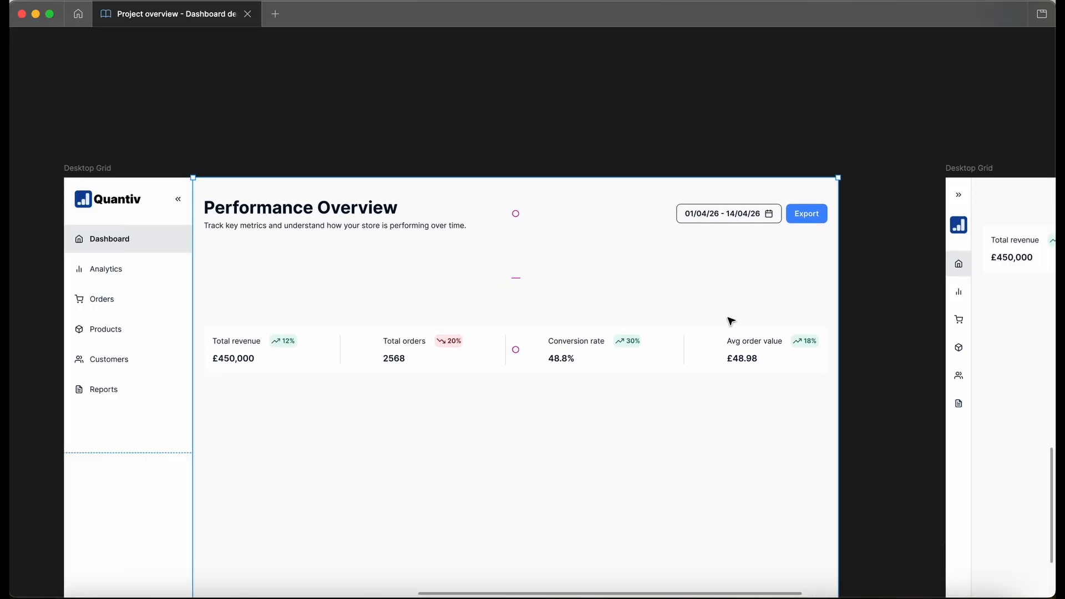
{"action": "scroll", "coordinate": [487, 335], "scroll_direction": "down", "scroll_amount": 2}
{"action": "scroll", "coordinate": [487, 334], "scroll_direction": "down", "scroll_amount": 2}
{"action": "key", "text": "super+backslash"}
{"action": "scroll", "coordinate": [487, 336], "scroll_direction": "down", "scroll_amount": 2}
Move the OverviewStatistics block up beneath the header to Y 108, with the layout grid shown for alignment.
{"action": "left_click", "coordinate": [477, 325]}
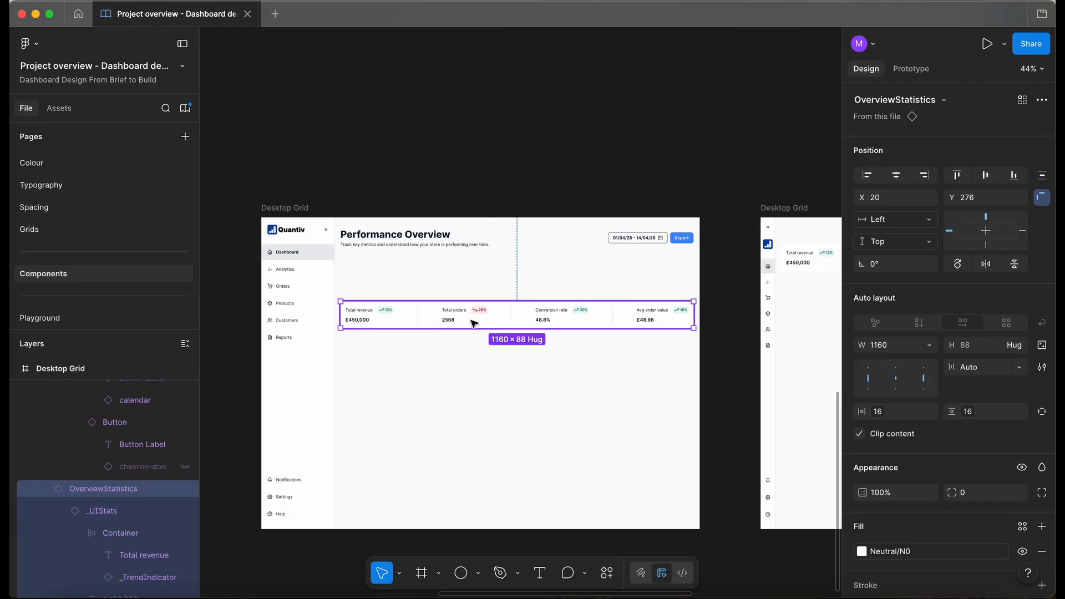
{"action": "left_click_drag", "start_coordinate": [450, 315], "coordinate": [445, 270]}
{"action": "scroll", "coordinate": [413, 249], "scroll_direction": "up", "scroll_amount": 2}
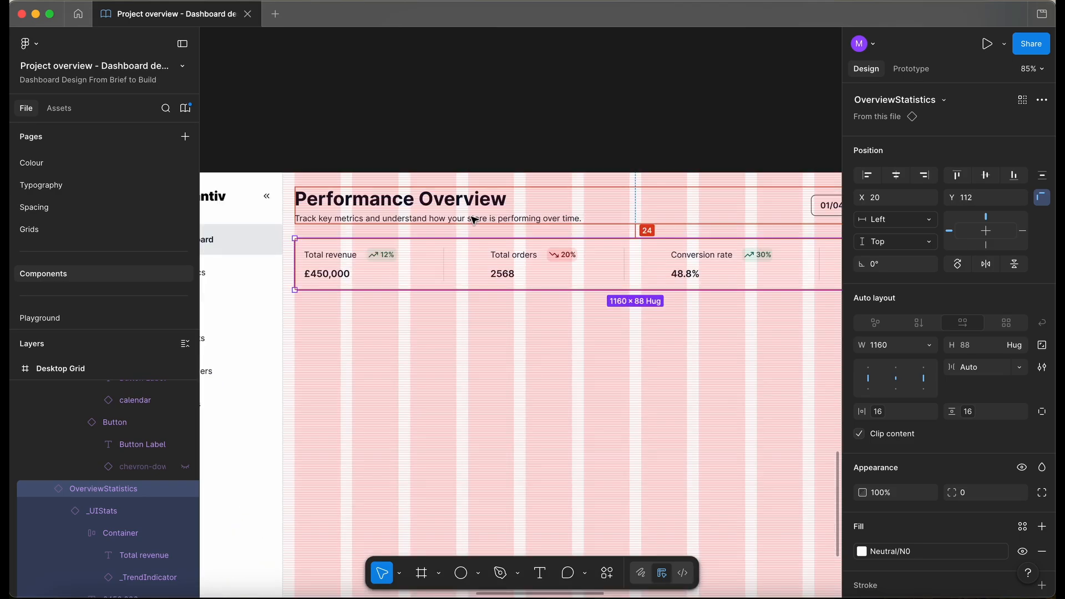
{"action": "key", "text": "Up"}
{"action": "key", "text": "Up"}
{"action": "key", "text": "Up"}
{"action": "key", "text": "Up"}
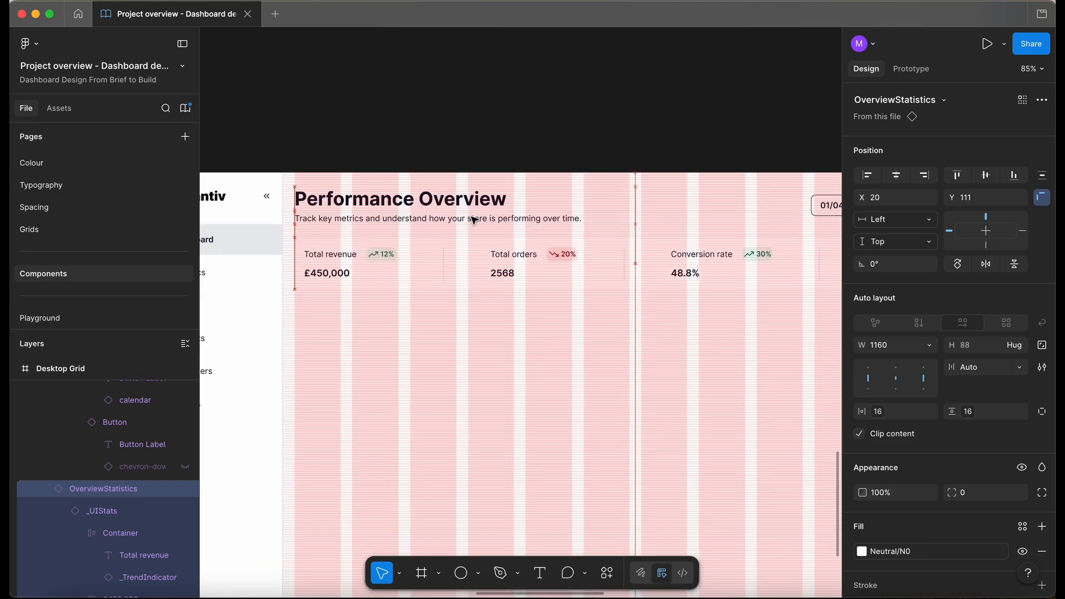
{"action": "key", "text": "shift+1"}
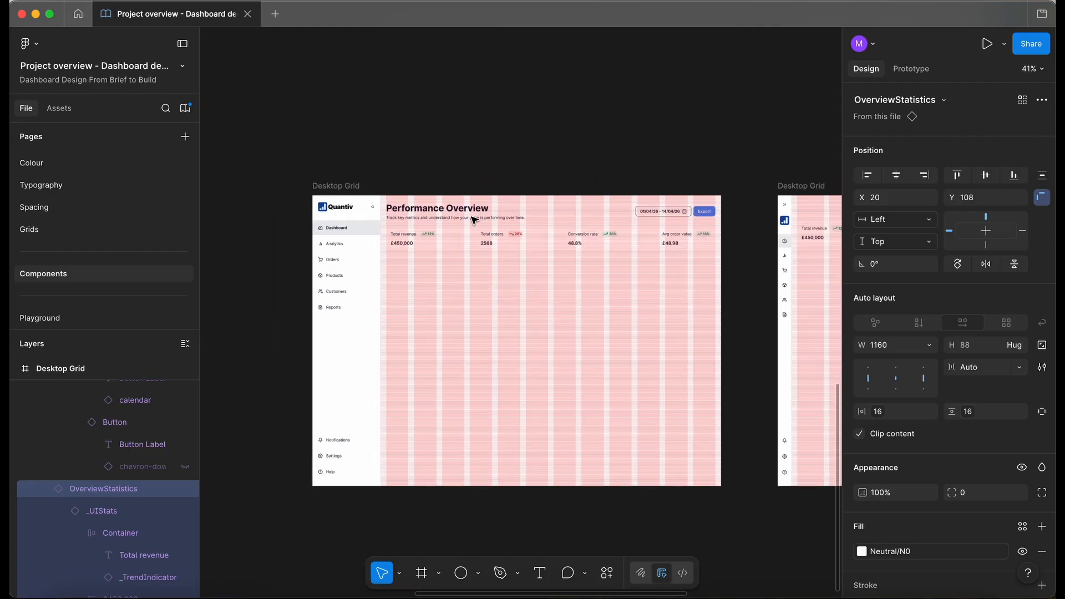
Hide the layout guides to view the header and statistics on the expanded-navigation Desktop Grid dashboard.
{"action": "left_click", "coordinate": [477, 178]}
{"action": "scroll", "coordinate": [477, 178], "scroll_direction": "up", "scroll_amount": 3}
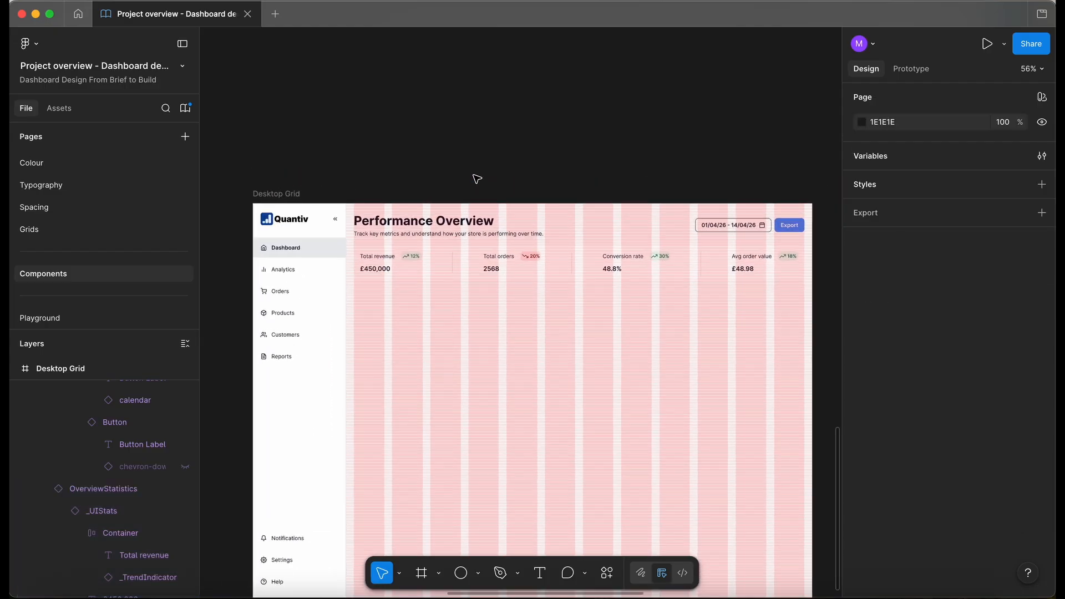
{"action": "key", "text": "ctrl+shift+4"}
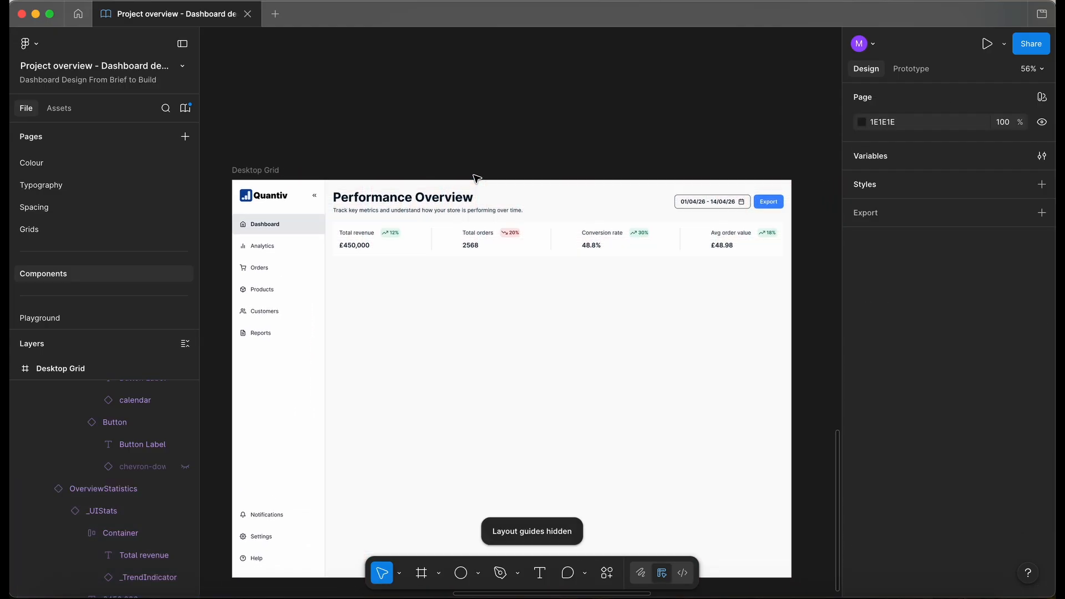
Copy the Header from the first Desktop Grid dashboard into the second one with the collapsed navigation.
{"action": "left_click", "coordinate": [497, 208]}
{"action": "scroll", "coordinate": [497, 207], "scroll_direction": "down", "scroll_amount": 3}
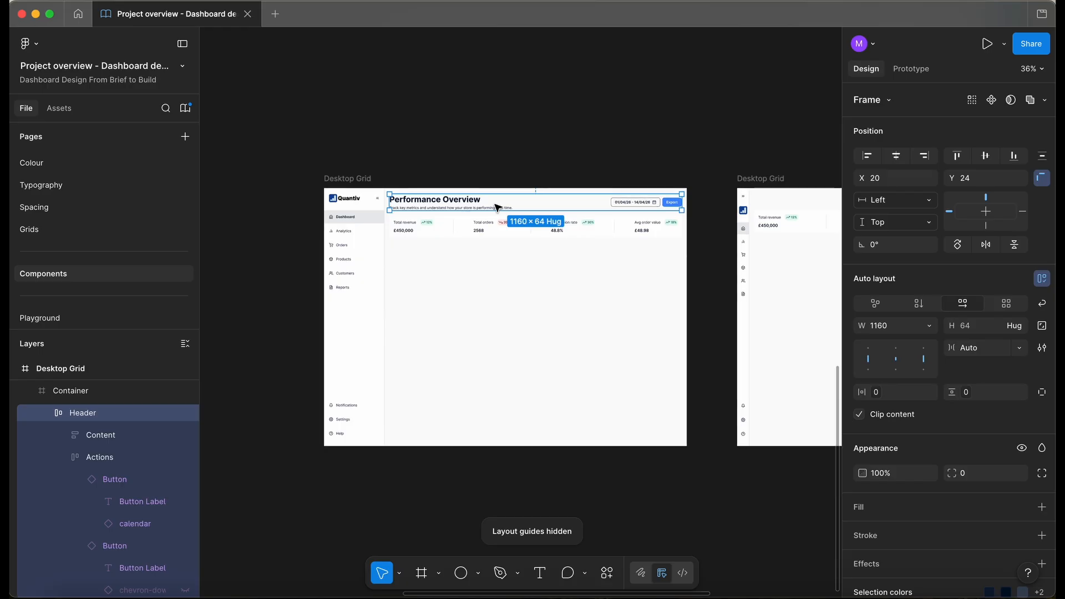
{"action": "scroll", "coordinate": [497, 209], "scroll_direction": "right", "scroll_amount": 10}
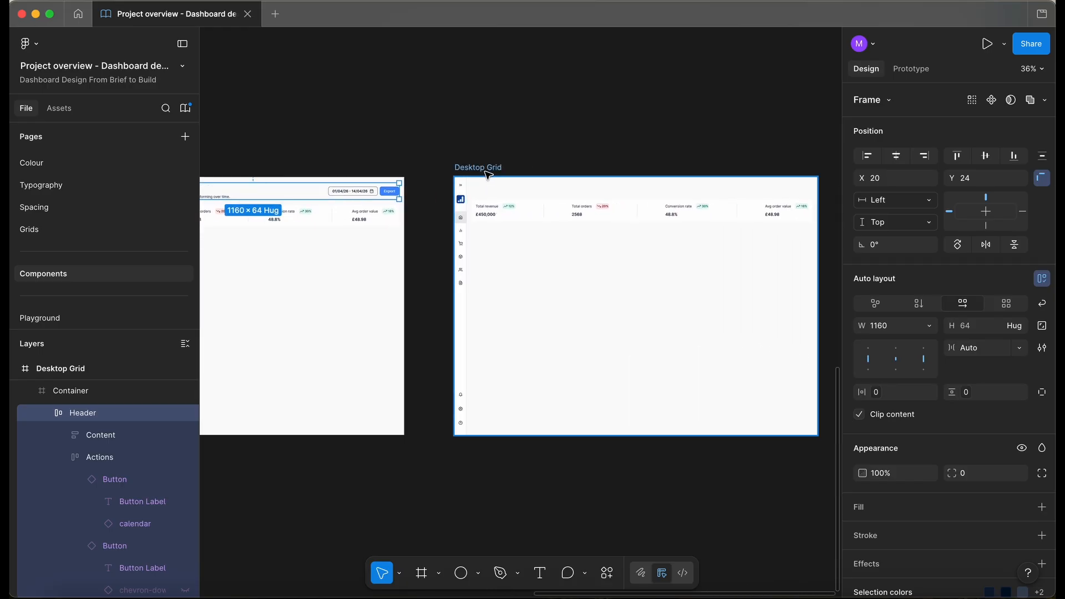
{"action": "left_click", "coordinate": [489, 168]}
{"action": "key", "text": "super+v"}
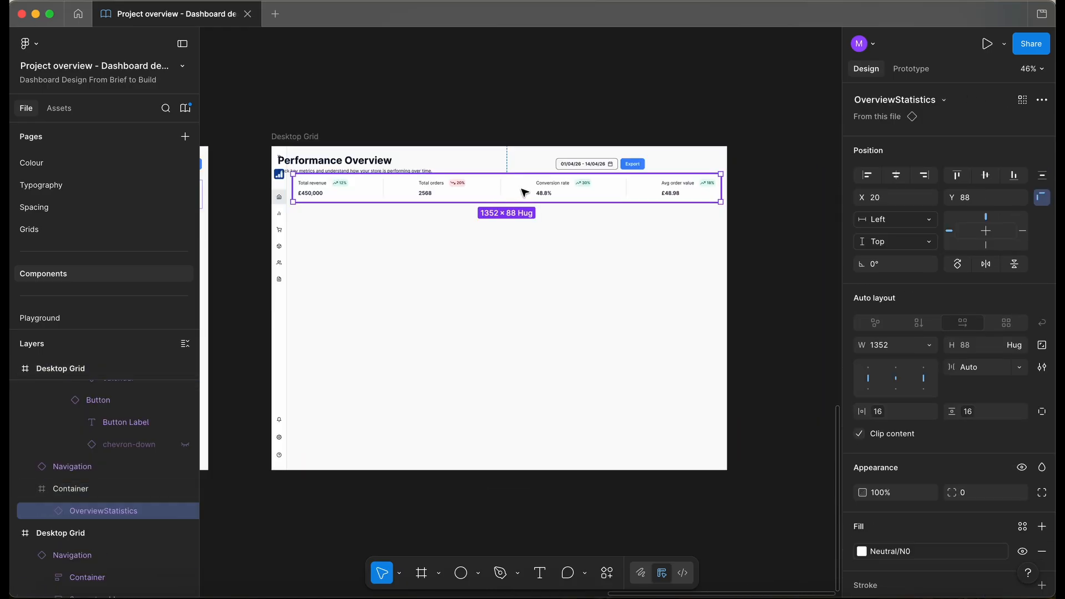
Fit the pasted header across the content area of the collapsed-navigation dashboard and align the OverviewStatistics block beneath it.
{"action": "left_click_drag", "start_coordinate": [523, 192], "coordinate": [528, 231]}
{"action": "left_click", "coordinate": [399, 165]}
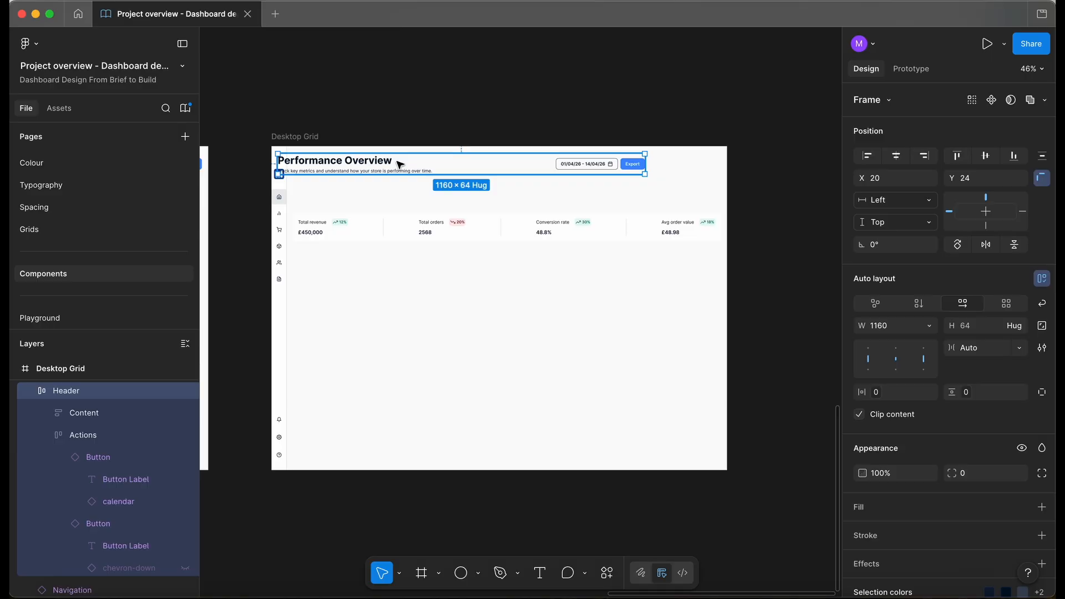
{"action": "key", "text": "ctrl+g"}
{"action": "scroll", "coordinate": [399, 164], "scroll_direction": "up", "scroll_amount": 3}
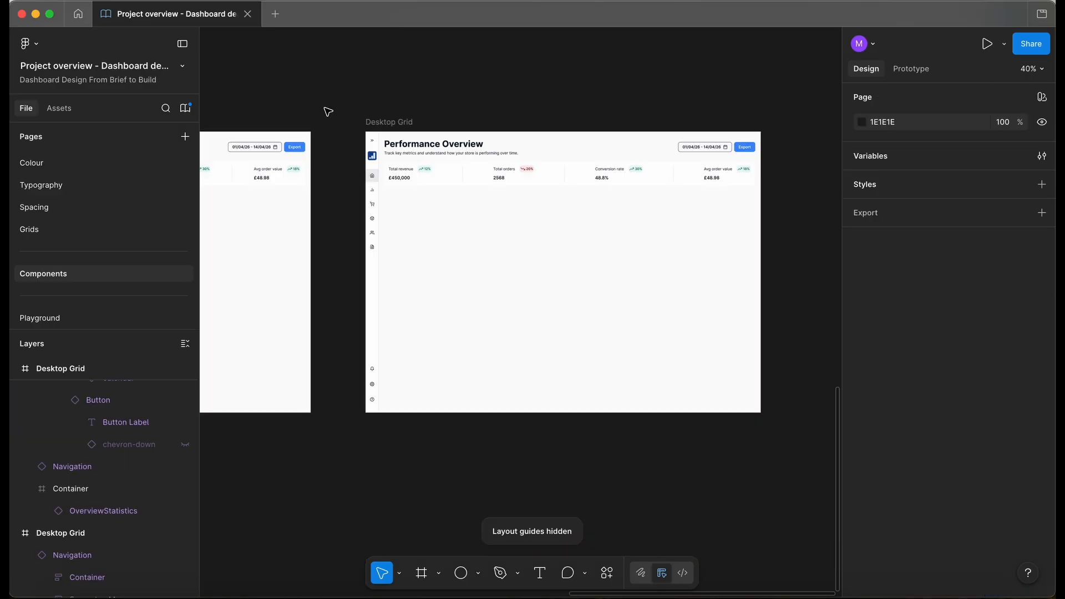
Check the header and statistics on the collapsed-navigation dashboard up close with the interface hidden.
{"action": "scroll", "coordinate": [328, 111], "scroll_direction": "left", "scroll_amount": 2}
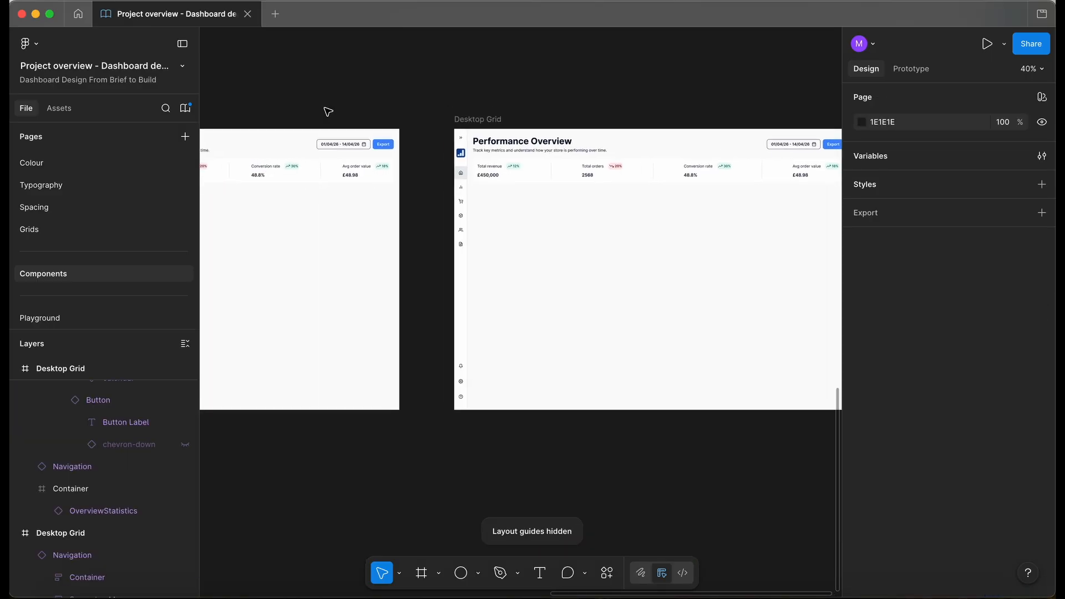
{"action": "key", "text": "super+backslash"}
{"action": "scroll", "coordinate": [763, 148], "scroll_direction": "up", "scroll_amount": 5}
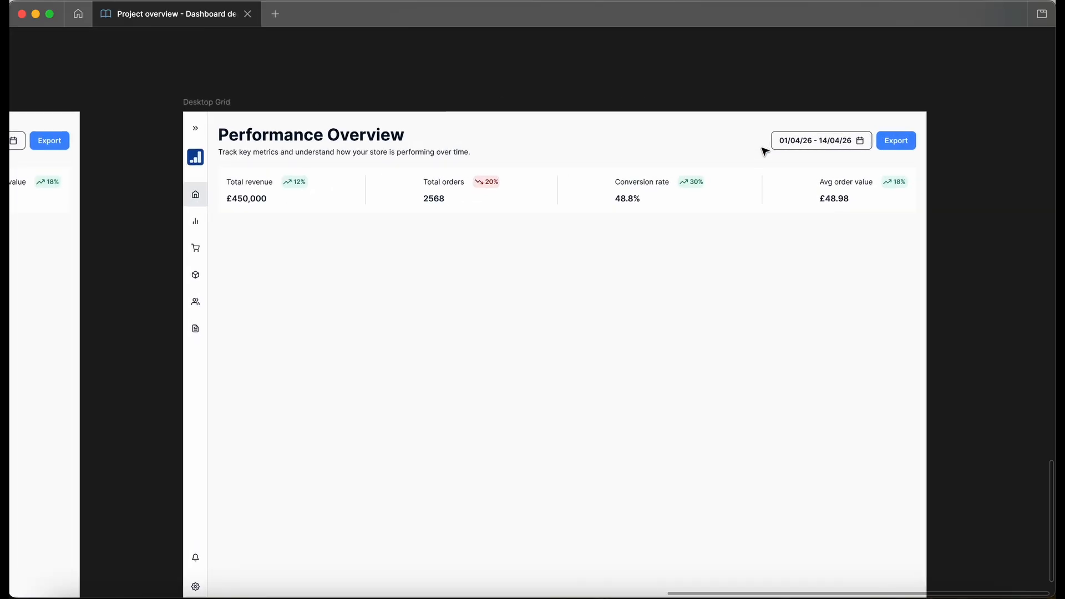
{"action": "scroll", "coordinate": [763, 147], "scroll_direction": "right", "scroll_amount": 1}
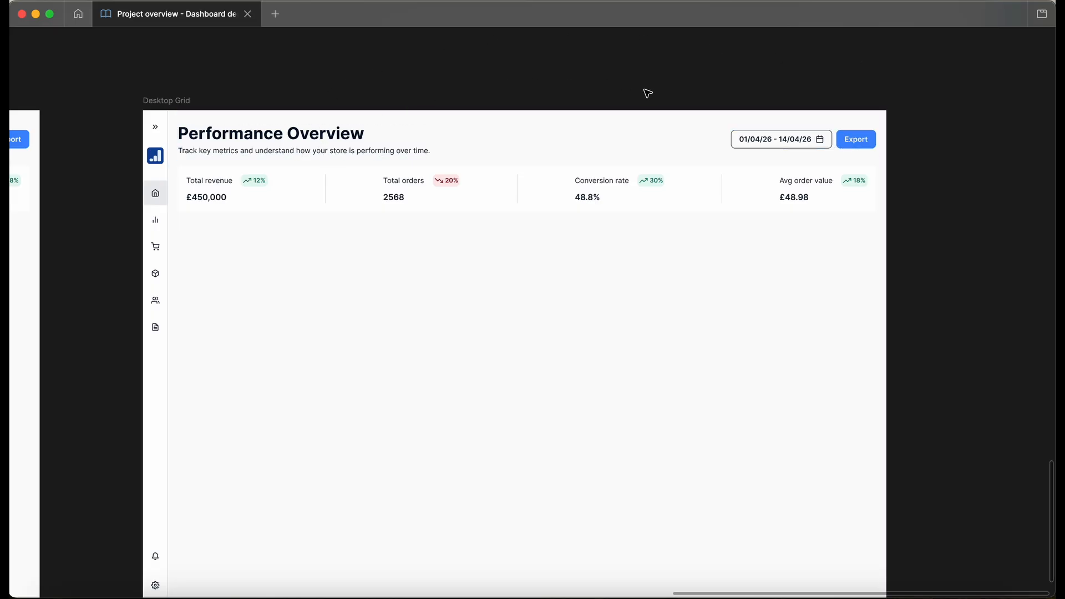
{"action": "scroll", "coordinate": [903, 71], "scroll_direction": "down", "scroll_amount": 1}
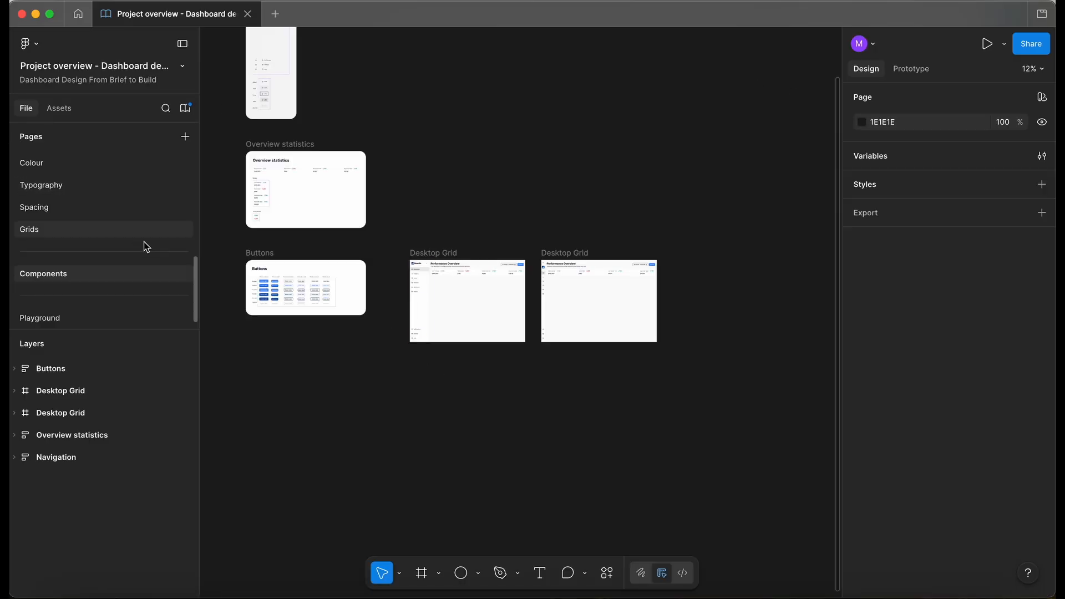
On the Wireframes page, unlock the Annotations layer and select the wave chart card in Wireframe 7.
{"action": "scroll", "coordinate": [149, 249], "scroll_direction": "up", "scroll_amount": 5}
{"action": "left_click", "coordinate": [116, 217]}
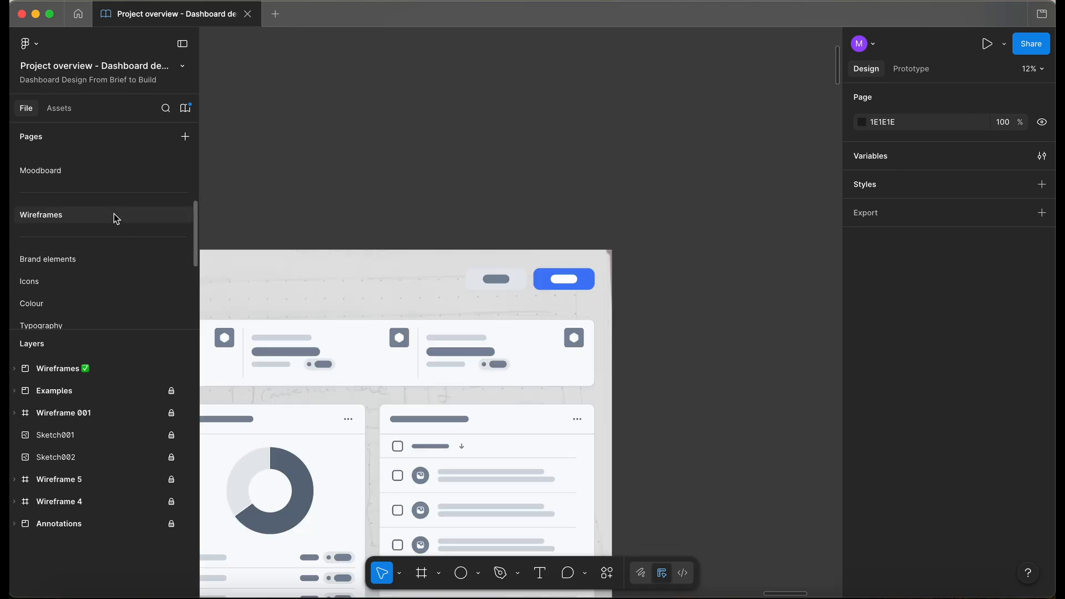
{"action": "scroll", "coordinate": [585, 288], "scroll_direction": "down", "scroll_amount": 3}
{"action": "scroll", "coordinate": [585, 288], "scroll_direction": "down", "scroll_amount": 5}
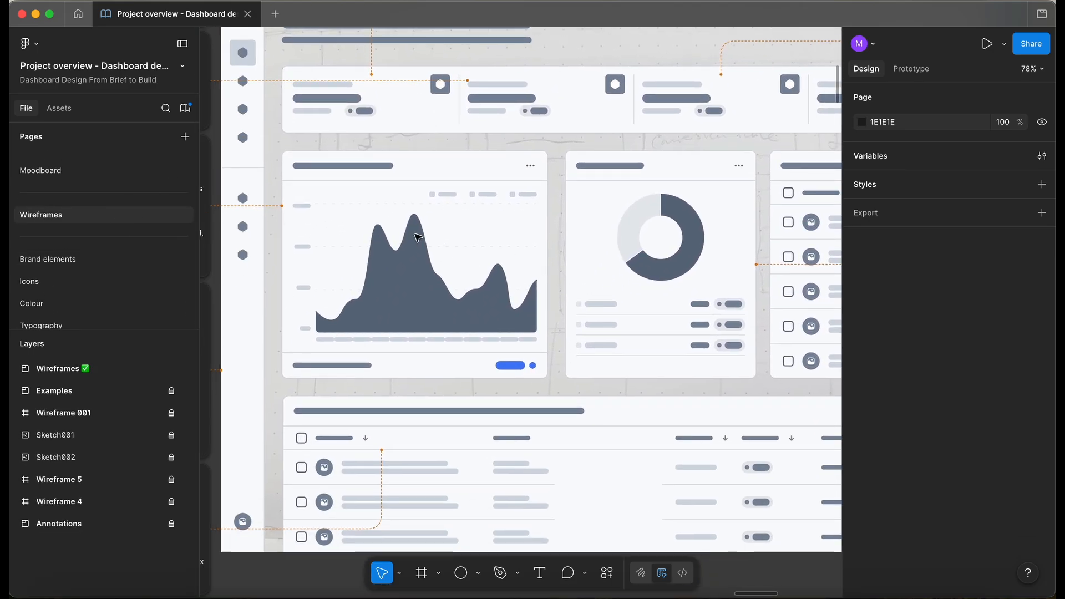
{"action": "scroll", "coordinate": [417, 237], "scroll_direction": "down", "scroll_amount": 3}
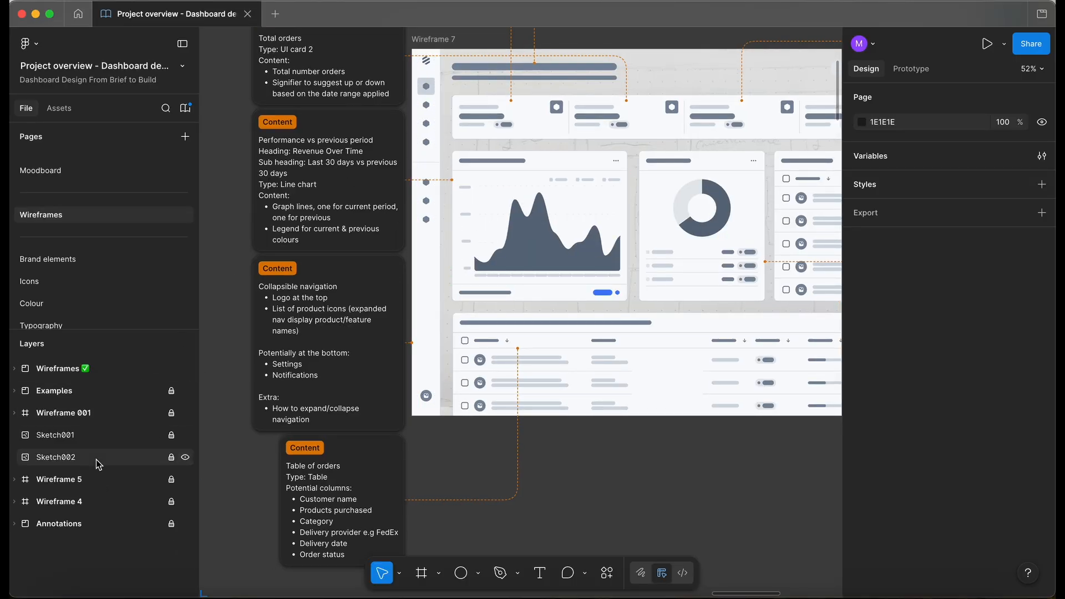
{"action": "scroll", "coordinate": [380, 408], "scroll_direction": "down", "scroll_amount": 5}
{"action": "left_click", "coordinate": [171, 524]}
{"action": "scroll", "coordinate": [409, 326], "scroll_direction": "up", "scroll_amount": 5}
{"action": "left_click", "coordinate": [462, 310]}
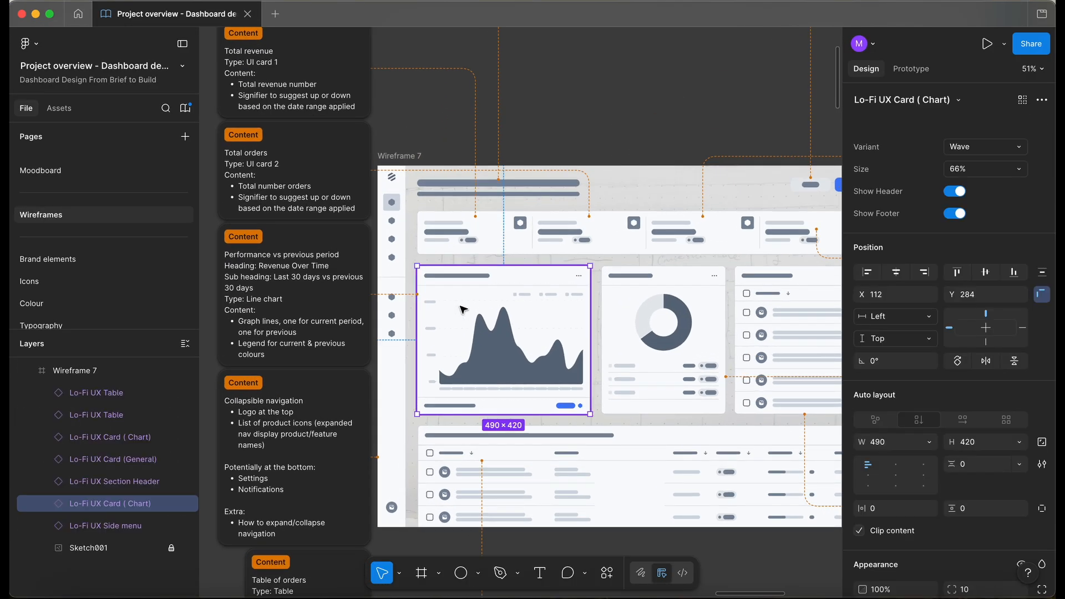
Copy the wave chart card and its line chart content note onto the Components page, below the Desktop Grid frames.
{"action": "scroll", "coordinate": [432, 299], "scroll_direction": "down", "scroll_amount": 4}
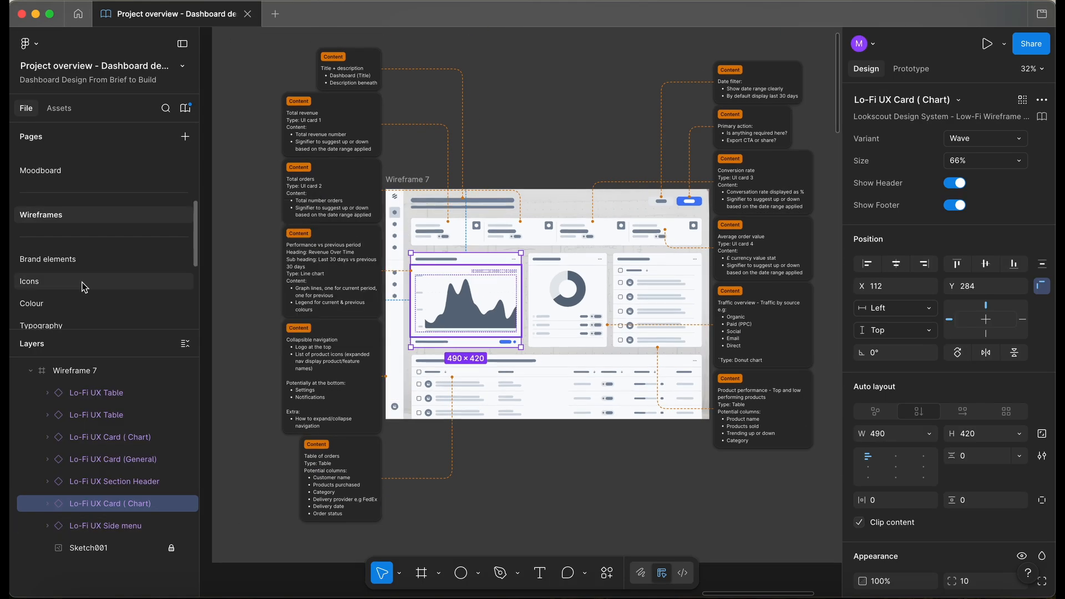
{"action": "scroll", "coordinate": [77, 280], "scroll_direction": "down", "scroll_amount": 3}
{"action": "left_click", "coordinate": [71, 275]}
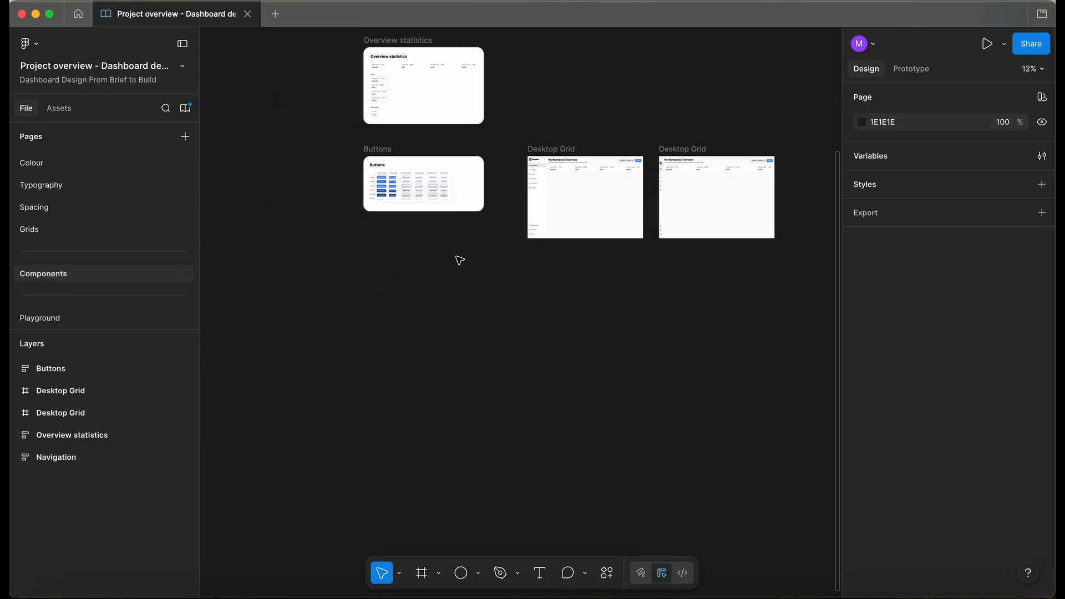
{"action": "scroll", "coordinate": [480, 287], "scroll_direction": "up", "scroll_amount": 2}
{"action": "key", "text": "ctrl+v"}
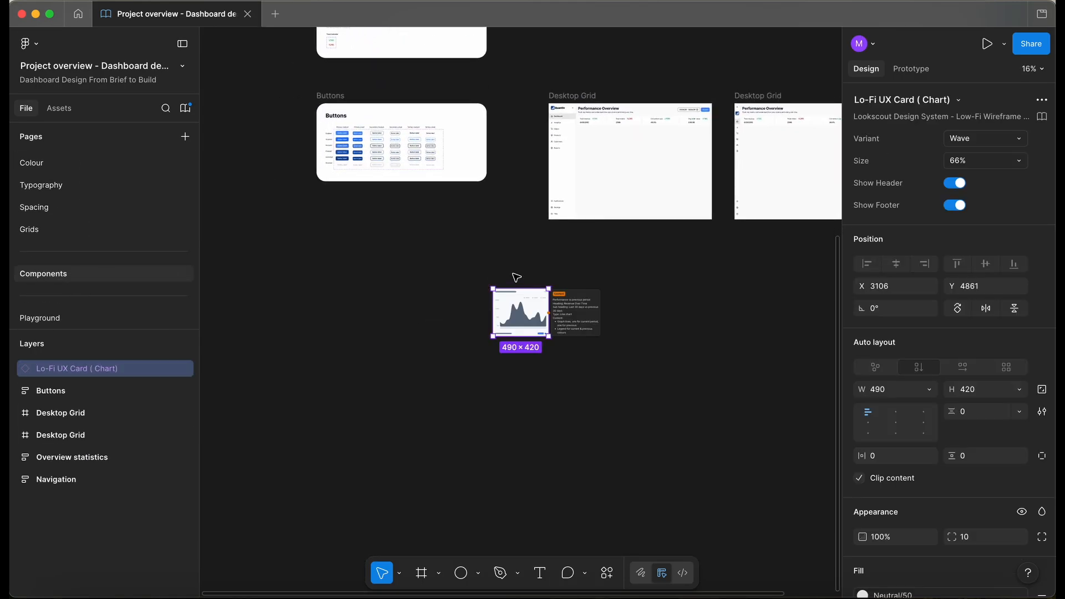
Draw a frame about 1467 by 1325 beneath the Buttons frame and name it Charts.
{"action": "scroll", "coordinate": [516, 277], "scroll_direction": "up", "scroll_amount": 6}
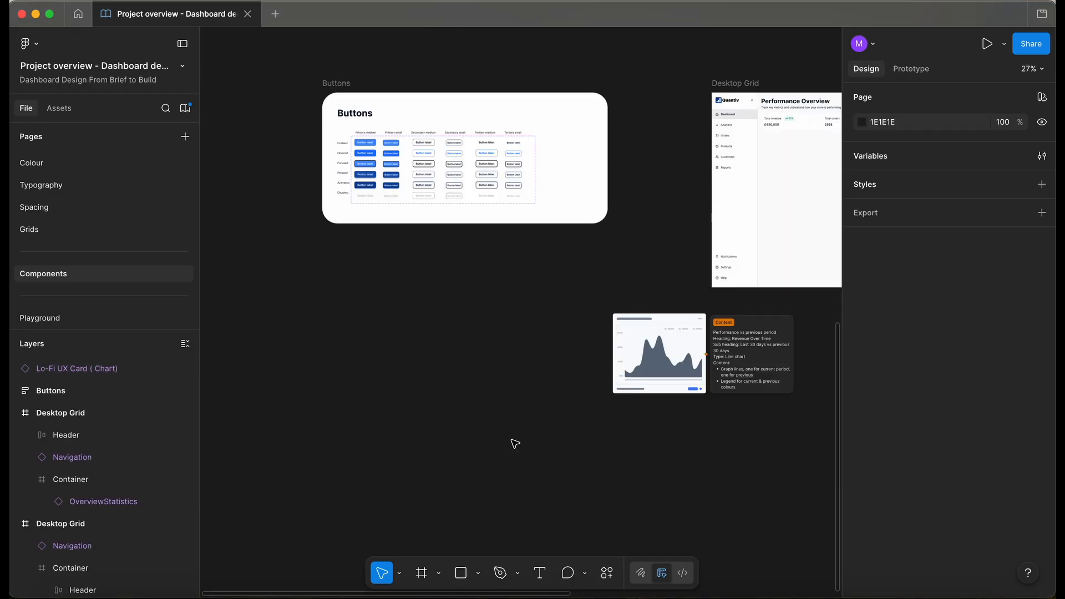
{"action": "key", "text": "f"}
{"action": "left_click_drag", "start_coordinate": [322, 293], "coordinate": [601, 545]}
{"action": "scroll", "coordinate": [350, 336], "scroll_direction": "down", "scroll_amount": 2}
{"action": "scroll", "coordinate": [350, 335], "scroll_direction": "right", "scroll_amount": 1}
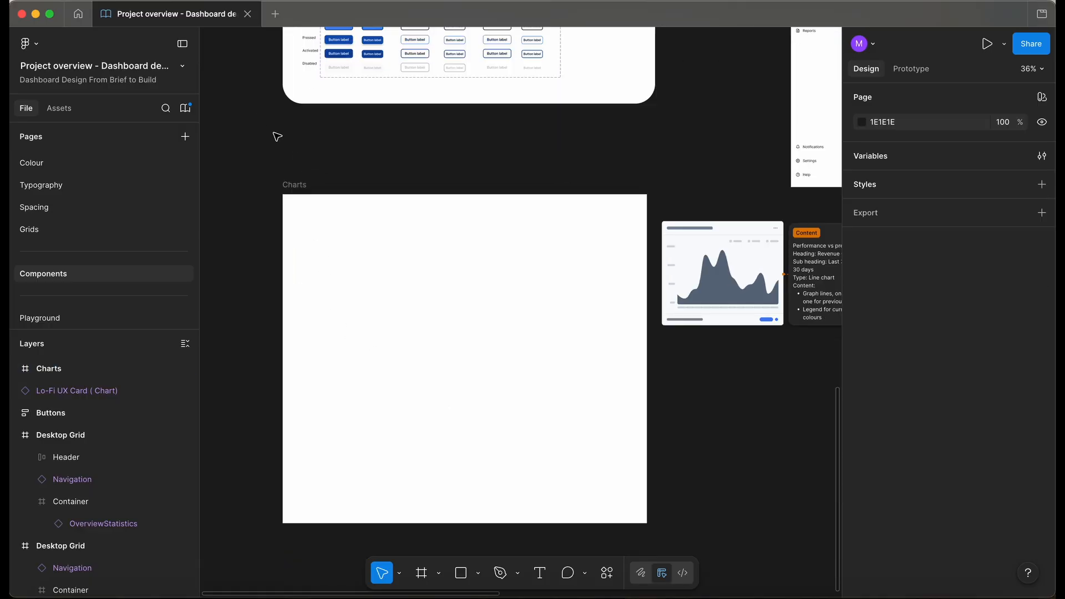
{"action": "scroll", "coordinate": [277, 137], "scroll_direction": "up", "scroll_amount": 3}
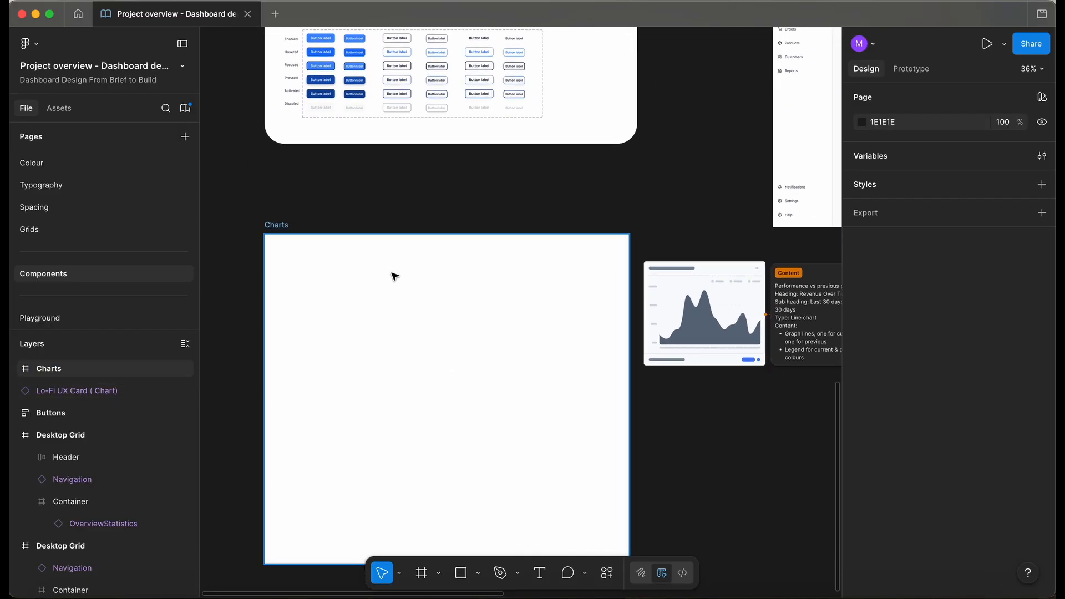
Extend the Charts frame downward to a height of about 1655.
{"action": "left_click", "coordinate": [301, 294]}
{"action": "scroll", "coordinate": [638, 527], "scroll_direction": "down", "scroll_amount": 4}
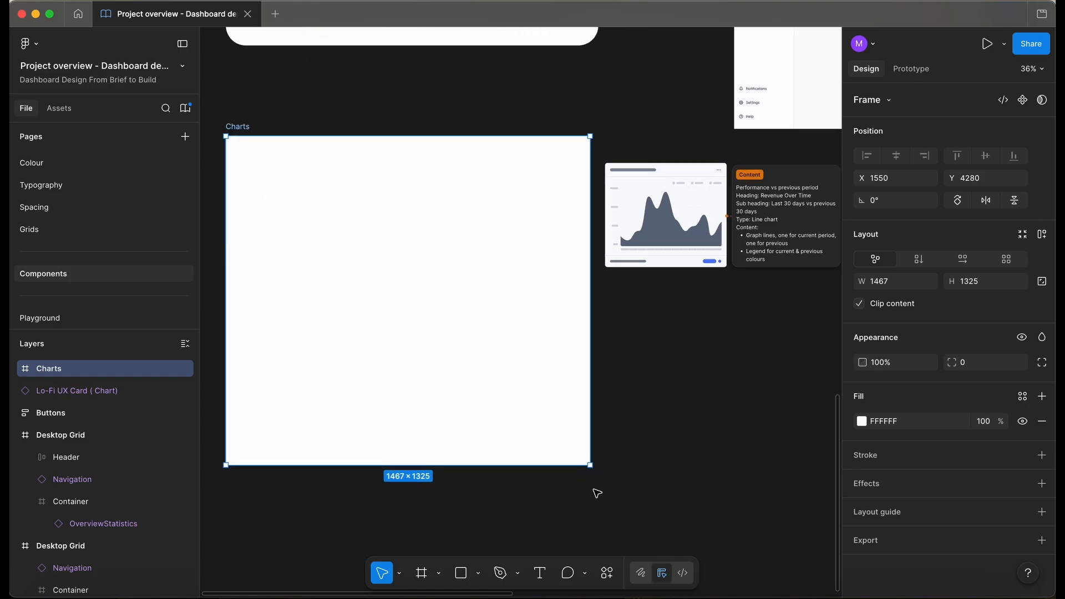
{"action": "left_click_drag", "start_coordinate": [575, 448], "coordinate": [578, 529]}
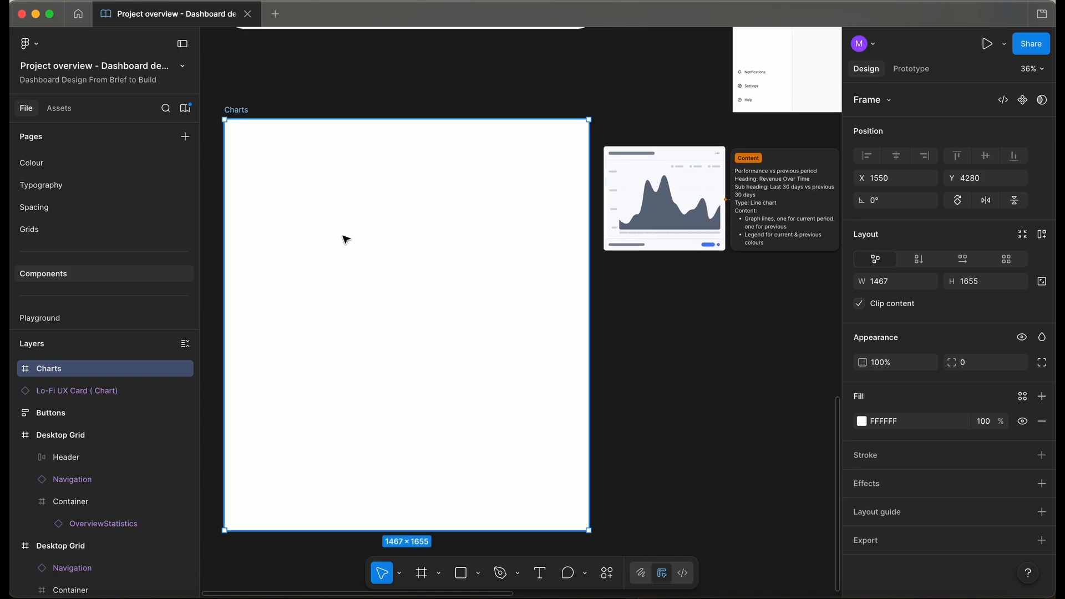
Add the content note's heading to the Charts frame as "Revenue over time" in Inter Semi Bold 16, placed at X 86, Y 137.
{"action": "scroll", "coordinate": [344, 238], "scroll_direction": "up", "scroll_amount": 3}
{"action": "scroll", "coordinate": [344, 238], "scroll_direction": "up", "scroll_amount": 5}
{"action": "scroll", "coordinate": [344, 238], "scroll_direction": "down", "scroll_amount": 3}
{"action": "scroll", "coordinate": [344, 238], "scroll_direction": "right", "scroll_amount": 4}
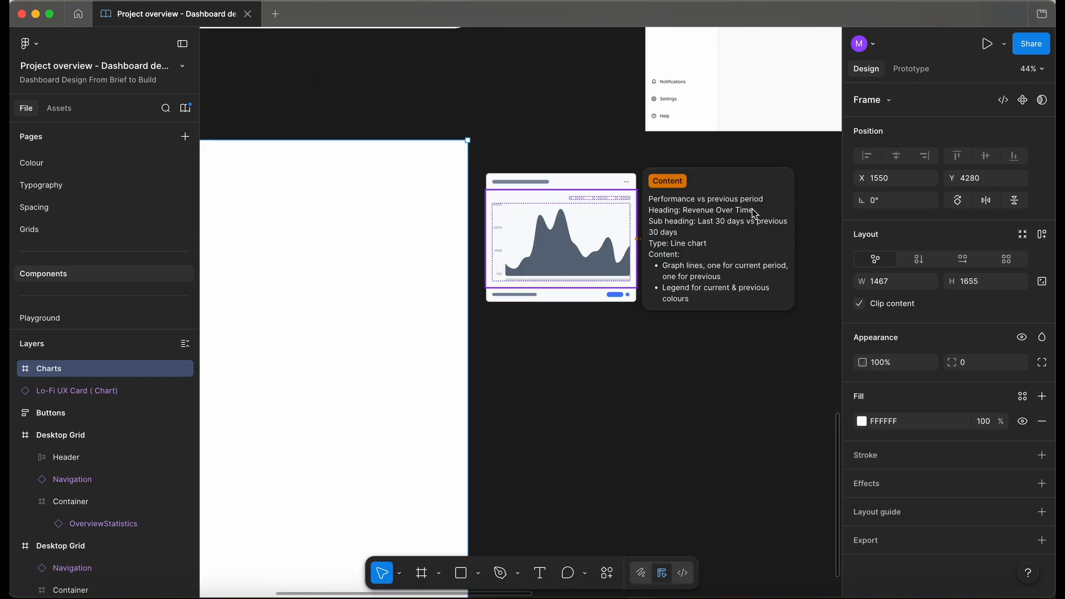
{"action": "left_click", "coordinate": [758, 211]}
{"action": "left_click_drag", "start_coordinate": [760, 210], "coordinate": [702, 210]}
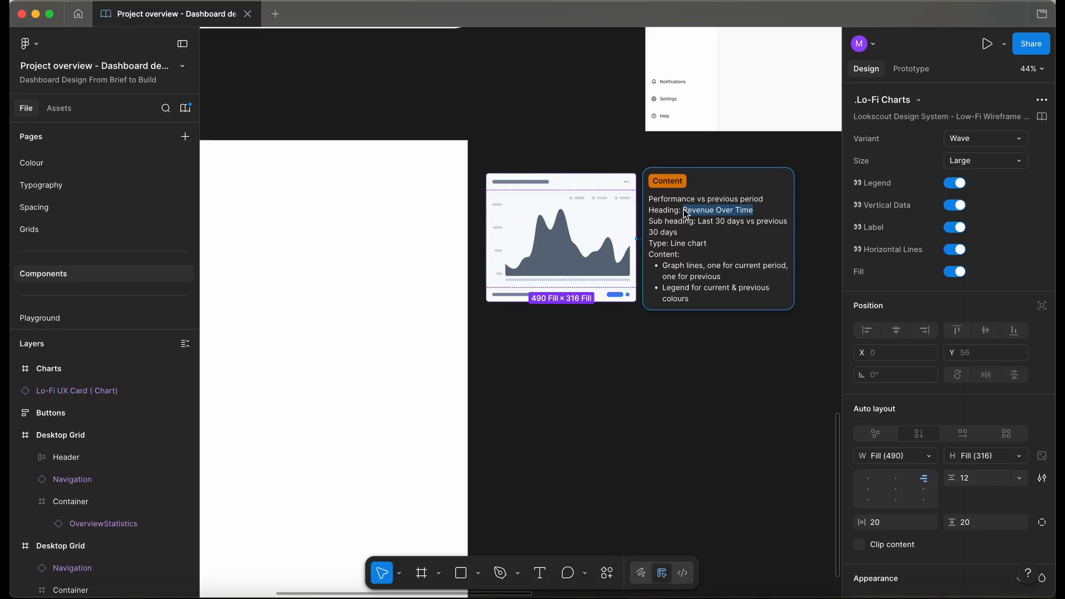
{"action": "key", "text": "super+c"}
{"action": "key", "text": "super+v"}
{"action": "scroll", "coordinate": [430, 189], "scroll_direction": "up", "scroll_amount": 4}
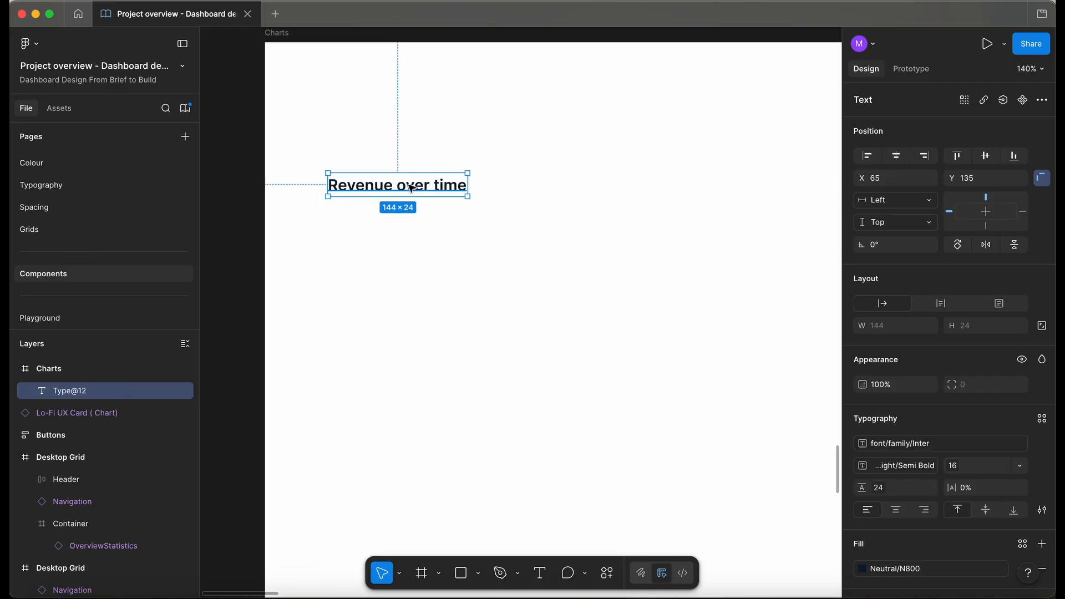
{"action": "left_click_drag", "start_coordinate": [410, 189], "coordinate": [423, 190]}
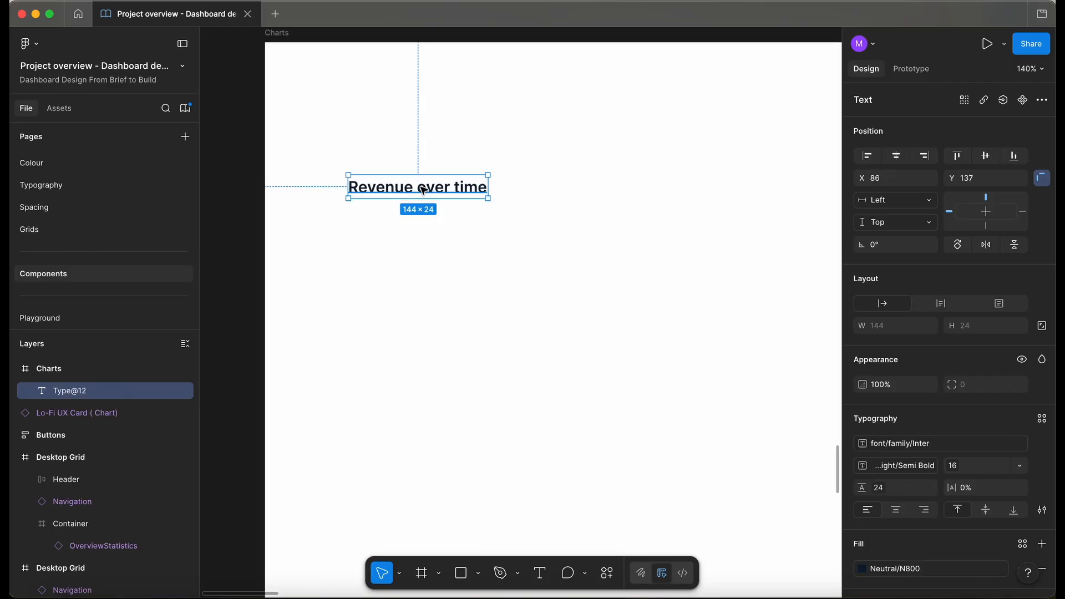
Duplicate the heading lower in the Charts frame and turn the copy into "Placeholder" in Inter Regular 12 with line height 16.
{"action": "scroll", "coordinate": [423, 190], "scroll_direction": "down", "scroll_amount": 3}
{"action": "scroll", "coordinate": [423, 190], "scroll_direction": "right", "scroll_amount": 7}
{"action": "scroll", "coordinate": [423, 190], "scroll_direction": "down", "scroll_amount": 4}
{"action": "scroll", "coordinate": [423, 190], "scroll_direction": "right", "scroll_amount": 7}
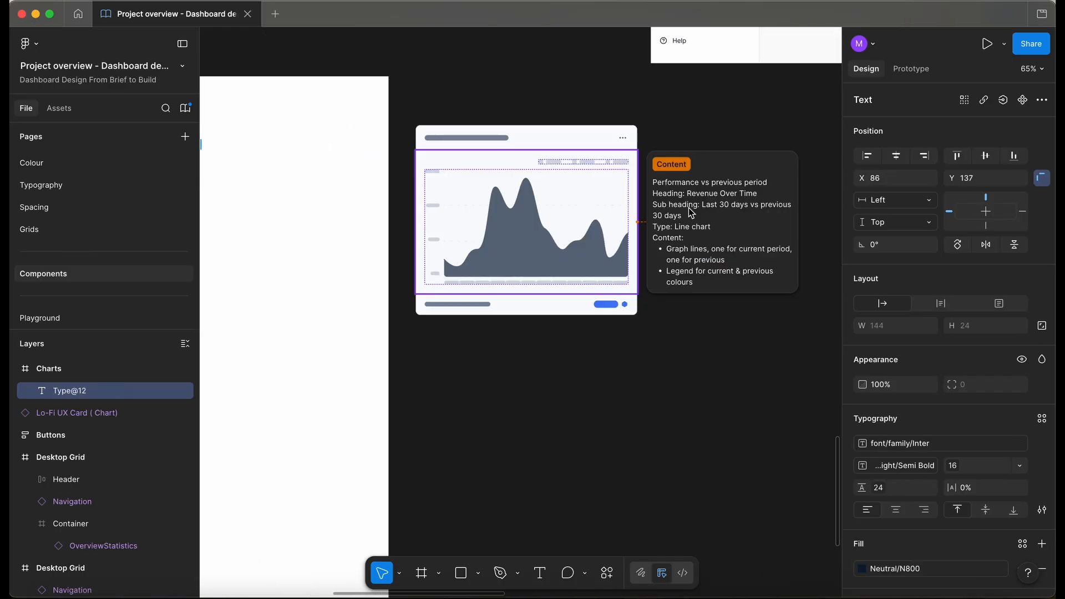
{"action": "scroll", "coordinate": [335, 204], "scroll_direction": "left", "scroll_amount": 9}
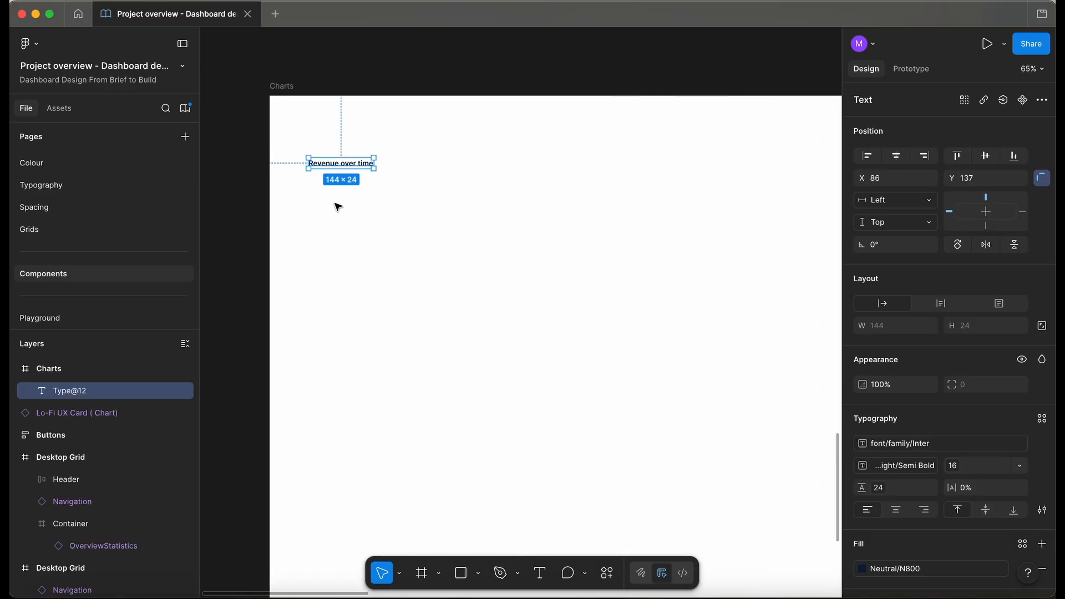
{"action": "left_click", "coordinate": [326, 235]}
{"action": "scroll", "coordinate": [326, 236], "scroll_direction": "up", "scroll_amount": 3}
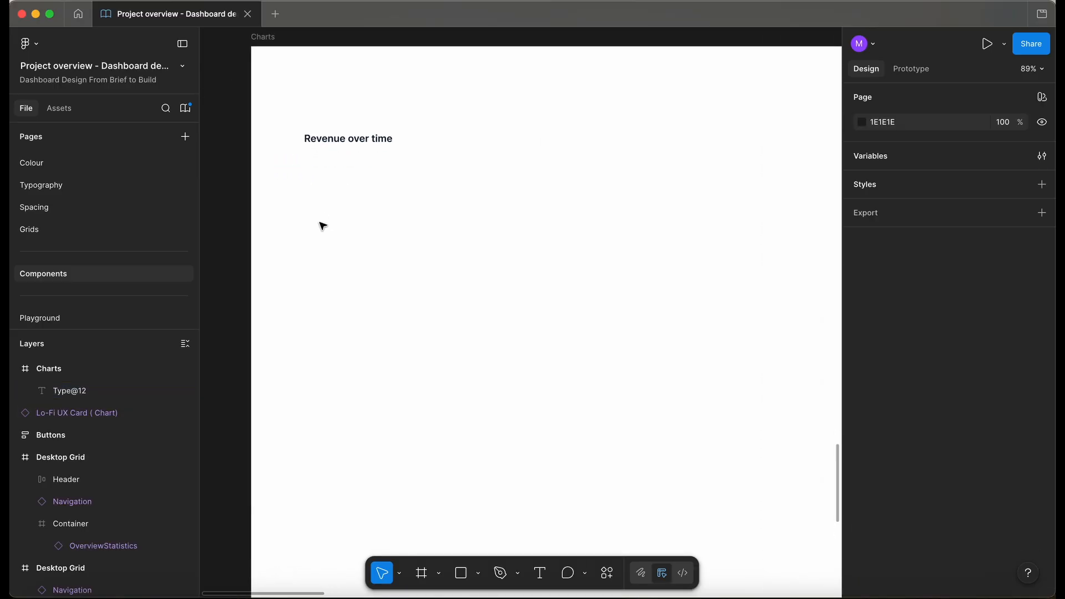
{"action": "left_click_drag", "start_coordinate": [336, 151], "coordinate": [331, 279]}
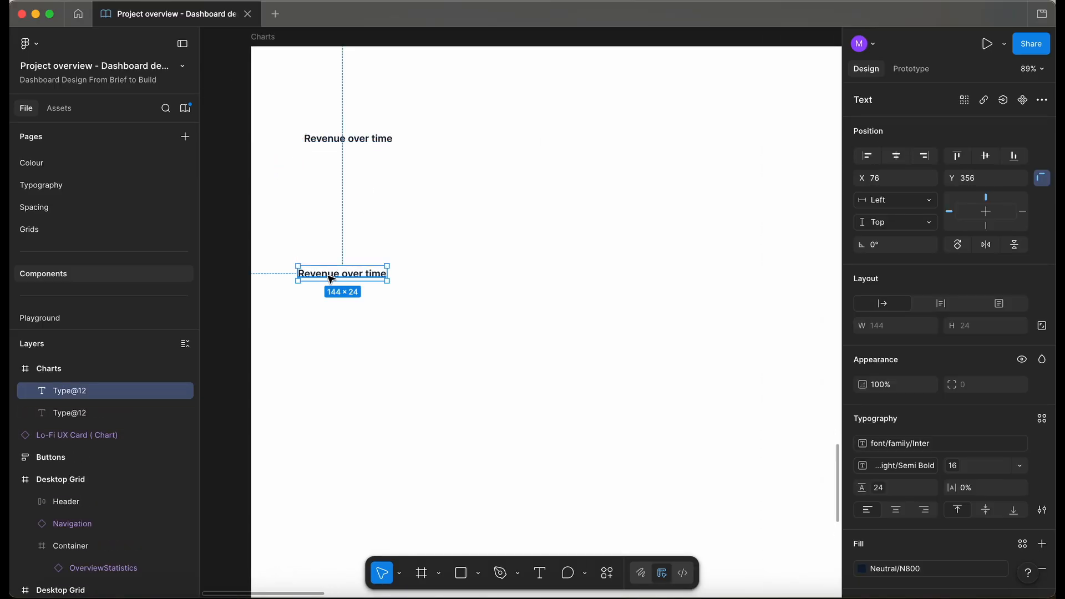
{"action": "key", "text": "Return"}
{"action": "type", "text": "Placeholder"}
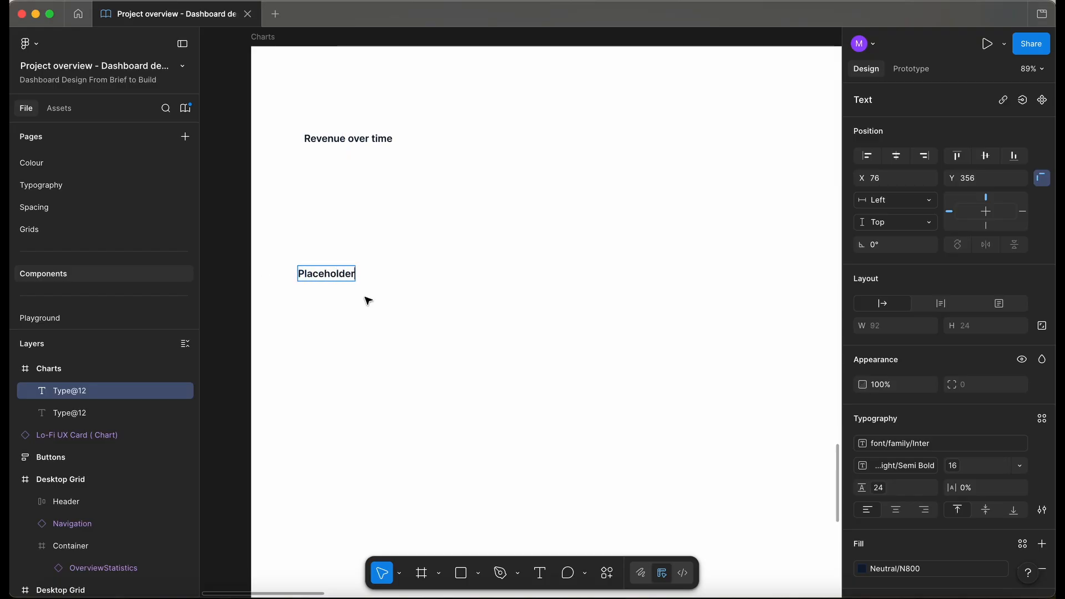
{"action": "key", "text": "Escape"}
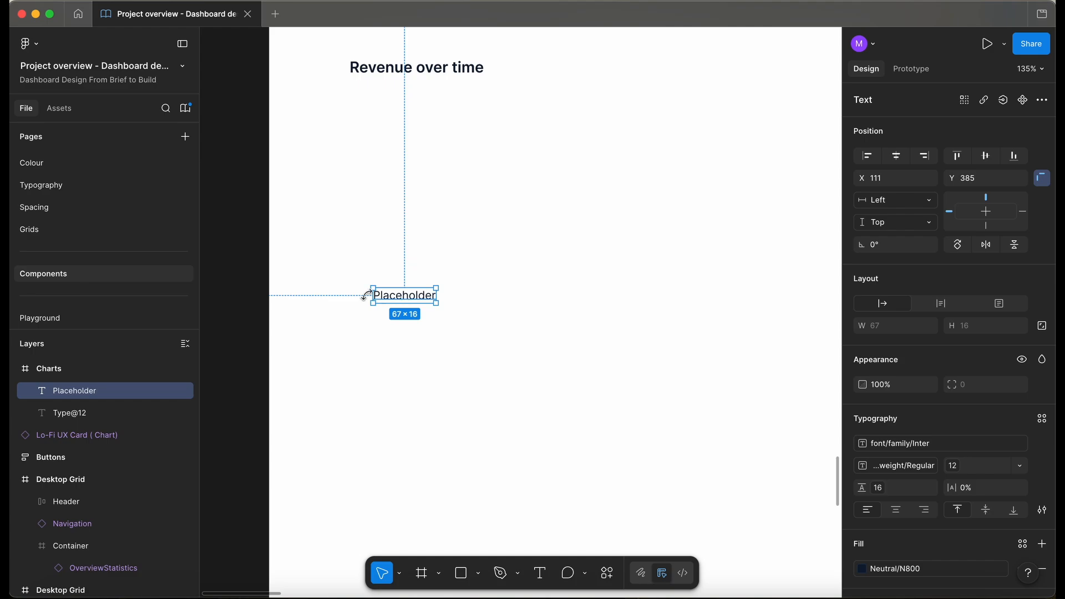
{"action": "scroll", "coordinate": [369, 298], "scroll_direction": "up", "scroll_amount": 5}
{"action": "scroll", "coordinate": [369, 298], "scroll_direction": "down", "scroll_amount": 4}
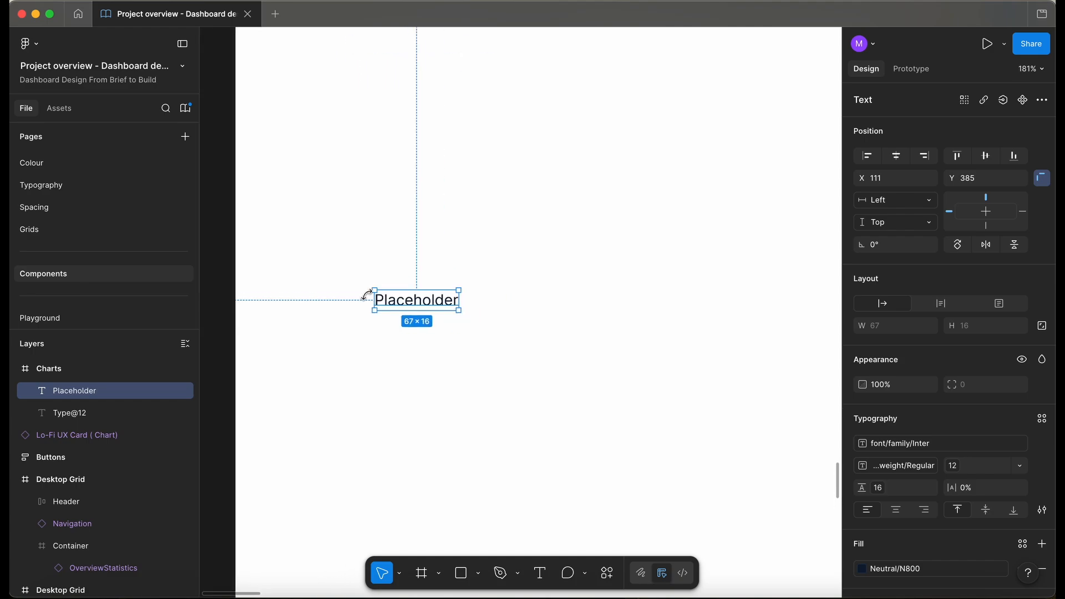
{"action": "scroll", "coordinate": [363, 364], "scroll_direction": "up", "scroll_amount": 4}
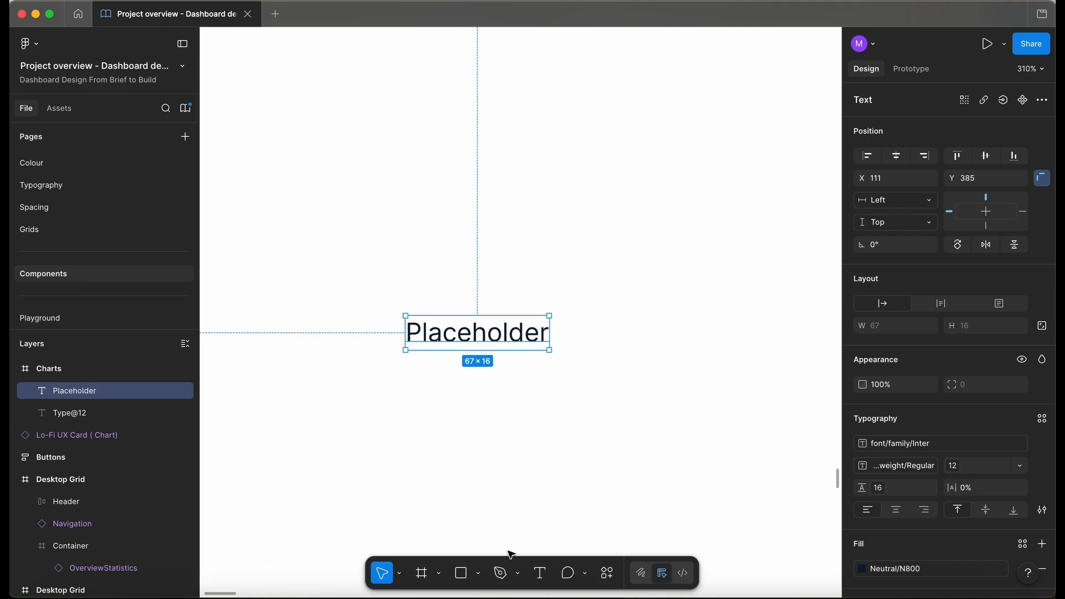
Draw an 8 by 8 ellipse just left of the Placeholder text in the Charts frame.
{"action": "left_click", "coordinate": [460, 572]}
{"action": "left_click", "coordinate": [478, 572]}
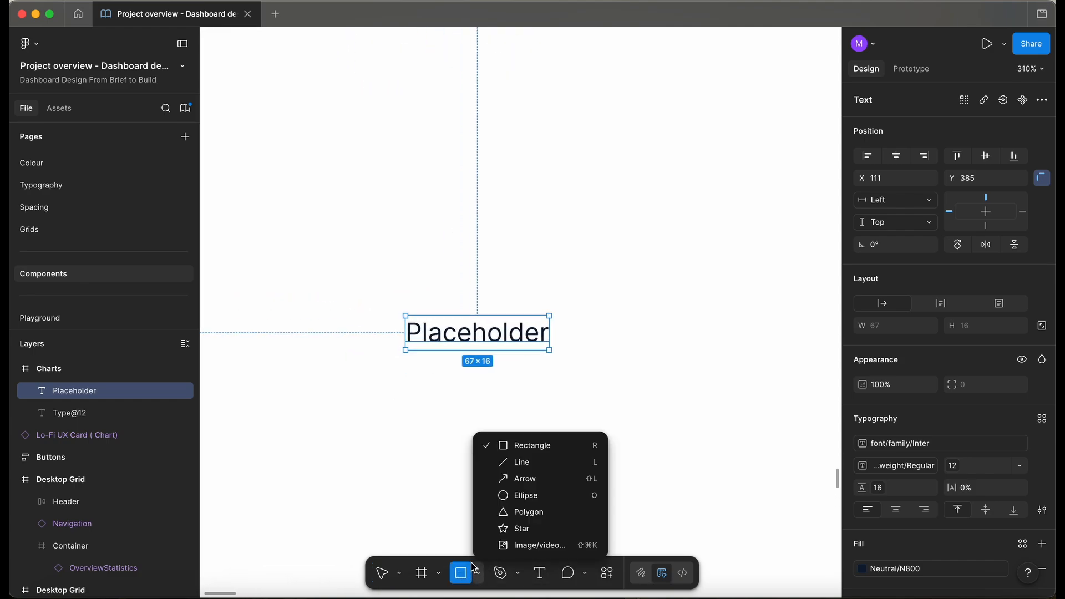
{"action": "left_click", "coordinate": [540, 492]}
{"action": "left_click_drag", "start_coordinate": [371, 328], "coordinate": [388, 346]}
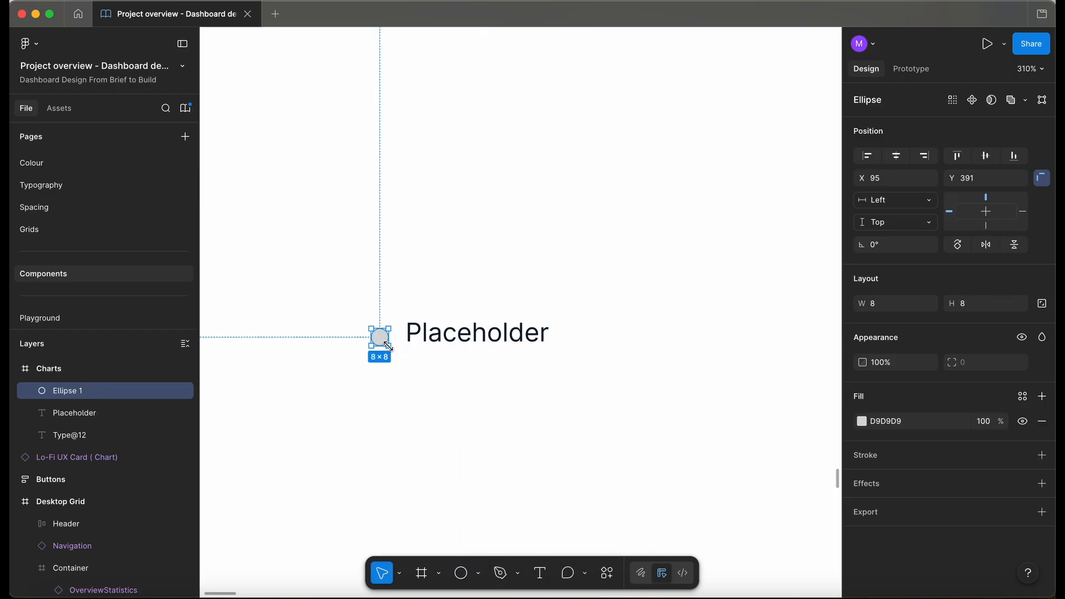
Wrap the ellipse and Placeholder text in an auto layout frame and name it Container.
{"action": "left_click", "coordinate": [444, 335]}
{"action": "left_click", "coordinate": [383, 336], "text": "shift"}
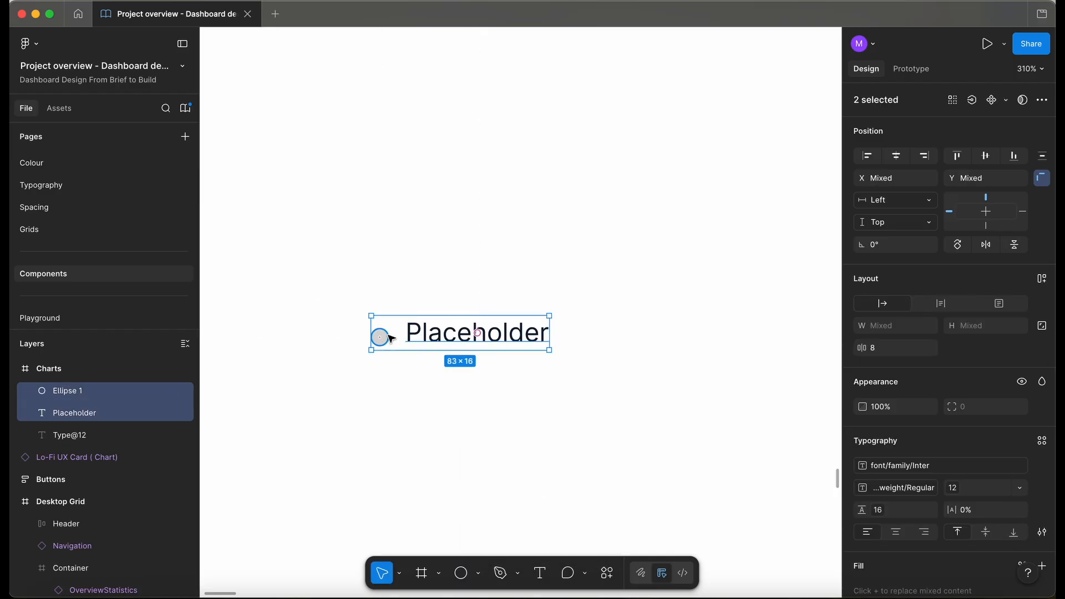
{"action": "key", "text": "shift+a"}
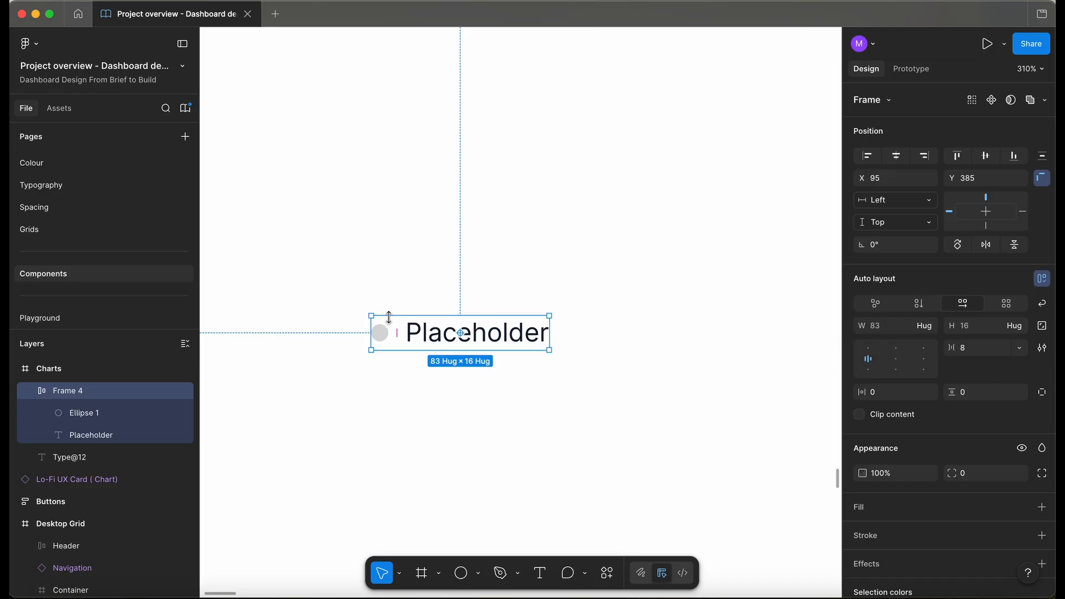
{"action": "key", "text": "super+r"}
{"action": "type", "text": "Container"}
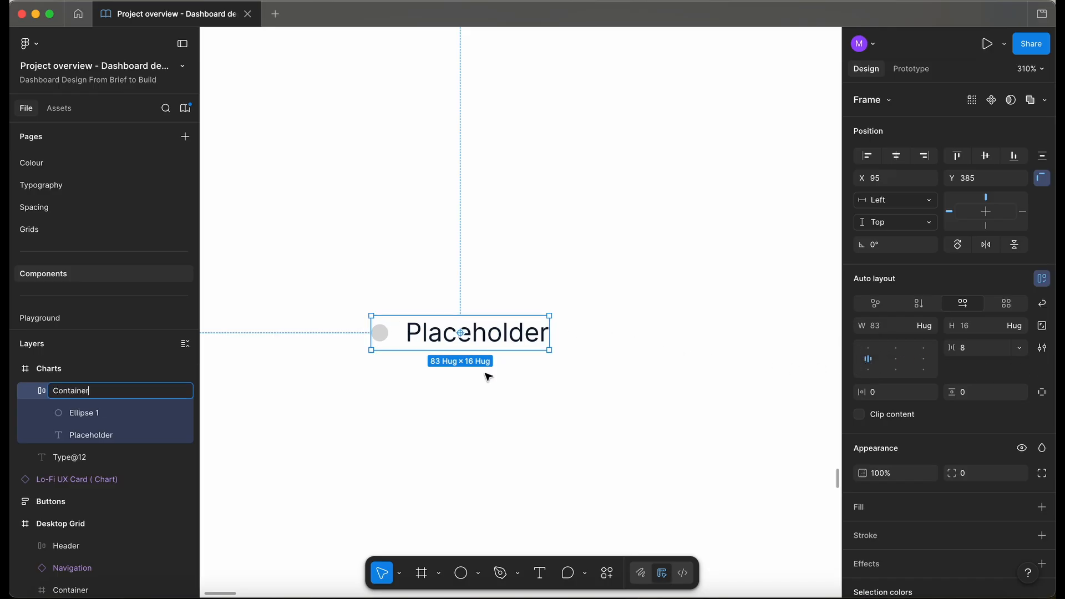
{"action": "key", "text": "Return"}
{"action": "key", "text": "Escape"}
Duplicate Container to its right and wrap both copies in a horizontal auto layout frame named _Legend.
{"action": "left_click", "coordinate": [438, 339]}
{"action": "left_click_drag", "start_coordinate": [476, 340], "coordinate": [688, 344]}
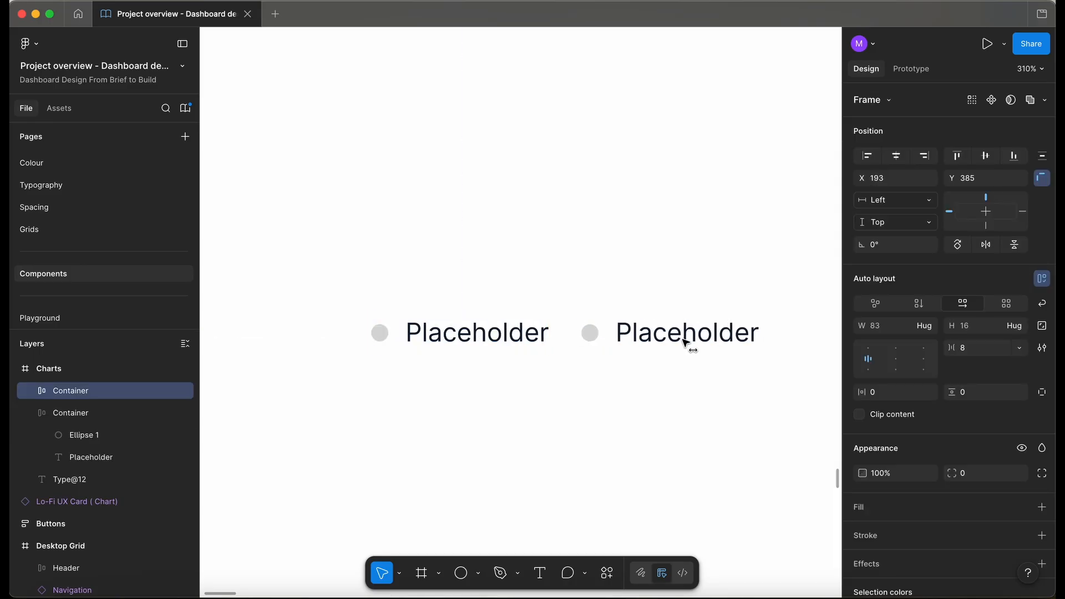
{"action": "scroll", "coordinate": [506, 330], "scroll_direction": "down", "scroll_amount": 3}
{"action": "left_click", "coordinate": [509, 331], "text": "shift"}
{"action": "key", "text": "shift+a"}
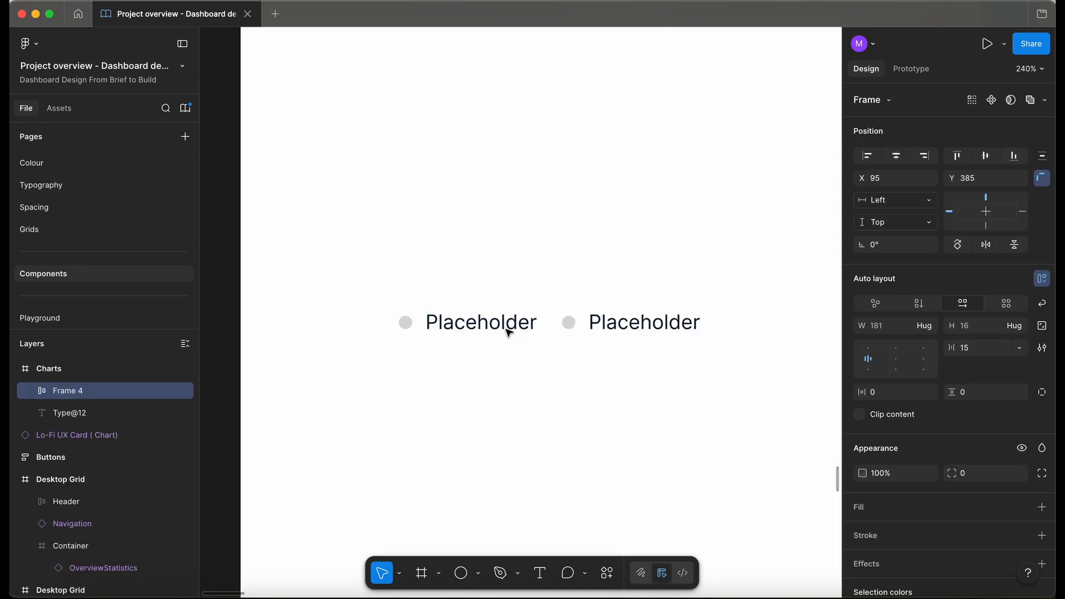
{"action": "key", "text": "super+r"}
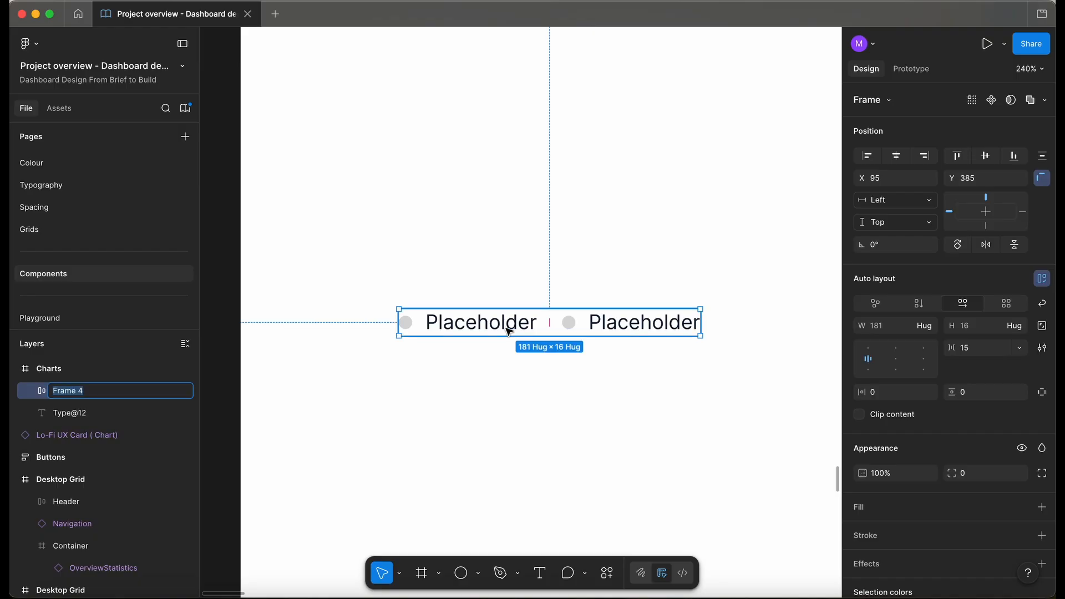
{"action": "key", "text": "BackSpace"}
{"action": "left_click", "coordinate": [506, 405]}
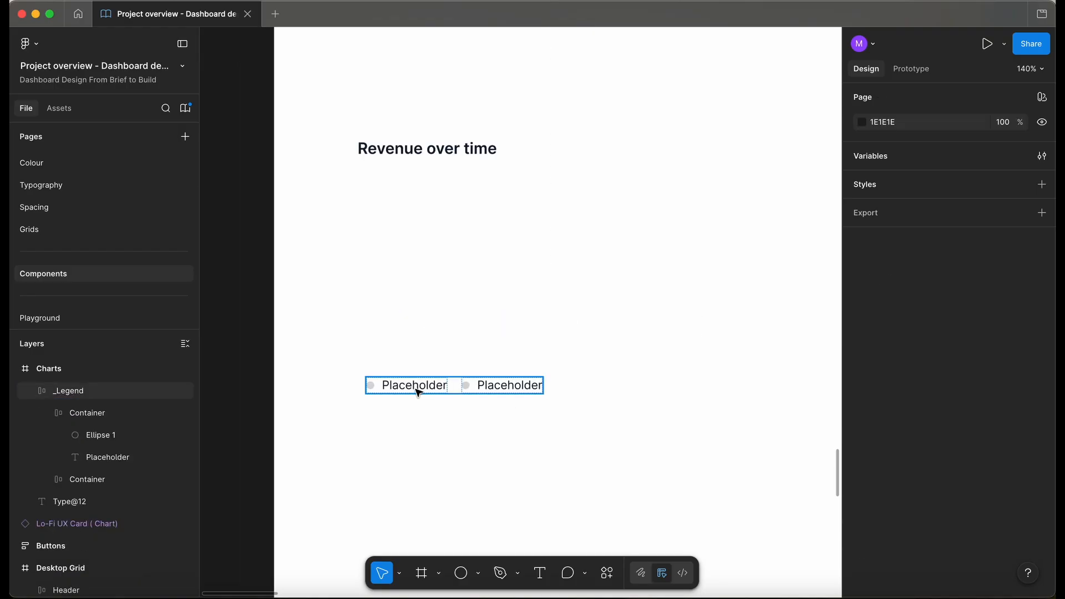
Duplicate the Placeholder text above the _Legend frame and turn the copy into a Semi Bold "Legend" title.
{"action": "left_click", "coordinate": [416, 387], "text": "super"}
{"action": "left_click_drag", "start_coordinate": [404, 369], "coordinate": [397, 349]}
{"action": "left_click", "coordinate": [896, 465]}
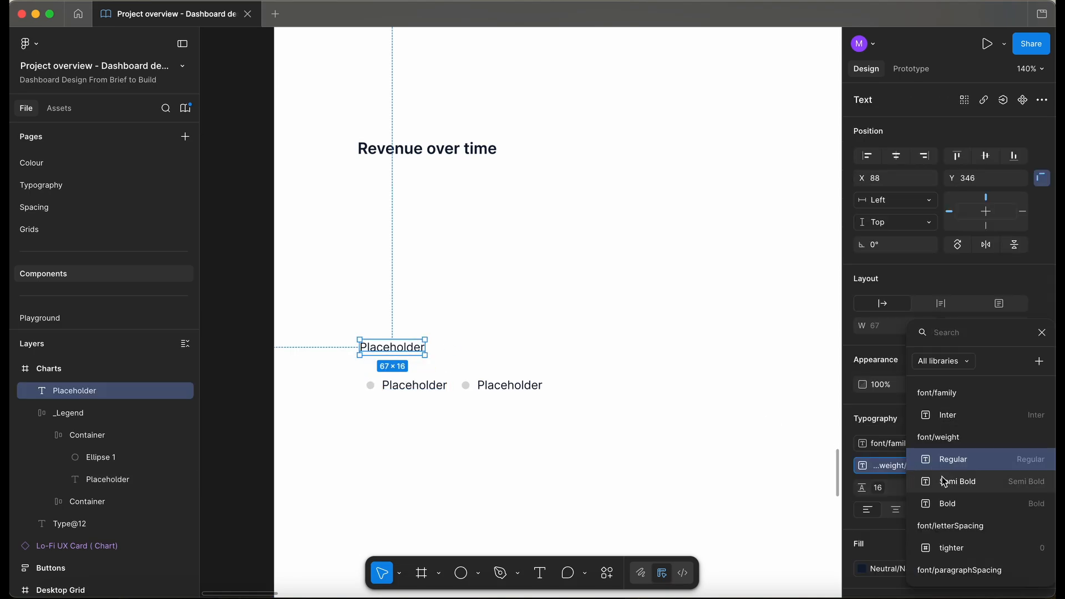
{"action": "left_click", "coordinate": [942, 481]}
{"action": "double_click", "coordinate": [405, 346]}
{"action": "type", "text": "Legen"}
Rename both Container layers inside _Legend as Item.
{"action": "double_click", "coordinate": [117, 411]}
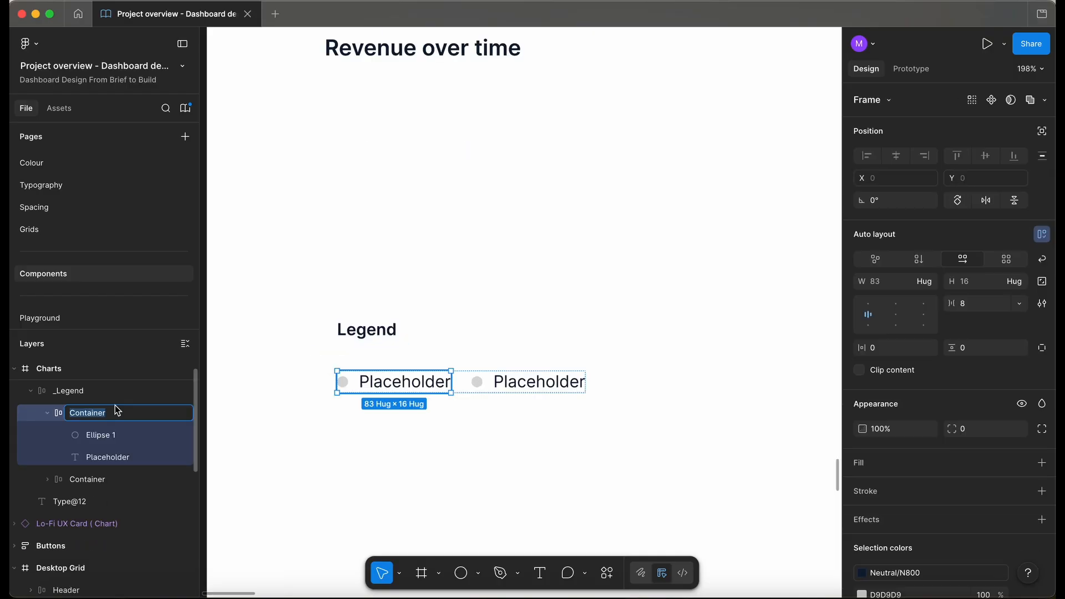
{"action": "type", "text": "Item"}
{"action": "left_click", "coordinate": [115, 482]}
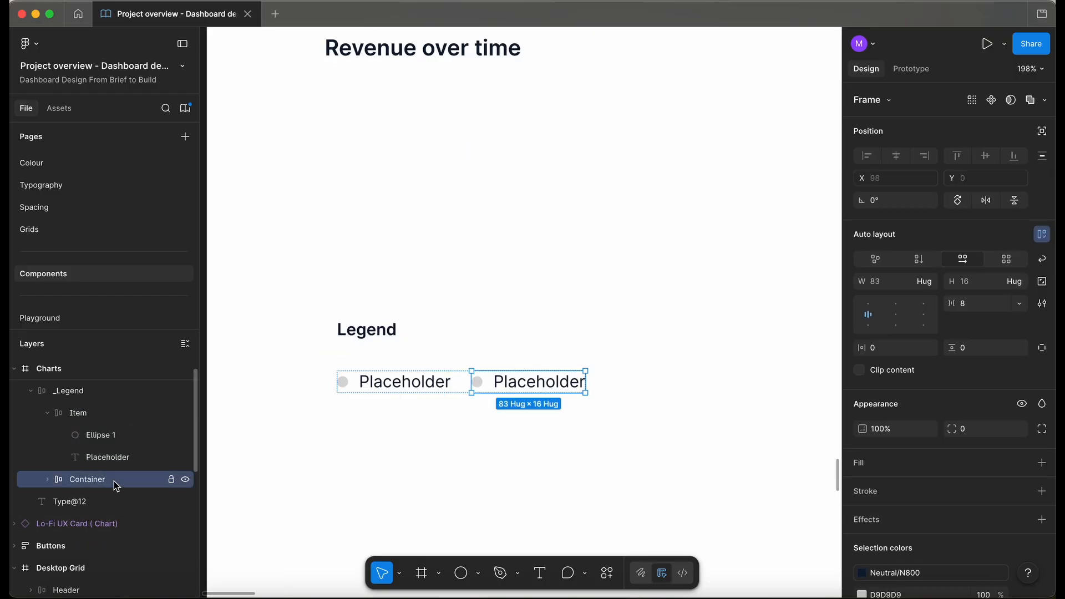
{"action": "double_click", "coordinate": [114, 480]}
{"action": "type", "text": "Item"}
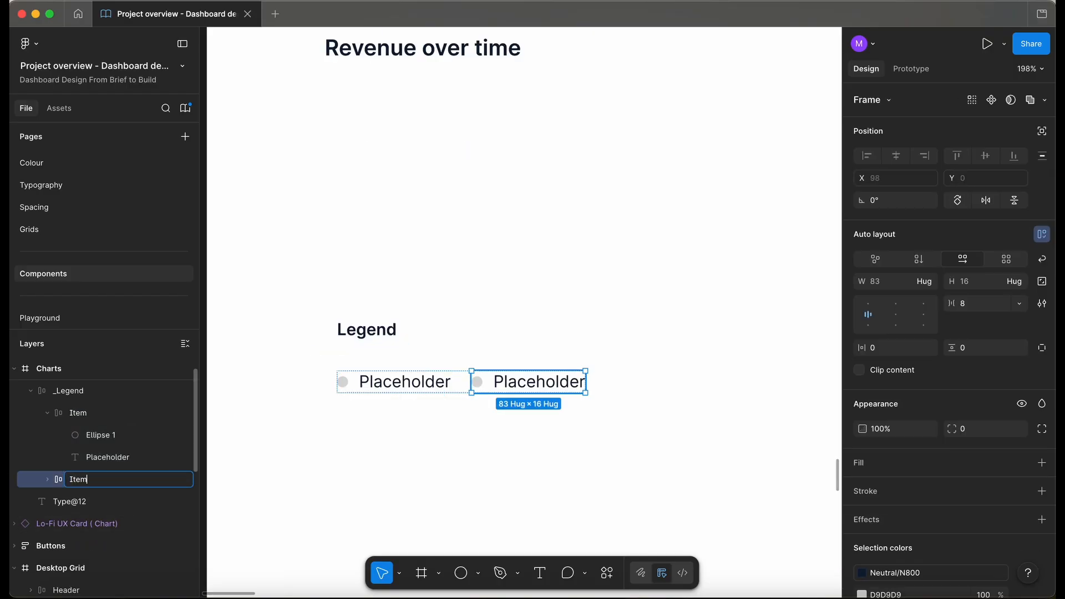
{"action": "left_click", "coordinate": [375, 462]}
Turn the whole _Legend frame into a component.
{"action": "left_click", "coordinate": [392, 379]}
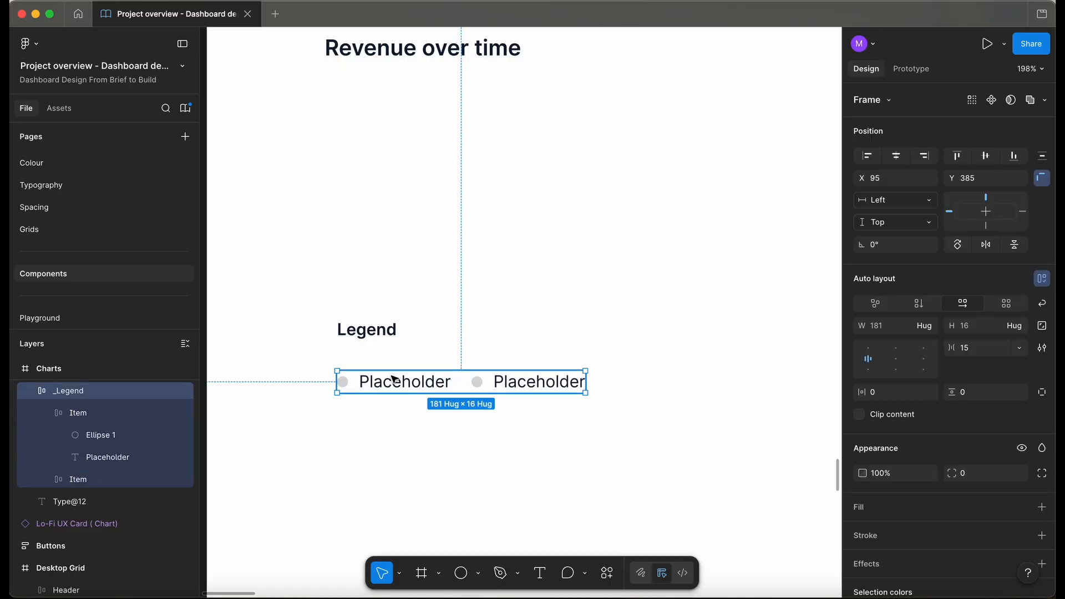
{"action": "double_click", "coordinate": [392, 379]}
{"action": "key", "text": "Escape"}
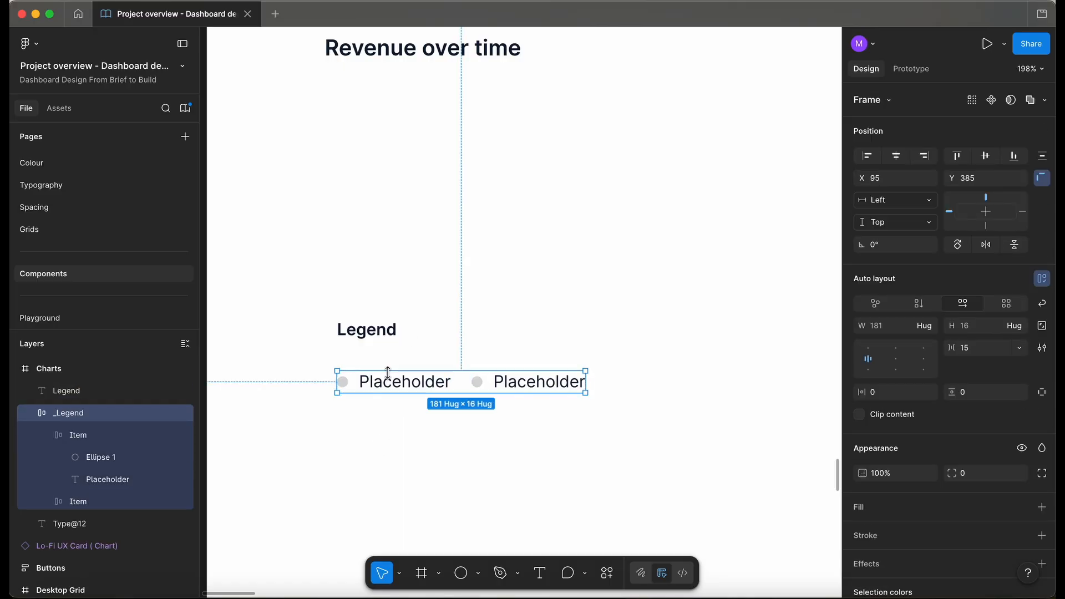
{"action": "key", "text": "super+alt+k"}
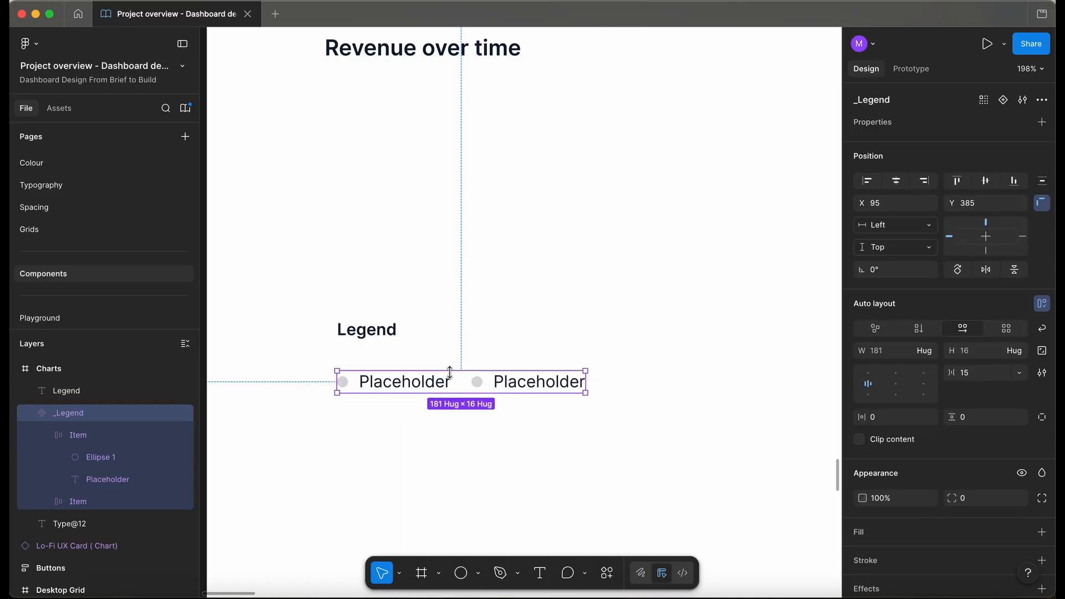
Place a _Legend instance beneath the Revenue over time heading and move the Legend title and its component lower in the frame.
{"action": "scroll", "coordinate": [449, 373], "scroll_direction": "down", "scroll_amount": 5}
{"action": "left_click_drag", "start_coordinate": [442, 376], "coordinate": [435, 224]}
{"action": "left_click_drag", "start_coordinate": [287, 333], "coordinate": [543, 403]}
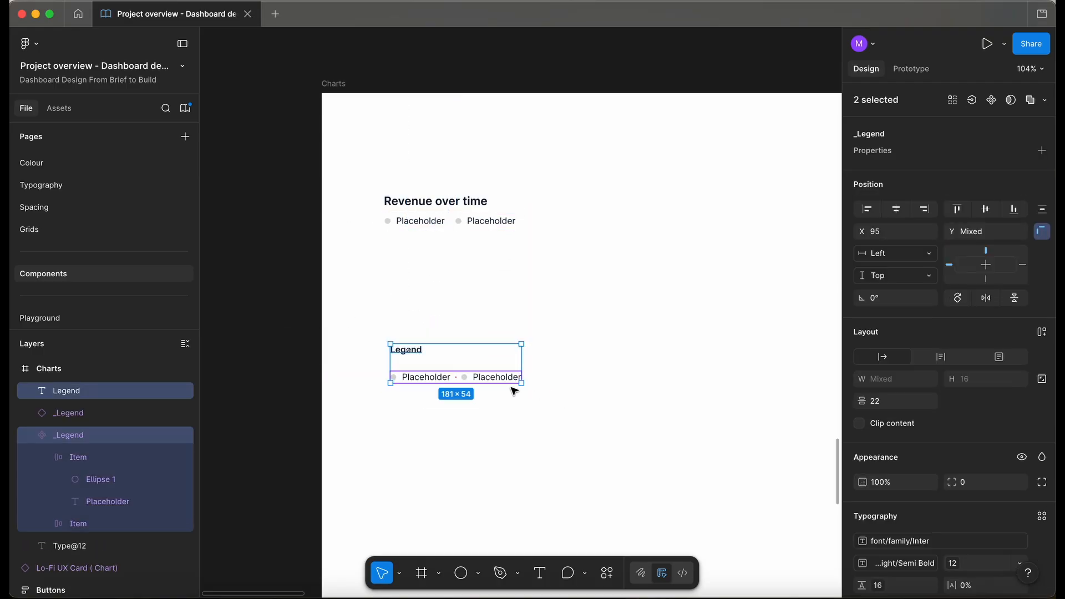
{"action": "left_click_drag", "start_coordinate": [491, 377], "coordinate": [484, 504]}
{"action": "key", "text": "ctrl+z"}
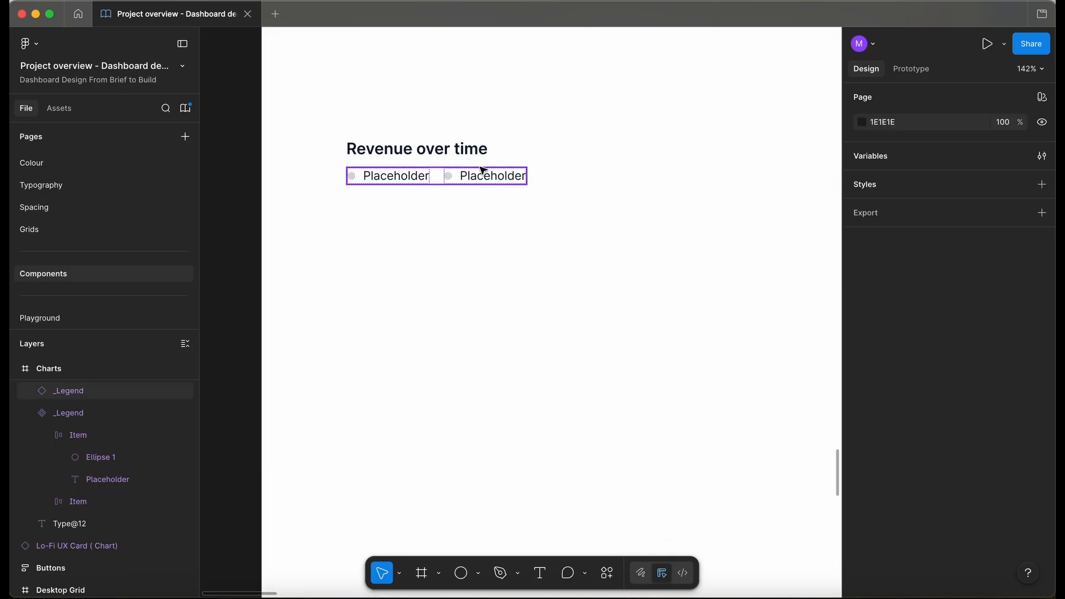
{"action": "key", "text": "shift+1"}
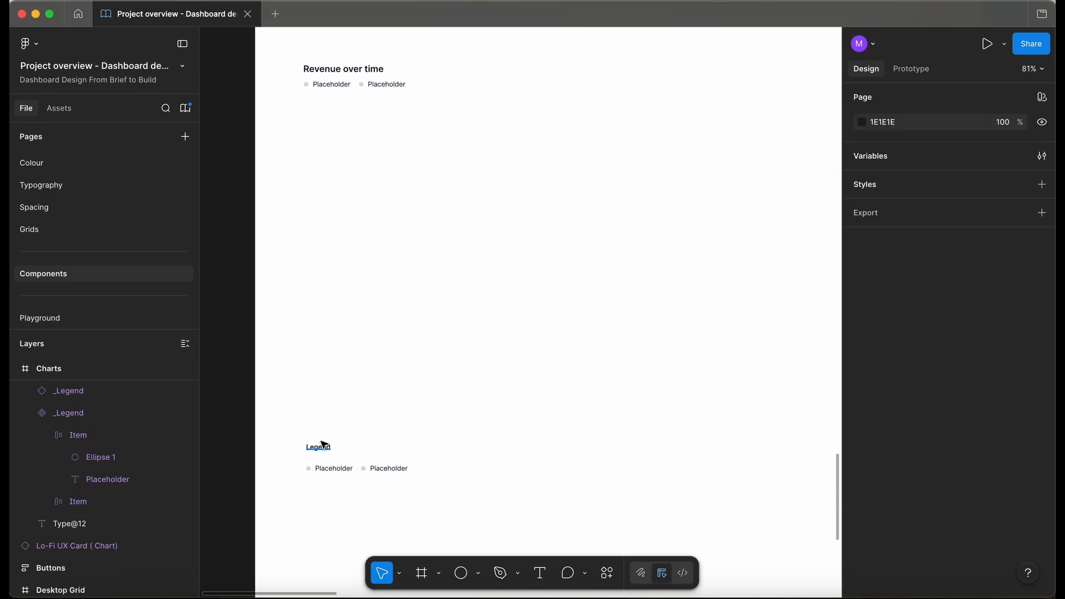
Duplicate the Legend title above the original and move the original title with its component further down the Charts frame.
{"action": "left_click_drag", "start_coordinate": [323, 449], "coordinate": [320, 364]}
{"action": "scroll", "coordinate": [287, 446], "scroll_direction": "down", "scroll_amount": 2}
{"action": "scroll", "coordinate": [287, 446], "scroll_direction": "left", "scroll_amount": 2}
{"action": "left_click_drag", "start_coordinate": [277, 421], "coordinate": [480, 493]}
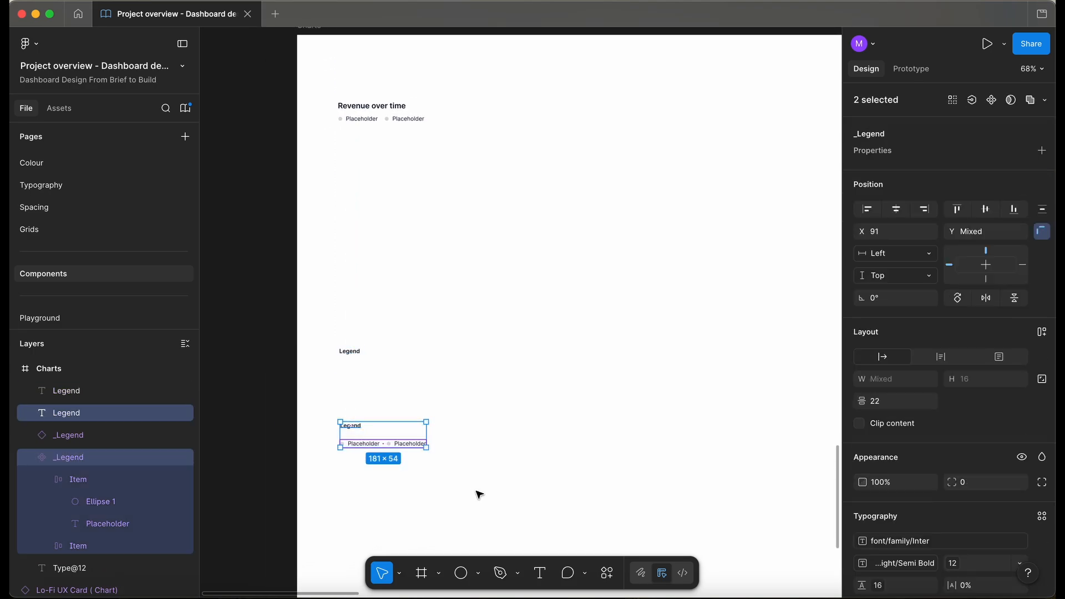
{"action": "scroll", "coordinate": [331, 397], "scroll_direction": "down", "scroll_amount": 4}
{"action": "left_click_drag", "start_coordinate": [395, 214], "coordinate": [399, 448]}
Move the duplicated title down above the legend section, change its text to "X axis" and keep a second copy beneath it.
{"action": "left_click_drag", "start_coordinate": [368, 133], "coordinate": [373, 301]}
{"action": "double_click", "coordinate": [371, 298]}
{"action": "scroll", "coordinate": [370, 297], "scroll_direction": "up", "scroll_amount": 3}
{"action": "type", "text": "X axis"}
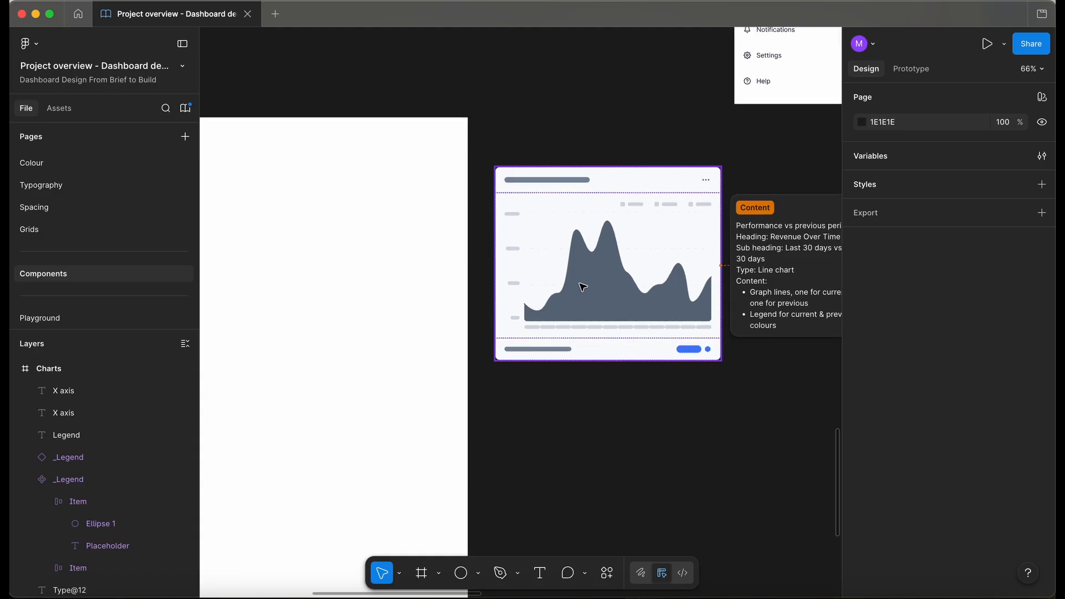
Change the lower X axis text to "01 Apr", following the wireframe chart and the start of the dashboard header's date range.
{"action": "scroll", "coordinate": [673, 271], "scroll_direction": "down", "scroll_amount": 3}
{"action": "scroll", "coordinate": [599, 330], "scroll_direction": "down", "scroll_amount": 5}
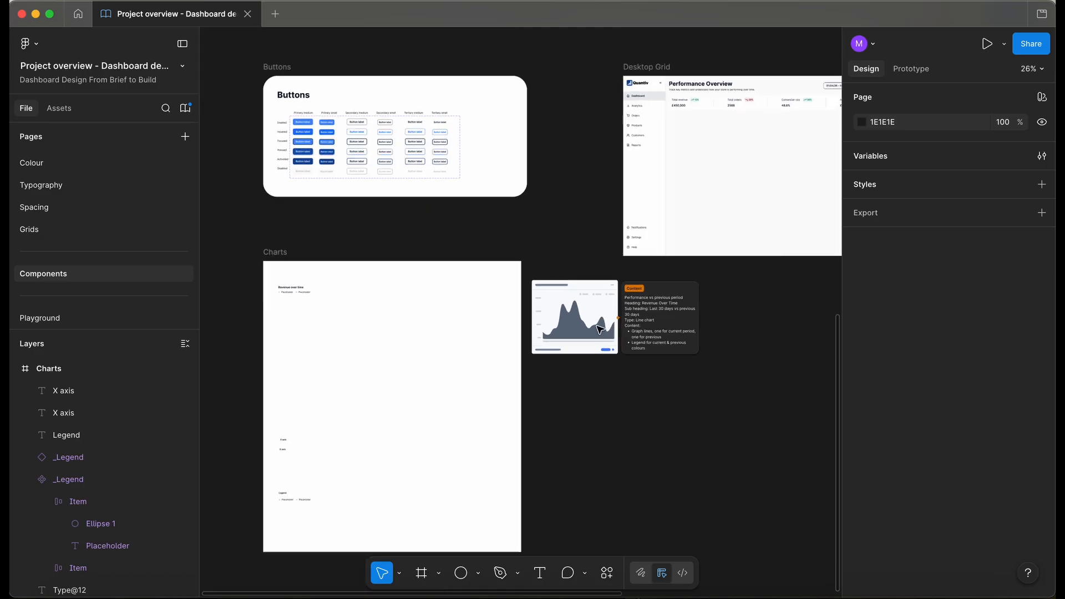
{"action": "scroll", "coordinate": [600, 329], "scroll_direction": "right", "scroll_amount": 1}
{"action": "scroll", "coordinate": [635, 188], "scroll_direction": "up", "scroll_amount": 5}
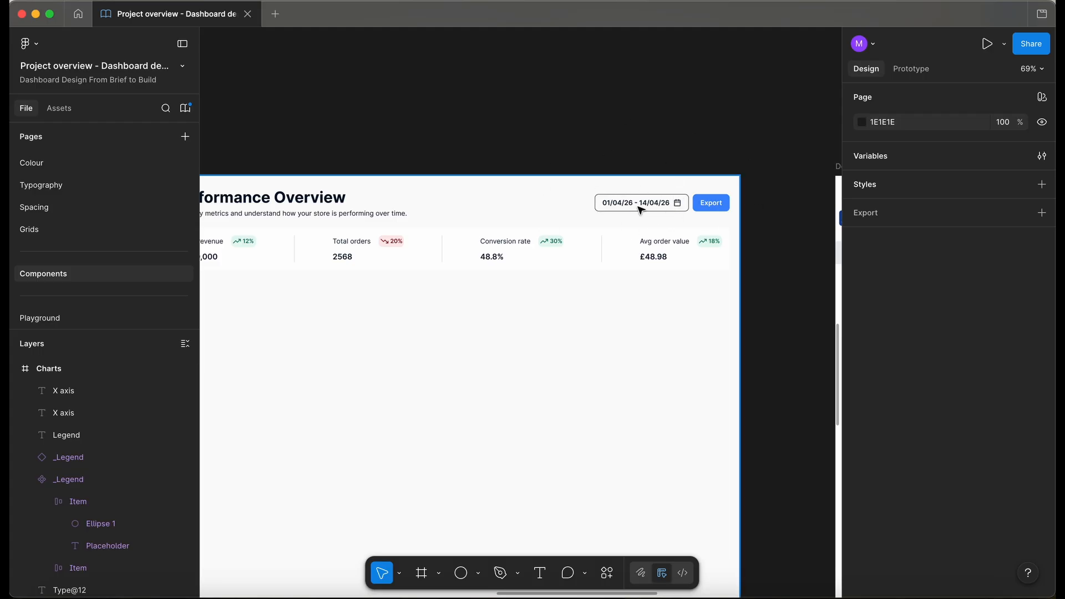
{"action": "scroll", "coordinate": [640, 210], "scroll_direction": "left", "scroll_amount": 1}
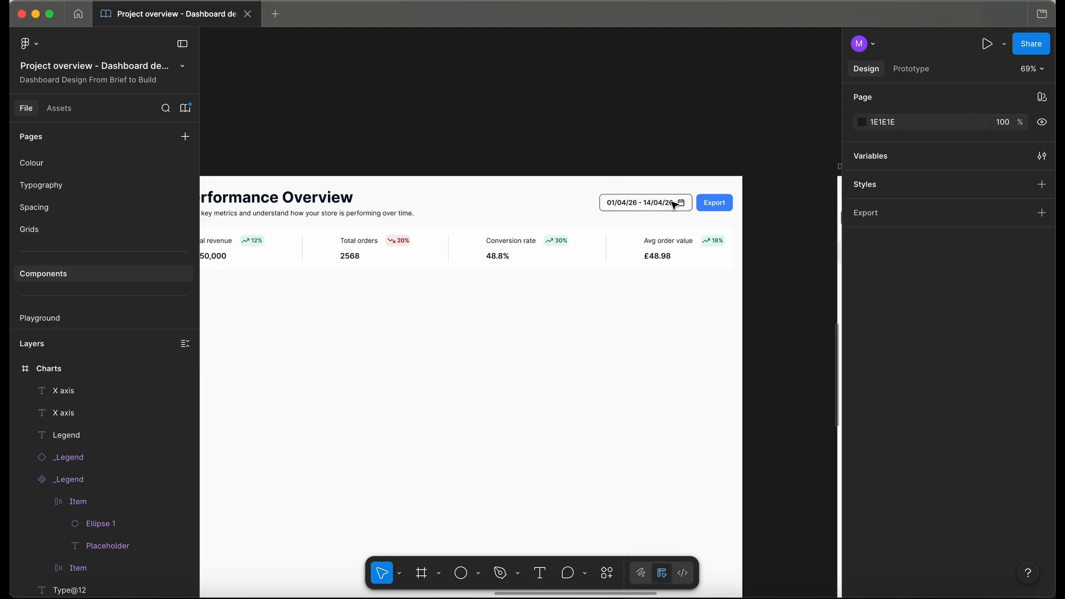
{"action": "scroll", "coordinate": [690, 233], "scroll_direction": "left", "scroll_amount": 10}
{"action": "scroll", "coordinate": [690, 233], "scroll_direction": "down", "scroll_amount": 5}
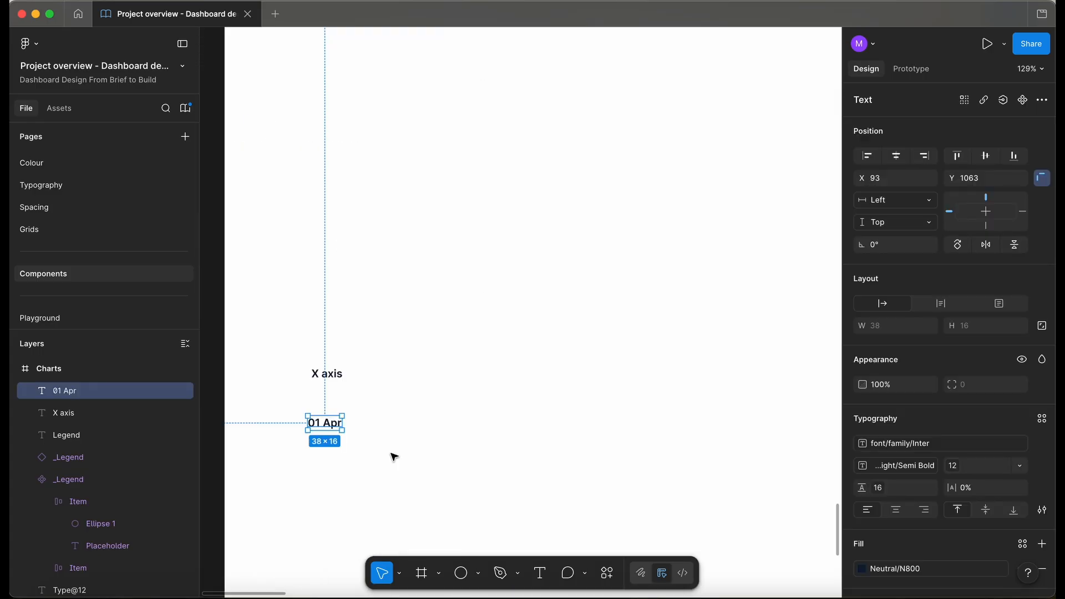
Duplicate the 01 Apr label to the right, wrap the labels in an auto layout frame named _xaxis and extend it to six labels.
{"action": "left_click_drag", "start_coordinate": [329, 430], "coordinate": [357, 430]}
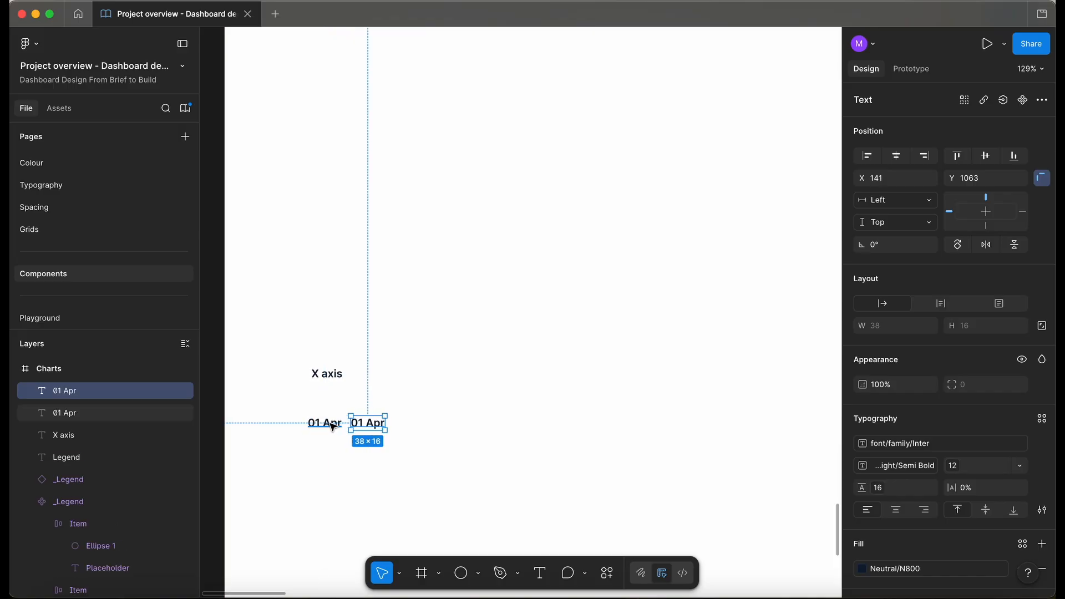
{"action": "left_click", "coordinate": [331, 426], "text": "shift"}
{"action": "key", "text": "shift+a"}
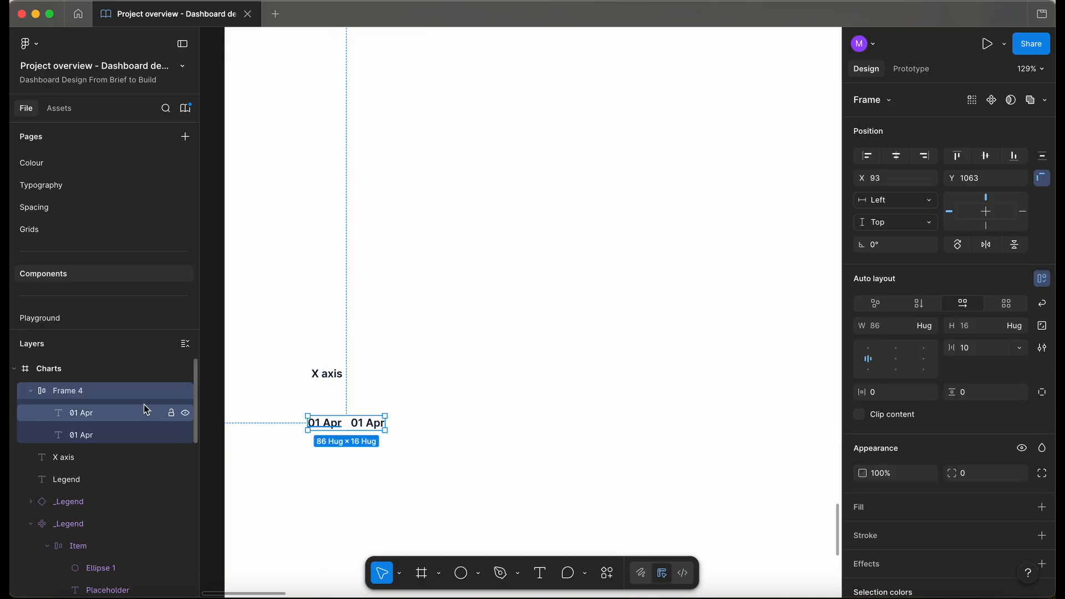
{"action": "key", "text": "super+r"}
{"action": "type", "text": "_"}
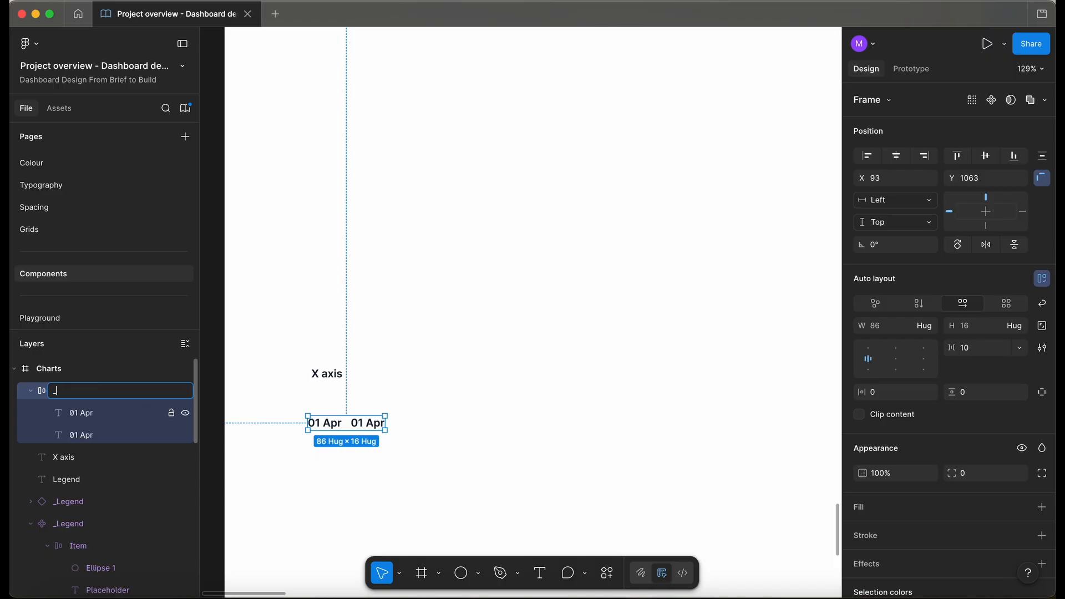
{"action": "type", "text": "xaxi"}
{"action": "type", "text": "s"}
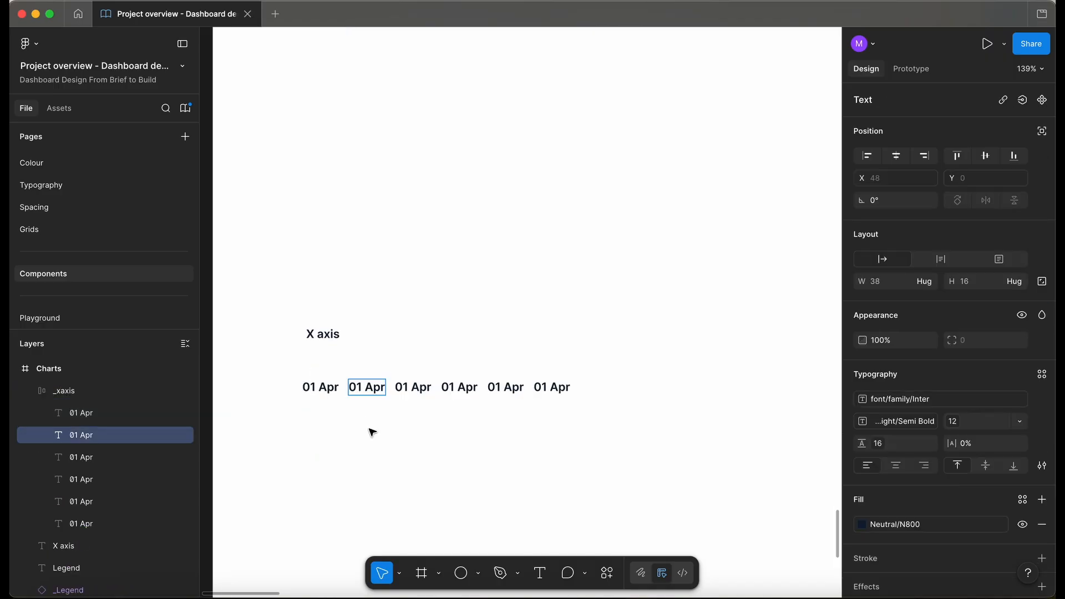
Set the second, third and fourth date labels in _xaxis to 03 Apr, 06 Apr and 09 Apr.
{"action": "key", "text": "BackSpace"}
{"action": "type", "text": "3"}
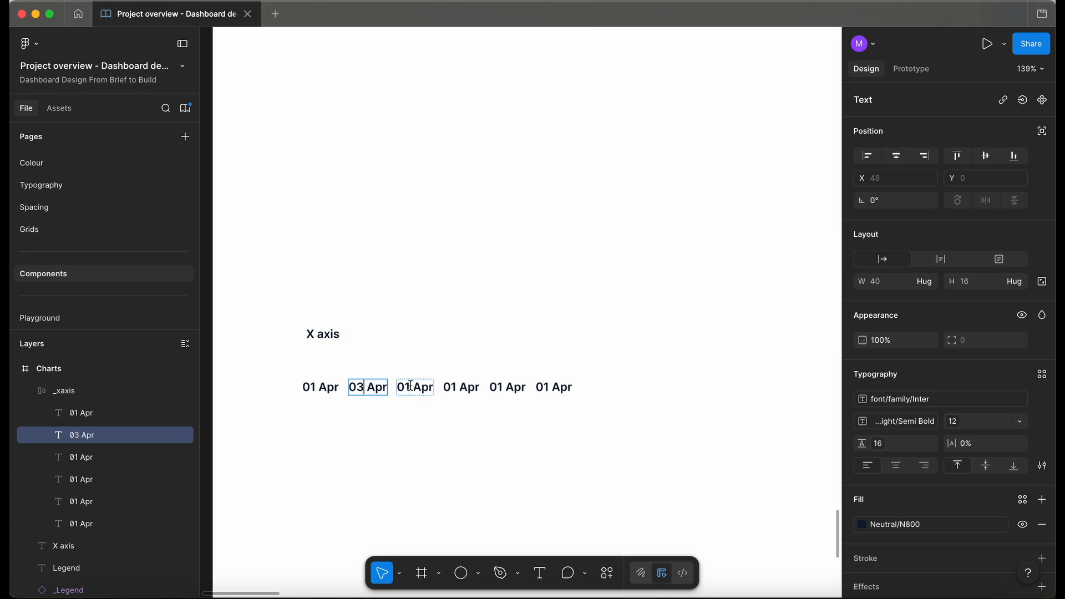
{"action": "left_click", "coordinate": [410, 386]}
{"action": "key", "text": "BackSpace"}
{"action": "type", "text": "6"}
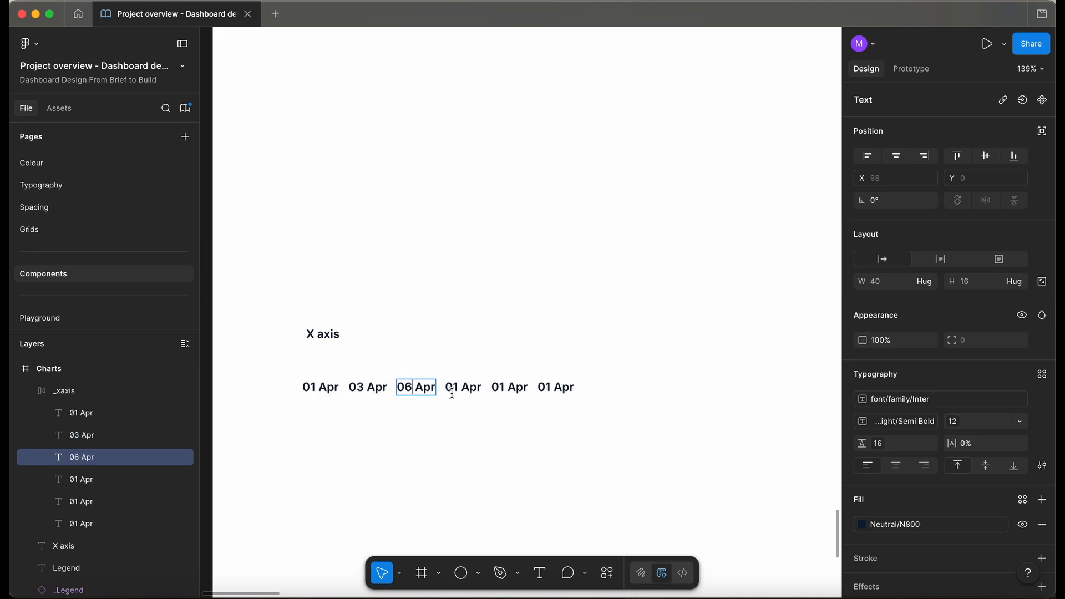
{"action": "left_click", "coordinate": [457, 387]}
{"action": "key", "text": "BackSpace"}
{"action": "type", "text": "9"}
Set the last two date labels in _xaxis to 12 Apr and 14 Apr.
{"action": "left_click", "coordinate": [506, 387]}
{"action": "key", "text": "BackSpace"}
{"action": "key", "text": "BackSpace"}
{"action": "type", "text": "12"}
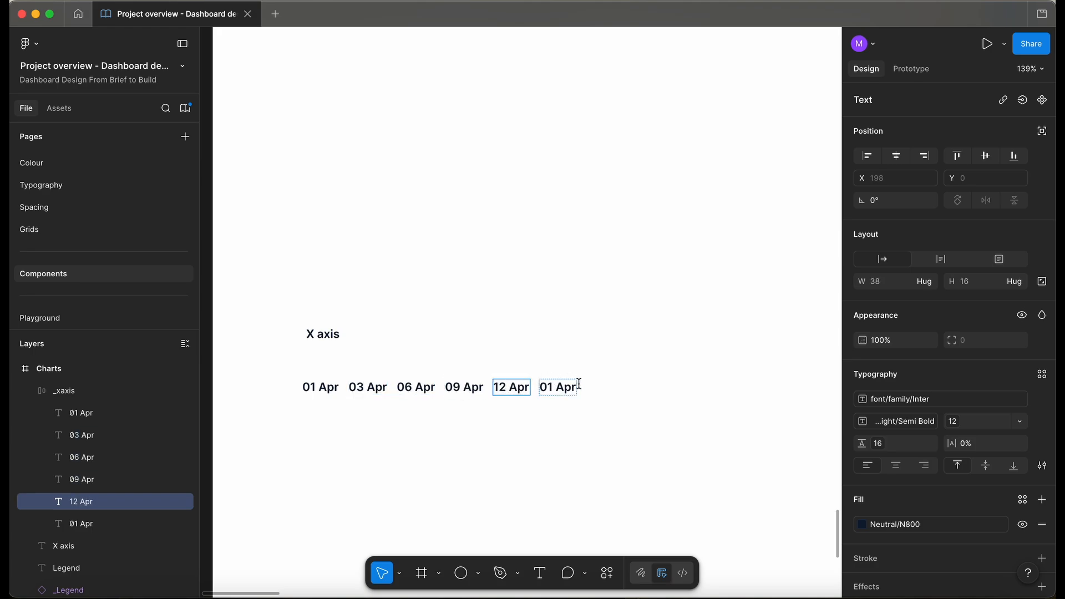
{"action": "left_click", "coordinate": [552, 387]}
{"action": "key", "text": "BackSpace"}
{"action": "key", "text": "BackSpace"}
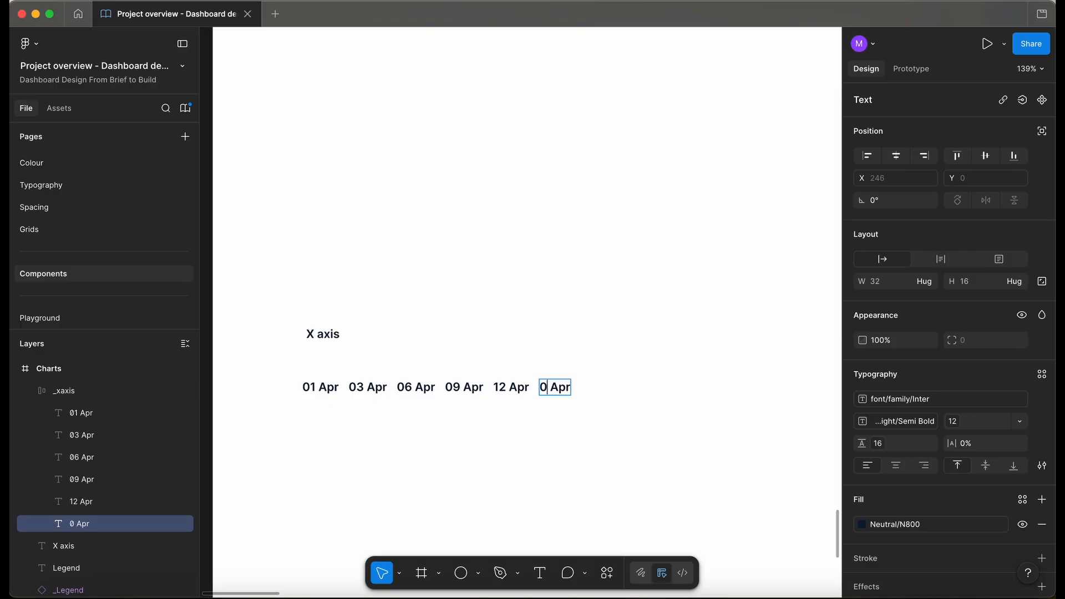
{"action": "type", "text": "14"}
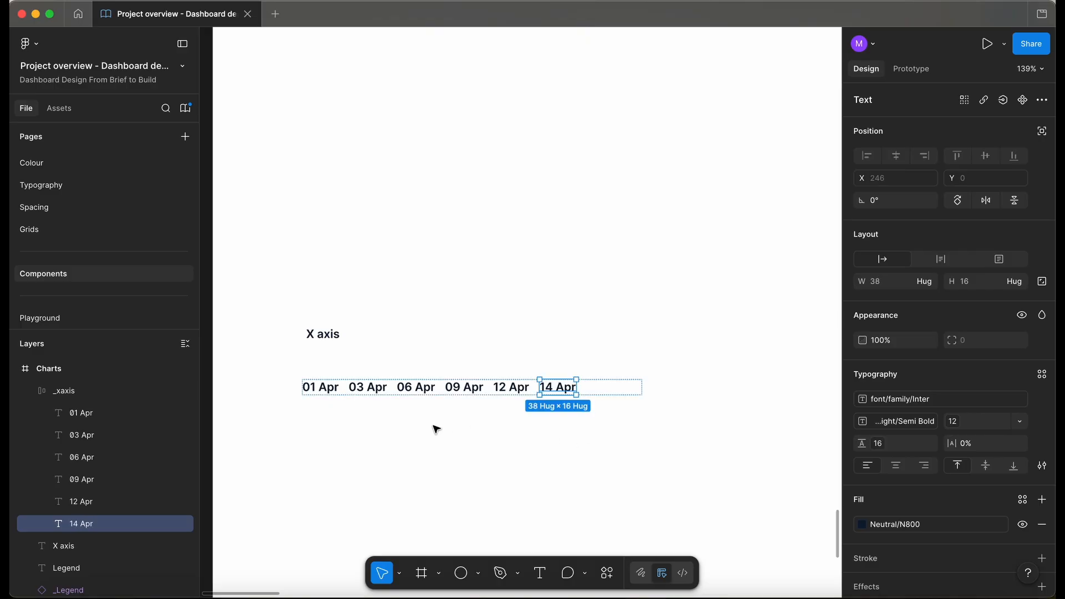
{"action": "left_click", "coordinate": [434, 429]}
Set the _xaxis frame's item gap to Auto and its horizontal padding to the 12px spacing variable.
{"action": "left_click", "coordinate": [465, 395]}
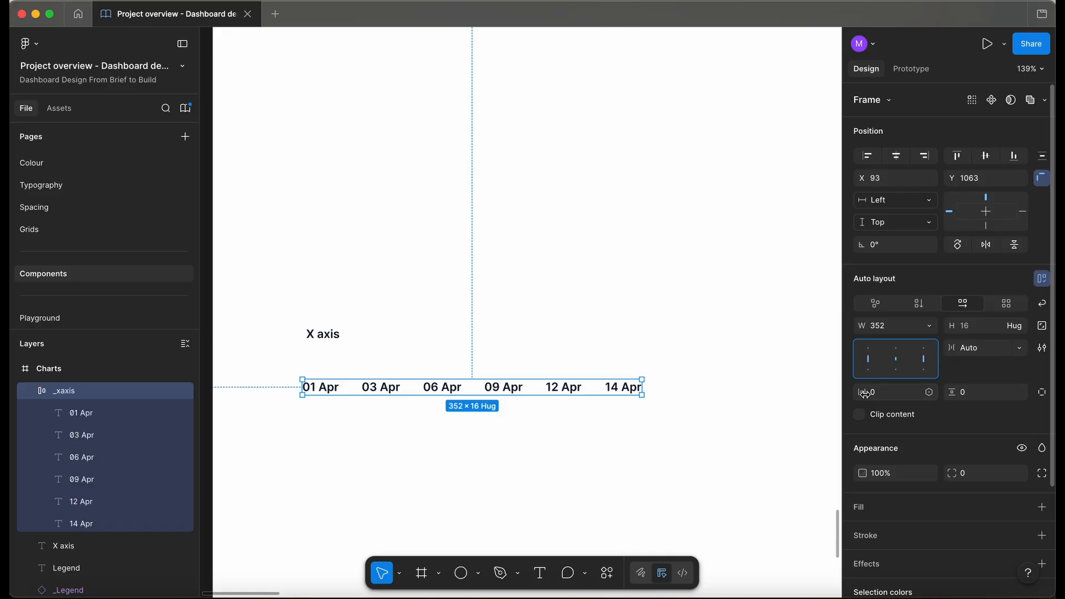
{"action": "left_click", "coordinate": [929, 392]}
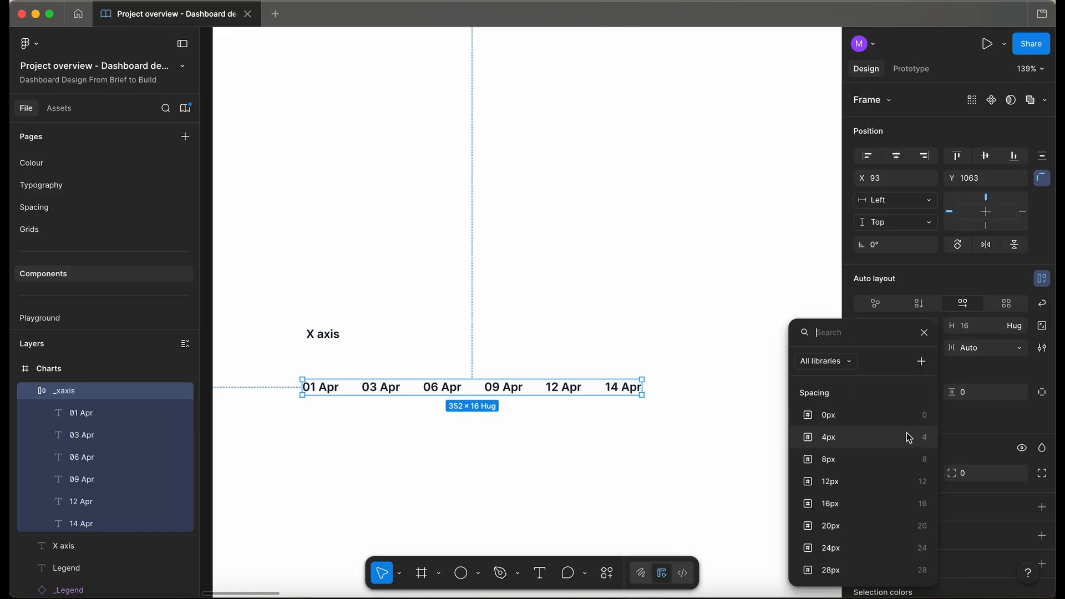
{"action": "left_click", "coordinate": [906, 432]}
{"action": "left_click", "coordinate": [930, 392]}
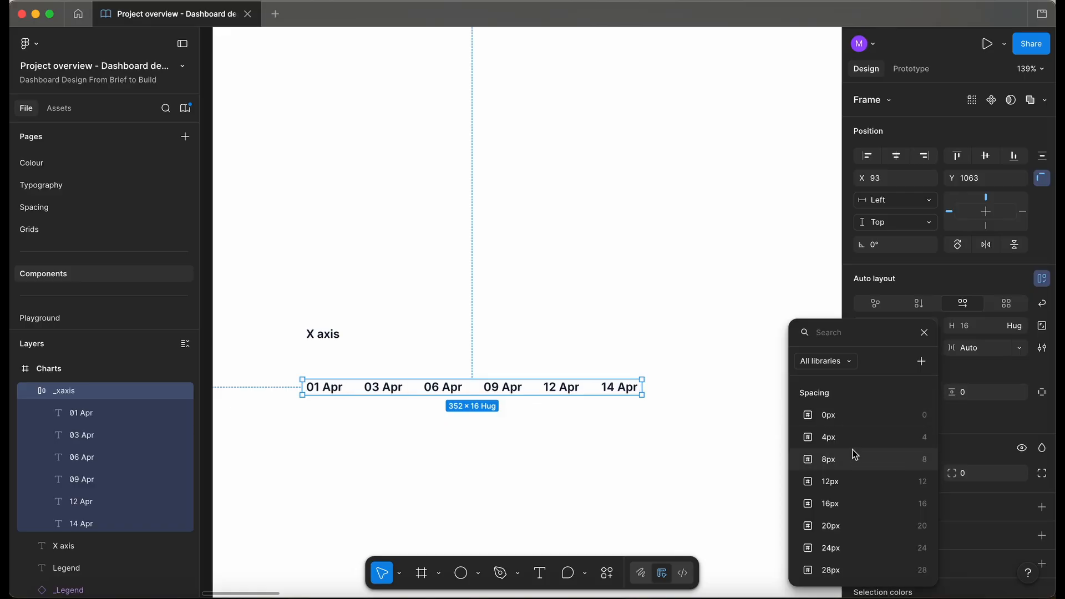
{"action": "left_click", "coordinate": [850, 481]}
{"action": "left_click", "coordinate": [564, 460]}
{"action": "scroll", "coordinate": [564, 460], "scroll_direction": "down", "scroll_amount": 2}
{"action": "scroll", "coordinate": [565, 463], "scroll_direction": "down", "scroll_amount": 2}
{"action": "scroll", "coordinate": [566, 463], "scroll_direction": "right", "scroll_amount": 2}
{"action": "left_click", "coordinate": [472, 331]}
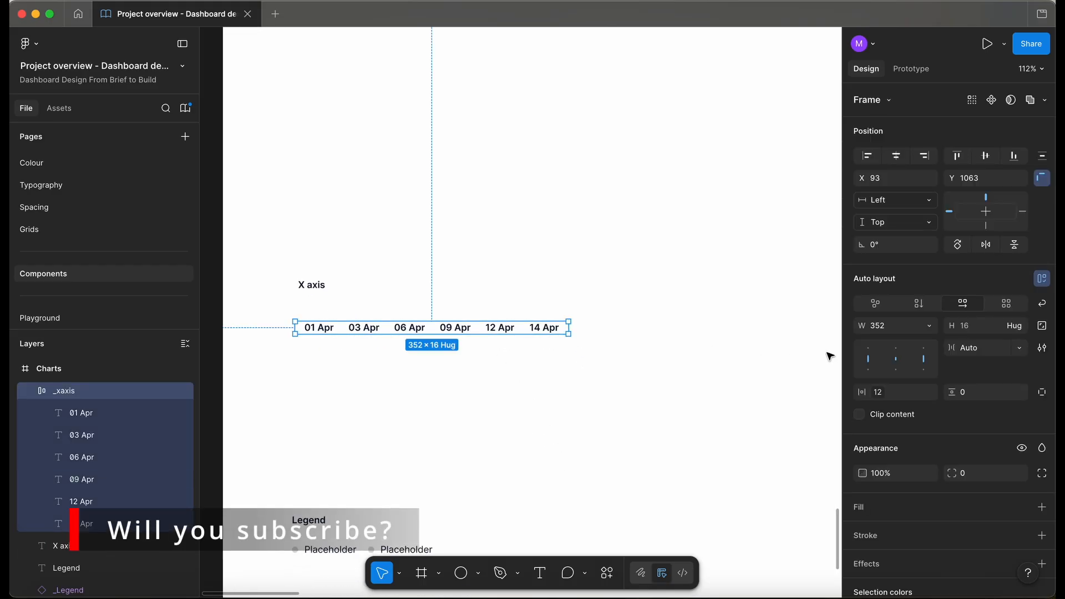
Apply the 0px spacing variable to the _xaxis frame's vertical padding and turn the frame into a component.
{"action": "left_click", "coordinate": [1021, 392]}
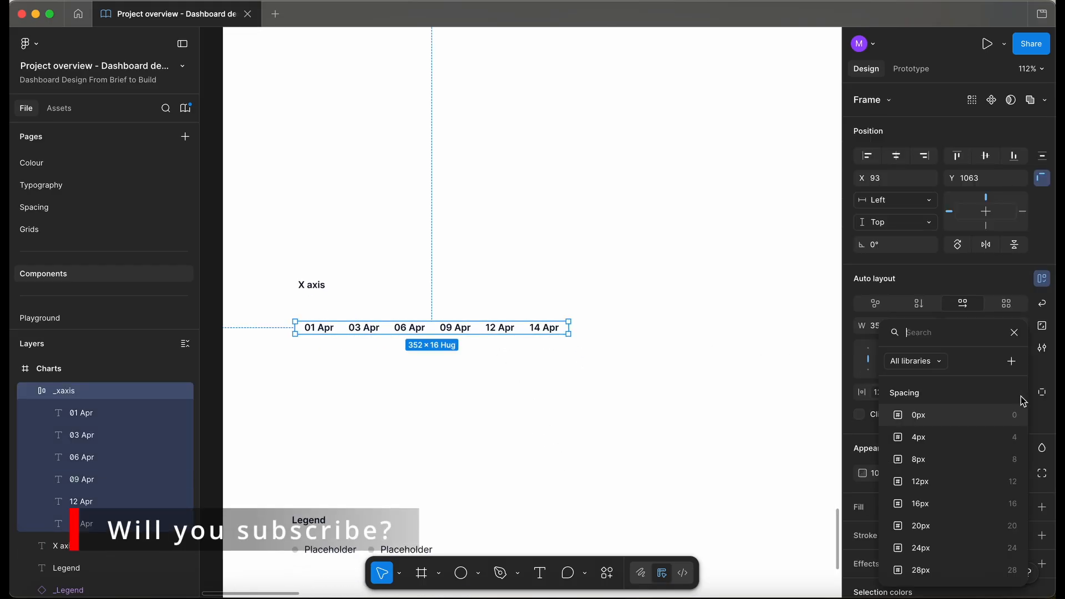
{"action": "left_click", "coordinate": [927, 414]}
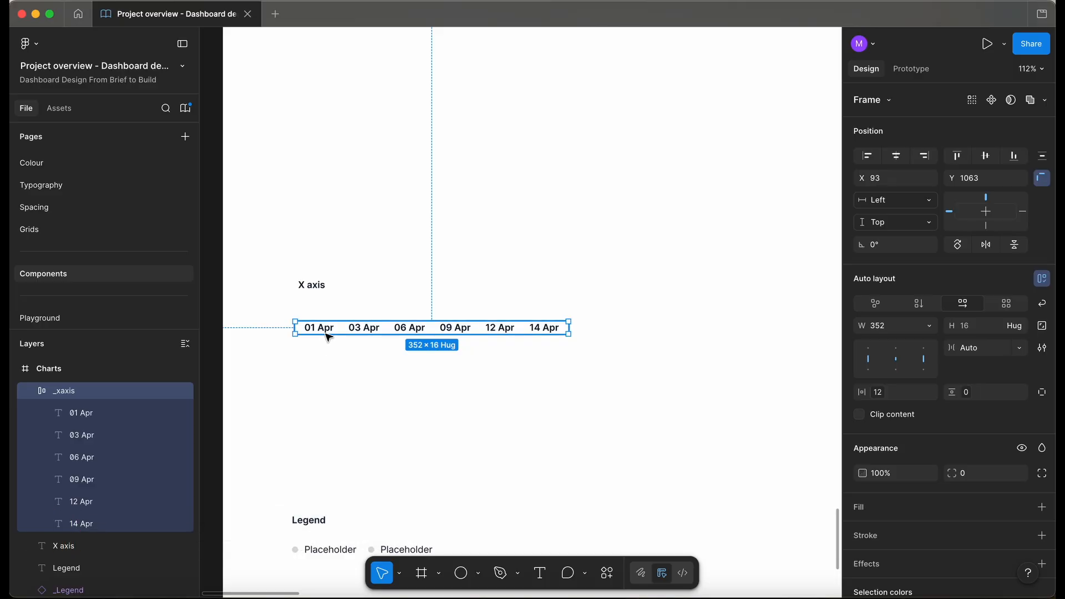
{"action": "key", "text": "super+alt+k"}
{"action": "scroll", "coordinate": [342, 350], "scroll_direction": "down", "scroll_amount": 3}
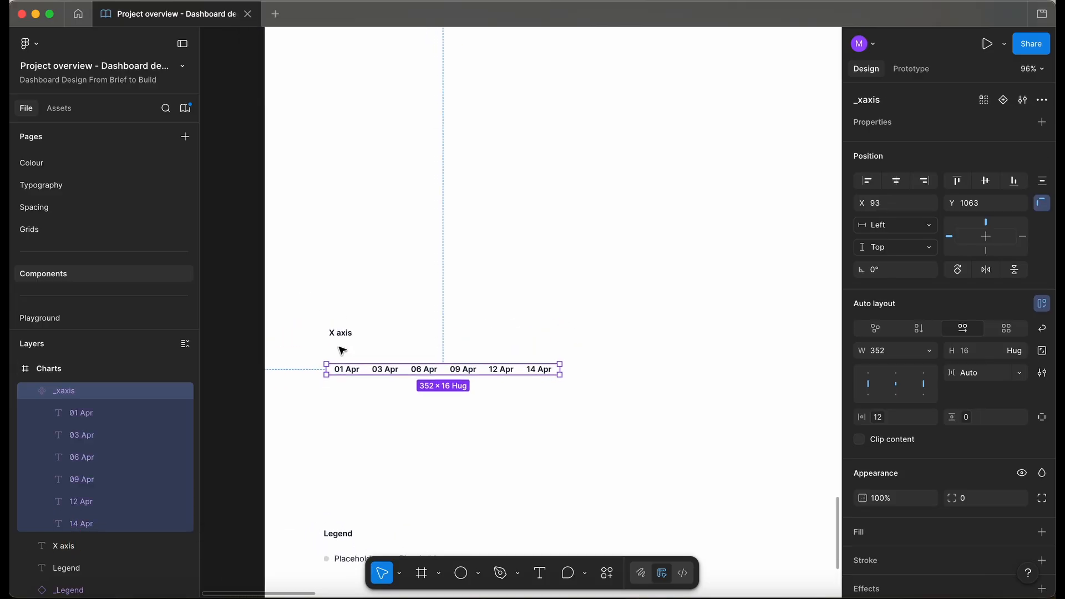
Place an instance of the _xaxis component below the Revenue over time heading, at about X 87, Y 384.
{"action": "left_click_drag", "start_coordinate": [395, 401], "coordinate": [394, 163]}
{"action": "scroll", "coordinate": [394, 163], "scroll_direction": "up", "scroll_amount": 5}
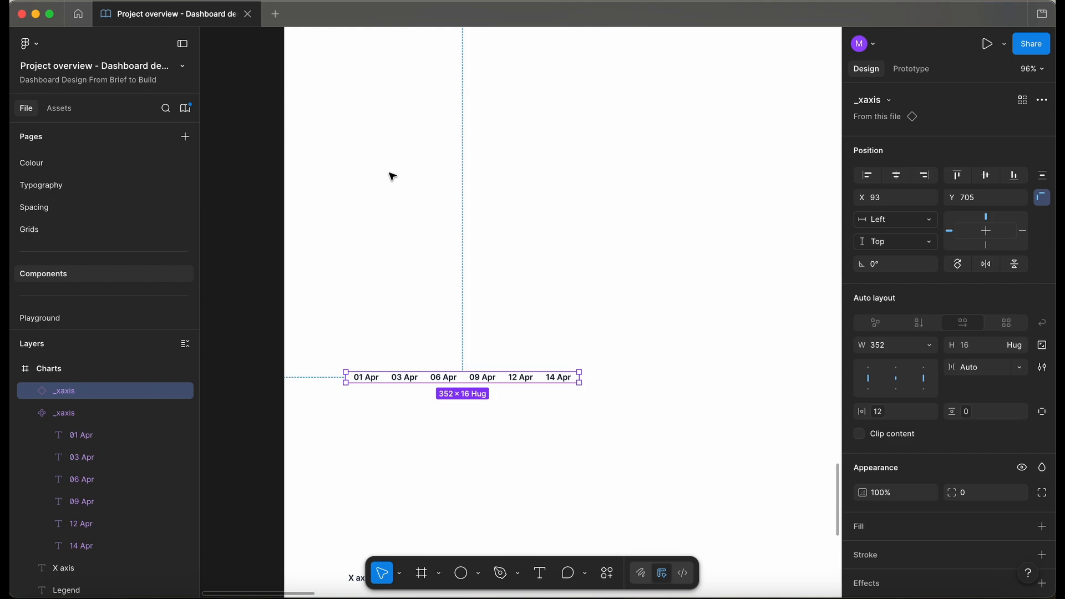
{"action": "scroll", "coordinate": [403, 427], "scroll_direction": "down", "scroll_amount": 5}
{"action": "left_click_drag", "start_coordinate": [404, 409], "coordinate": [425, 276]}
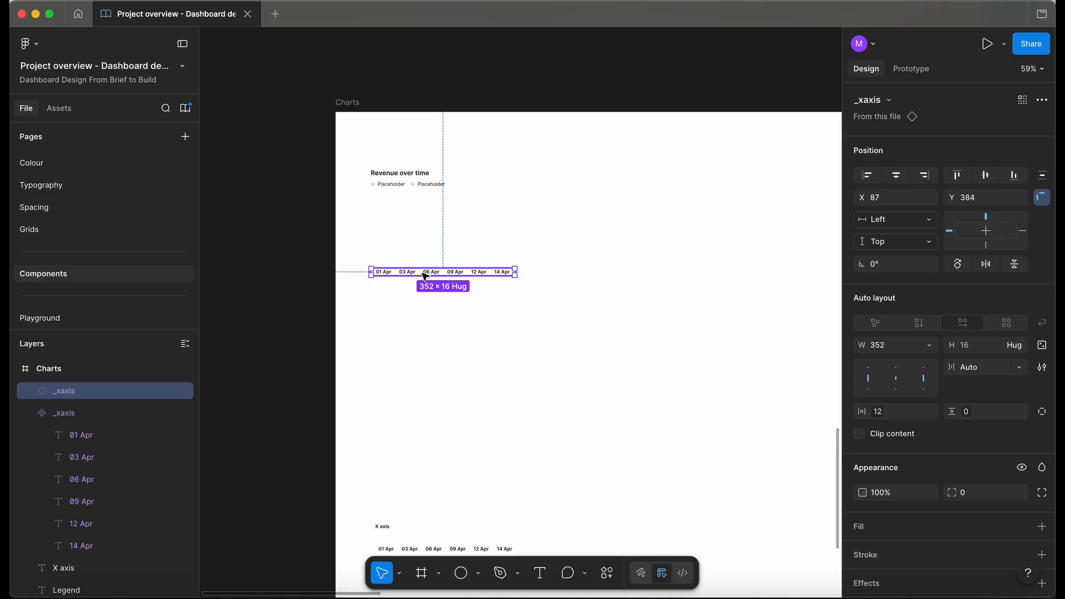
Duplicate the _xaxis component below the Y axis label, at about X 88, Y 1312, and detach the copy.
{"action": "scroll", "coordinate": [423, 273], "scroll_direction": "down", "scroll_amount": 10}
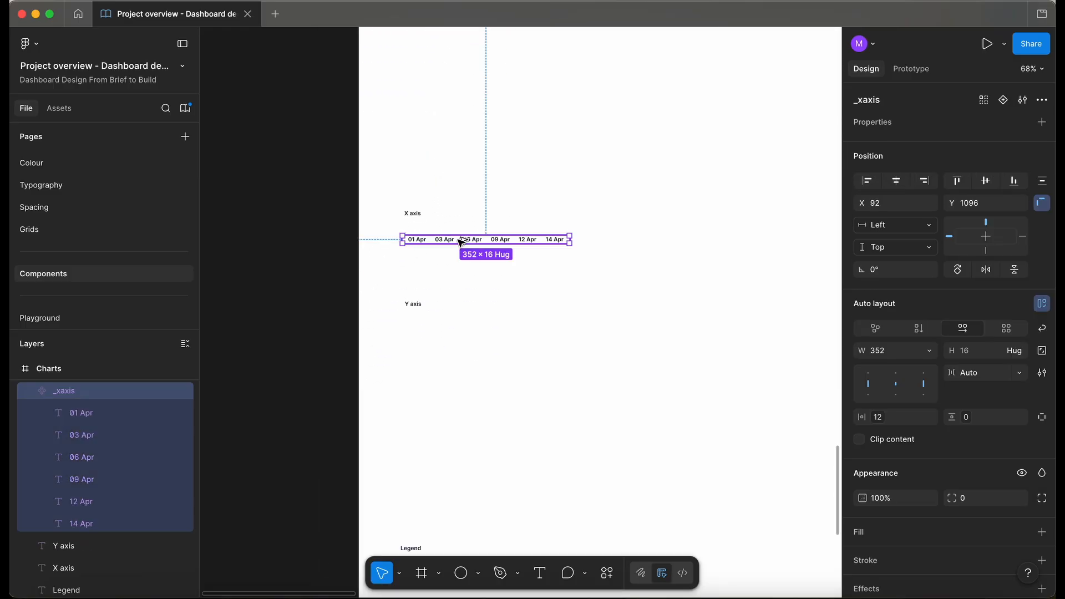
{"action": "left_click_drag", "start_coordinate": [461, 242], "coordinate": [458, 345]}
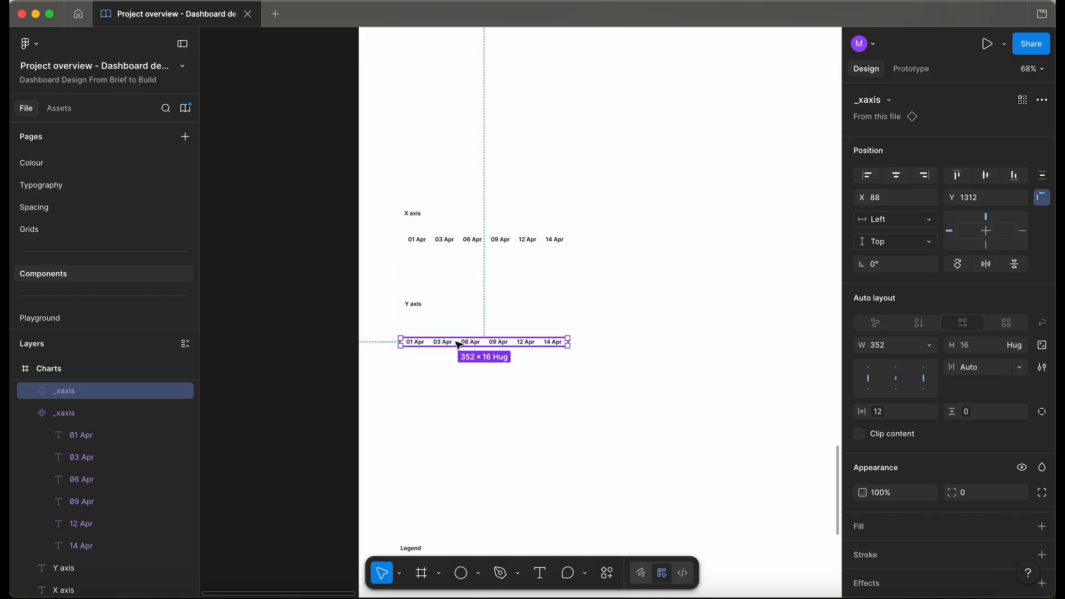
{"action": "scroll", "coordinate": [422, 341], "scroll_direction": "up", "scroll_amount": 5}
{"action": "right_click", "coordinate": [425, 340]}
{"action": "left_click", "coordinate": [475, 419]}
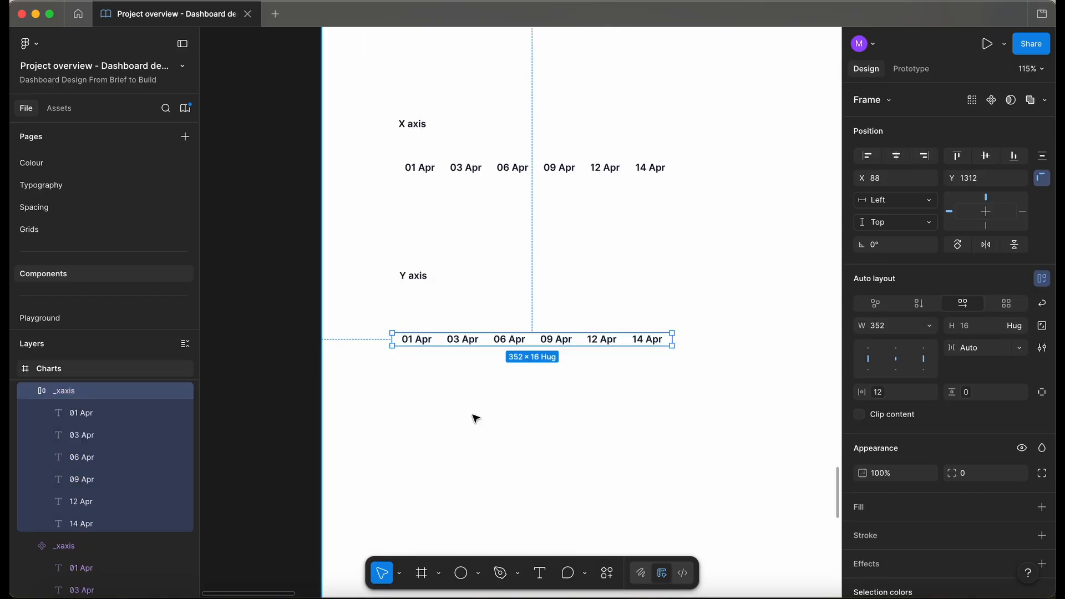
Rename the detached axis frame below the Y axis label to _yaxis.
{"action": "key", "text": "super+r"}
{"action": "key", "text": "Left"}
{"action": "key", "text": "Right"}
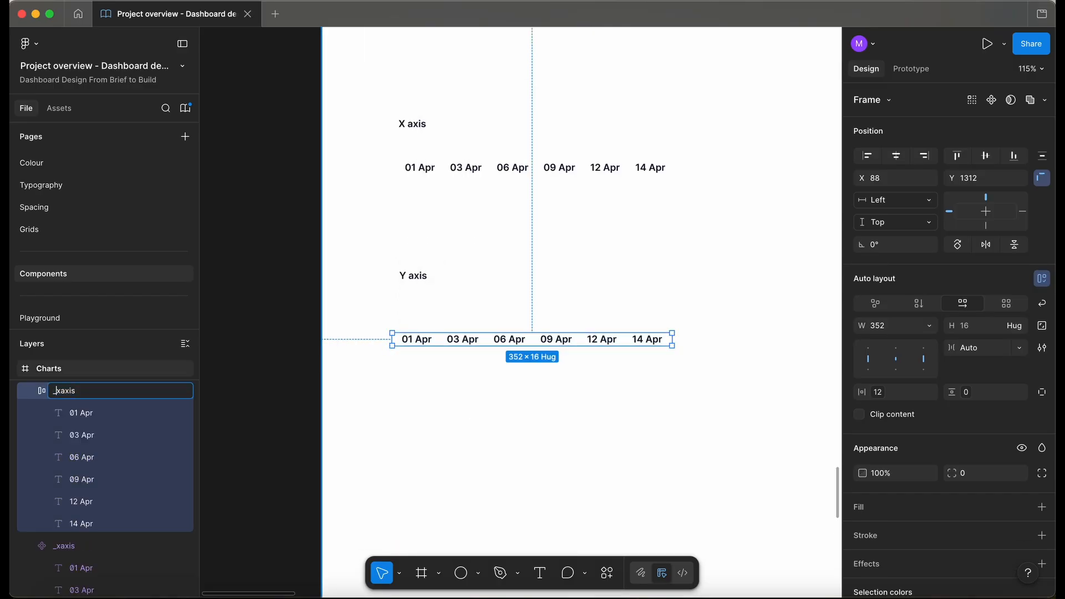
{"action": "type", "text": "y"}
{"action": "key", "text": "Return"}
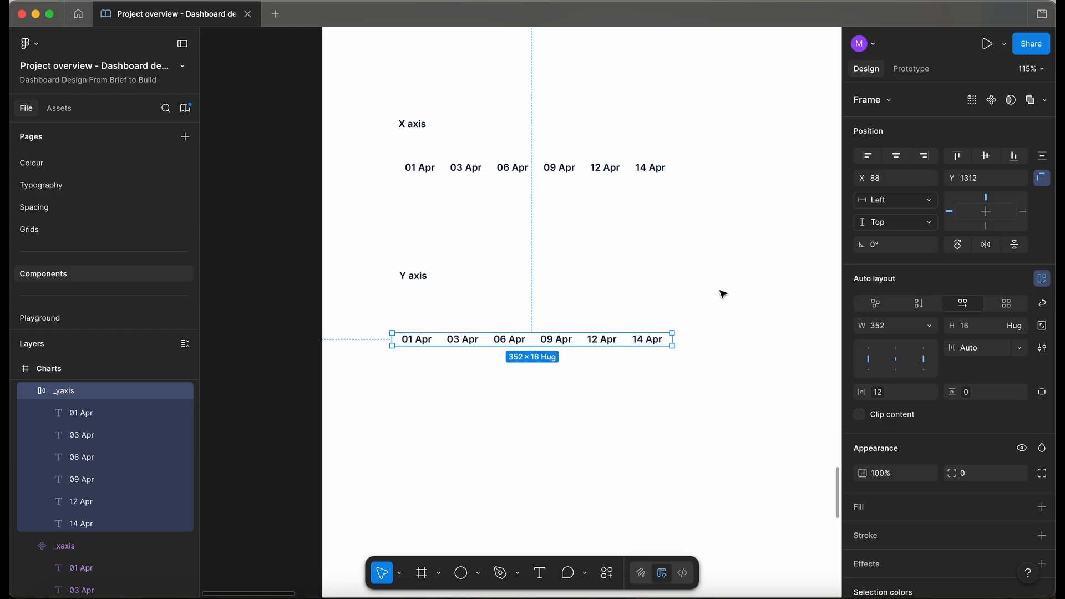
Stack the _yaxis labels vertically, make the frame hug its width, and set the gap between labels to Auto.
{"action": "left_click", "coordinate": [919, 303]}
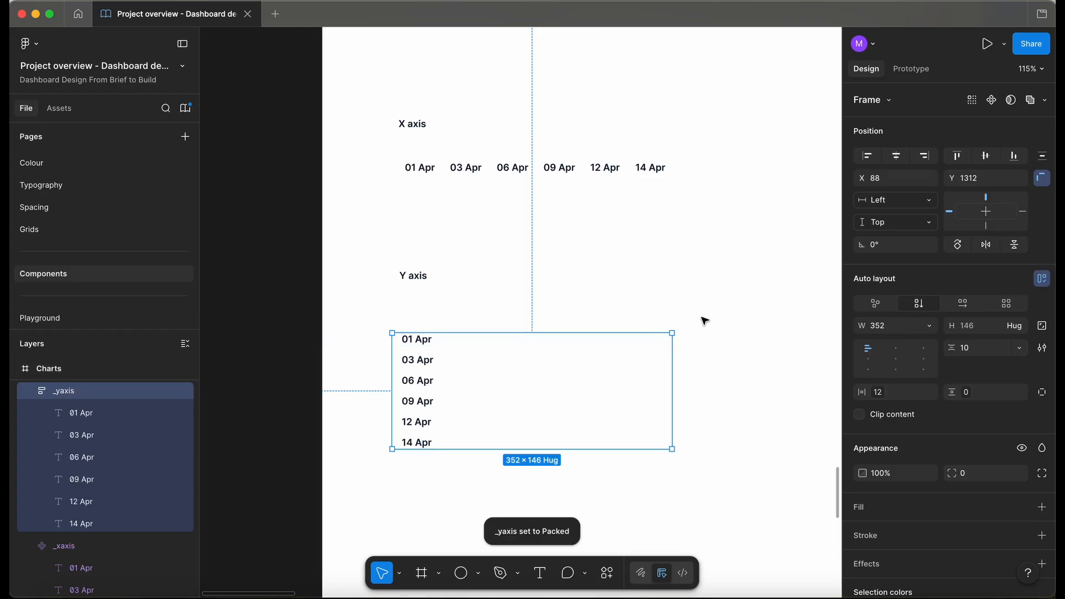
{"action": "double_click", "coordinate": [669, 377]}
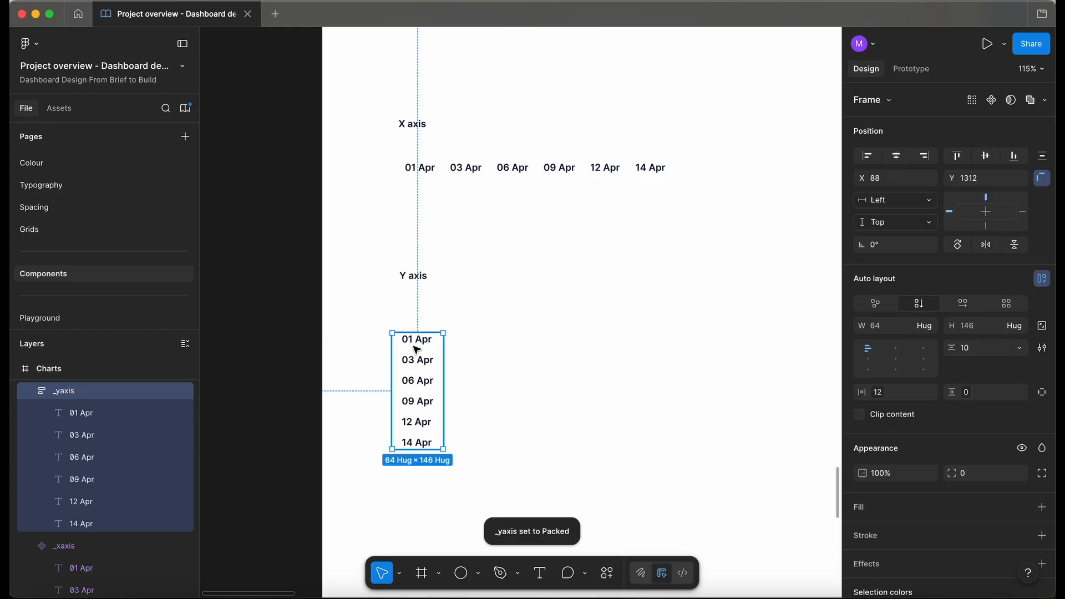
{"action": "scroll", "coordinate": [418, 349], "scroll_direction": "up", "scroll_amount": 2}
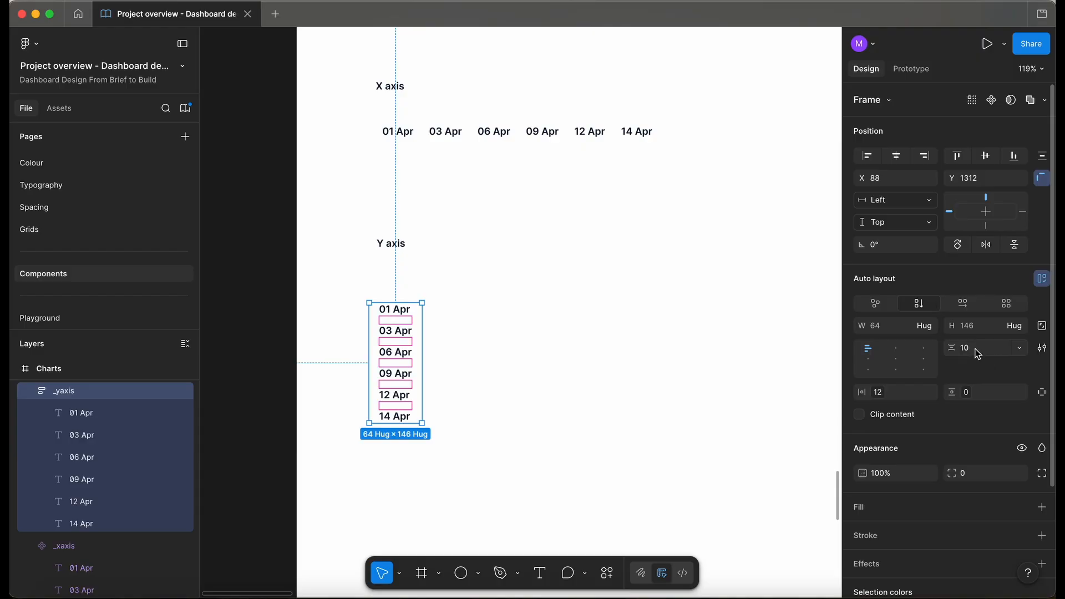
{"action": "double_click", "coordinate": [869, 350]}
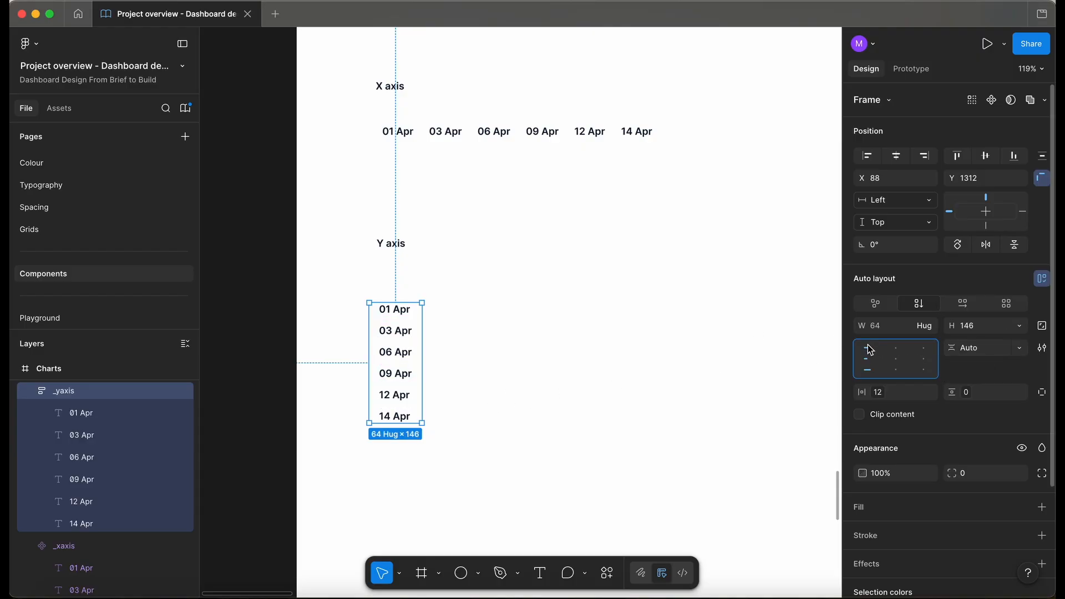
Set the _yaxis frame's horizontal padding to 0 and its vertical padding to 12.
{"action": "left_click", "coordinate": [879, 397]}
{"action": "left_click", "coordinate": [821, 410]}
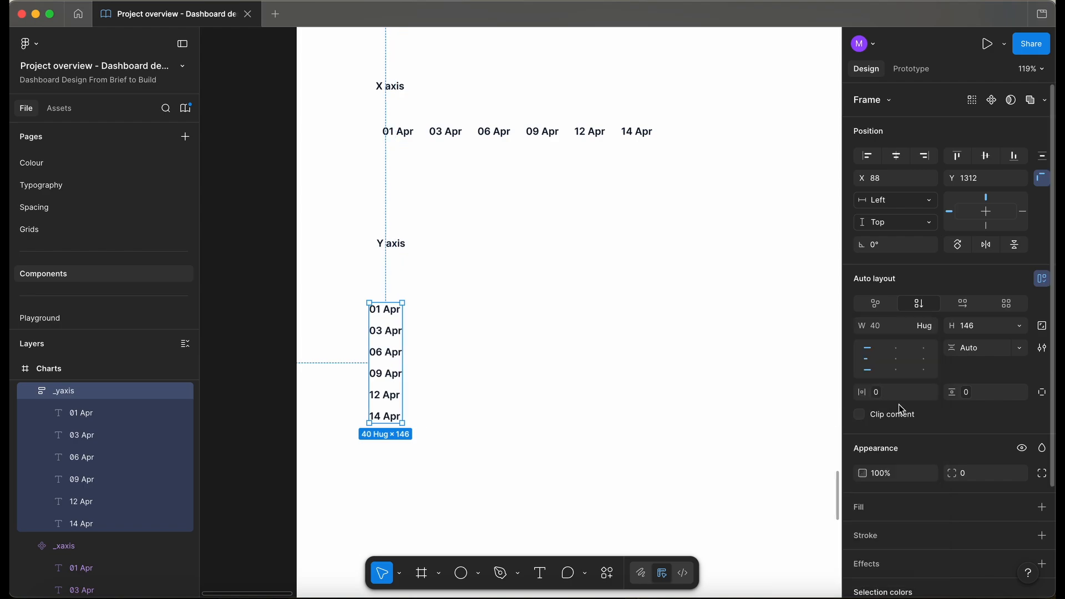
{"action": "left_click", "coordinate": [968, 397]}
{"action": "left_click", "coordinate": [920, 482]}
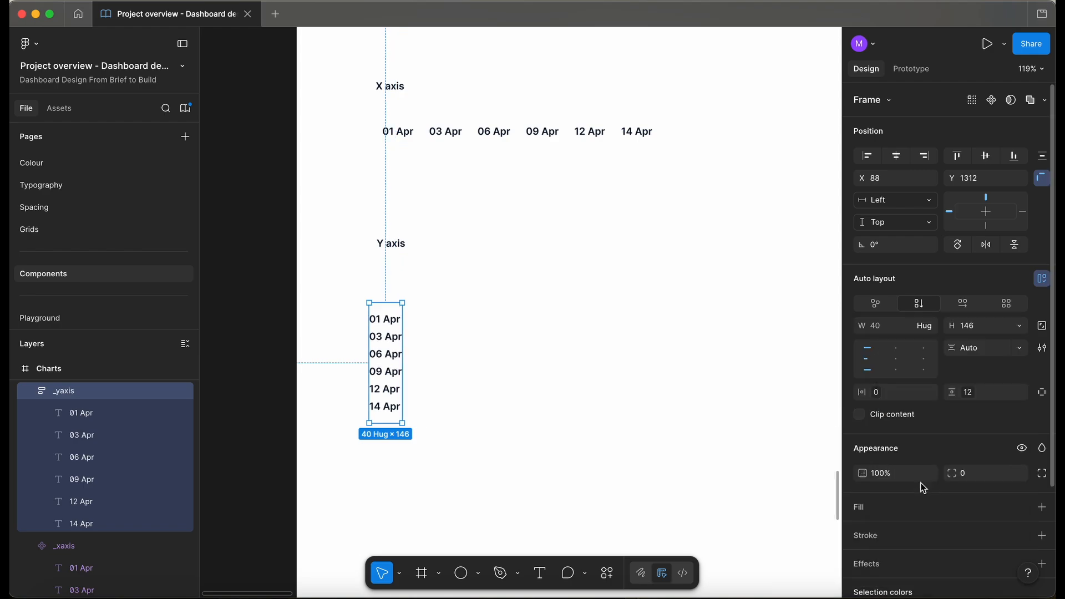
Stretch the _yaxis frame to a height of 352 and turn it into a component.
{"action": "left_click_drag", "start_coordinate": [387, 423], "coordinate": [386, 491]}
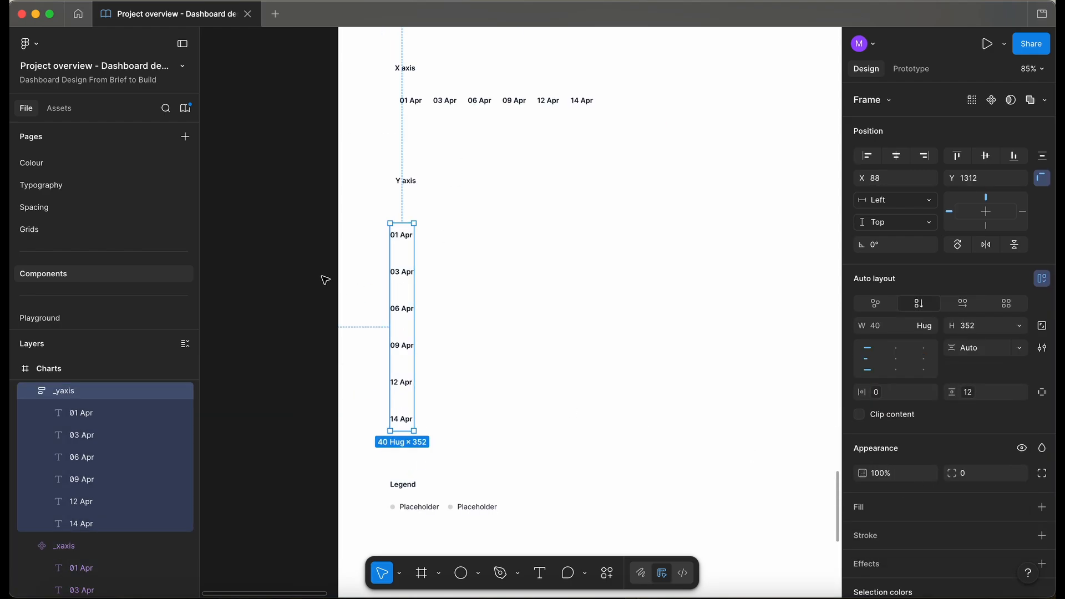
{"action": "left_click", "coordinate": [307, 312]}
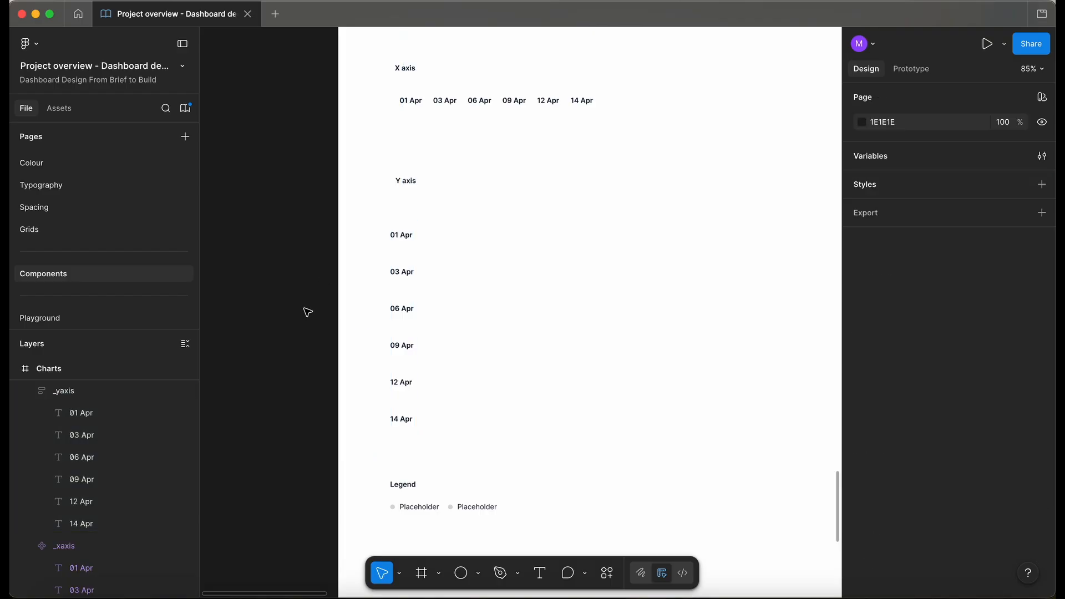
{"action": "left_click", "coordinate": [410, 292]}
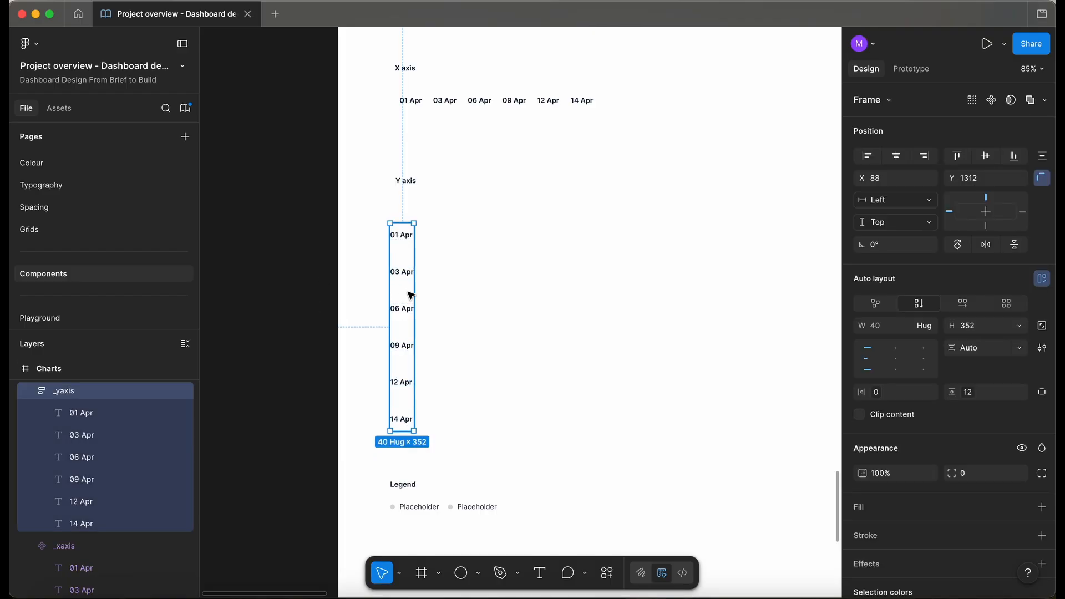
{"action": "key", "text": "super+alt+k"}
Place an instance of the _yaxis component below the Revenue over time heading and its legend.
{"action": "scroll", "coordinate": [411, 293], "scroll_direction": "down", "scroll_amount": 5}
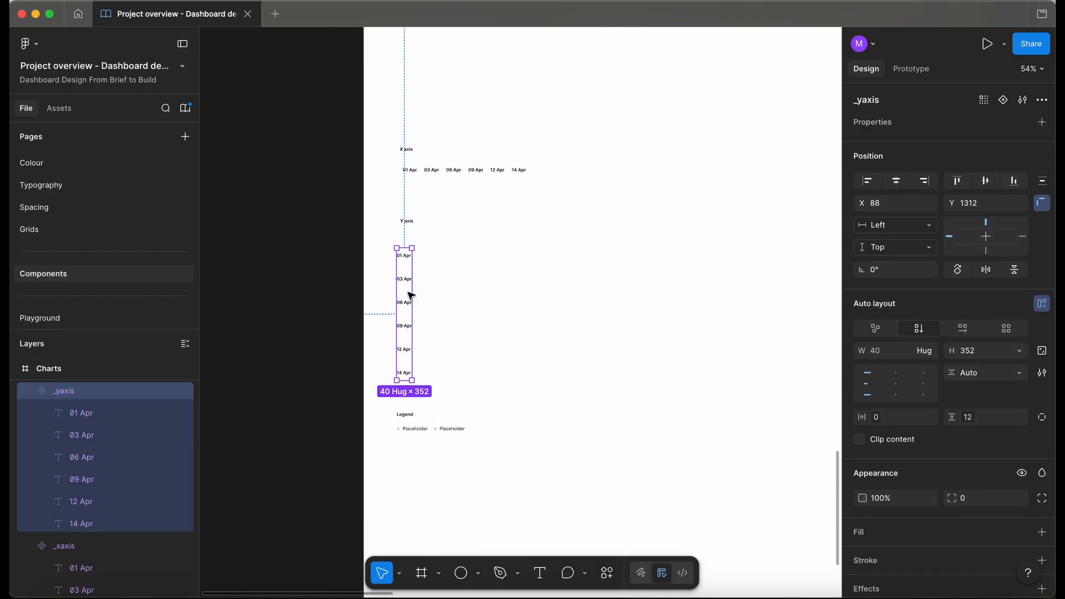
{"action": "left_click_drag", "start_coordinate": [408, 293], "coordinate": [415, 87]}
{"action": "scroll", "coordinate": [415, 88], "scroll_direction": "up", "scroll_amount": 6}
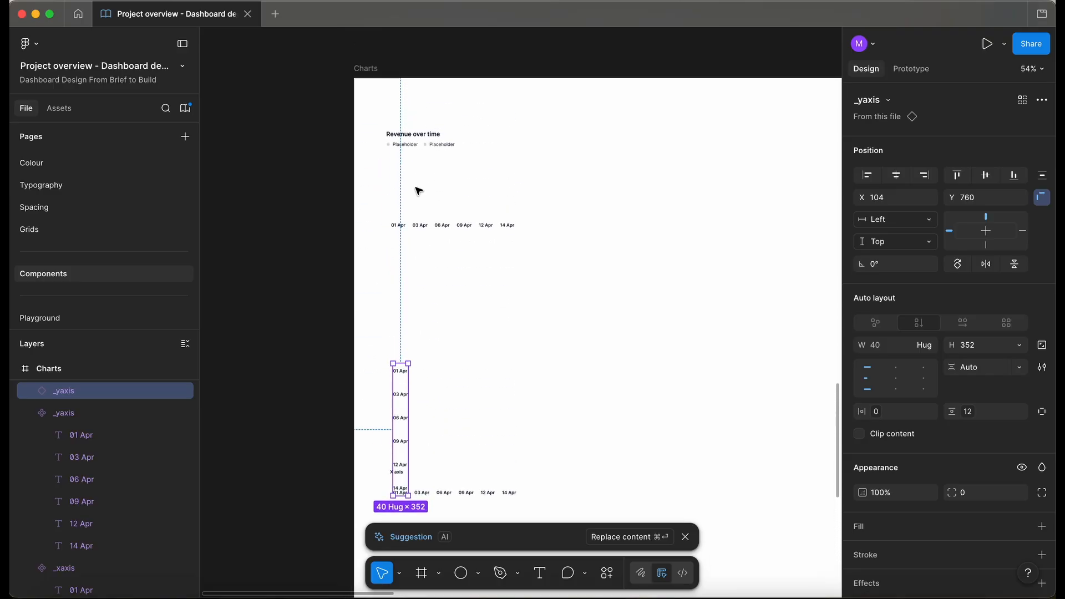
{"action": "left_click_drag", "start_coordinate": [402, 417], "coordinate": [382, 203]}
Move the _xaxis instance to about X 122, Y 533 at the foot of the _yaxis instance, and shift the _yaxis instance slightly right.
{"action": "left_click_drag", "start_coordinate": [435, 226], "coordinate": [446, 284]}
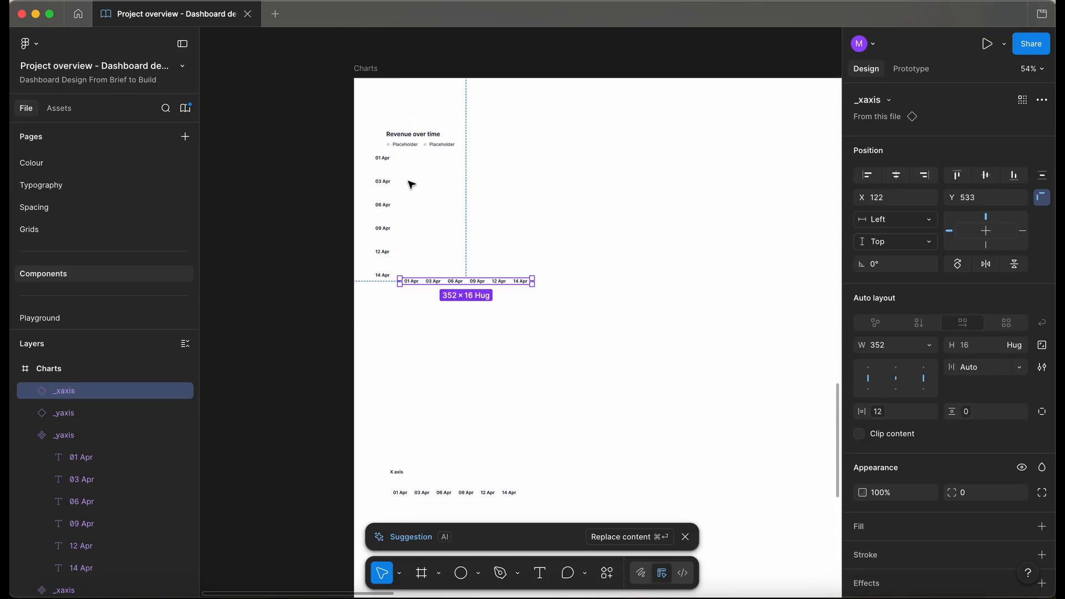
{"action": "scroll", "coordinate": [409, 182], "scroll_direction": "up", "scroll_amount": 5}
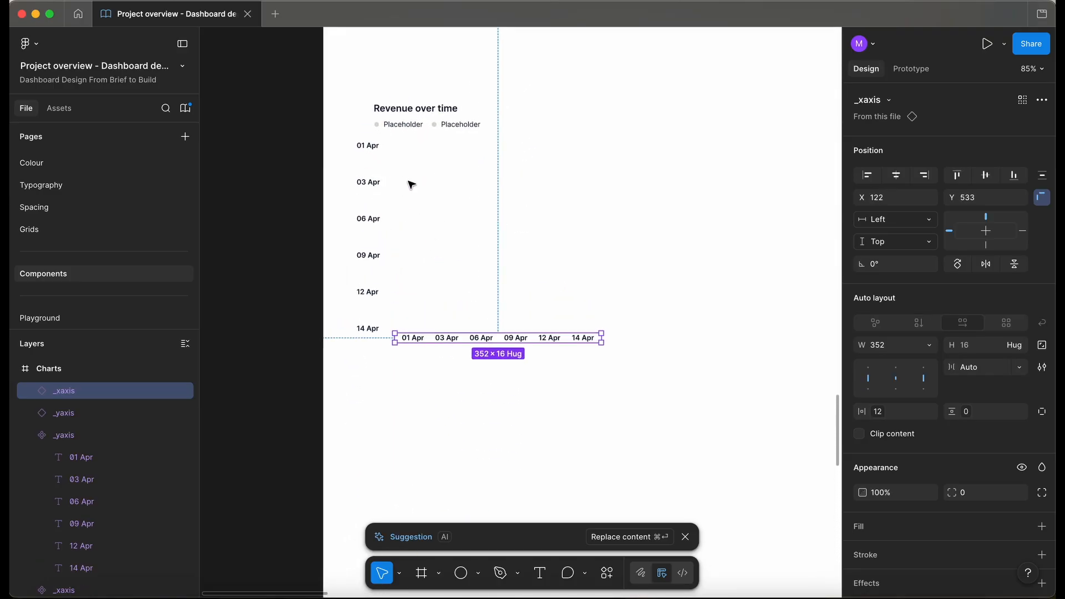
{"action": "left_click", "coordinate": [365, 214]}
{"action": "left_click_drag", "start_coordinate": [368, 214], "coordinate": [372, 215]}
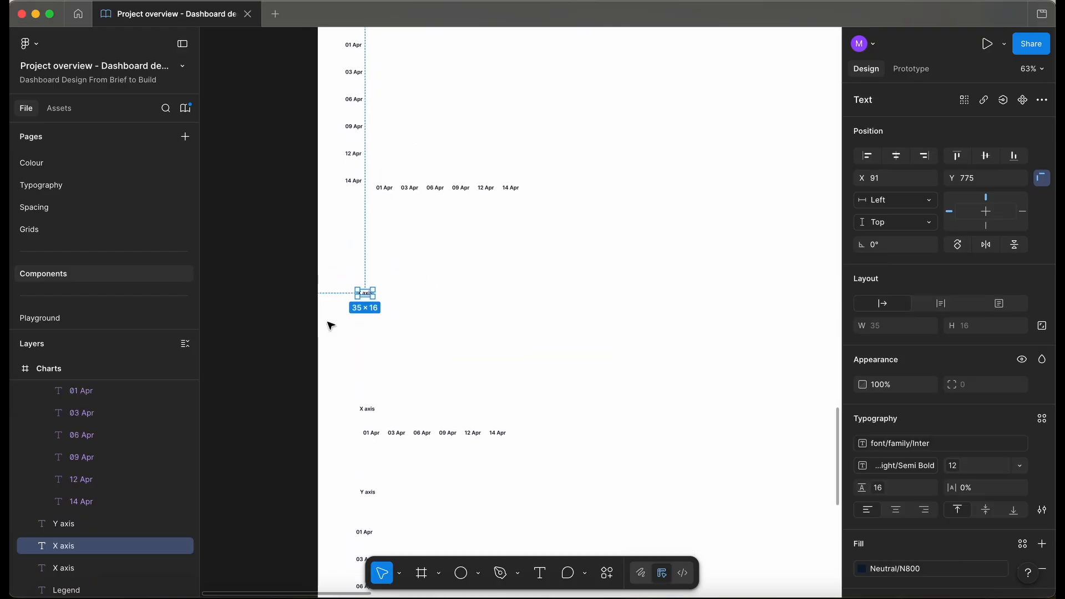
Examine the axis components and compare them with the line chart wireframe and its Content note.
{"action": "scroll", "coordinate": [331, 325], "scroll_direction": "down", "scroll_amount": 5}
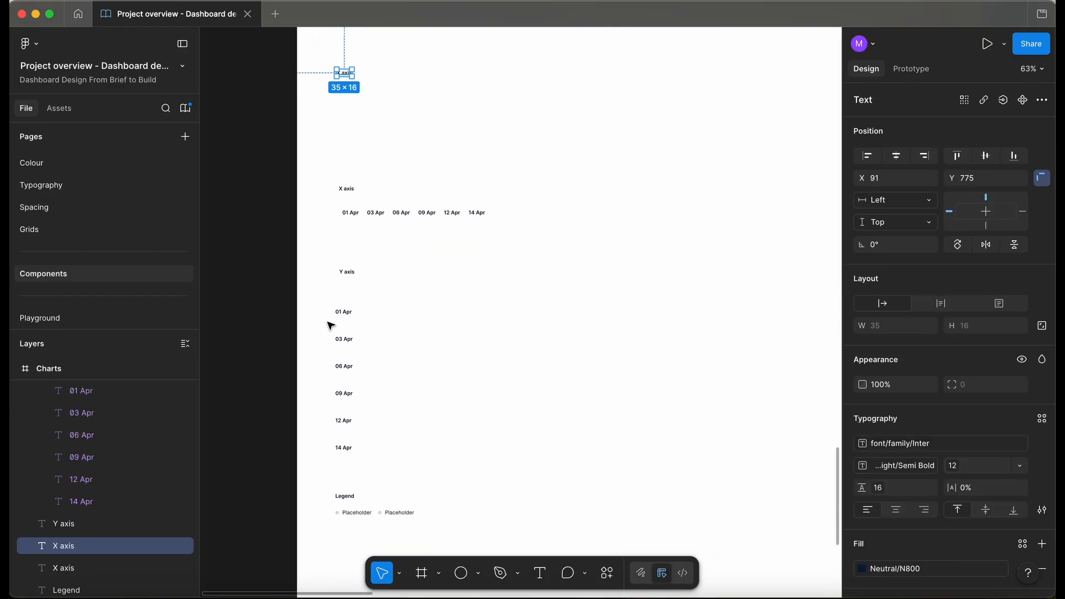
{"action": "scroll", "coordinate": [347, 368], "scroll_direction": "up", "scroll_amount": 5}
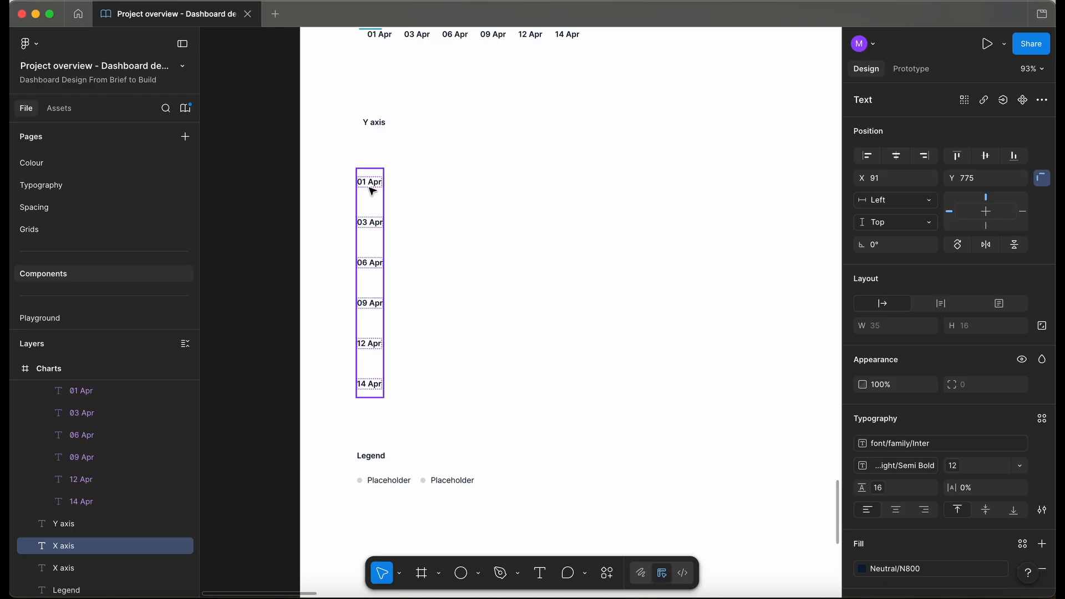
{"action": "scroll", "coordinate": [371, 191], "scroll_direction": "down", "scroll_amount": 5}
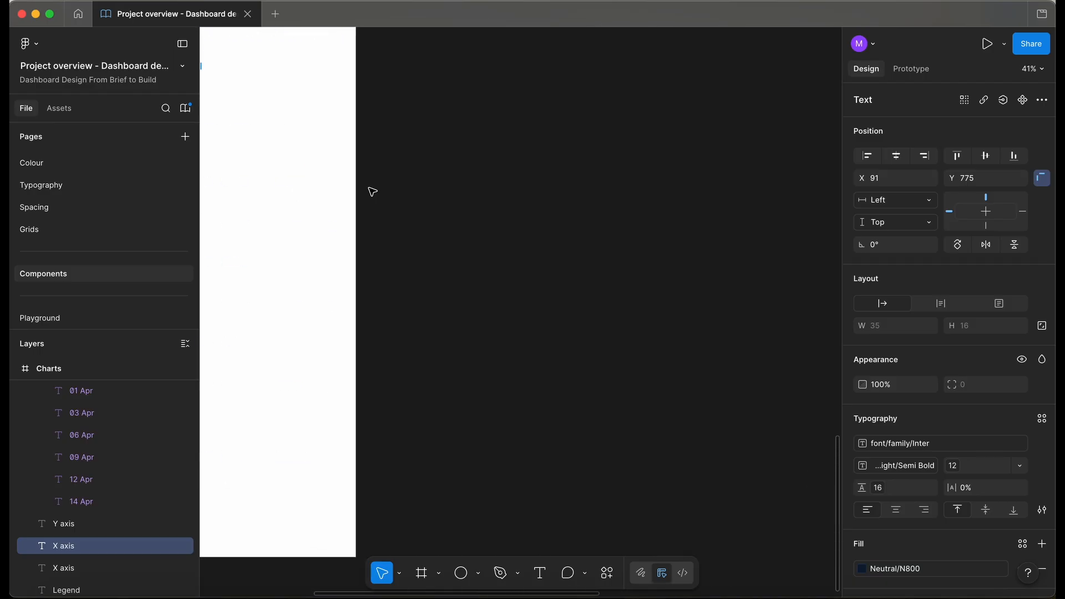
{"action": "scroll", "coordinate": [371, 191], "scroll_direction": "right", "scroll_amount": 3}
{"action": "scroll", "coordinate": [371, 191], "scroll_direction": "up", "scroll_amount": 3}
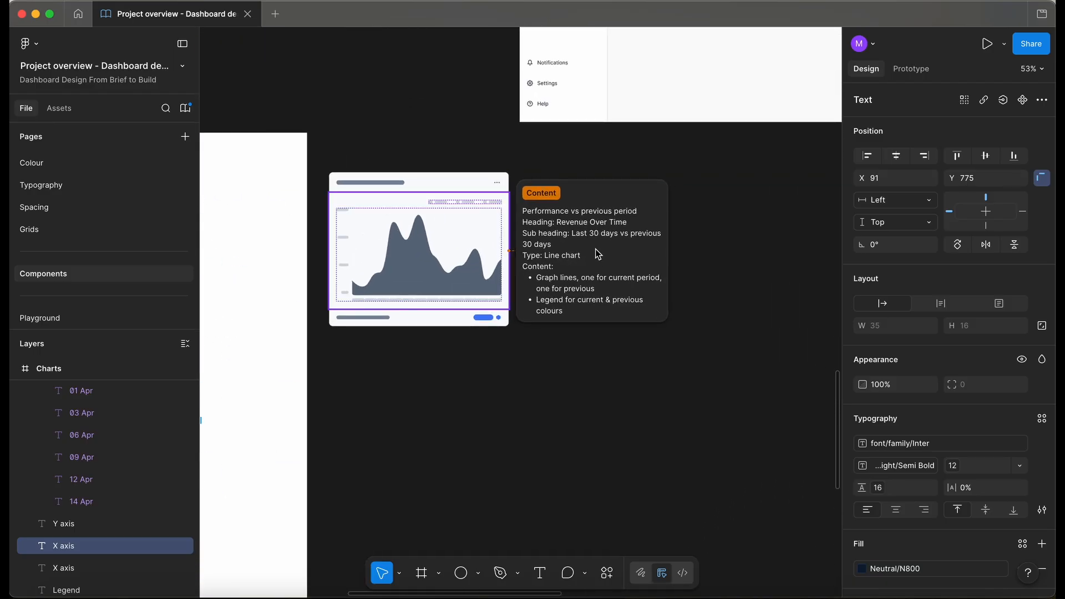
{"action": "scroll", "coordinate": [596, 253], "scroll_direction": "left", "scroll_amount": 10}
{"action": "scroll", "coordinate": [597, 253], "scroll_direction": "down", "scroll_amount": 6}
{"action": "scroll", "coordinate": [596, 253], "scroll_direction": "up", "scroll_amount": 4}
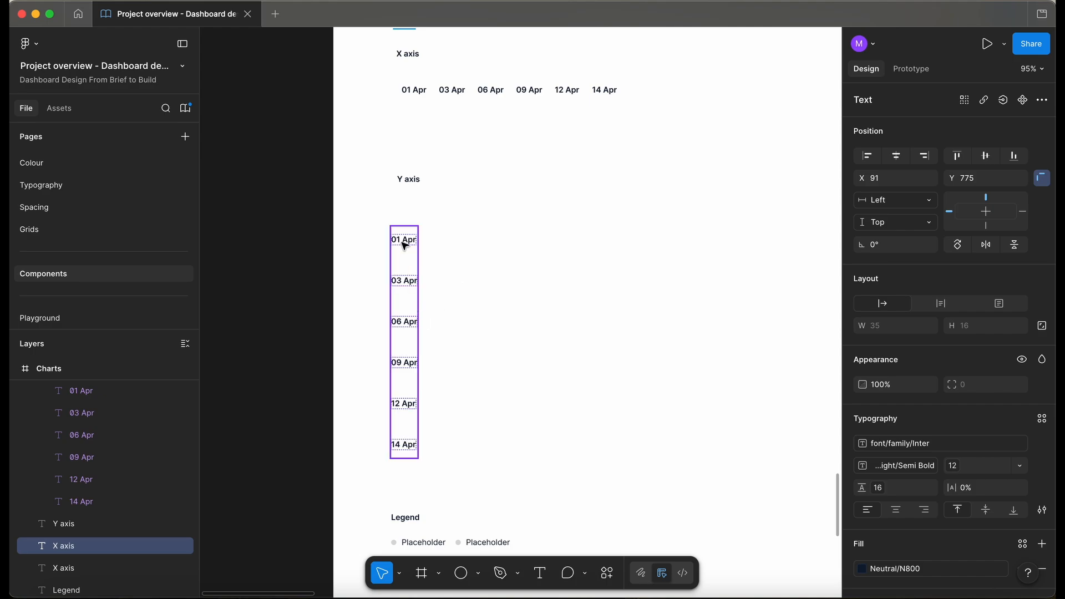
Move the _yaxis component to about X 98, Y 1287 and change its labels to £10k, £8k, £6k, £4k, £2k and £0k.
{"action": "scroll", "coordinate": [404, 244], "scroll_direction": "up", "scroll_amount": 3}
{"action": "scroll", "coordinate": [407, 244], "scroll_direction": "down", "scroll_amount": 4}
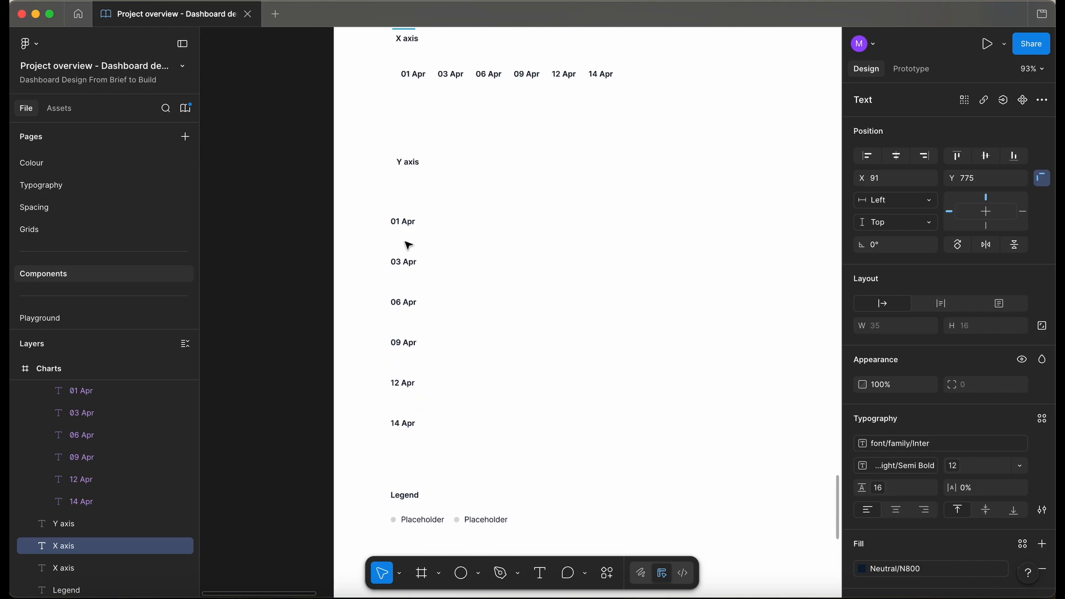
{"action": "left_click_drag", "start_coordinate": [409, 232], "coordinate": [413, 213]}
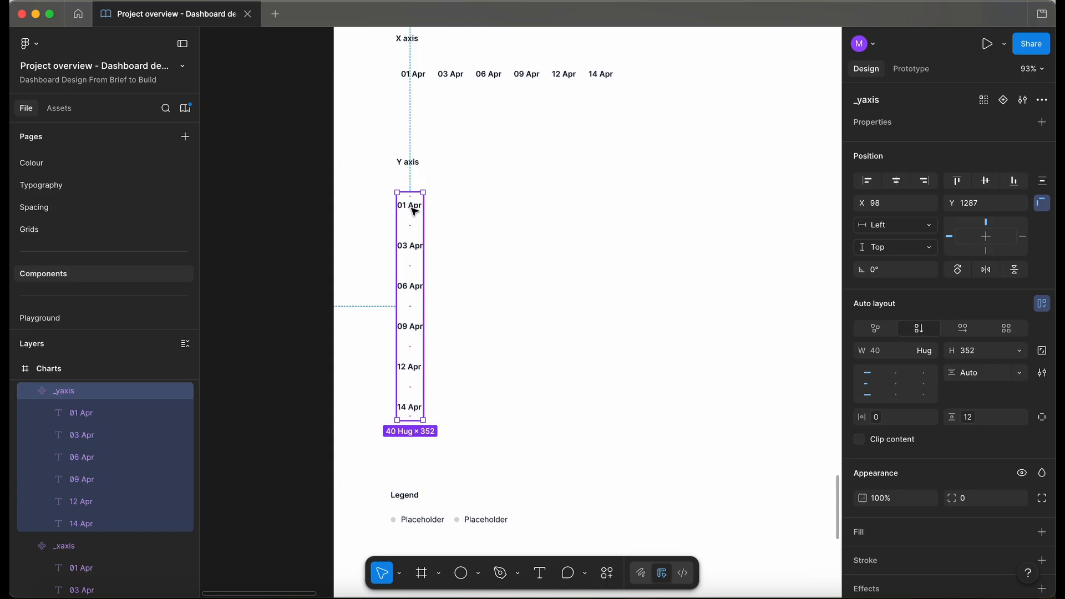
{"action": "double_click", "coordinate": [406, 404]}
{"action": "type", "text": "£0k"}
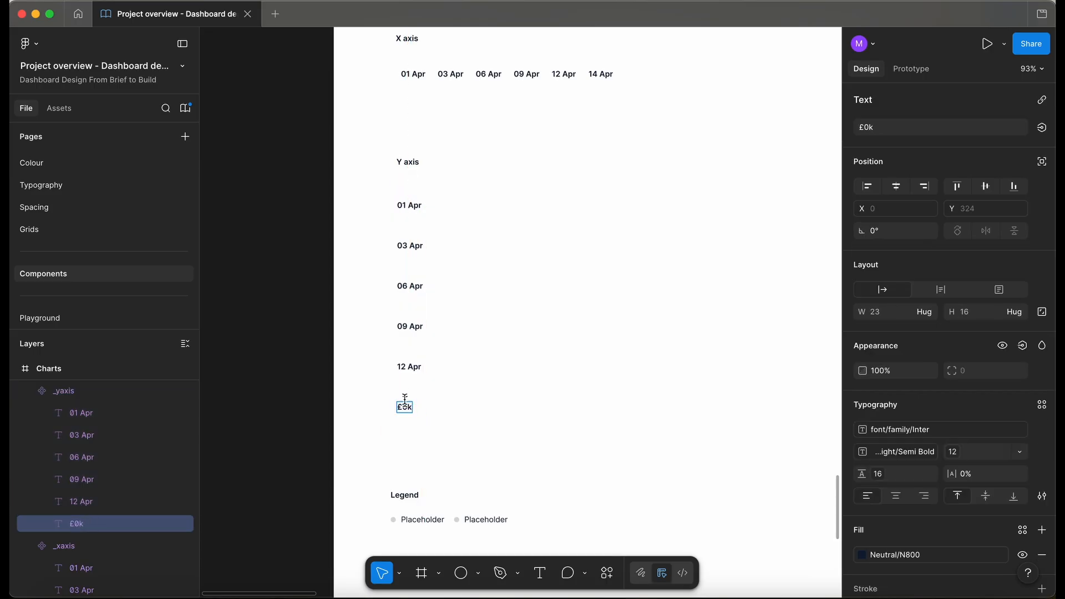
{"action": "left_click", "coordinate": [410, 370]}
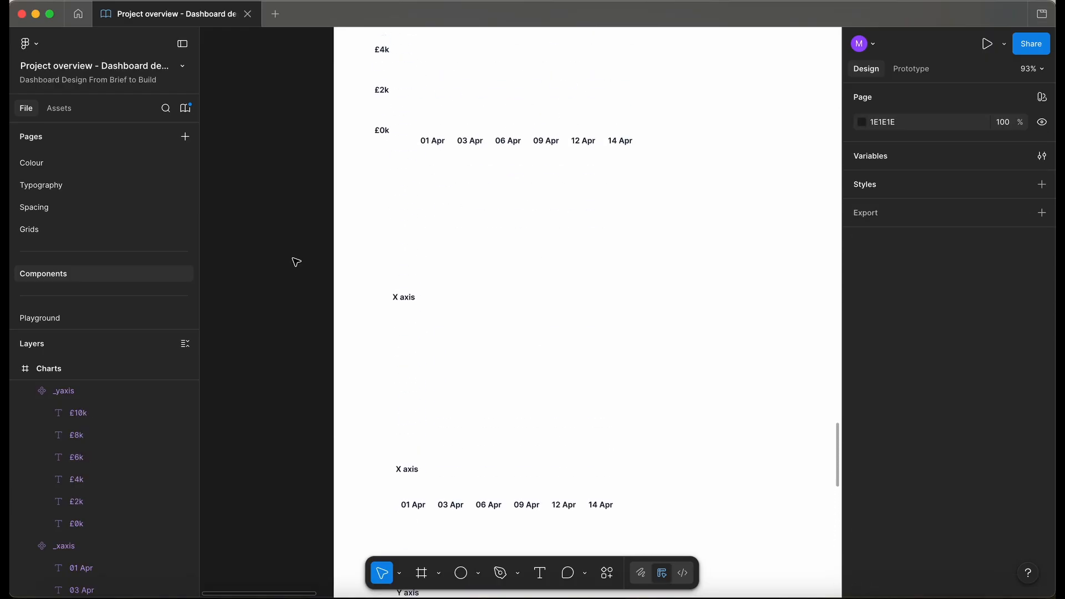
{"action": "scroll", "coordinate": [294, 262], "scroll_direction": "up", "scroll_amount": 10}
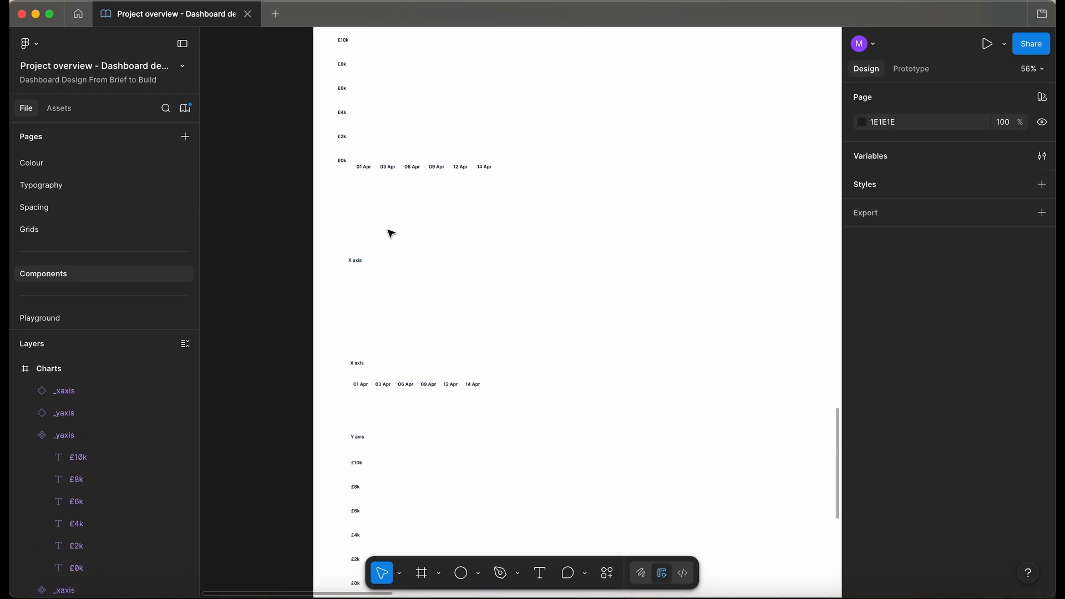
{"action": "scroll", "coordinate": [322, 245], "scroll_direction": "up", "scroll_amount": 3}
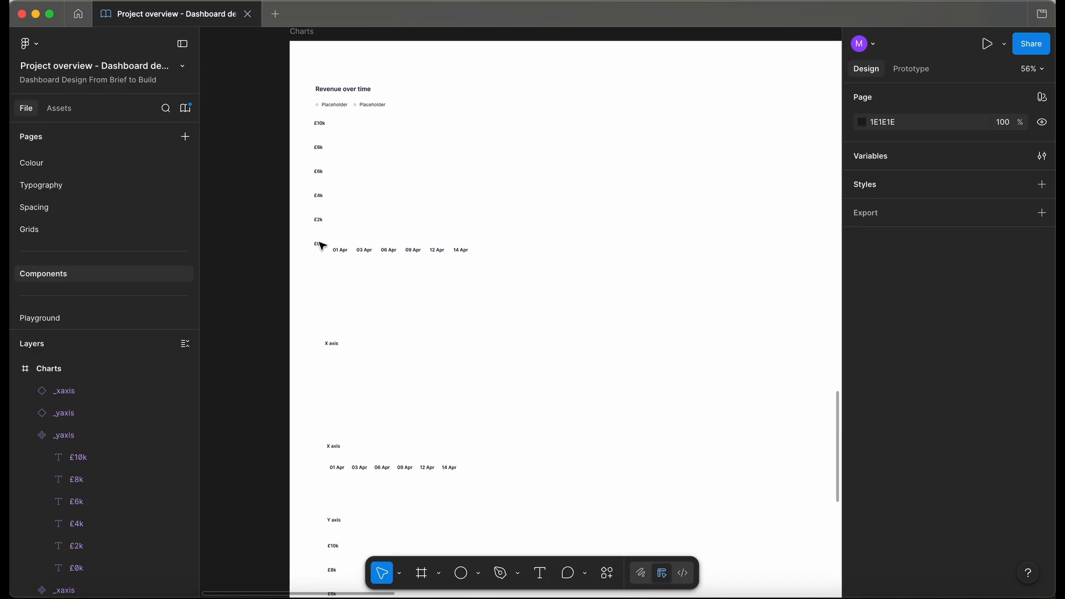
Change the upper X axis label below the Revenue over time chart to "Chart lines".
{"action": "scroll", "coordinate": [319, 285], "scroll_direction": "down", "scroll_amount": 3, "text": "ctrl"}
{"action": "scroll", "coordinate": [319, 285], "scroll_direction": "right", "scroll_amount": 10}
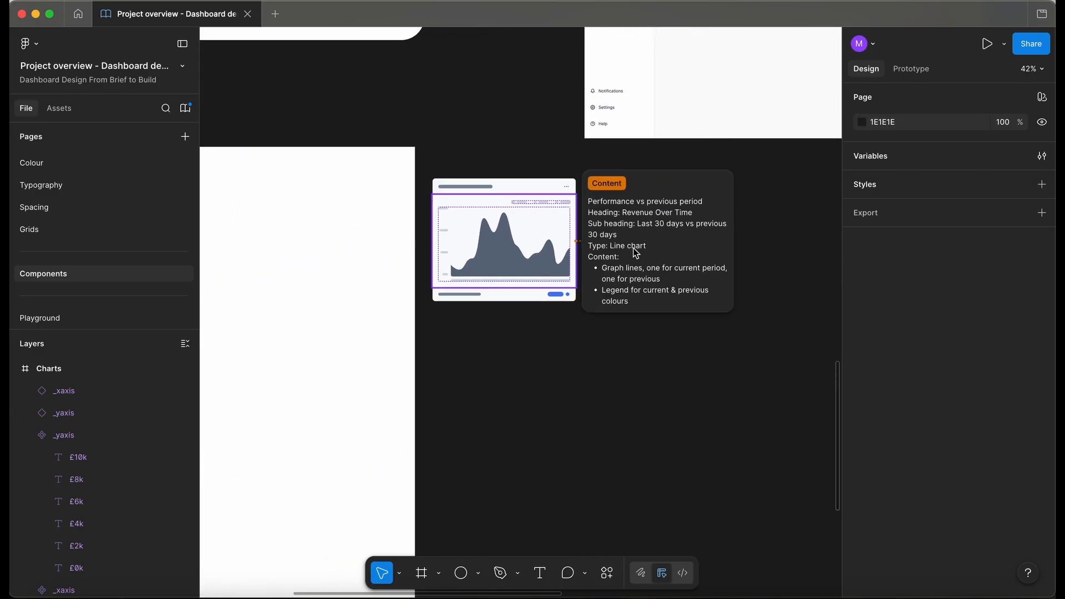
{"action": "scroll", "coordinate": [468, 293], "scroll_direction": "left", "scroll_amount": 10}
{"action": "scroll", "coordinate": [392, 357], "scroll_direction": "up", "scroll_amount": 5, "text": "ctrl"}
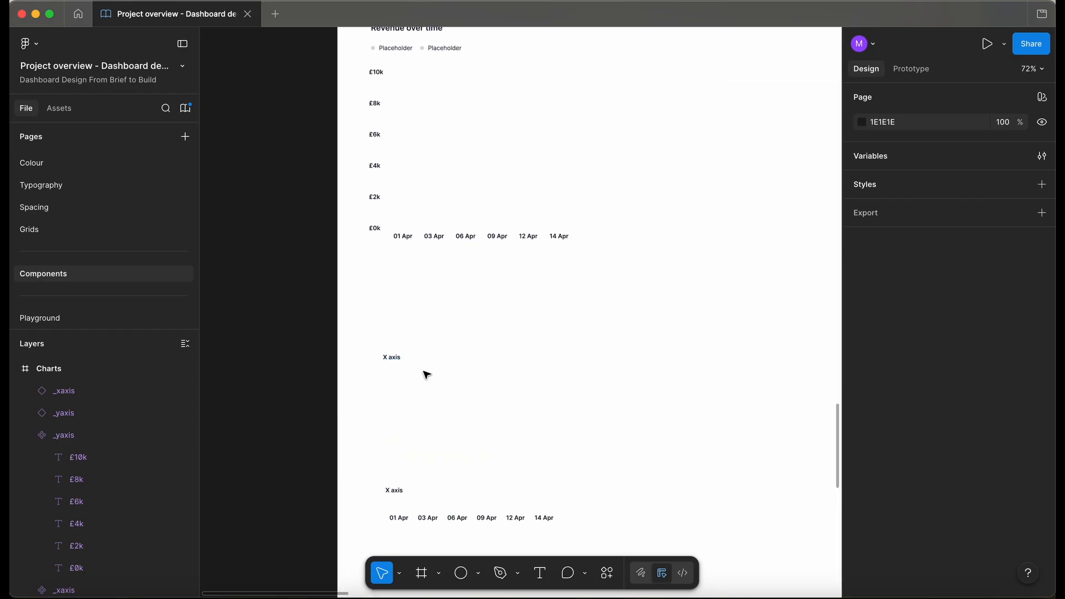
{"action": "double_click", "coordinate": [387, 356]}
{"action": "type", "text": "Line"}
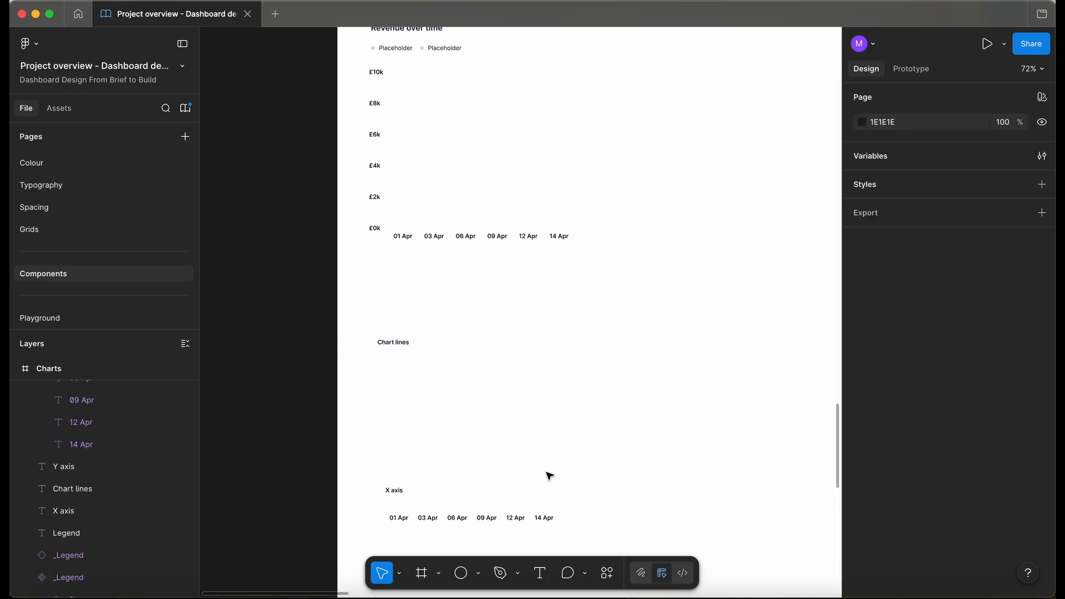
Generate a curved line with the Chartline plugin at maximum slope and raised points, and place it under the Chart lines label at about X 1591, Y 5051.
{"action": "left_click", "coordinate": [607, 572]}
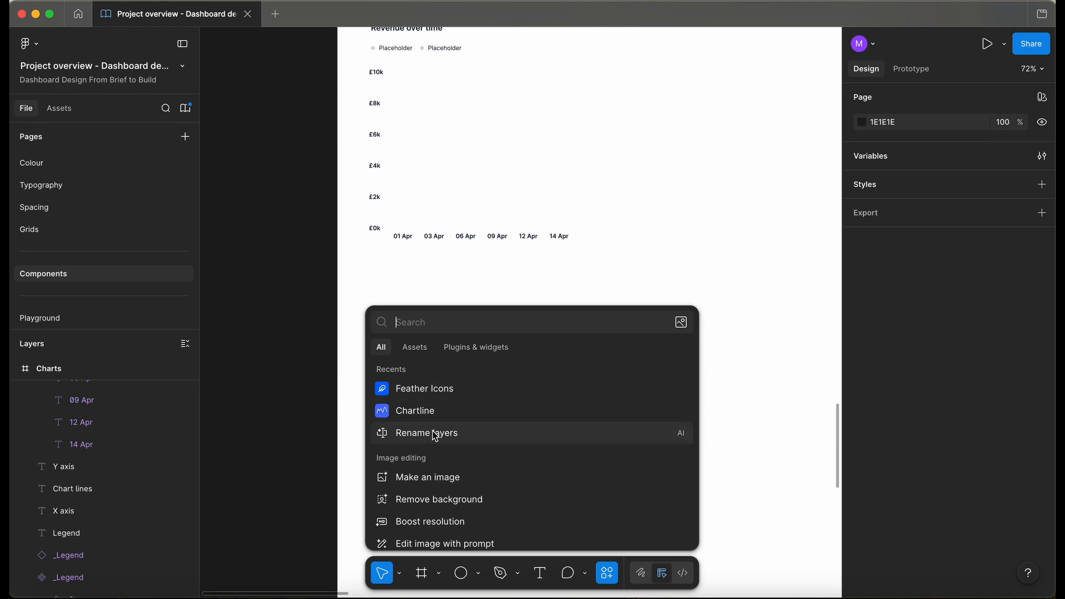
{"action": "left_click", "coordinate": [424, 414]}
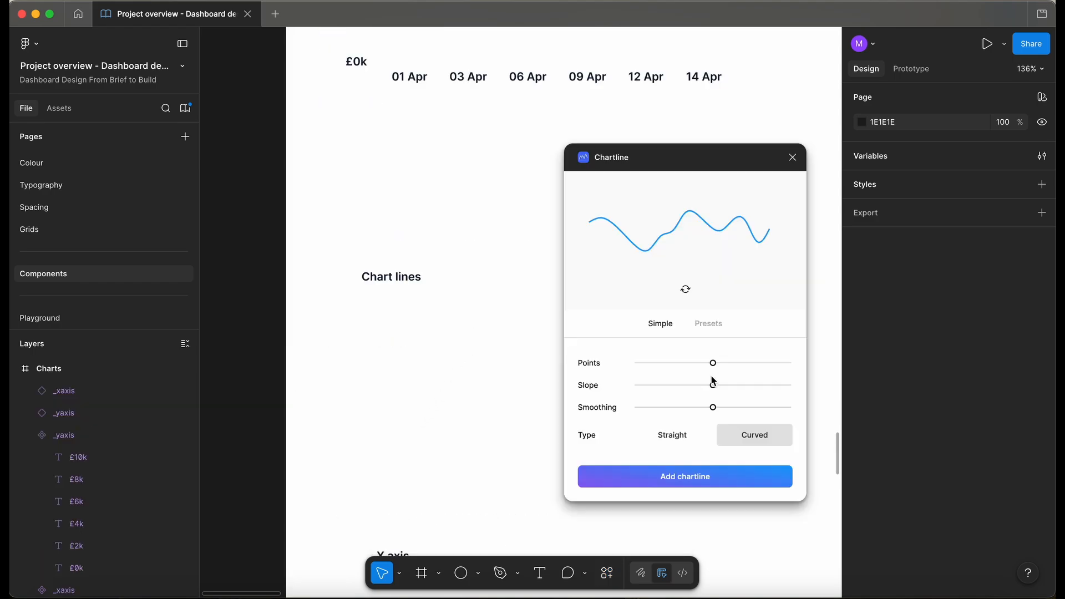
{"action": "left_click_drag", "start_coordinate": [714, 386], "coordinate": [826, 389]}
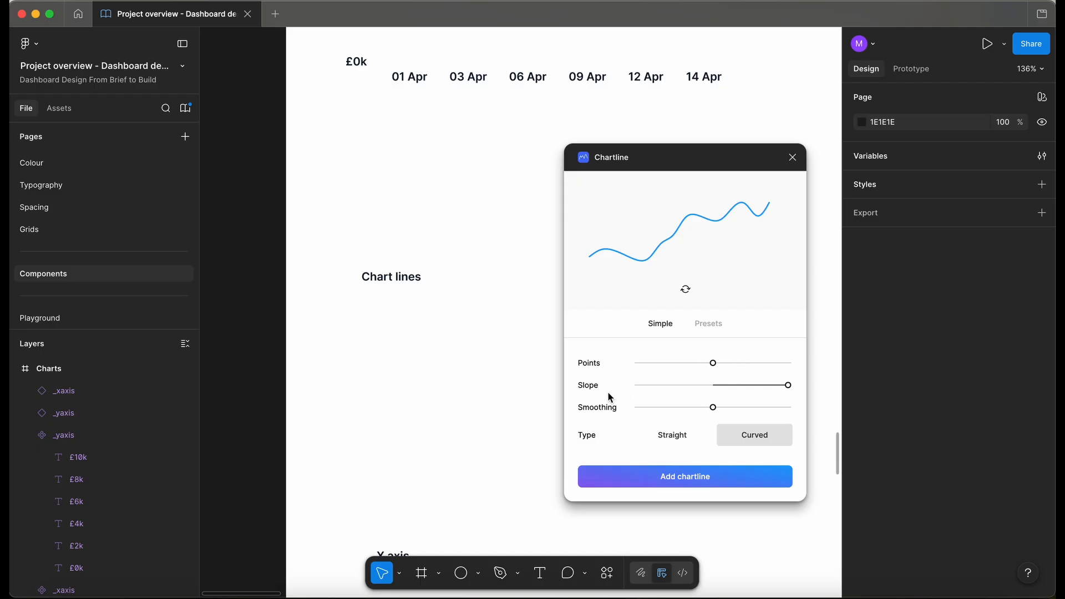
{"action": "left_click_drag", "start_coordinate": [788, 387], "coordinate": [840, 393]}
{"action": "left_click_drag", "start_coordinate": [712, 363], "coordinate": [752, 361]}
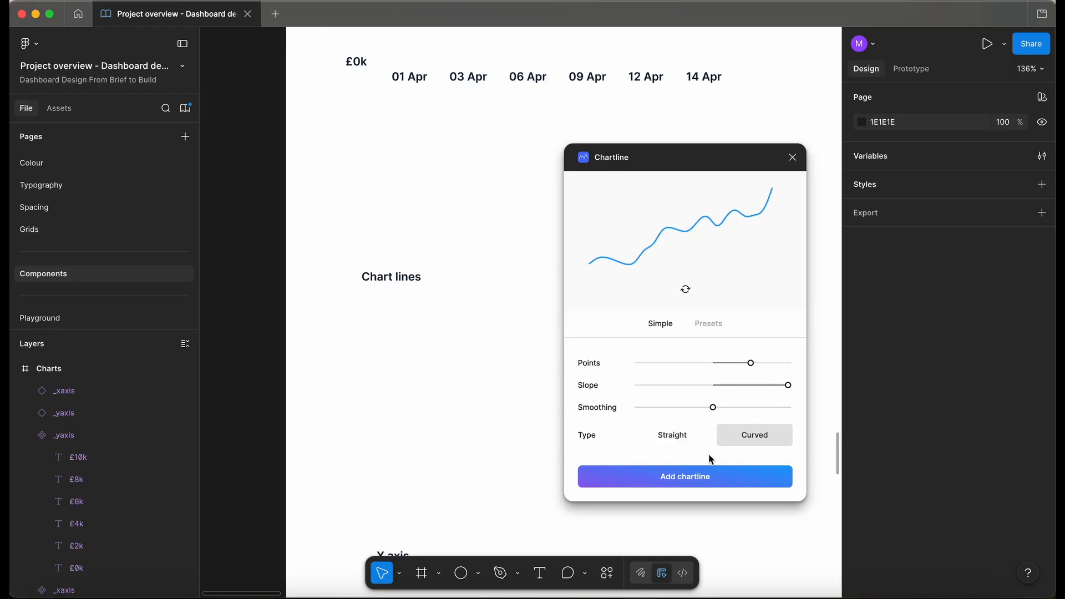
{"action": "left_click", "coordinate": [713, 478]}
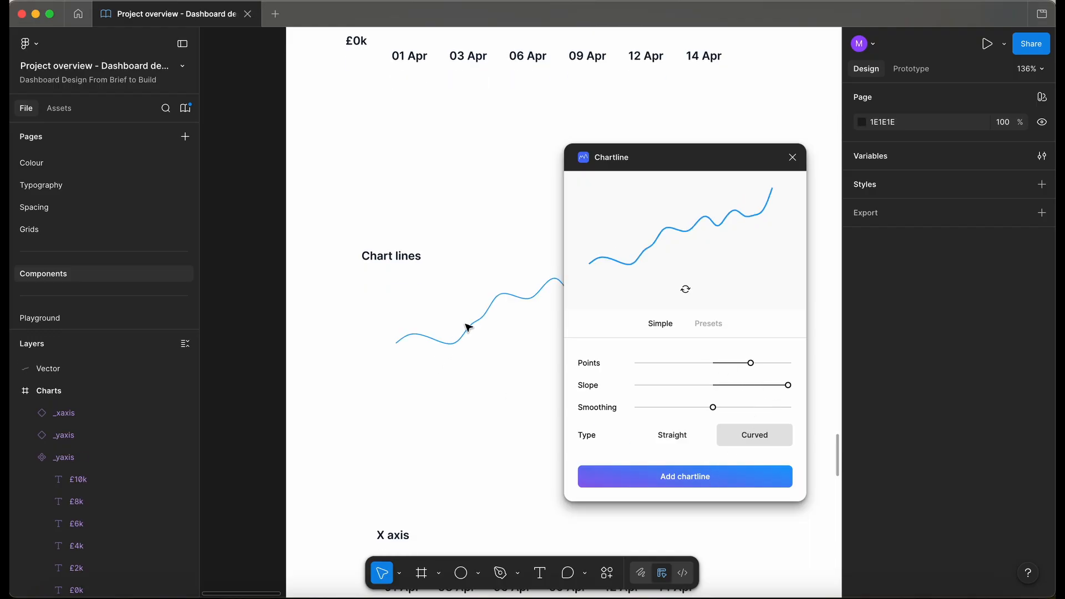
{"action": "left_click", "coordinate": [417, 352]}
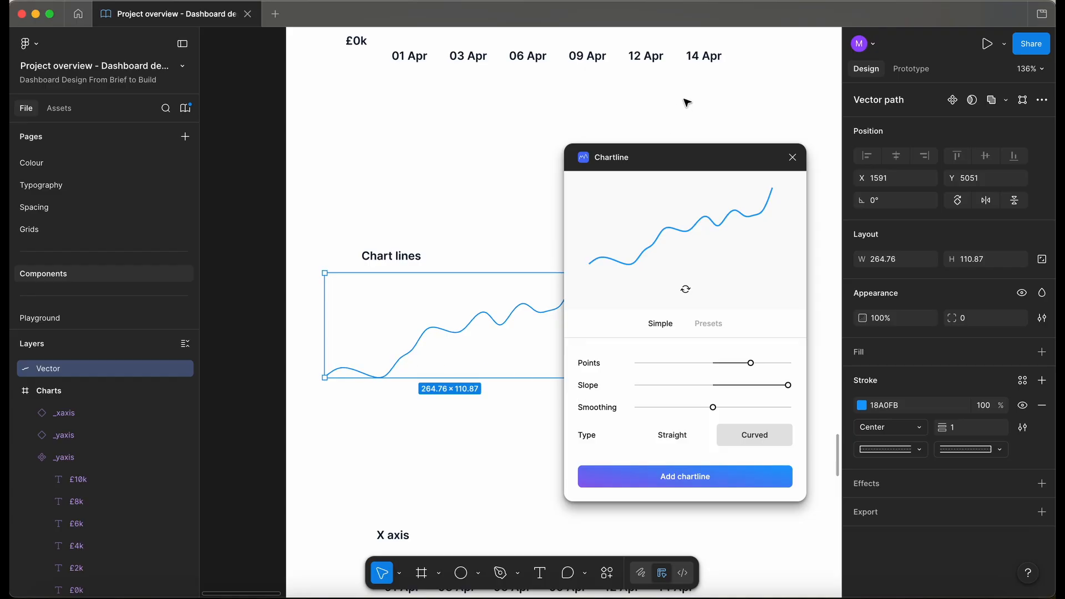
{"action": "left_click", "coordinate": [441, 452]}
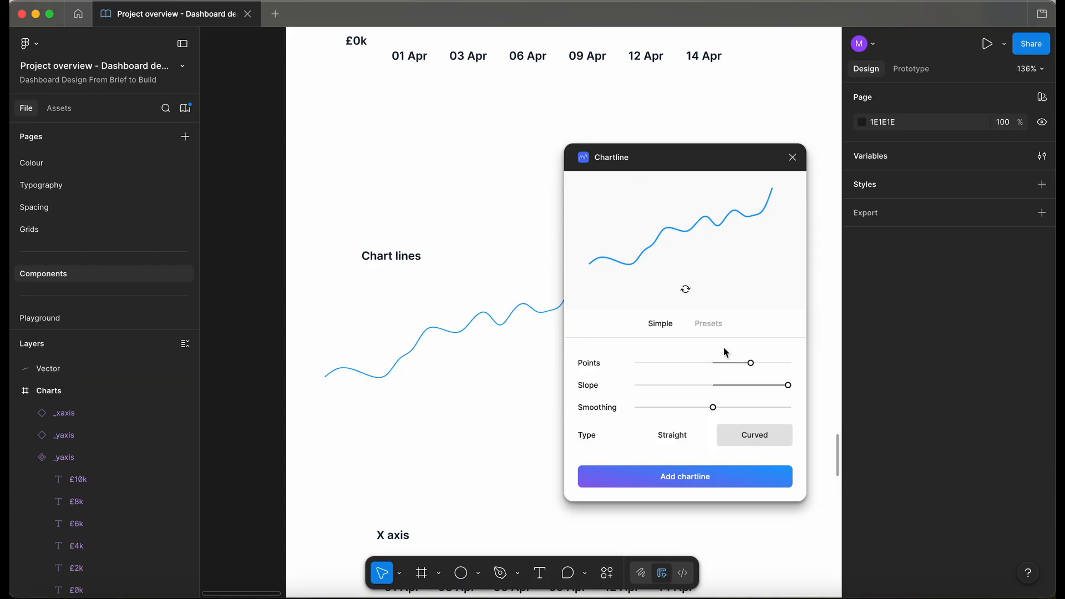
Generate a second curved line with the slope just above its midpoint and overlay it on the first at about X 1591, Y 5071.
{"action": "left_click_drag", "start_coordinate": [788, 384], "coordinate": [729, 385]}
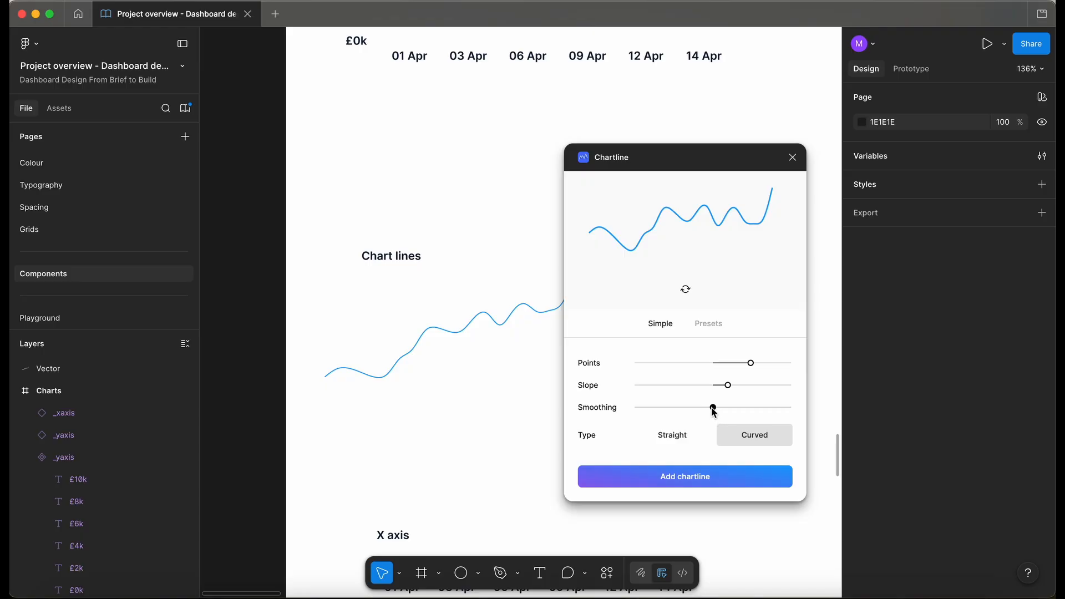
{"action": "left_click", "coordinate": [725, 475]}
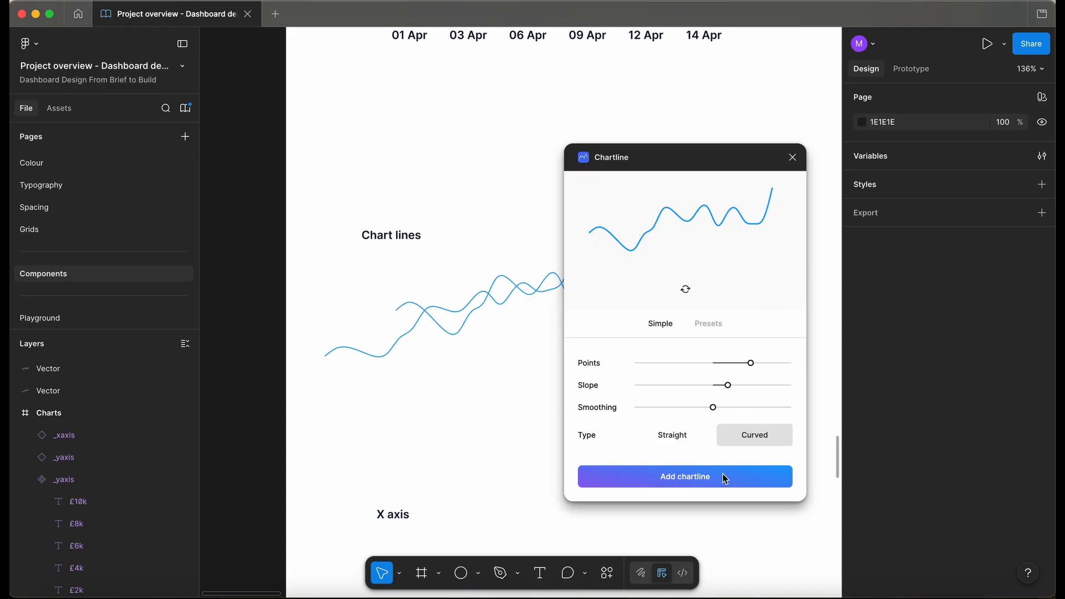
{"action": "left_click", "coordinate": [793, 157]}
{"action": "left_click_drag", "start_coordinate": [500, 373], "coordinate": [403, 344]}
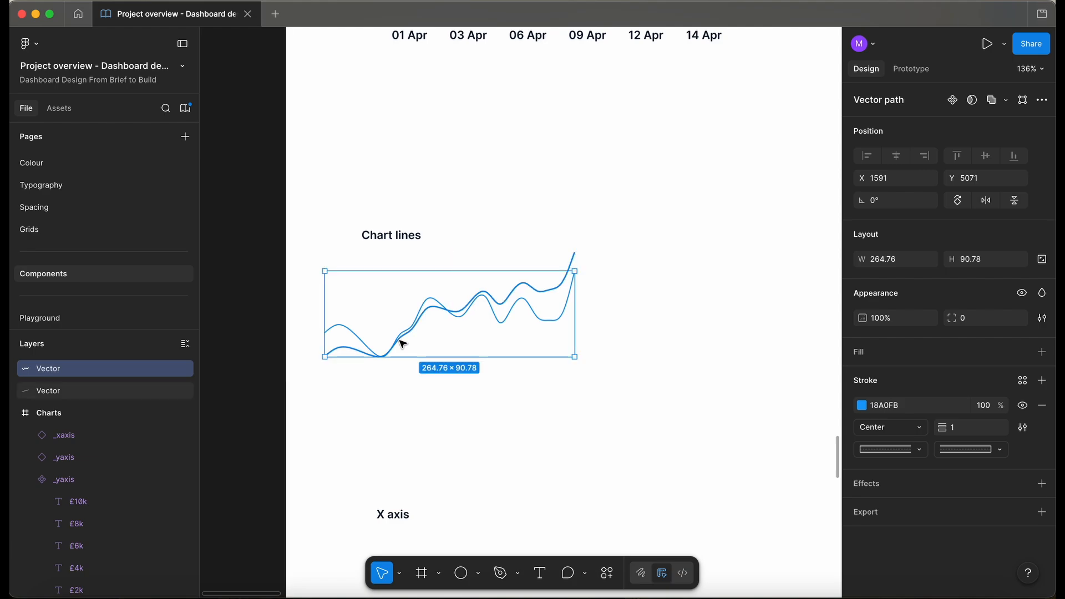
Group the two chart line vectors and rename them Line 1 and Line 2.
{"action": "scroll", "coordinate": [403, 343], "scroll_direction": "up", "scroll_amount": 5}
{"action": "left_click", "coordinate": [570, 344]}
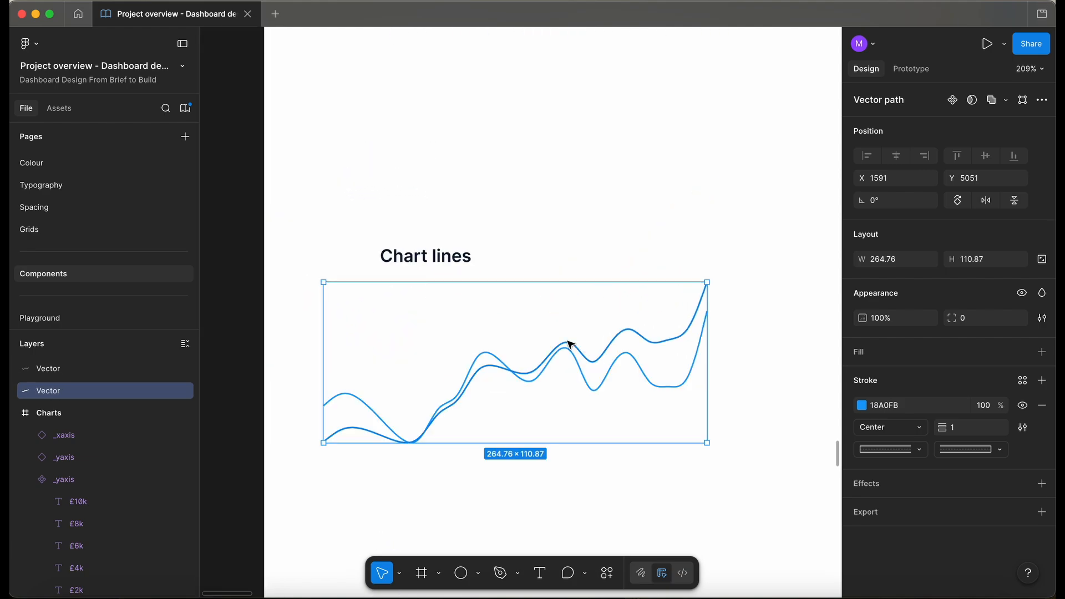
{"action": "left_click", "coordinate": [61, 367]}
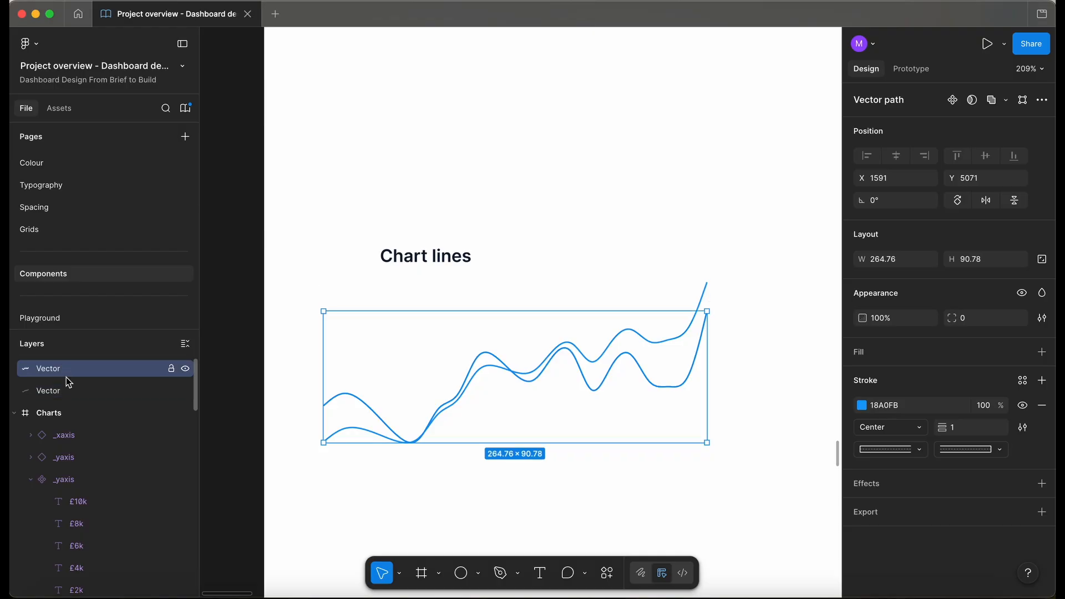
{"action": "left_click", "coordinate": [69, 391], "text": "shift"}
{"action": "key", "text": "super+g"}
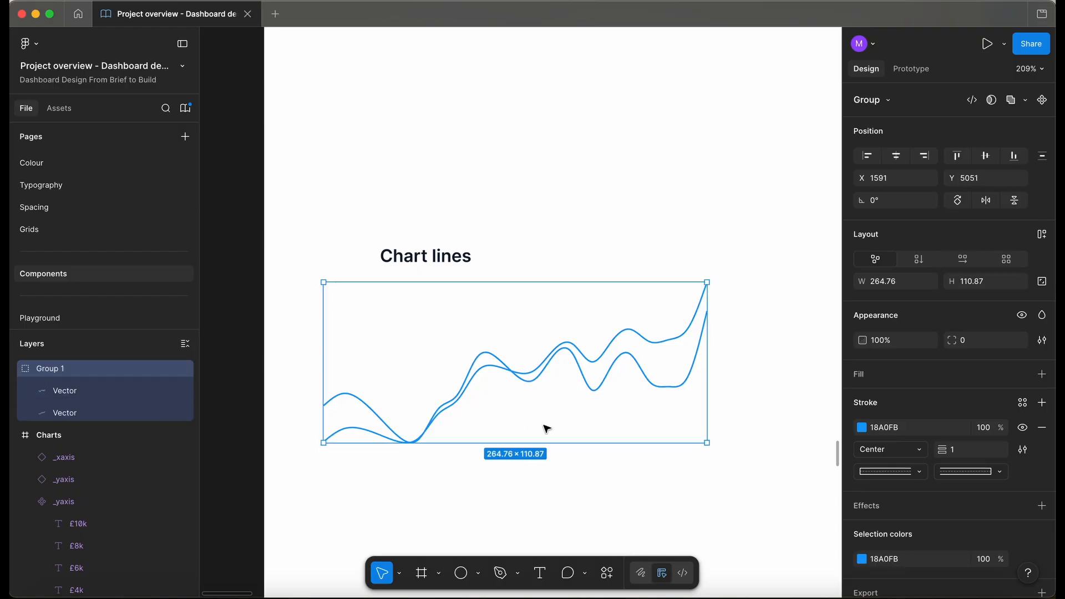
{"action": "left_click", "coordinate": [76, 414]}
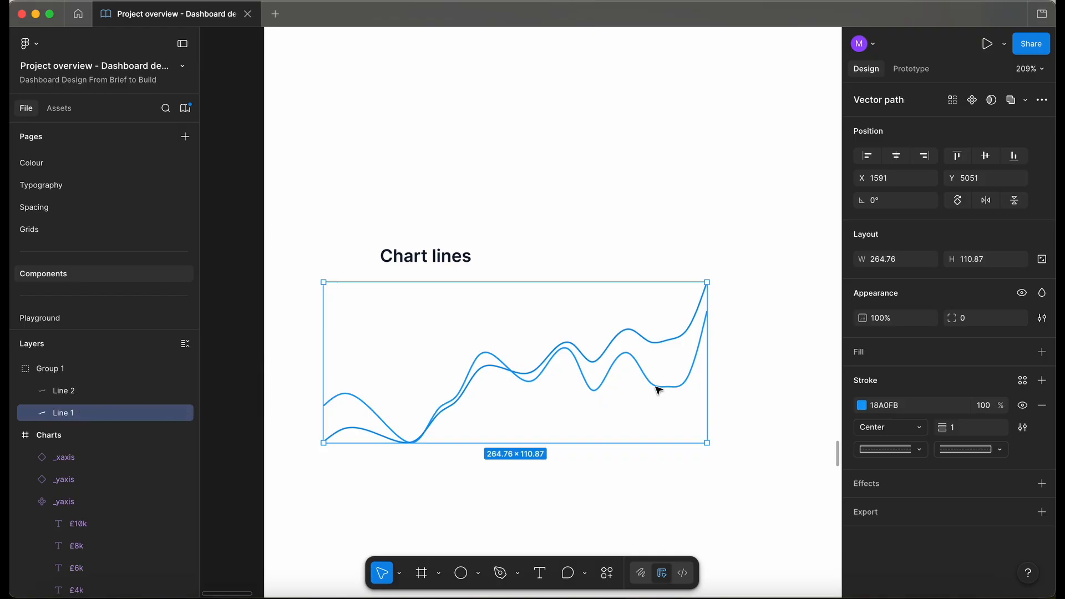
Apply the Primary/P300 stroke colour to Line 1 and Secondary/S300 to Line 2.
{"action": "left_click", "coordinate": [1023, 381]}
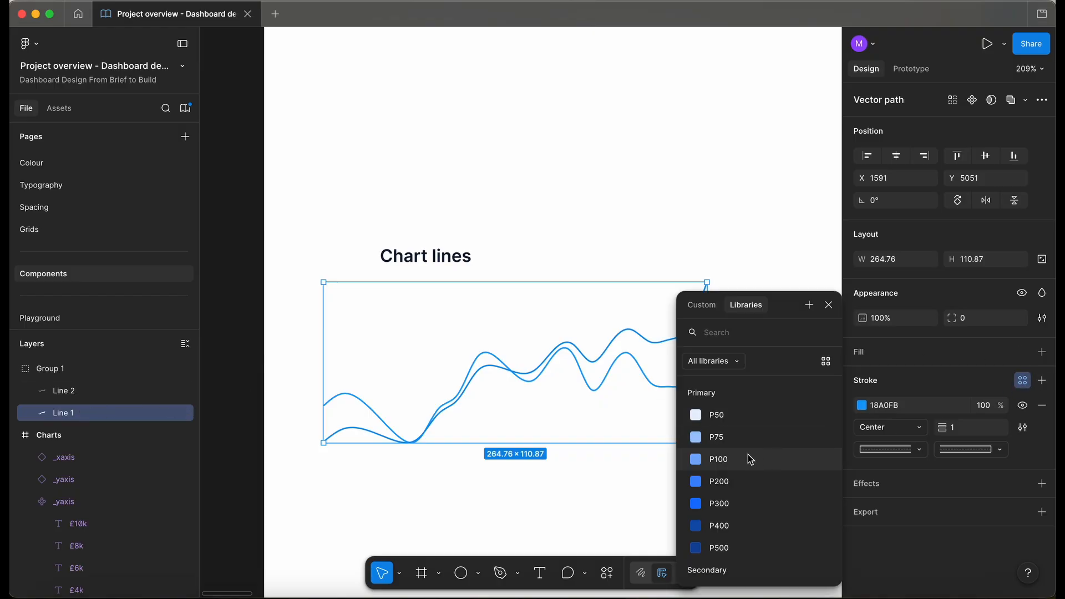
{"action": "left_click", "coordinate": [736, 504]}
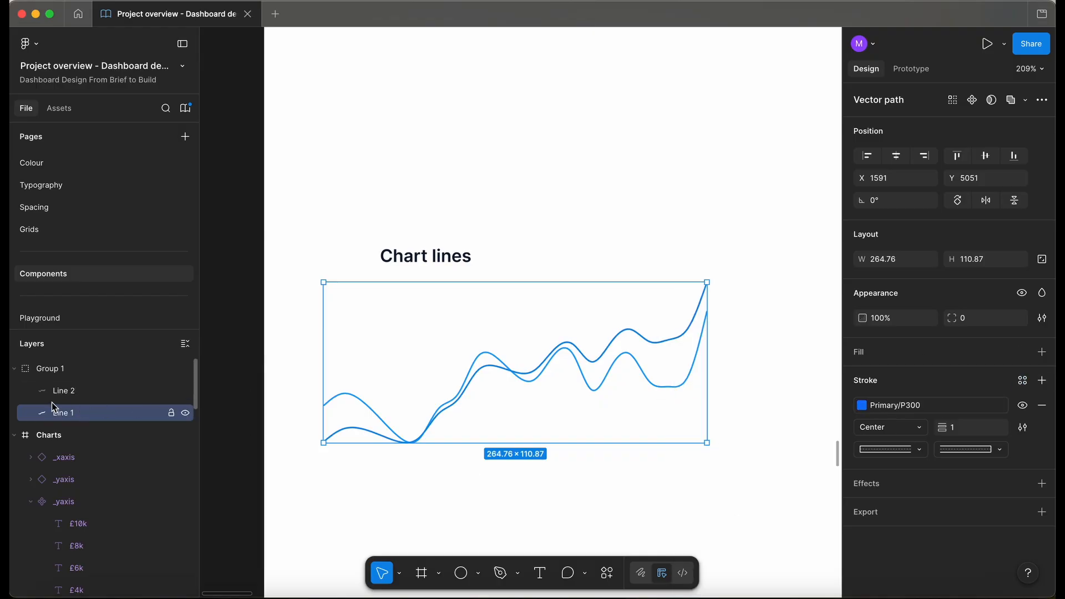
{"action": "left_click", "coordinate": [64, 391]}
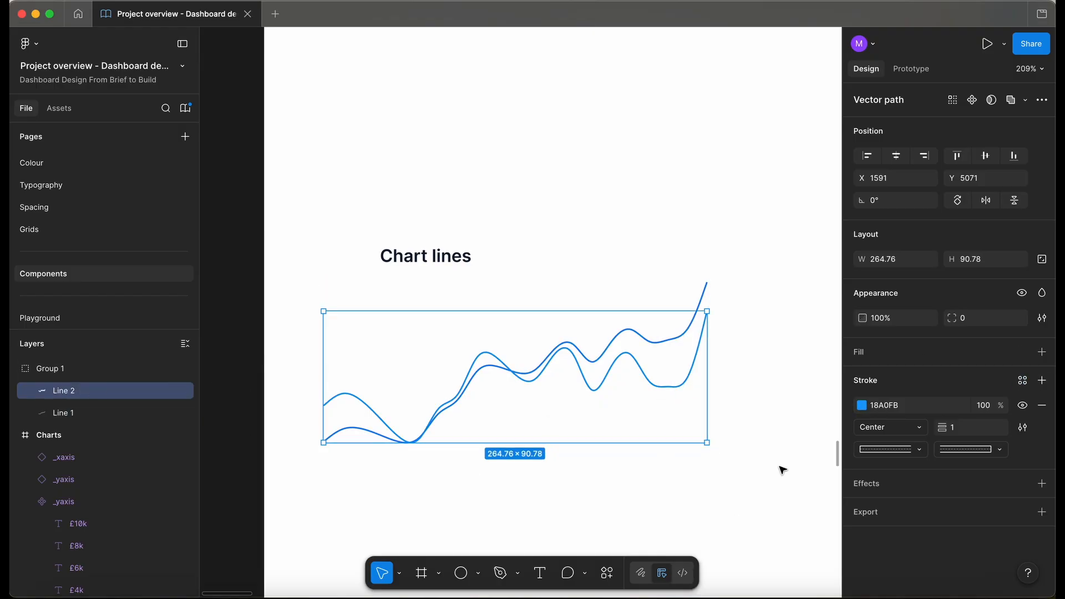
{"action": "left_click", "coordinate": [1021, 381]}
{"action": "scroll", "coordinate": [749, 509], "scroll_direction": "down", "scroll_amount": 3}
{"action": "scroll", "coordinate": [750, 511], "scroll_direction": "down", "scroll_amount": 2}
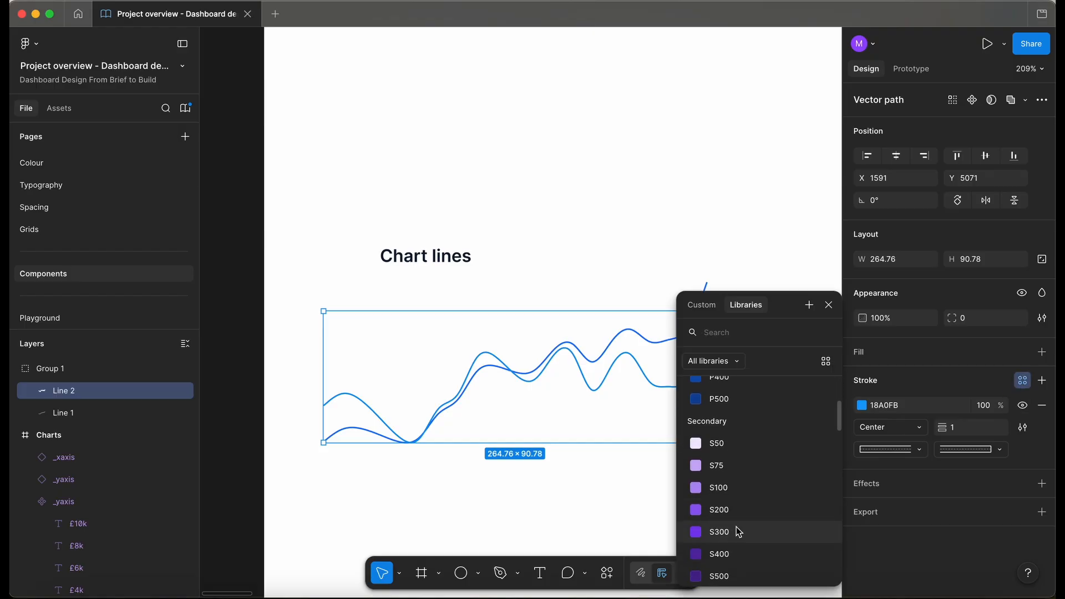
{"action": "left_click", "coordinate": [736, 526]}
{"action": "left_click", "coordinate": [543, 497]}
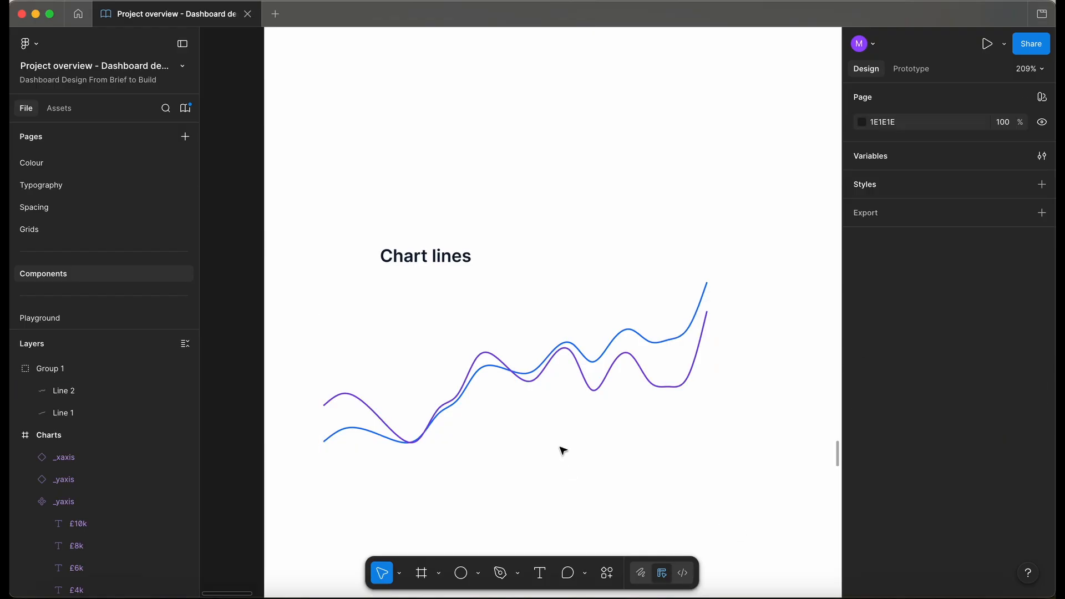
Rename the group of chart lines as _ChartLines and turn it into a component.
{"action": "scroll", "coordinate": [559, 445], "scroll_direction": "up", "scroll_amount": 3}
{"action": "scroll", "coordinate": [559, 445], "scroll_direction": "down", "scroll_amount": 5}
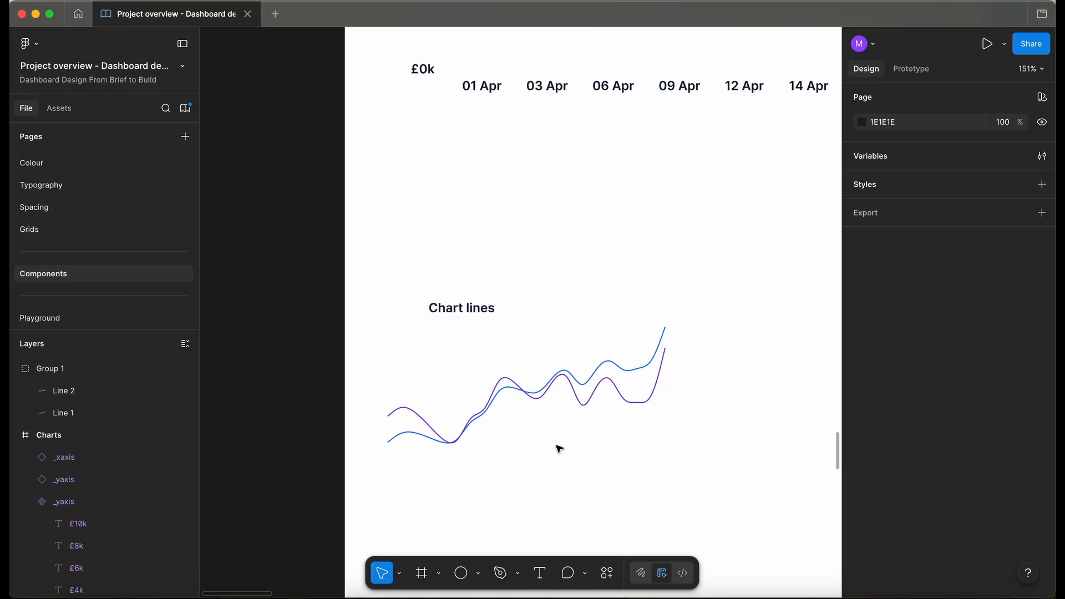
{"action": "left_click", "coordinate": [501, 396]}
{"action": "key", "text": "super+r"}
{"action": "type", "text": "_"}
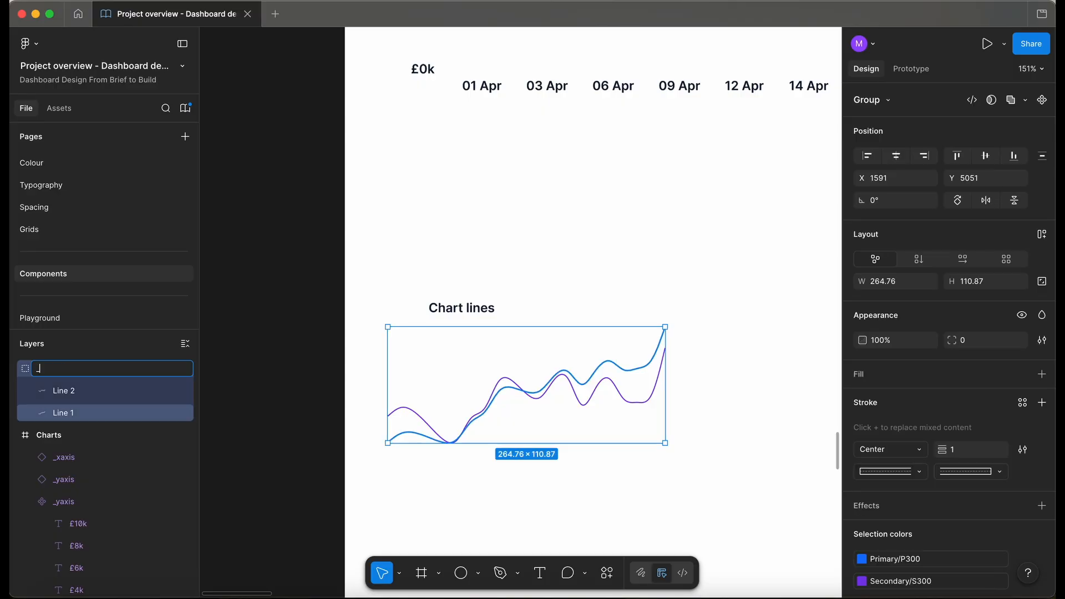
{"action": "type", "text": "ChartLines"}
{"action": "key", "text": "Return"}
{"action": "key", "text": "super+alt+k"}
Place a copy of the chart lines on the Revenue over time axes.
{"action": "scroll", "coordinate": [513, 397], "scroll_direction": "down", "scroll_amount": 3}
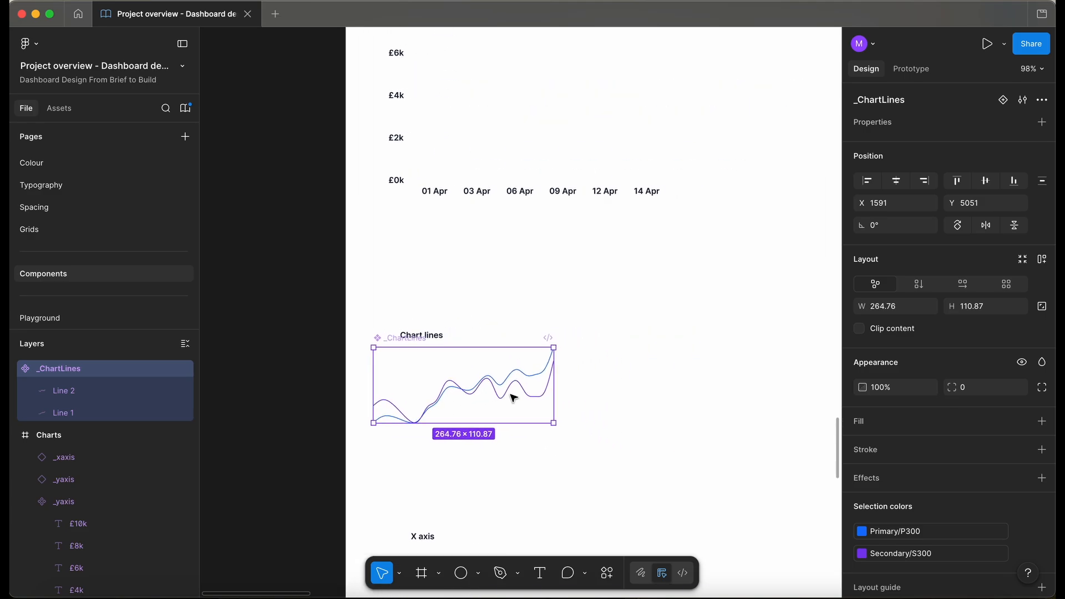
{"action": "scroll", "coordinate": [513, 398], "scroll_direction": "right", "scroll_amount": 2}
{"action": "left_click_drag", "start_coordinate": [491, 397], "coordinate": [540, 151]}
{"action": "scroll", "coordinate": [510, 155], "scroll_direction": "up", "scroll_amount": 3}
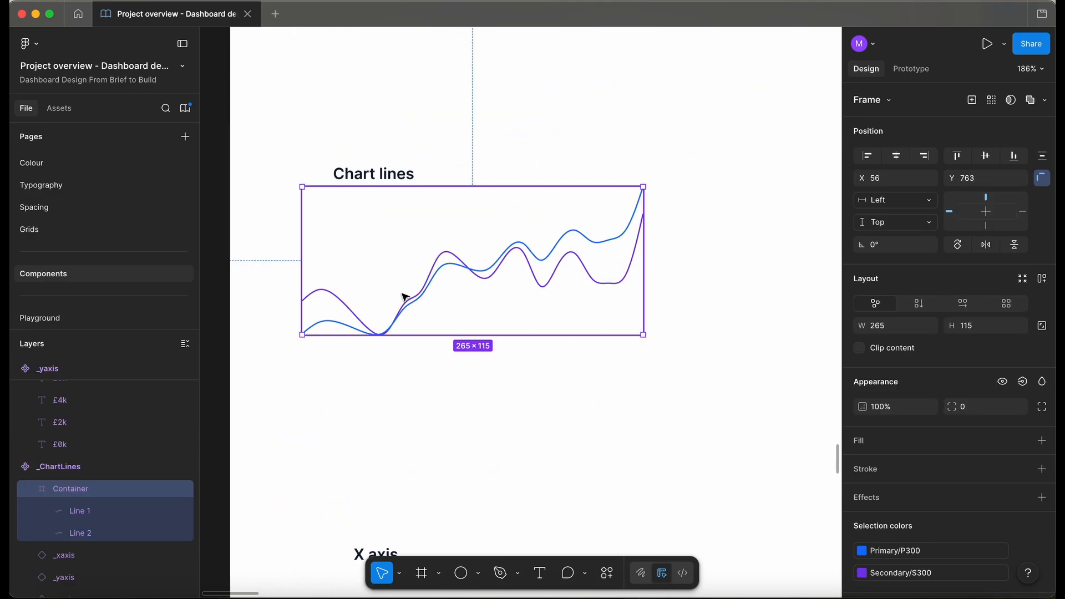
{"action": "scroll", "coordinate": [403, 297], "scroll_direction": "up", "scroll_amount": 3}
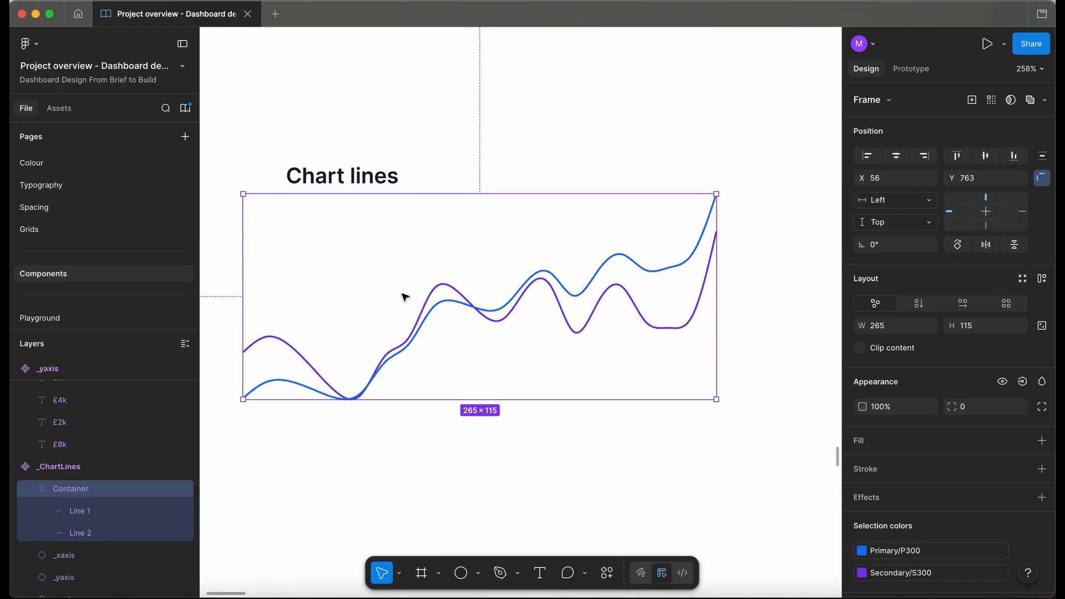
Inspect the _ChartLines container and delete the copy of the lines from the Revenue over time chart.
{"action": "left_click", "coordinate": [74, 467]}
{"action": "left_click", "coordinate": [99, 489]}
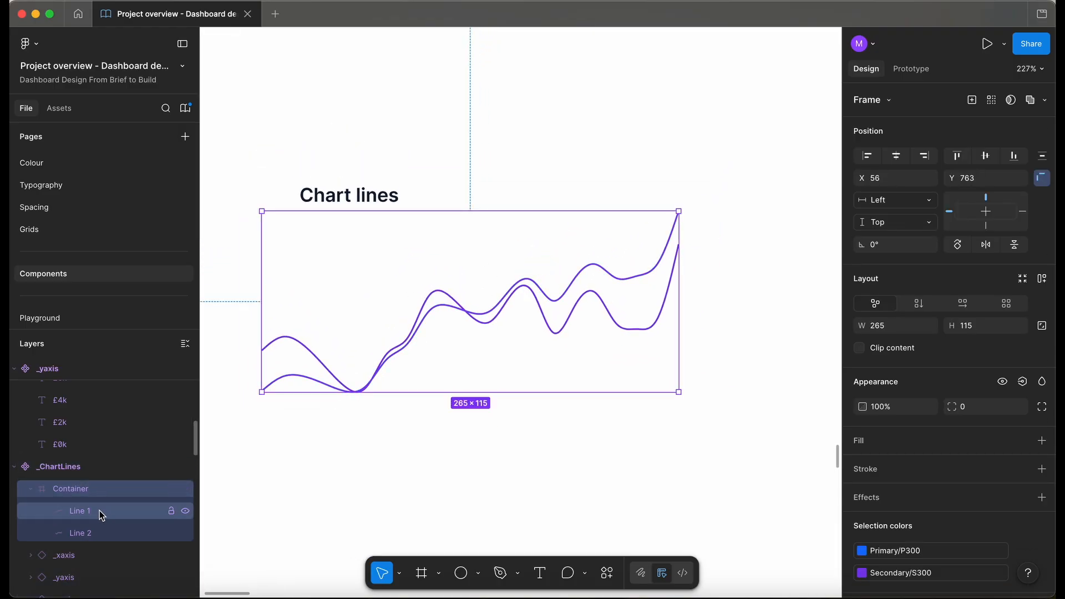
{"action": "scroll", "coordinate": [430, 338], "scroll_direction": "down", "scroll_amount": 3}
{"action": "scroll", "coordinate": [432, 339], "scroll_direction": "up", "scroll_amount": 2}
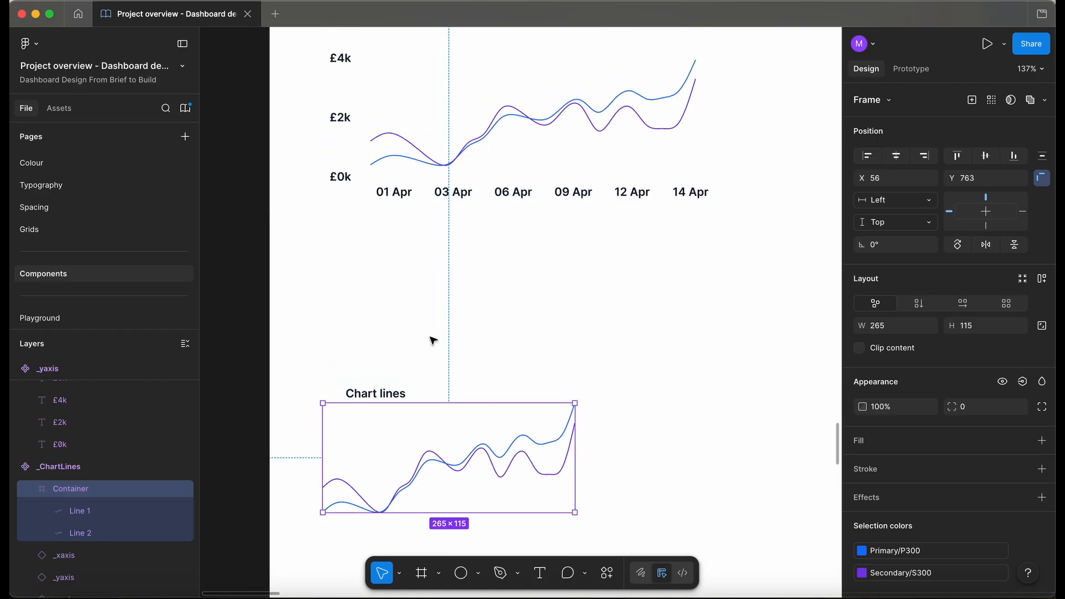
{"action": "left_click", "coordinate": [558, 128]}
{"action": "key", "text": "Delete"}
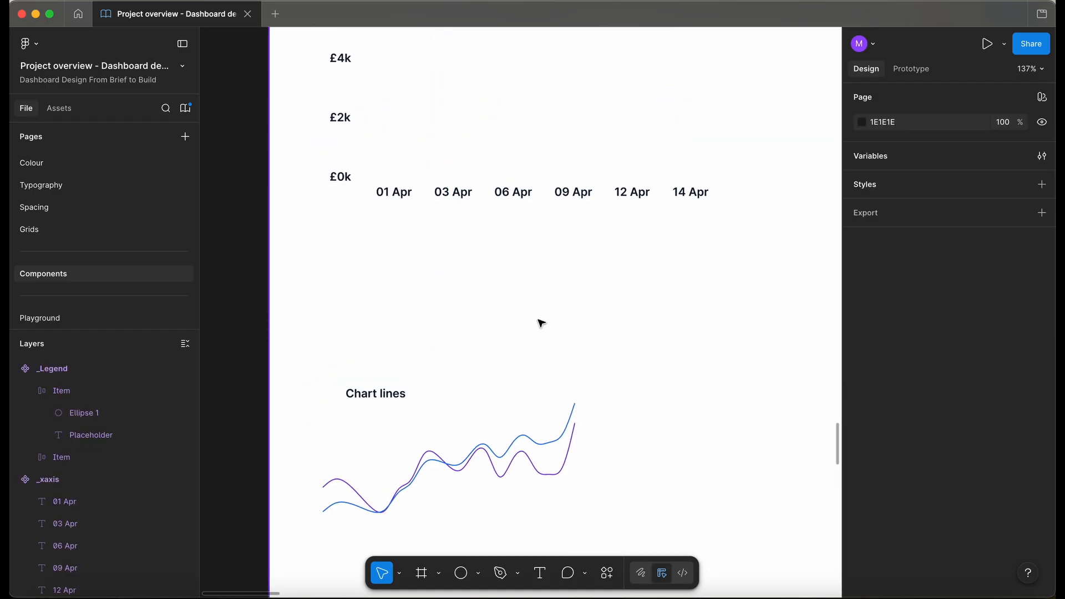
Copy the chart lines container onto the Revenue over time axes and enlarge it to span from 01 Apr to 14 Apr.
{"action": "left_click", "coordinate": [517, 442]}
{"action": "left_click_drag", "start_coordinate": [494, 468], "coordinate": [551, 88]}
{"action": "scroll", "coordinate": [551, 91], "scroll_direction": "up", "scroll_amount": 3}
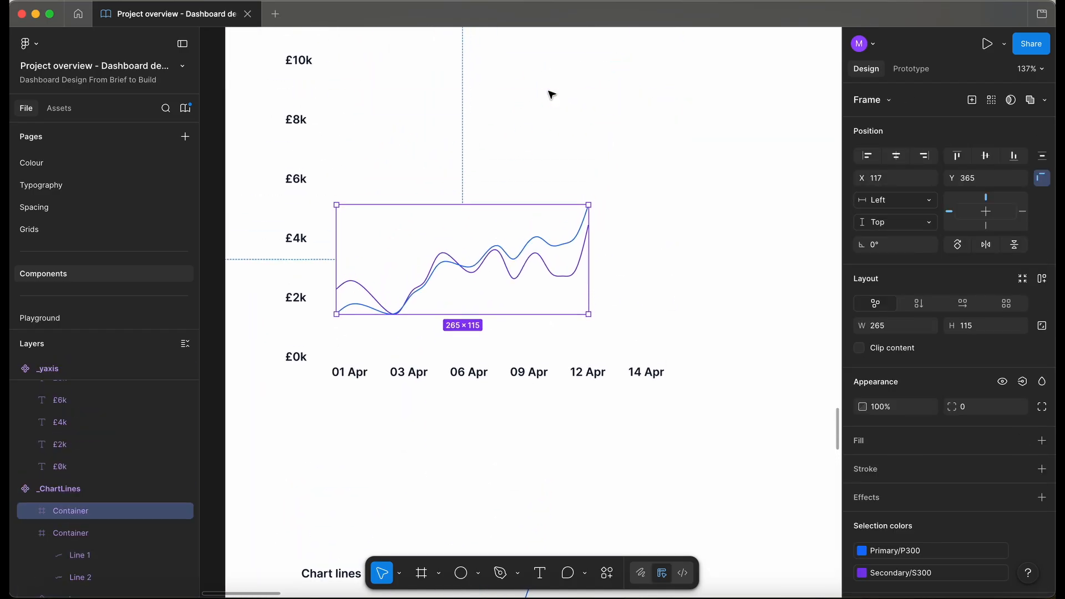
{"action": "scroll", "coordinate": [551, 94], "scroll_direction": "up", "scroll_amount": 2}
{"action": "left_click_drag", "start_coordinate": [463, 299], "coordinate": [468, 311]}
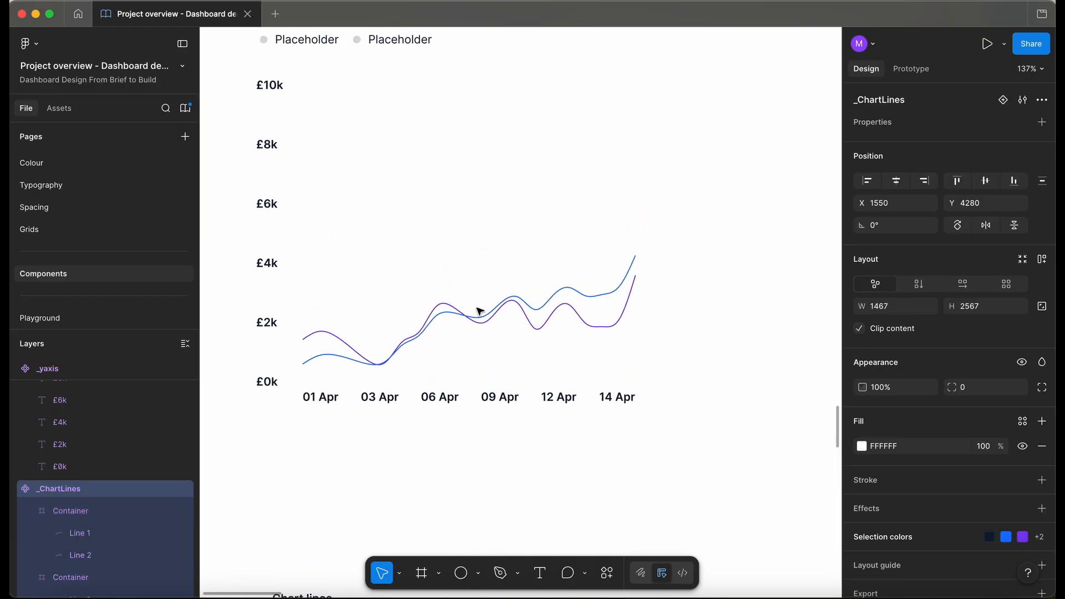
Change the first legend placeholder under the Revenue over time heading to "Selected period".
{"action": "scroll", "coordinate": [480, 311], "scroll_direction": "down", "scroll_amount": 3}
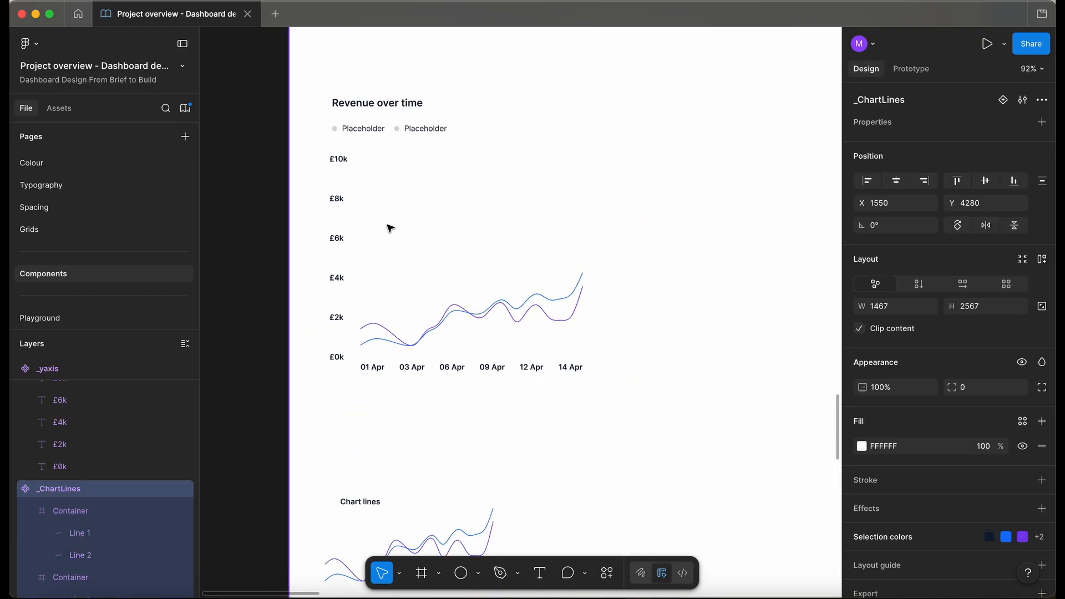
{"action": "scroll", "coordinate": [333, 220], "scroll_direction": "down", "scroll_amount": 3}
{"action": "scroll", "coordinate": [334, 220], "scroll_direction": "left", "scroll_amount": 1}
{"action": "scroll", "coordinate": [335, 282], "scroll_direction": "down", "scroll_amount": 3}
{"action": "scroll", "coordinate": [331, 279], "scroll_direction": "up", "scroll_amount": 5}
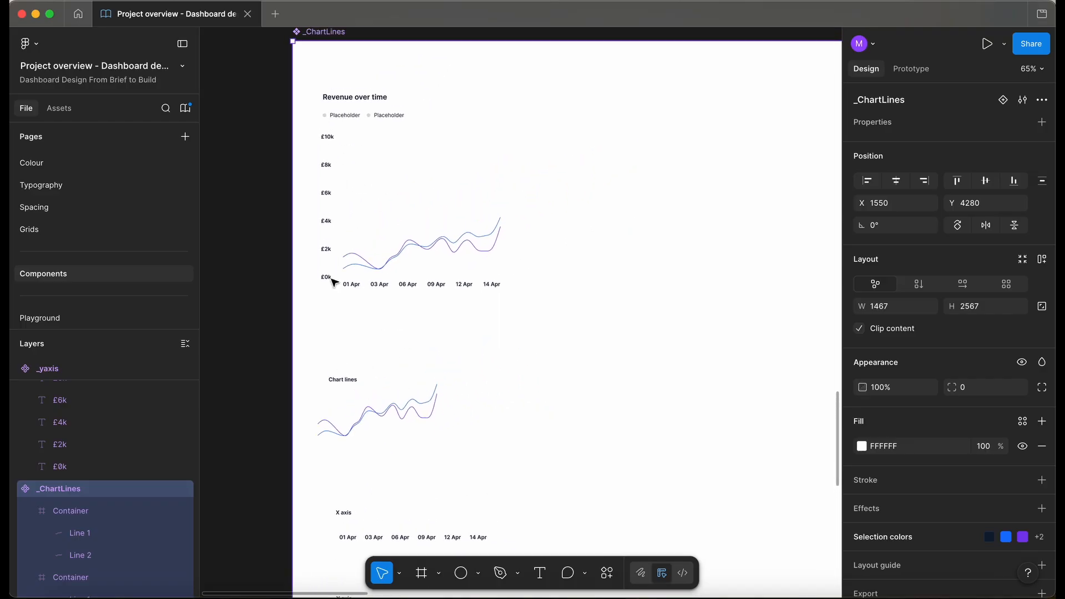
{"action": "double_click", "coordinate": [327, 189]}
{"action": "type", "text": "Selected period"}
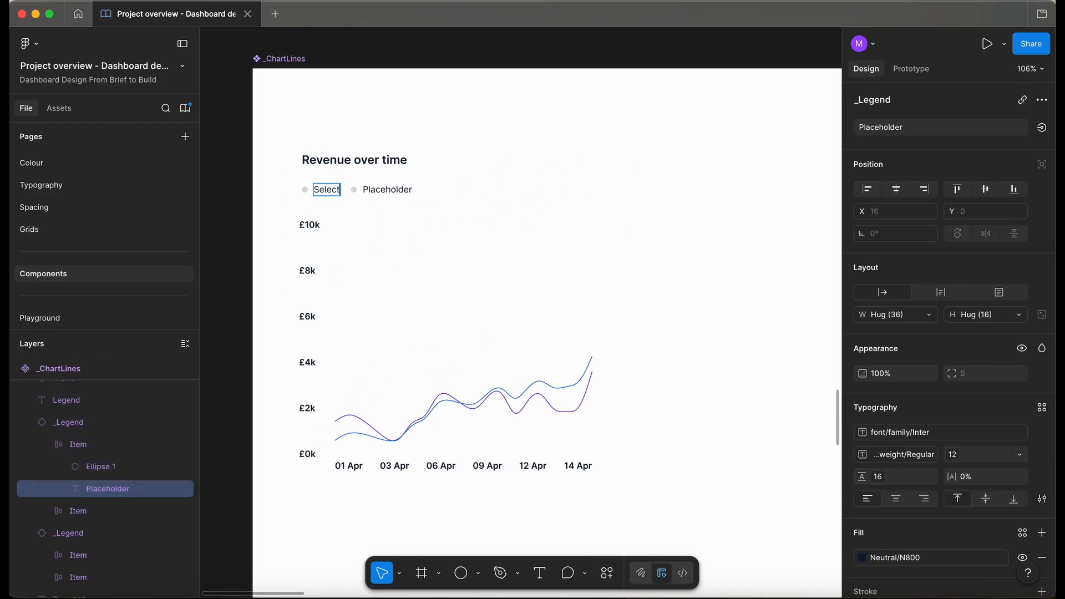
Change the remaining legend placeholder under the Revenue over time heading to "Previous period".
{"action": "double_click", "coordinate": [441, 189]}
{"action": "type", "text": "Previous period"}
{"action": "key", "text": "Escape"}
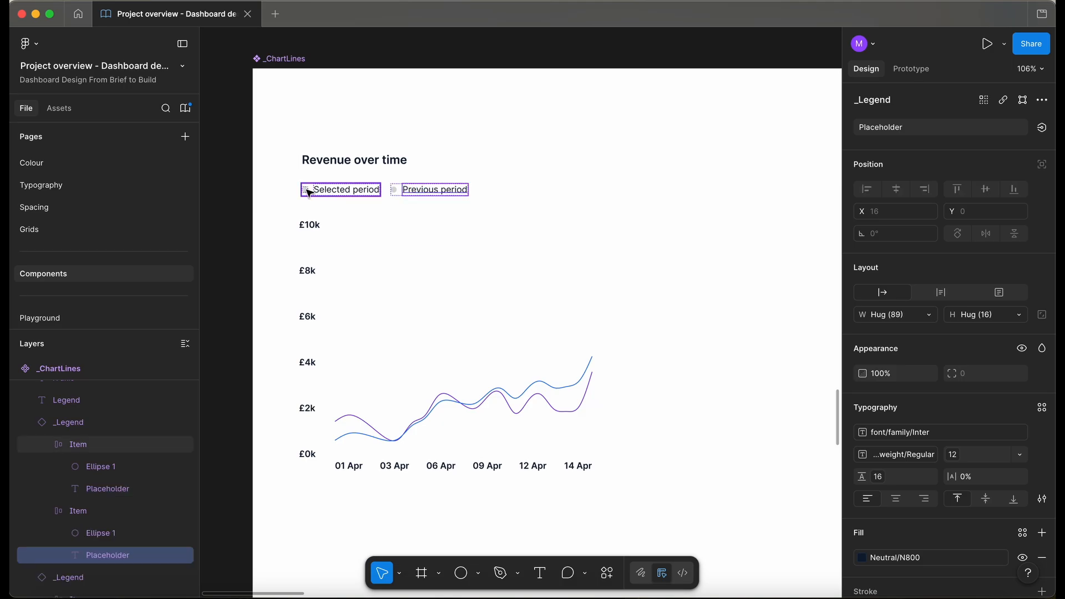
Recolour the "Selected period" legend dot with the purple sampled from the chart line.
{"action": "left_click", "coordinate": [305, 189]}
{"action": "scroll", "coordinate": [416, 339], "scroll_direction": "up", "scroll_amount": 3}
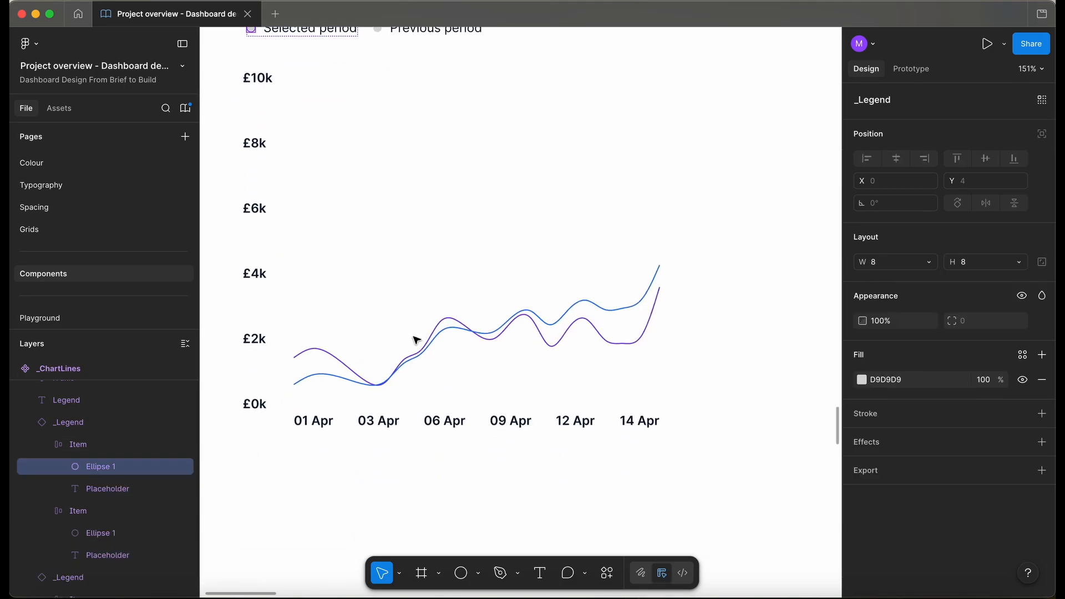
{"action": "key", "text": "i"}
{"action": "scroll", "coordinate": [446, 338], "scroll_direction": "up", "scroll_amount": 5}
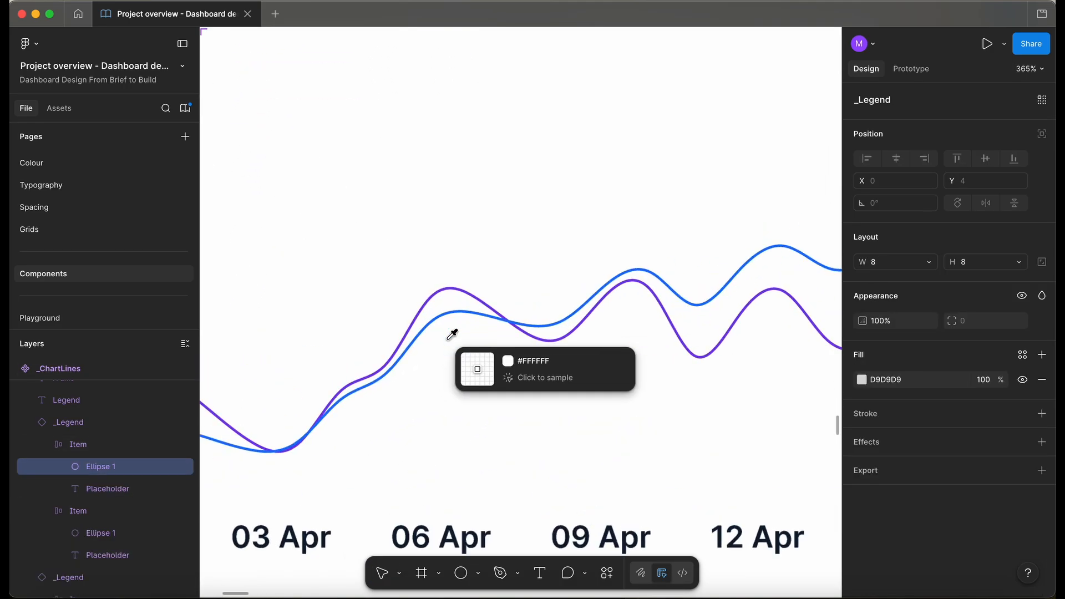
{"action": "left_click", "coordinate": [427, 304]}
{"action": "scroll", "coordinate": [428, 306], "scroll_direction": "up", "scroll_amount": 3}
Recolour the "Previous period" legend dot with the blue sampled from the chart line.
{"action": "scroll", "coordinate": [428, 305], "scroll_direction": "down", "scroll_amount": 3}
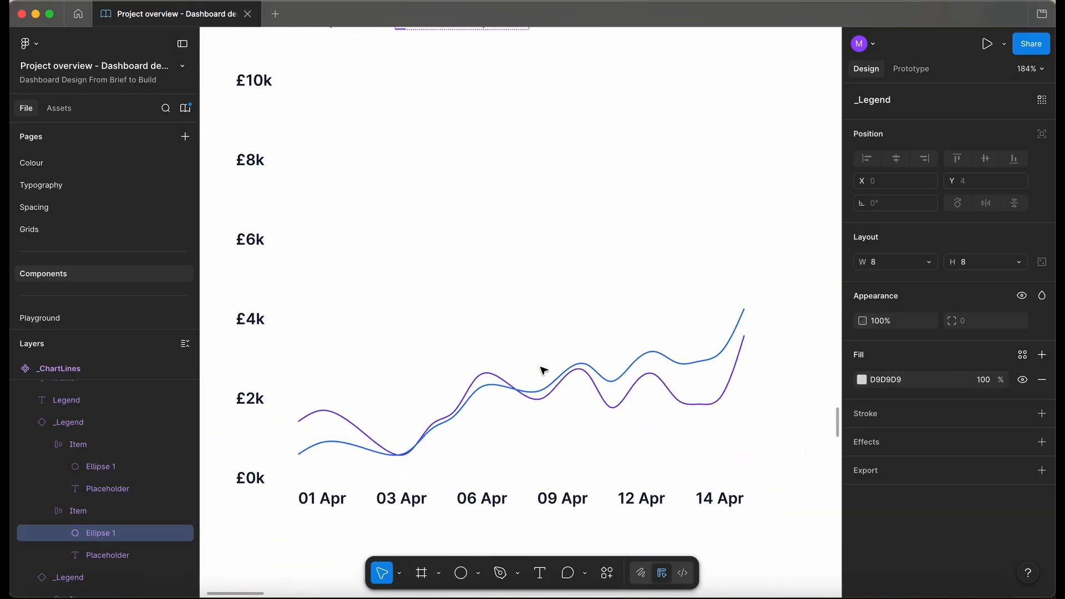
{"action": "scroll", "coordinate": [539, 367], "scroll_direction": "down", "scroll_amount": 1}
{"action": "scroll", "coordinate": [537, 363], "scroll_direction": "up", "scroll_amount": 4}
{"action": "scroll", "coordinate": [538, 364], "scroll_direction": "up", "scroll_amount": 2}
{"action": "key", "text": "i"}
{"action": "scroll", "coordinate": [572, 282], "scroll_direction": "up", "scroll_amount": 3}
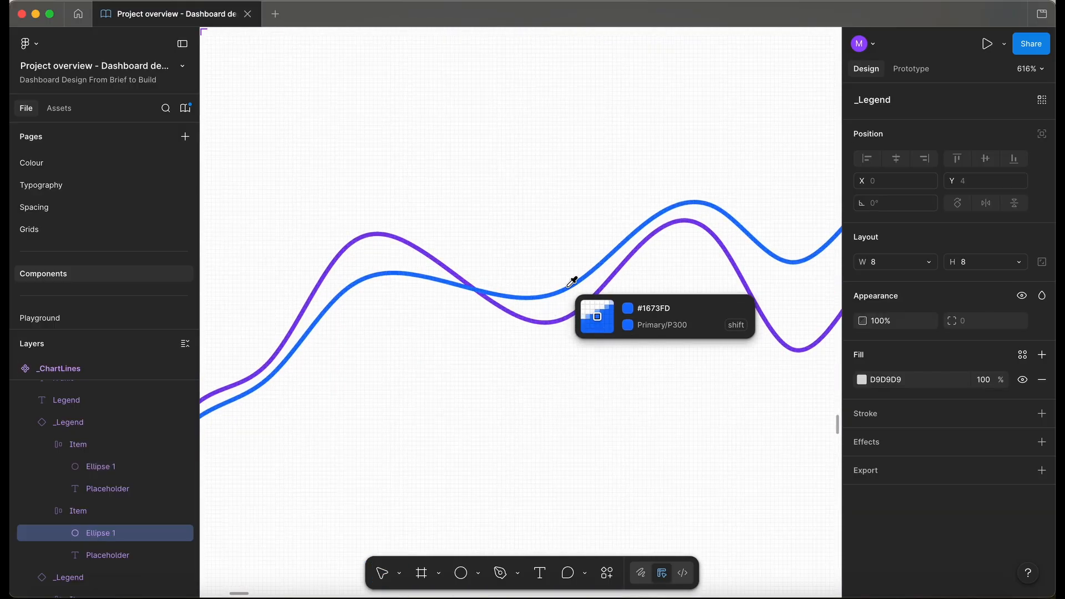
{"action": "left_click", "coordinate": [572, 283]}
{"action": "scroll", "coordinate": [570, 289], "scroll_direction": "down", "scroll_amount": 10}
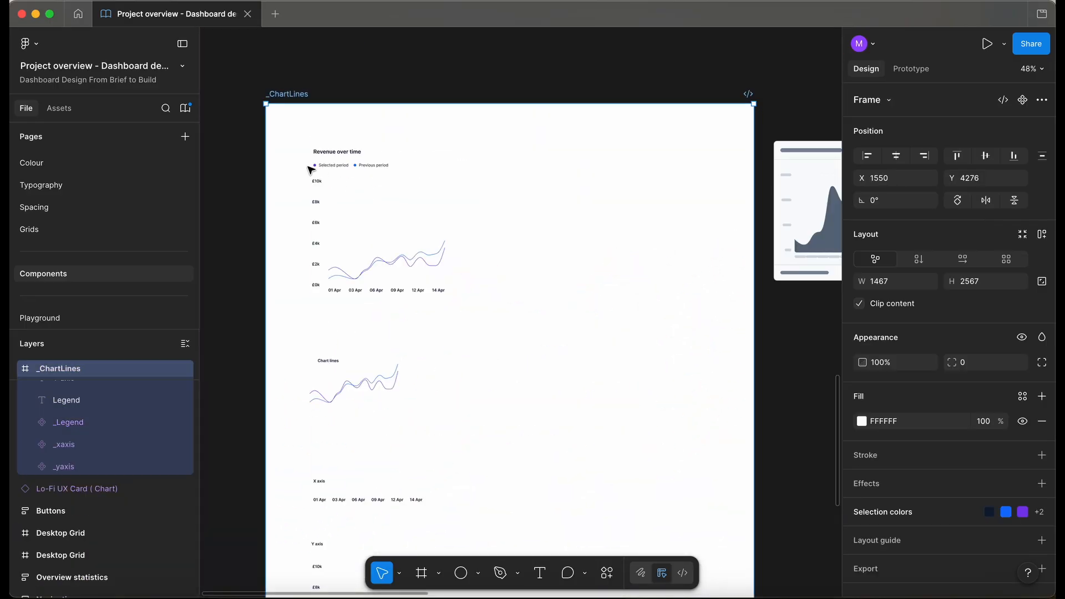
Examine the assembled chart, the lo-fi chart card with its content notes, and the Performance Overview dashboard layout.
{"action": "scroll", "coordinate": [310, 170], "scroll_direction": "up", "scroll_amount": 5}
{"action": "scroll", "coordinate": [311, 170], "scroll_direction": "down", "scroll_amount": 5}
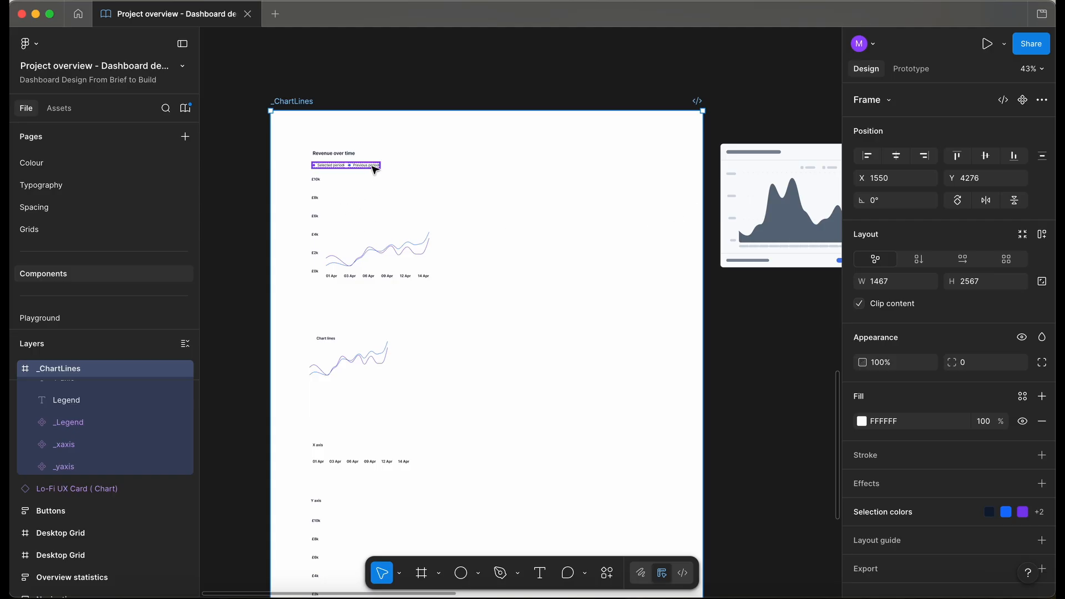
{"action": "scroll", "coordinate": [374, 169], "scroll_direction": "right", "scroll_amount": 5}
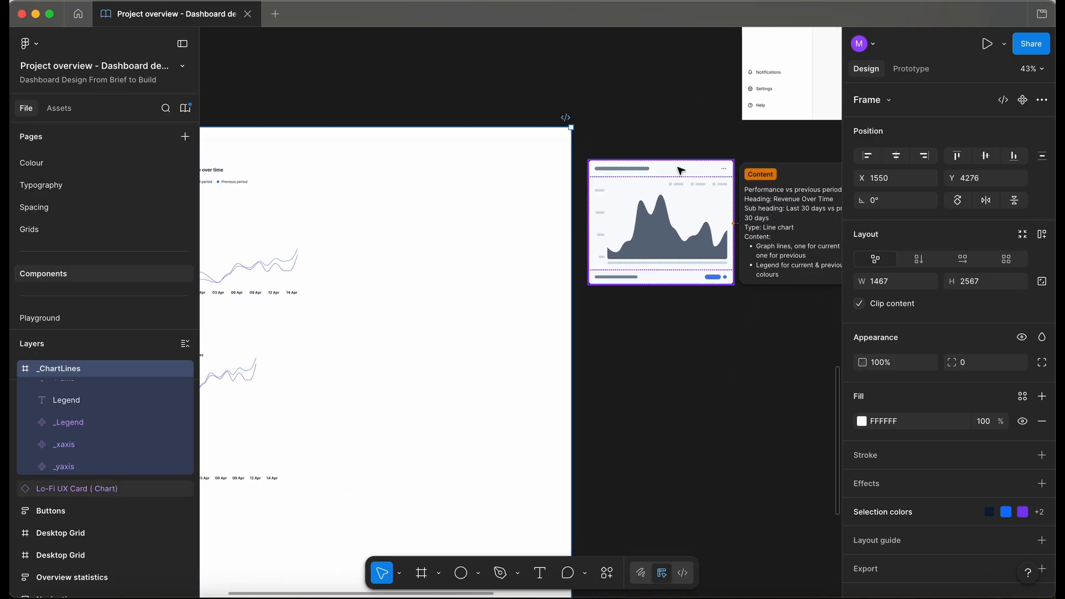
{"action": "scroll", "coordinate": [482, 171], "scroll_direction": "down", "scroll_amount": 2}
{"action": "scroll", "coordinate": [482, 170], "scroll_direction": "up", "scroll_amount": 4}
{"action": "scroll", "coordinate": [481, 170], "scroll_direction": "right", "scroll_amount": 4}
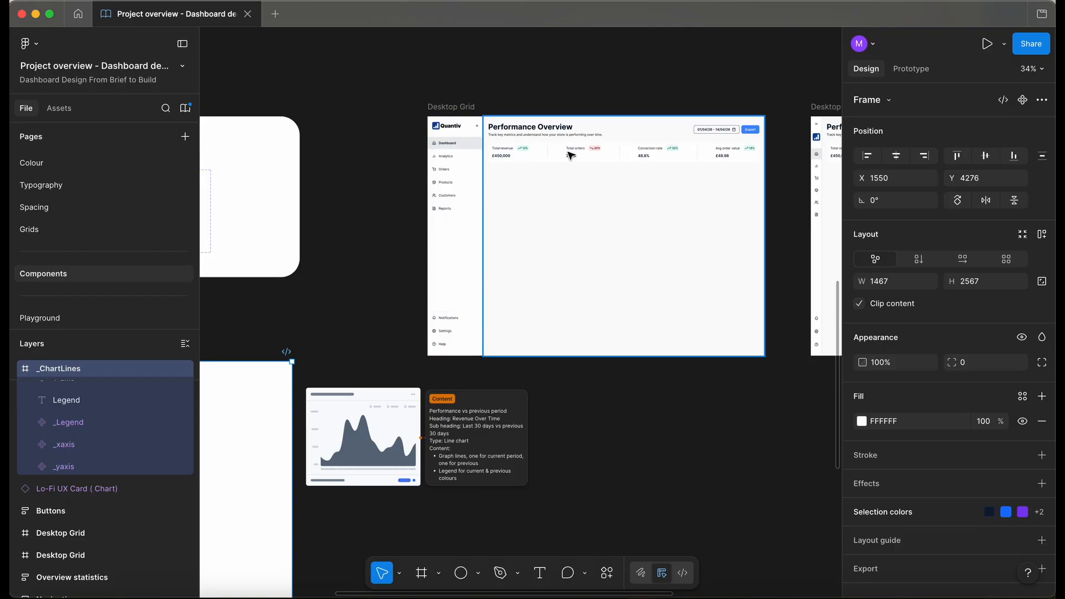
{"action": "scroll", "coordinate": [555, 231], "scroll_direction": "left", "scroll_amount": 6}
{"action": "scroll", "coordinate": [431, 325], "scroll_direction": "up", "scroll_amount": 2}
{"action": "scroll", "coordinate": [431, 325], "scroll_direction": "left", "scroll_amount": 2}
Draw a frame about 508 × 434, place it beside the Revenue over time chart in _ChartLines and fill it with light grey EFEFEF.
{"action": "left_click", "coordinate": [265, 178]}
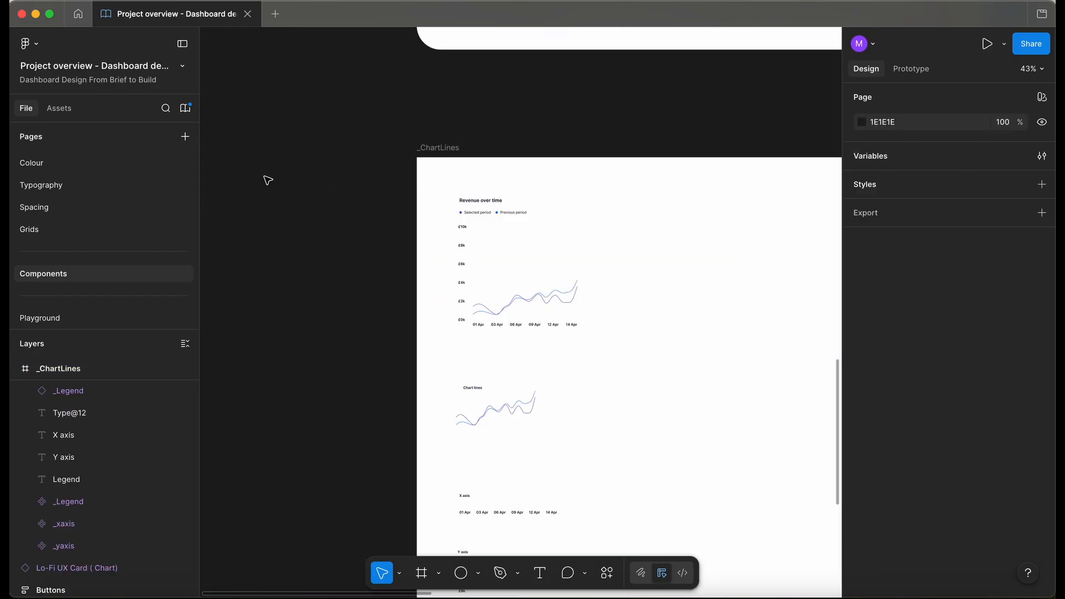
{"action": "key", "text": "f"}
{"action": "left_click_drag", "start_coordinate": [258, 181], "coordinate": [406, 311]}
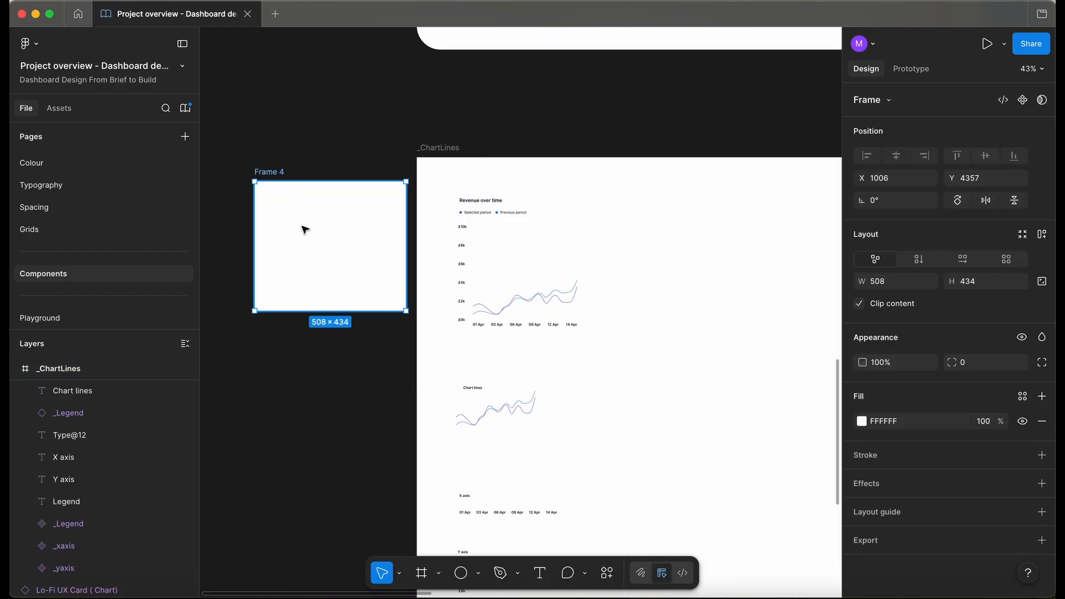
{"action": "left_click_drag", "start_coordinate": [268, 170], "coordinate": [660, 218]}
{"action": "scroll", "coordinate": [659, 218], "scroll_direction": "right", "scroll_amount": 2}
{"action": "scroll", "coordinate": [660, 217], "scroll_direction": "up", "scroll_amount": 1}
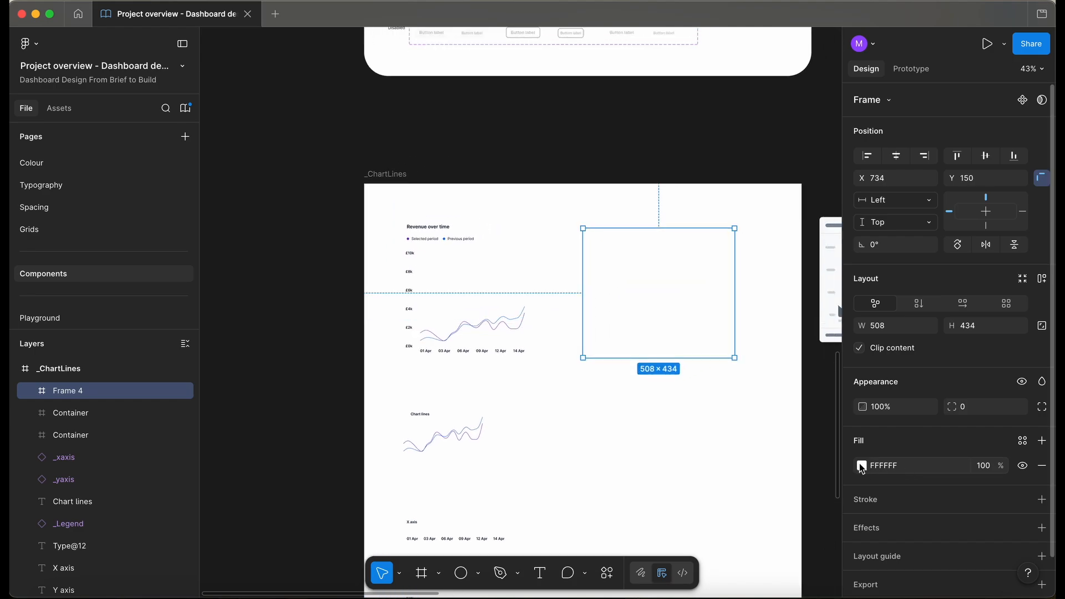
{"action": "left_click", "coordinate": [861, 466]}
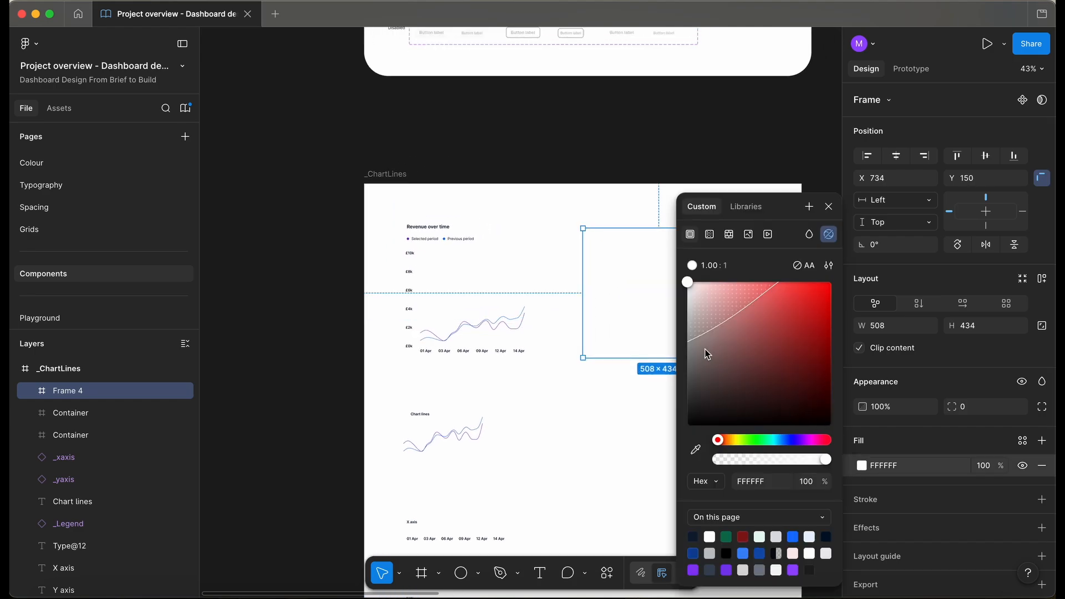
{"action": "left_click", "coordinate": [686, 289]}
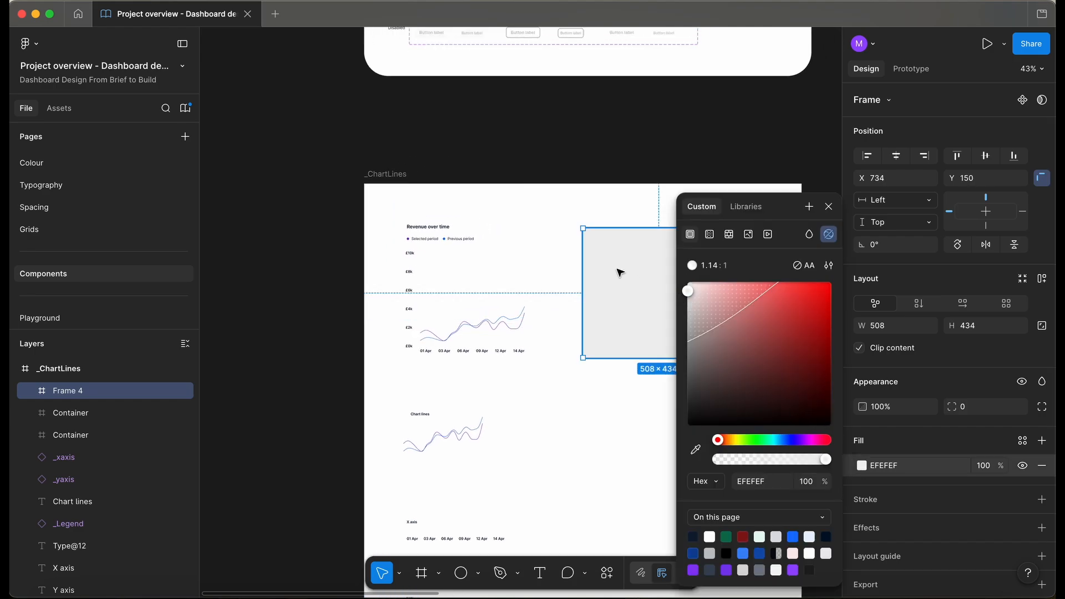
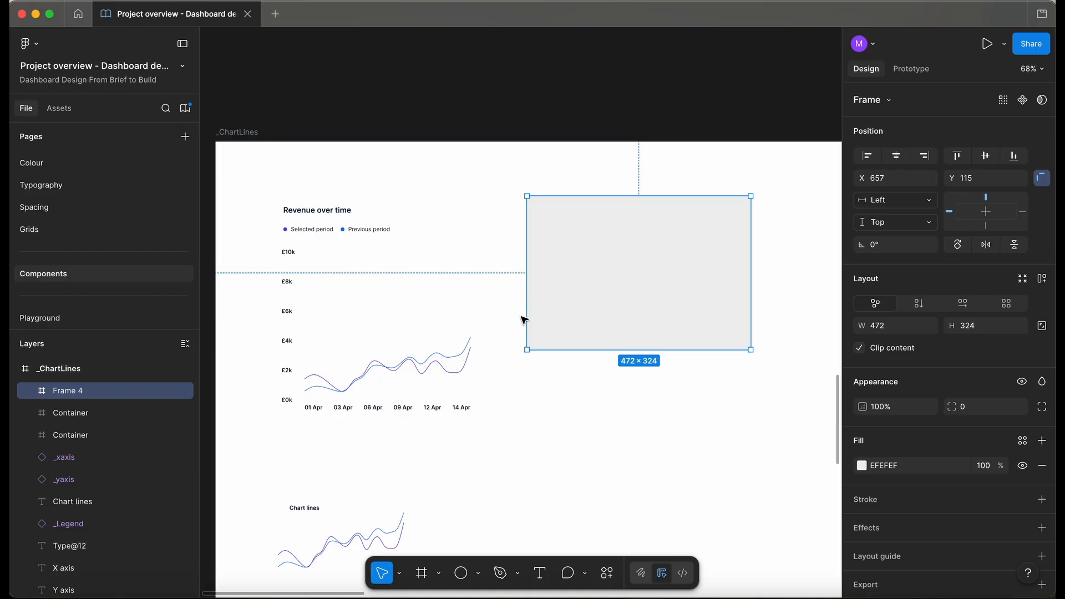
Rename the grey frame as LineChart and move the Revenue over time heading and its legend into its upper area.
{"action": "key", "text": "super+r"}
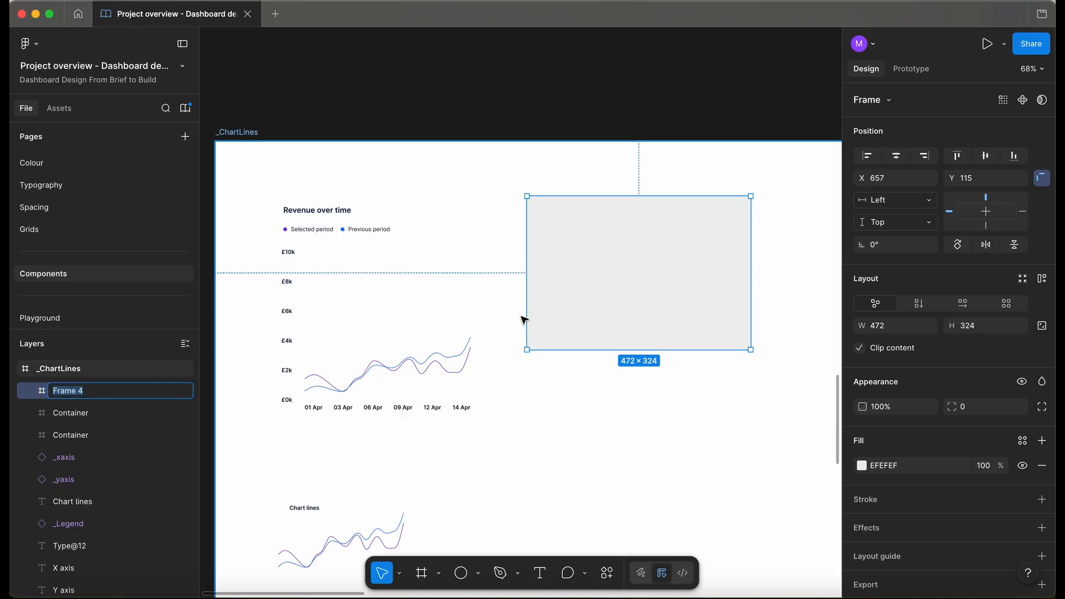
{"action": "type", "text": "LineChart"}
{"action": "left_click", "coordinate": [329, 212]}
{"action": "left_click_drag", "start_coordinate": [322, 214], "coordinate": [575, 212]}
{"action": "left_click", "coordinate": [348, 232]}
{"action": "left_click_drag", "start_coordinate": [352, 231], "coordinate": [604, 227]}
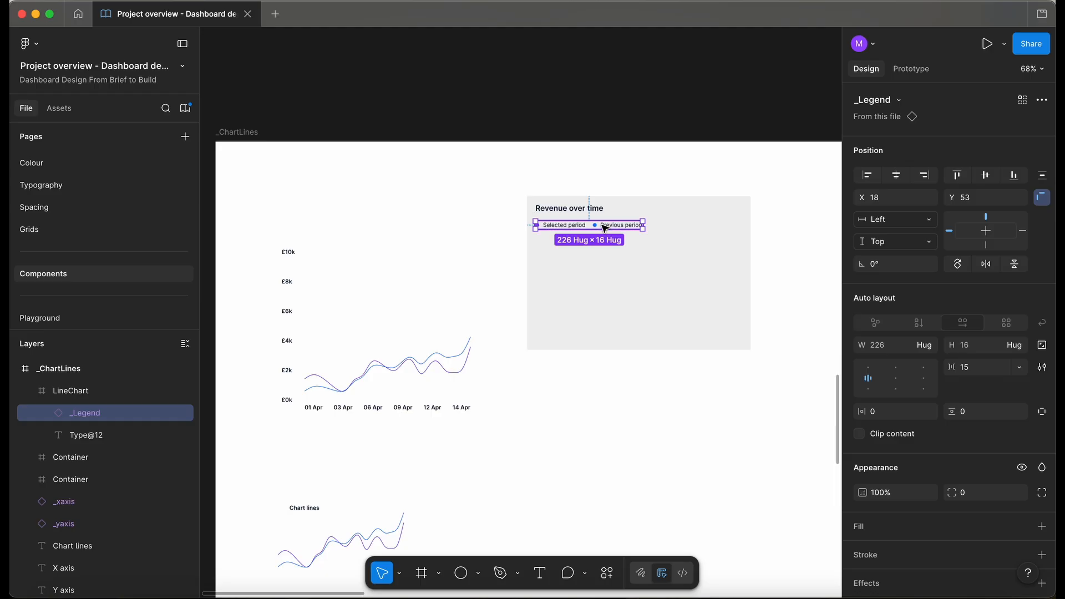
Wrap the heading and legend in a vertical auto layout frame named Header.
{"action": "left_click", "coordinate": [585, 213], "text": "shift"}
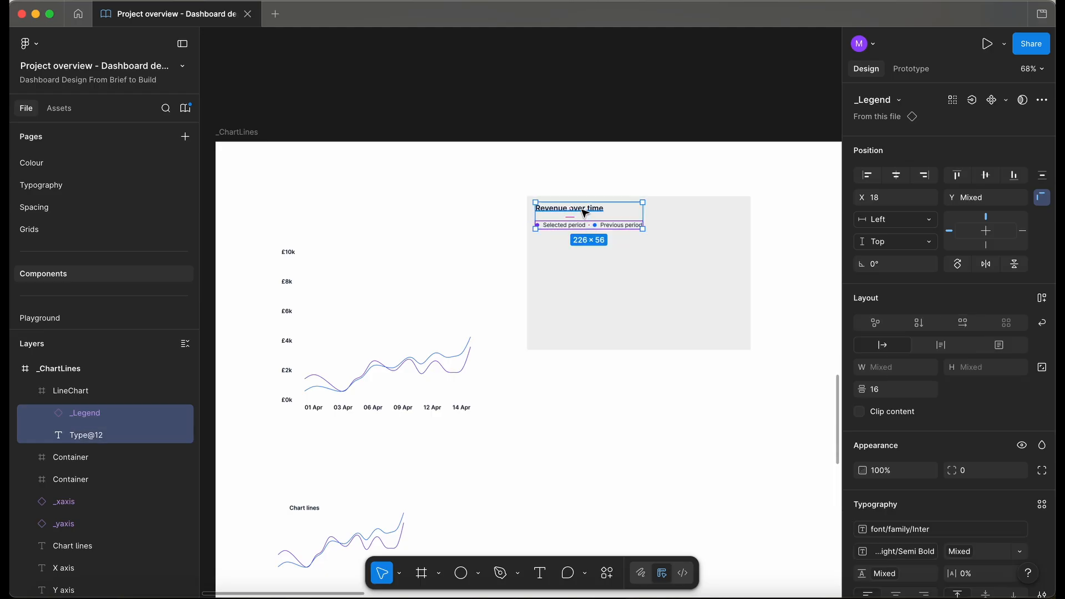
{"action": "key", "text": "shift+a"}
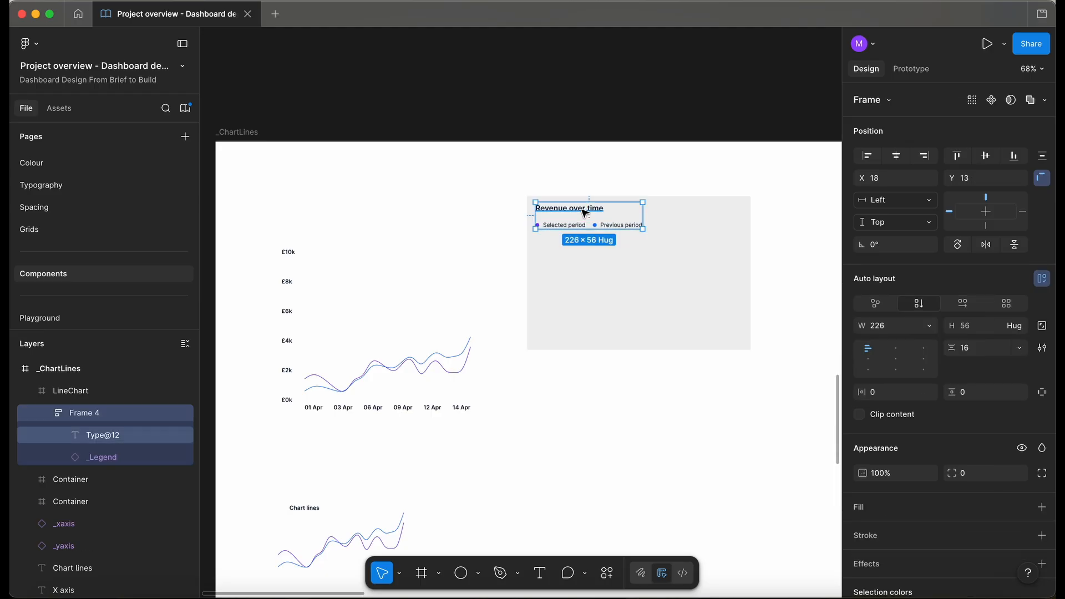
{"action": "key", "text": "super+r"}
{"action": "type", "text": "Header"}
Apply vertical auto layout to the LineChart frame and enlarge it to leave room below the Header.
{"action": "left_click", "coordinate": [610, 308]}
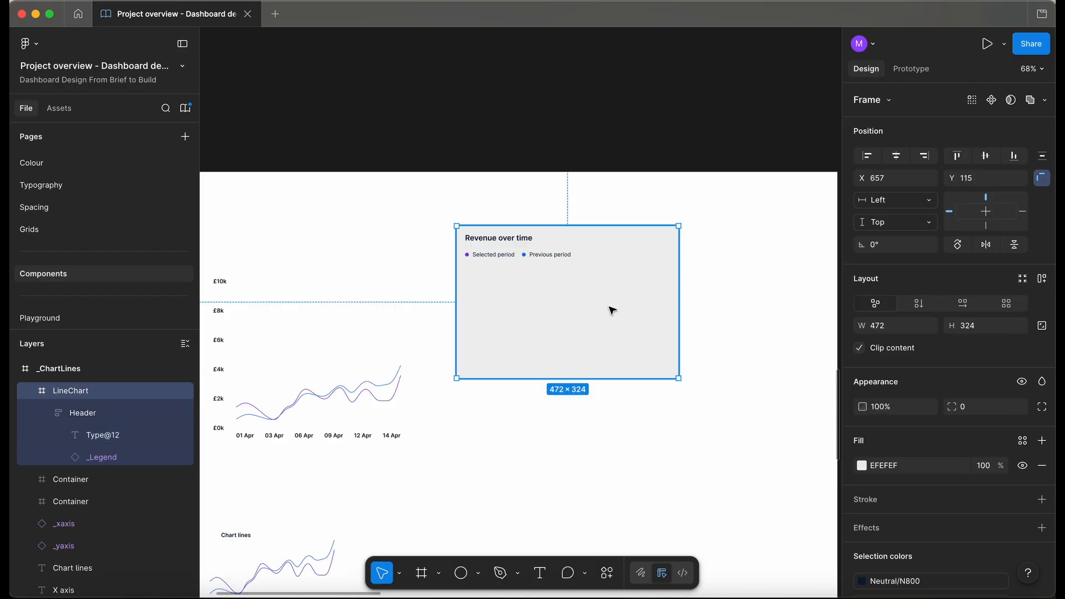
{"action": "key", "text": "shift+a"}
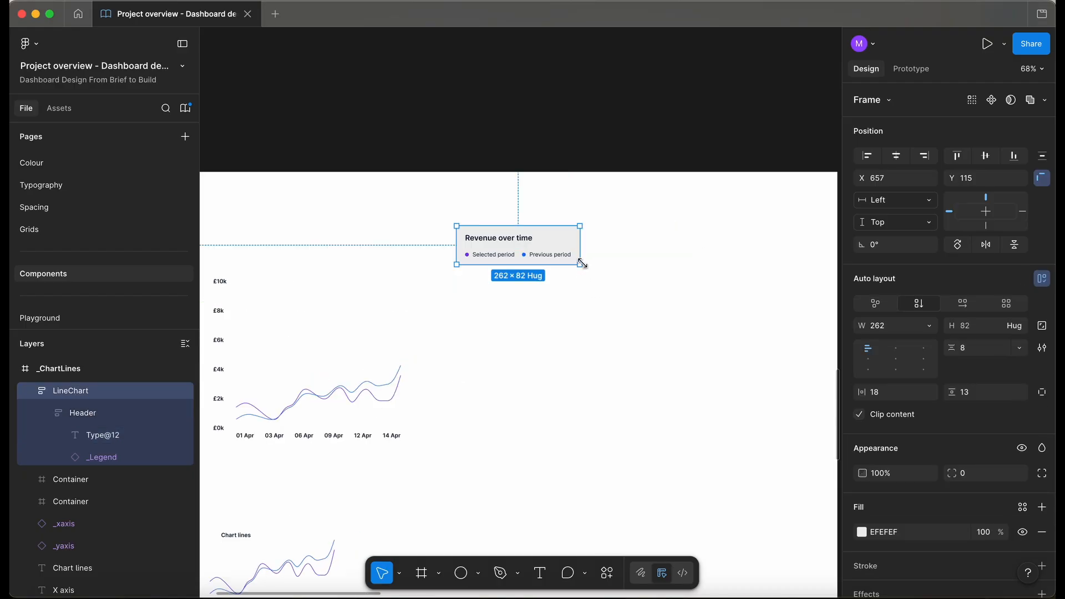
{"action": "left_click_drag", "start_coordinate": [579, 265], "coordinate": [683, 387]}
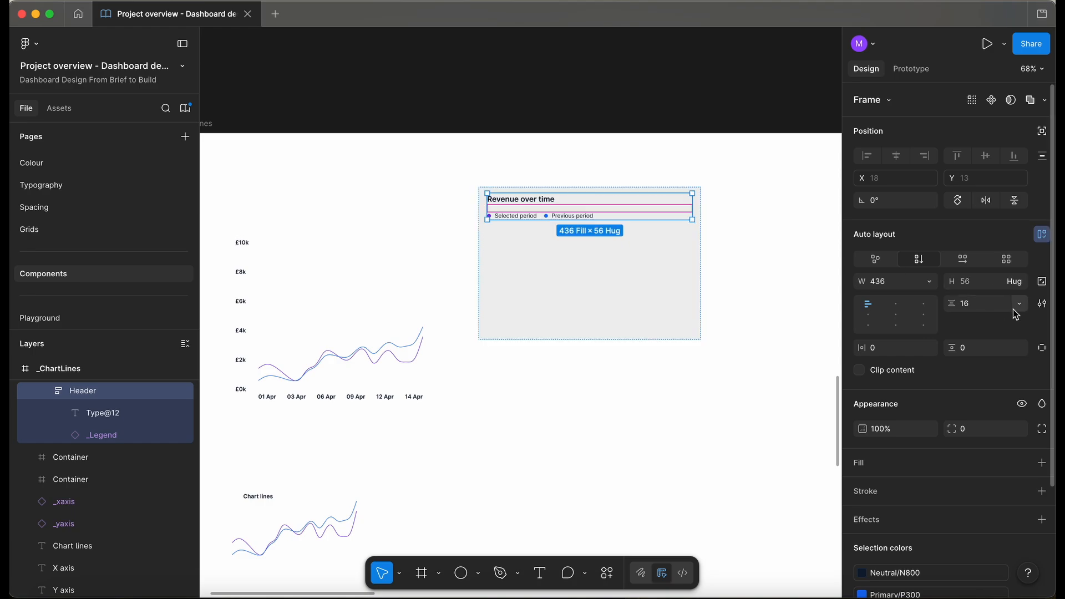
Set the Header's item gap to 8px and its horizontal and vertical padding to 0px using the spacing variables.
{"action": "left_click", "coordinate": [1019, 305]}
{"action": "left_click", "coordinate": [990, 347]}
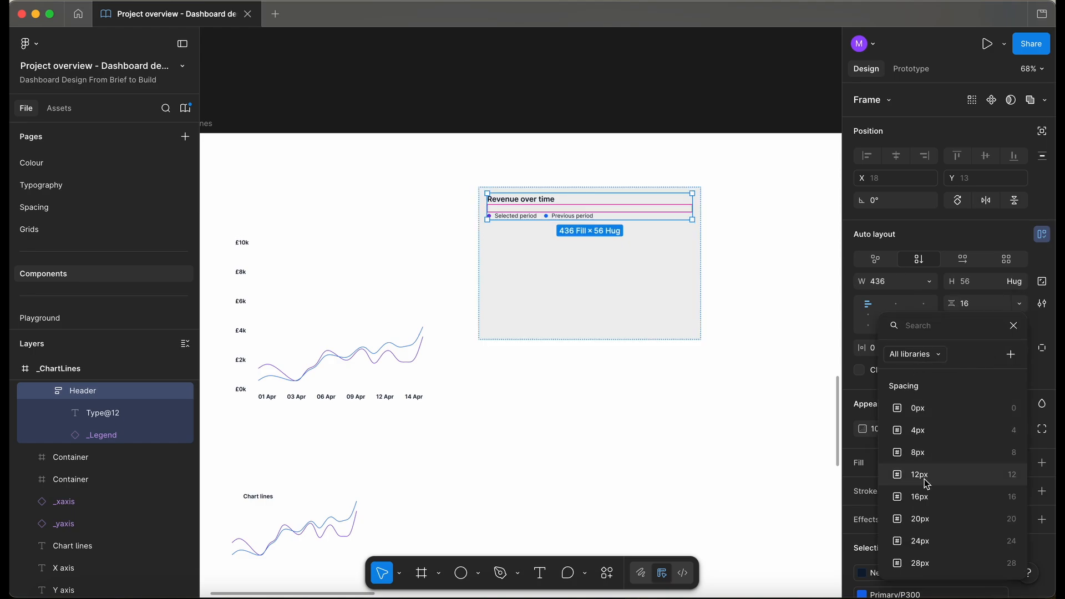
{"action": "left_click", "coordinate": [924, 448]}
{"action": "left_click", "coordinate": [929, 350]}
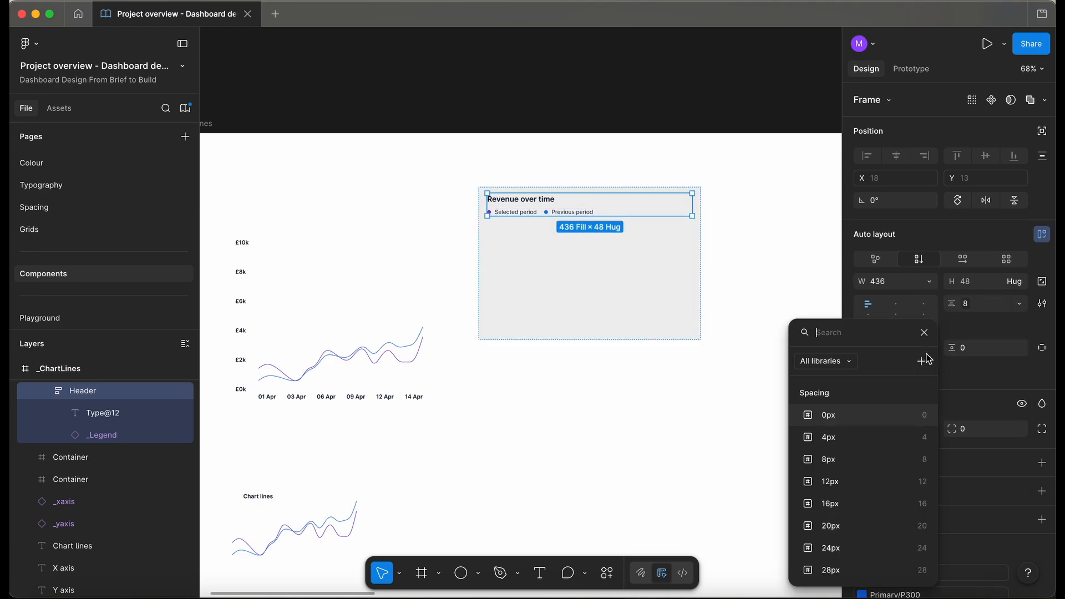
{"action": "left_click", "coordinate": [995, 367]}
{"action": "left_click", "coordinate": [929, 281]}
{"action": "left_click", "coordinate": [917, 282]}
{"action": "scroll", "coordinate": [566, 261], "scroll_direction": "up", "scroll_amount": 2}
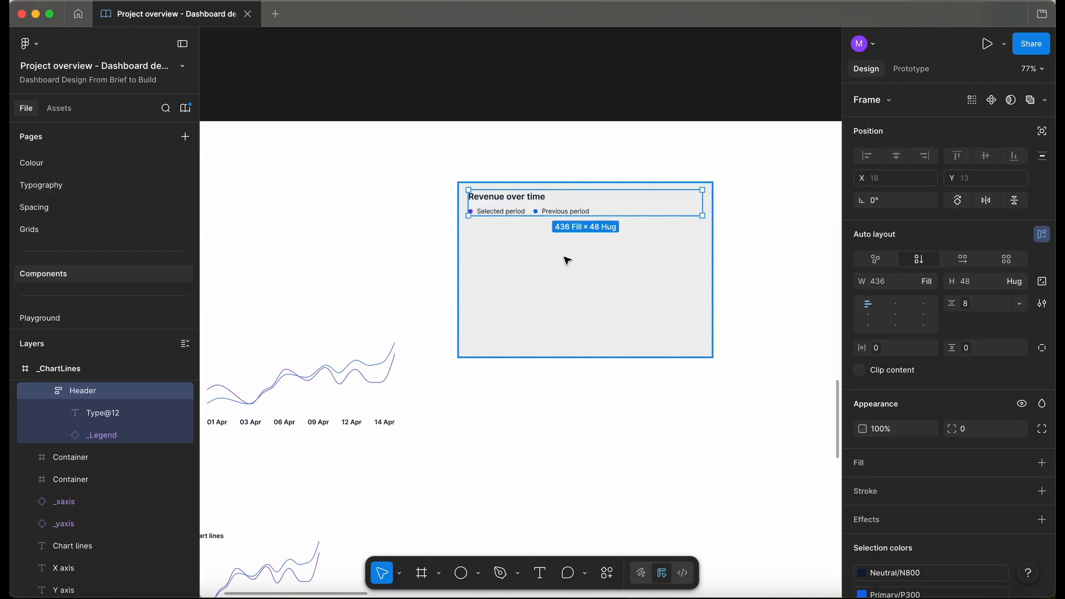
{"action": "scroll", "coordinate": [567, 260], "scroll_direction": "down", "scroll_amount": 2}
{"action": "left_click", "coordinate": [1020, 284]}
{"action": "left_click", "coordinate": [1020, 284]}
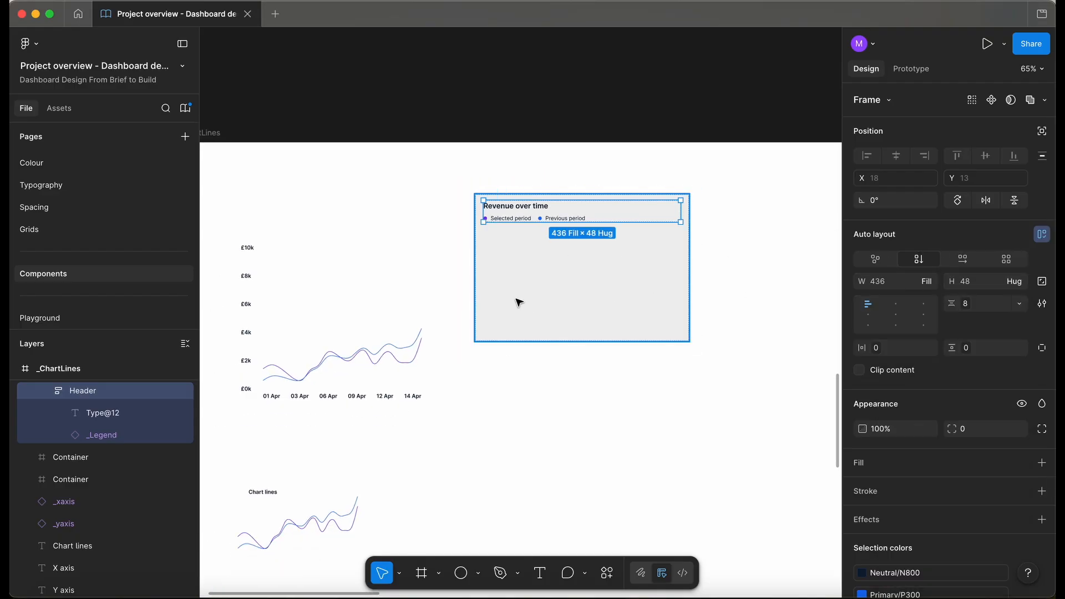
Place the y axis below the Header in LineChart and wrap it in an auto layout frame named Container.
{"action": "scroll", "coordinate": [523, 304], "scroll_direction": "down", "scroll_amount": 2}
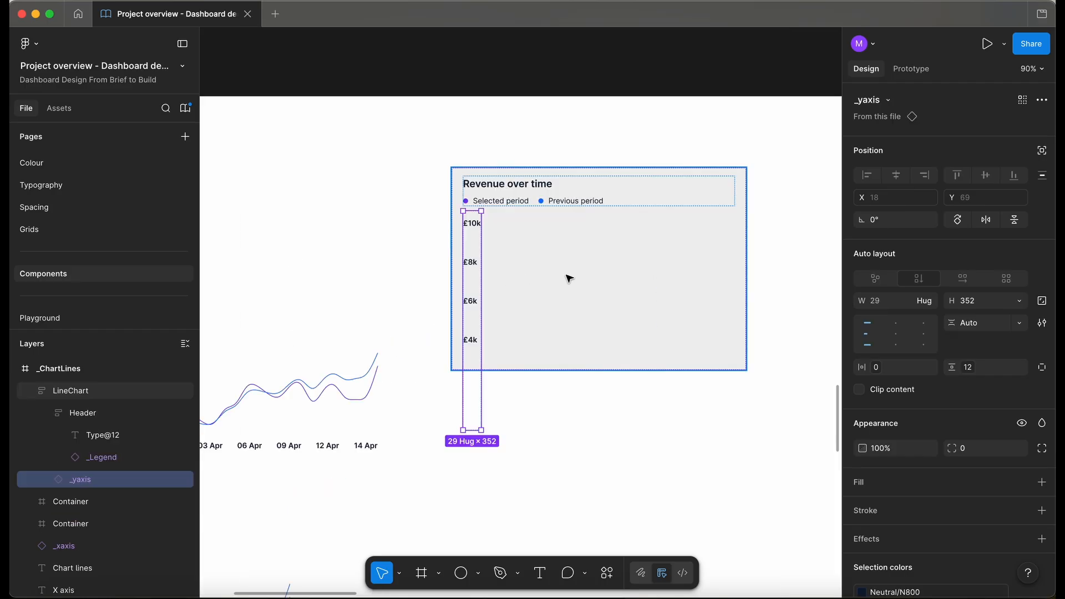
{"action": "key", "text": "shift+a"}
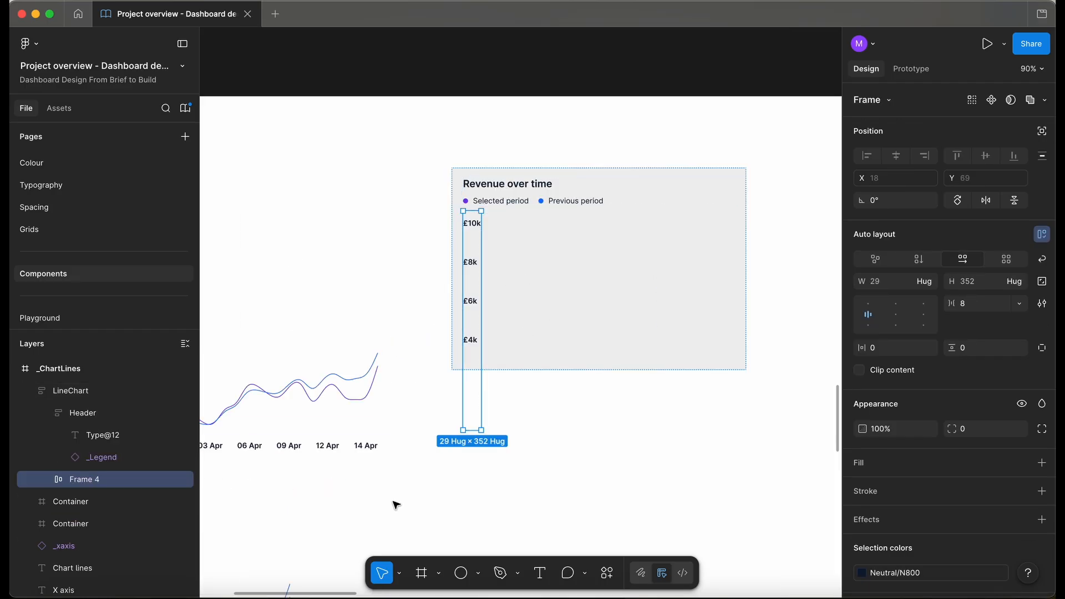
{"action": "key", "text": "super+r"}
{"action": "type", "text": "Con"}
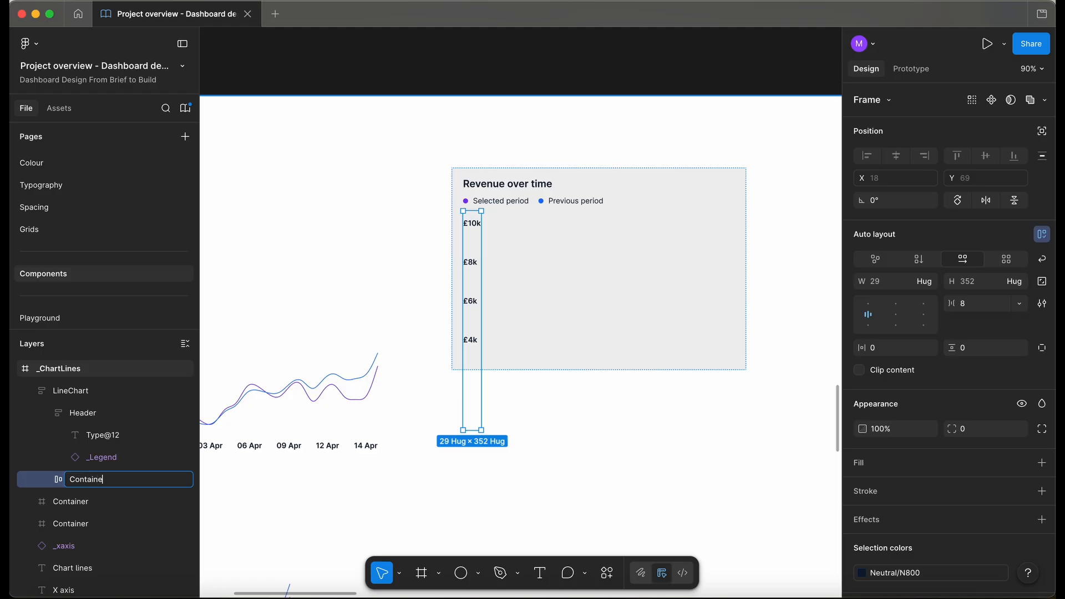
{"action": "key", "text": "Return"}
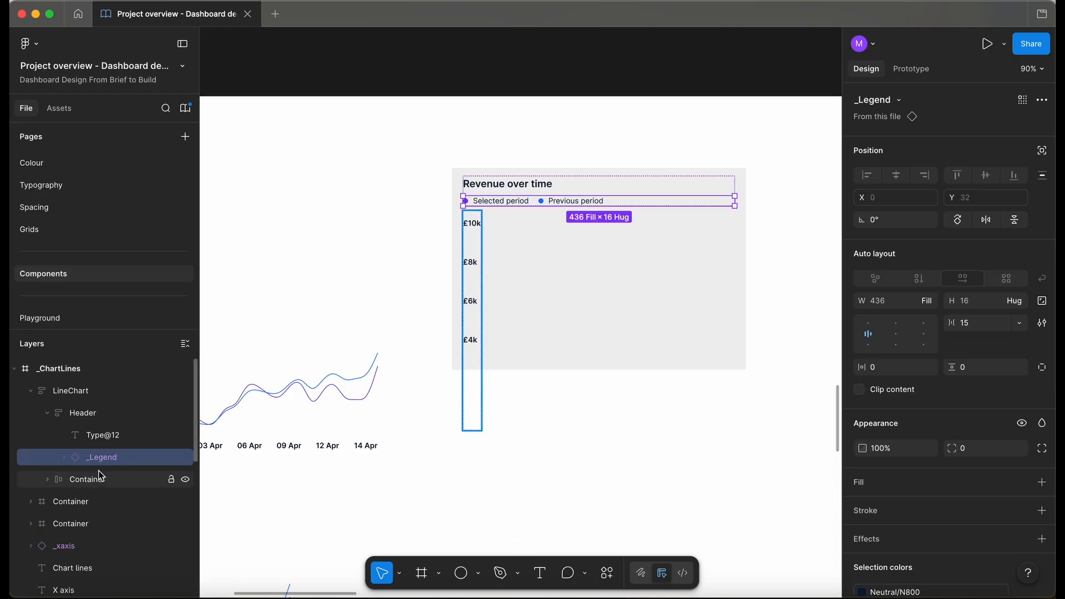
Set the width of the Container around the y axis to fill the LineChart frame.
{"action": "left_click", "coordinate": [47, 413]}
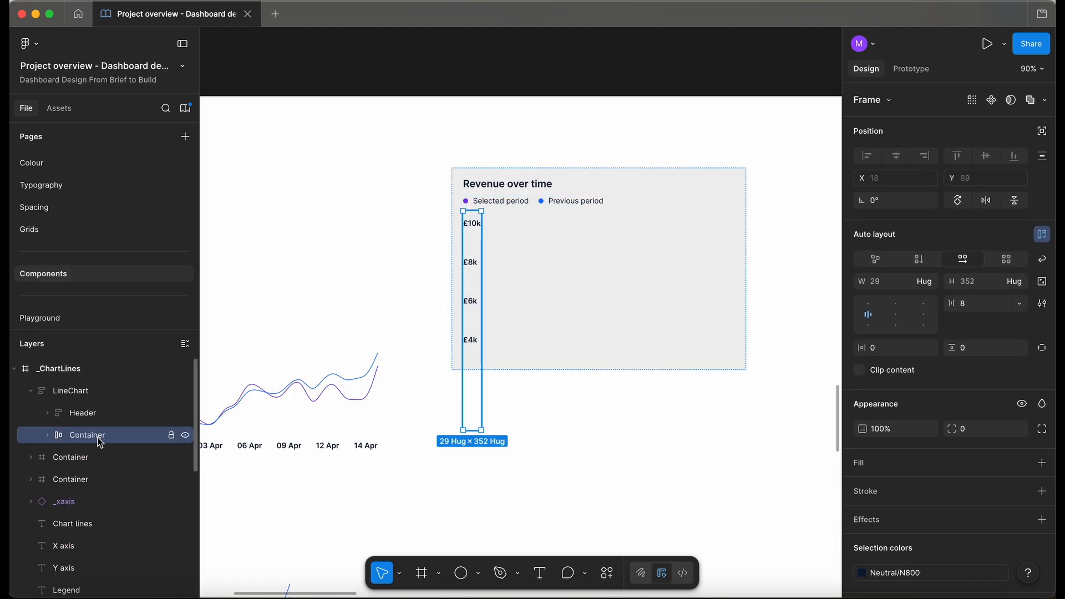
{"action": "left_click", "coordinate": [924, 282]}
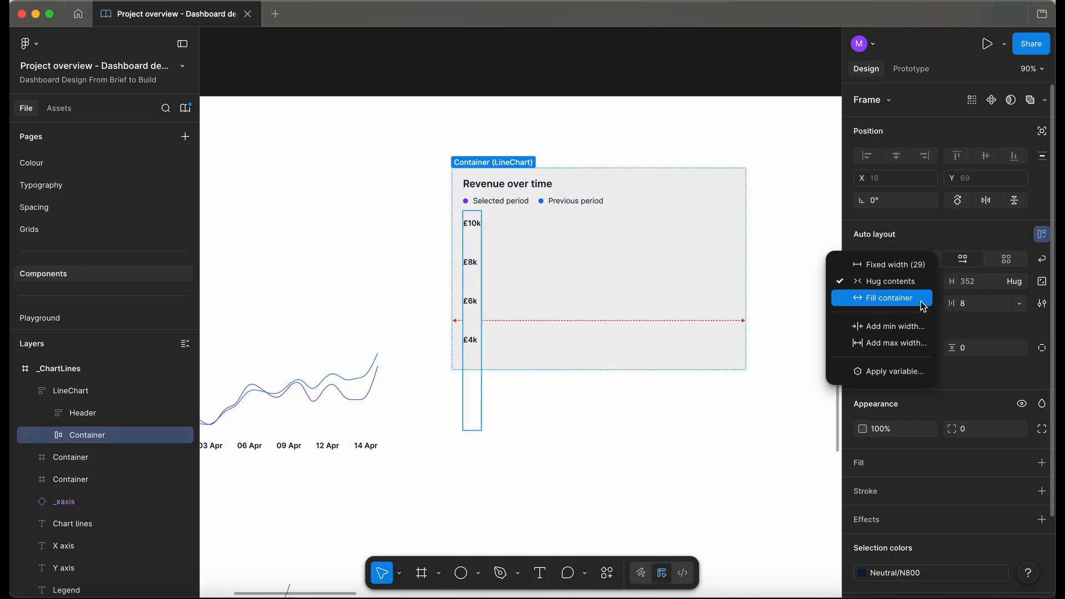
{"action": "left_click", "coordinate": [882, 297]}
{"action": "left_click", "coordinate": [1013, 281]}
{"action": "left_click", "coordinate": [1006, 286]}
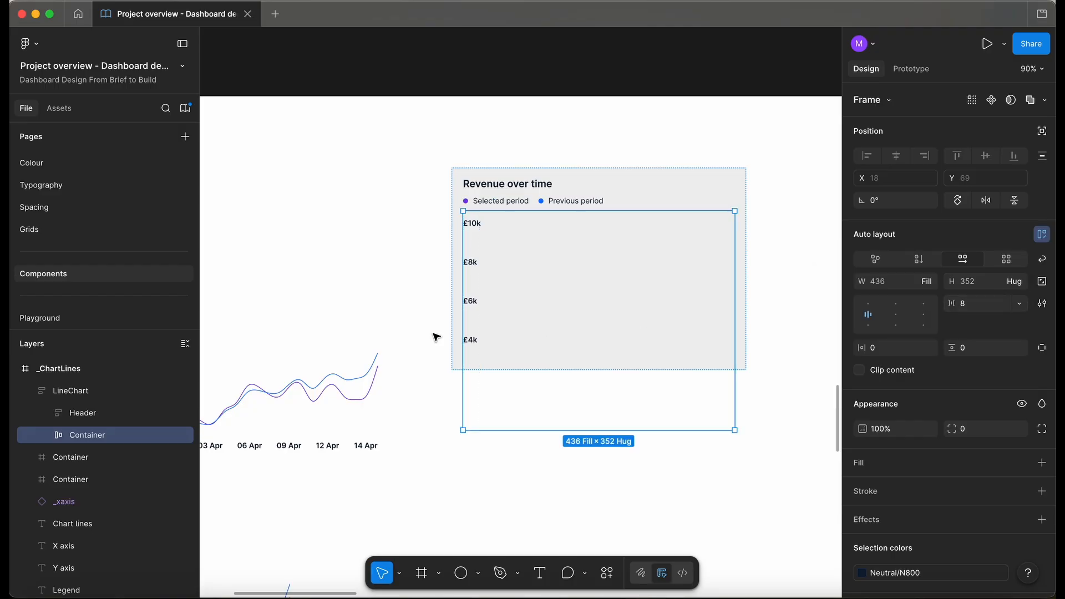
Draw a frame about 220 × 93 inside the Container beside the y axis and name it Content.
{"action": "key", "text": "f"}
{"action": "left_click_drag", "start_coordinate": [491, 289], "coordinate": [626, 347]}
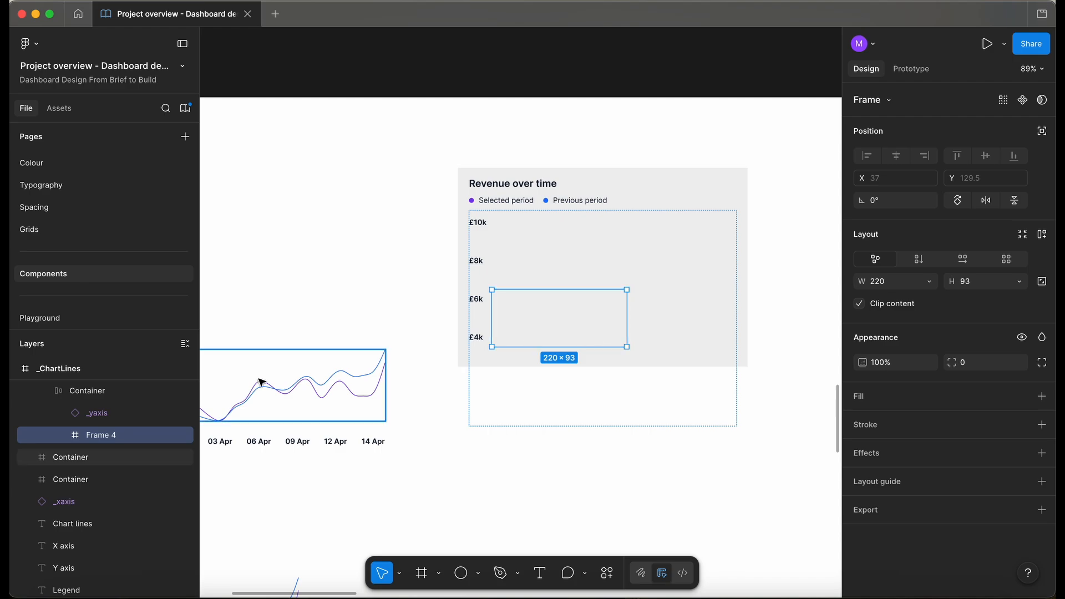
{"action": "double_click", "coordinate": [119, 435]}
{"action": "type", "text": "Content"}
{"action": "key", "text": "Return"}
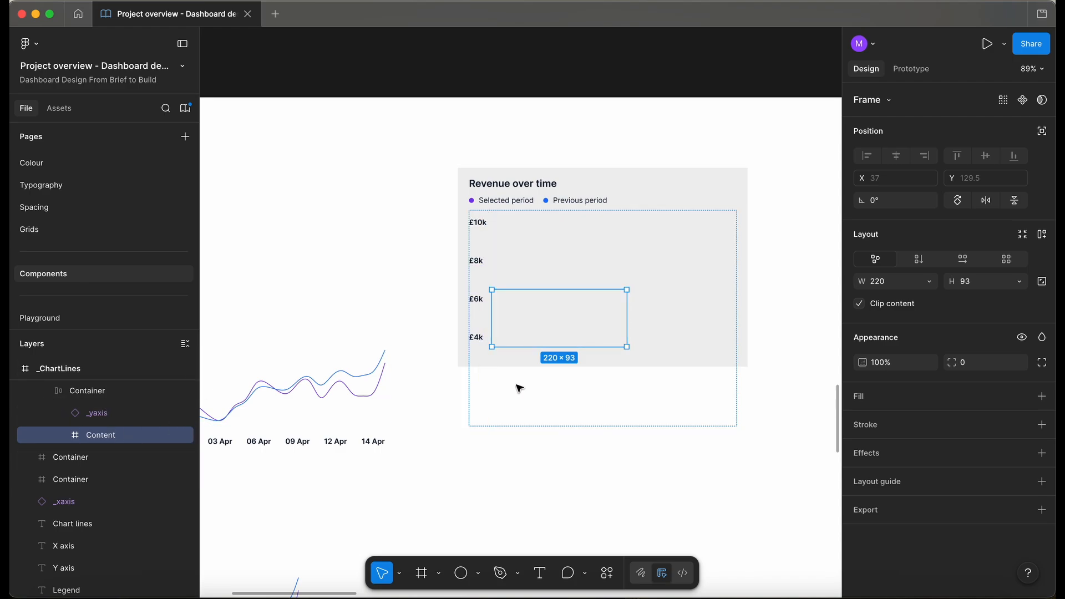
Apply auto layout to the Content frame and set its width to fill the Container.
{"action": "key", "text": "shift+a"}
{"action": "left_click", "coordinate": [926, 281]}
{"action": "left_click", "coordinate": [929, 298]}
Shorten the y axis to about 242 px high so it ends inside the LineChart frame.
{"action": "left_click", "coordinate": [480, 419]}
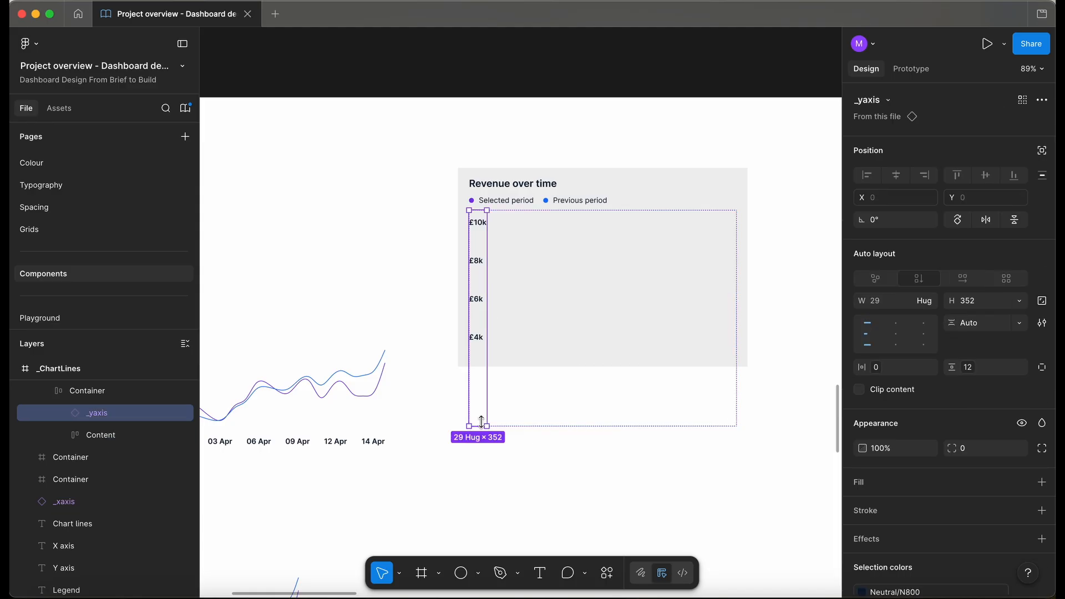
{"action": "left_click_drag", "start_coordinate": [480, 427], "coordinate": [480, 389]}
{"action": "left_click", "coordinate": [575, 335]}
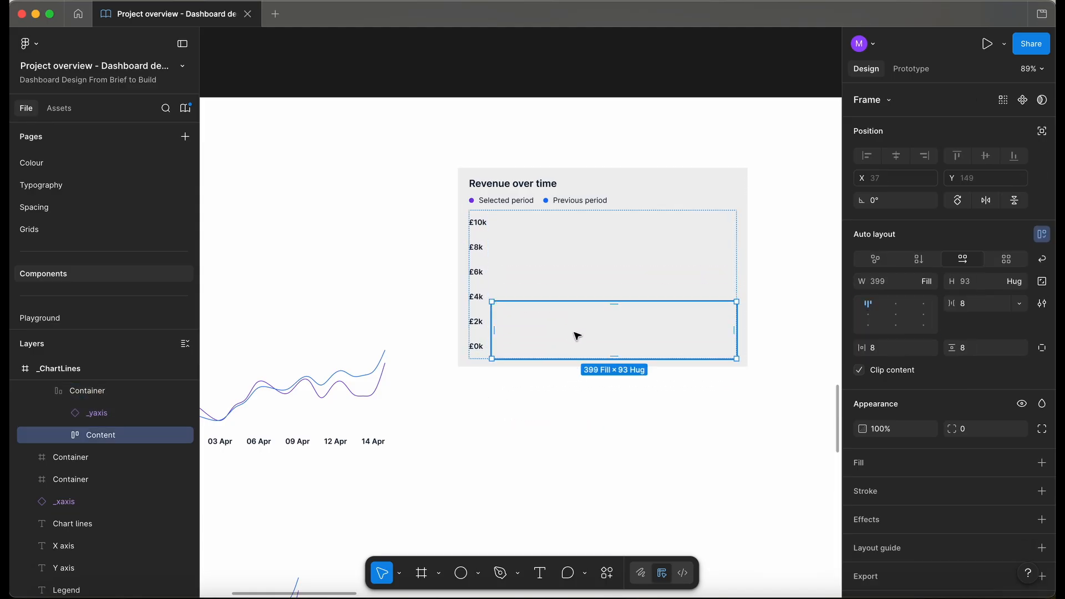
Move the 350 × 115 chart lines Container into the Content frame beside the y axis and set its width to fill.
{"action": "scroll", "coordinate": [577, 337], "scroll_direction": "left", "scroll_amount": 1}
{"action": "left_click", "coordinate": [390, 386]}
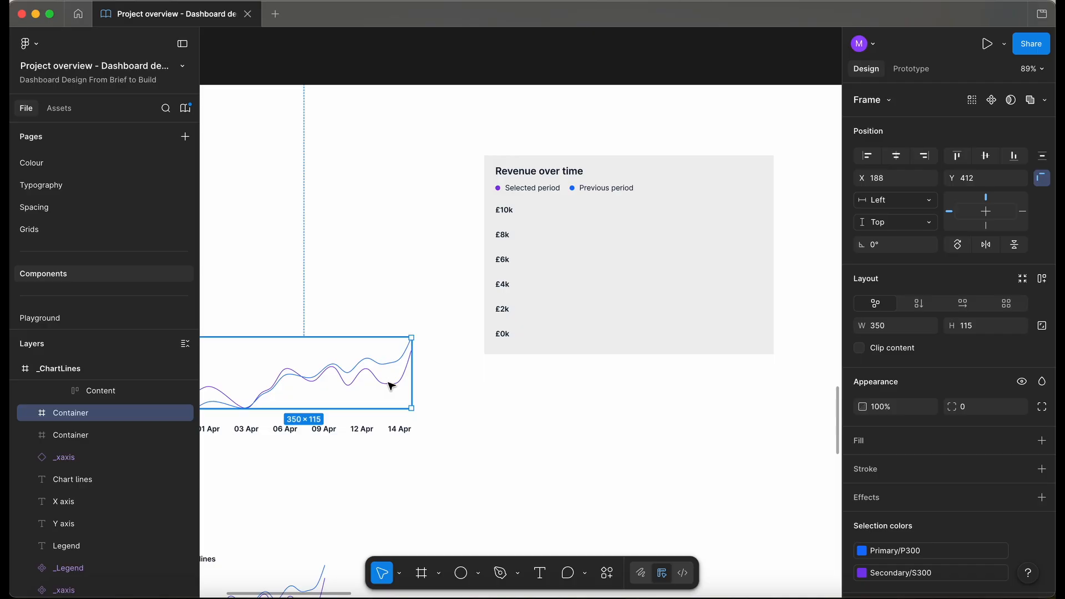
{"action": "scroll", "coordinate": [390, 385], "scroll_direction": "left", "scroll_amount": 4}
{"action": "scroll", "coordinate": [389, 384], "scroll_direction": "right", "scroll_amount": 3}
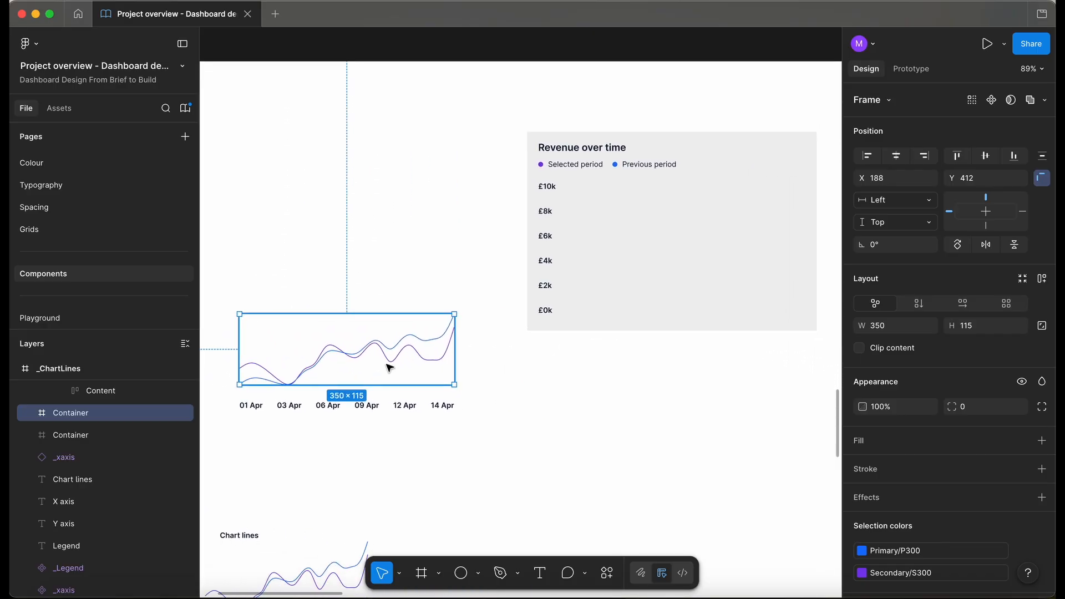
{"action": "scroll", "coordinate": [391, 359], "scroll_direction": "down", "scroll_amount": 2}
{"action": "left_click_drag", "start_coordinate": [388, 358], "coordinate": [601, 301]}
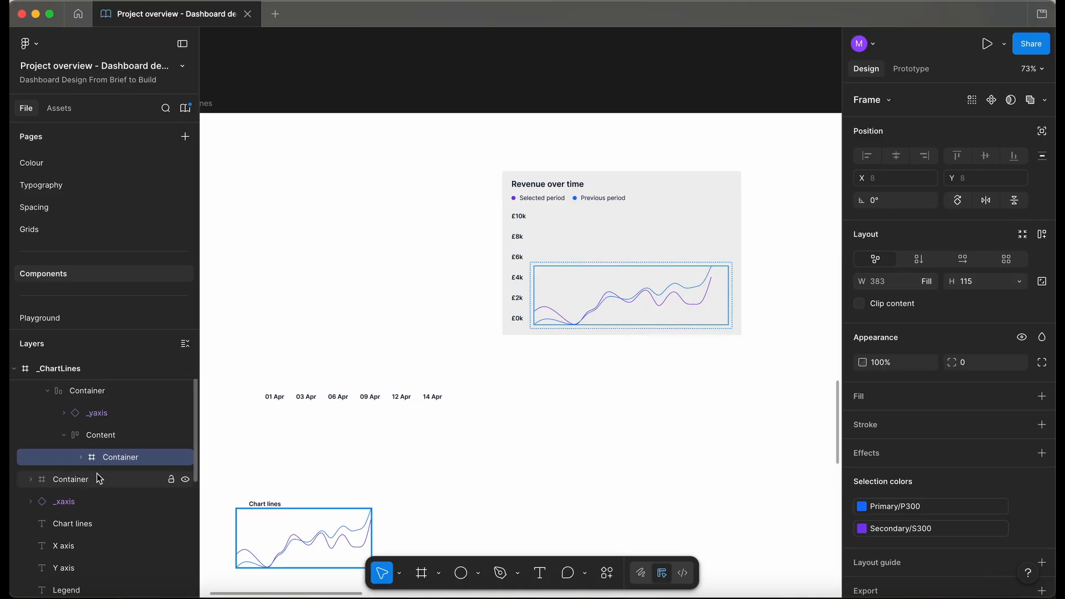
Stretch Line 1 and Line 2 to the full width of their Container and set Content's padding to 0.
{"action": "left_click", "coordinate": [80, 456]}
{"action": "left_click", "coordinate": [127, 480]}
{"action": "left_click", "coordinate": [133, 503], "text": "shift"}
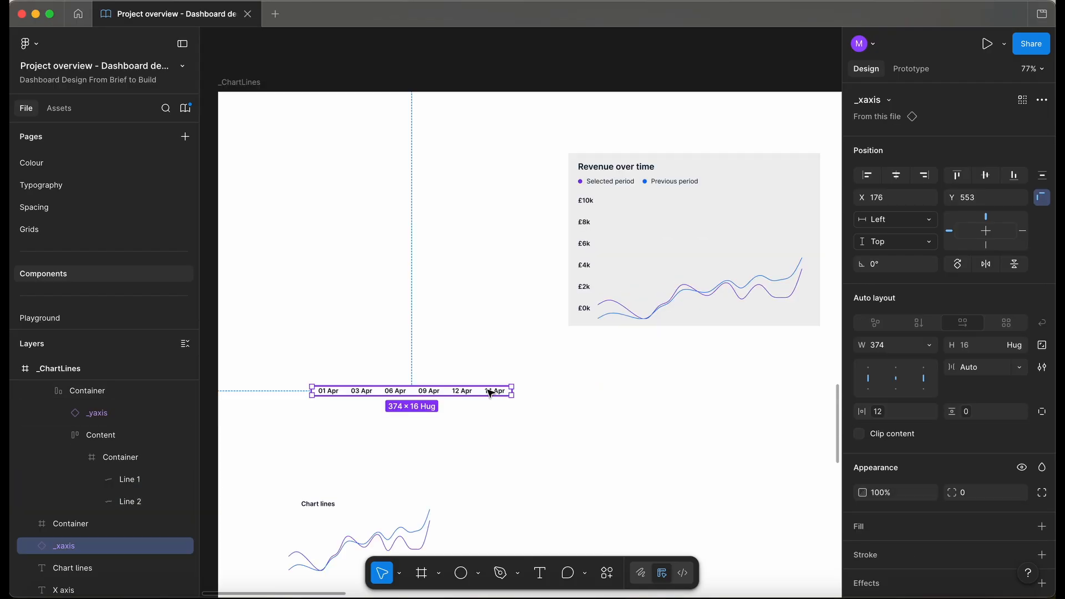
Place the x axis below the chart lines in a vertical auto layout frame inside Content and set its width to fill.
{"action": "left_click_drag", "start_coordinate": [489, 393], "coordinate": [782, 312]}
{"action": "scroll", "coordinate": [780, 311], "scroll_direction": "right", "scroll_amount": 2}
{"action": "scroll", "coordinate": [780, 311], "scroll_direction": "up", "scroll_amount": 1}
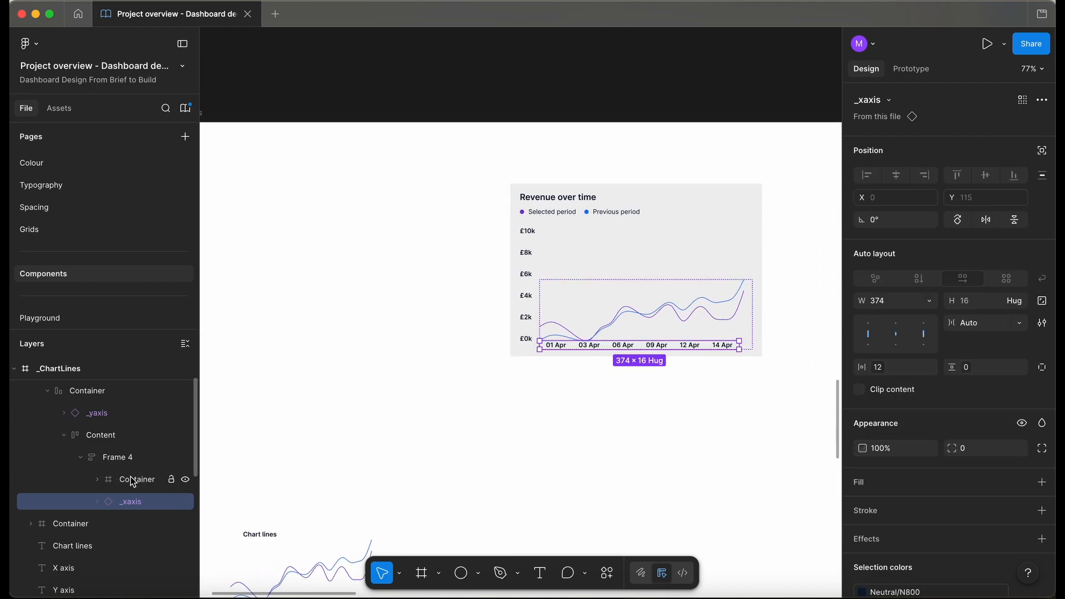
{"action": "left_click", "coordinate": [929, 300]}
{"action": "left_click", "coordinate": [879, 330]}
Make the standalone chart lines Container a component named _ChartLines and replace the Container above the x axis with an instance of it.
{"action": "scroll", "coordinate": [680, 311], "scroll_direction": "up", "scroll_amount": 3}
{"action": "left_click", "coordinate": [718, 309]}
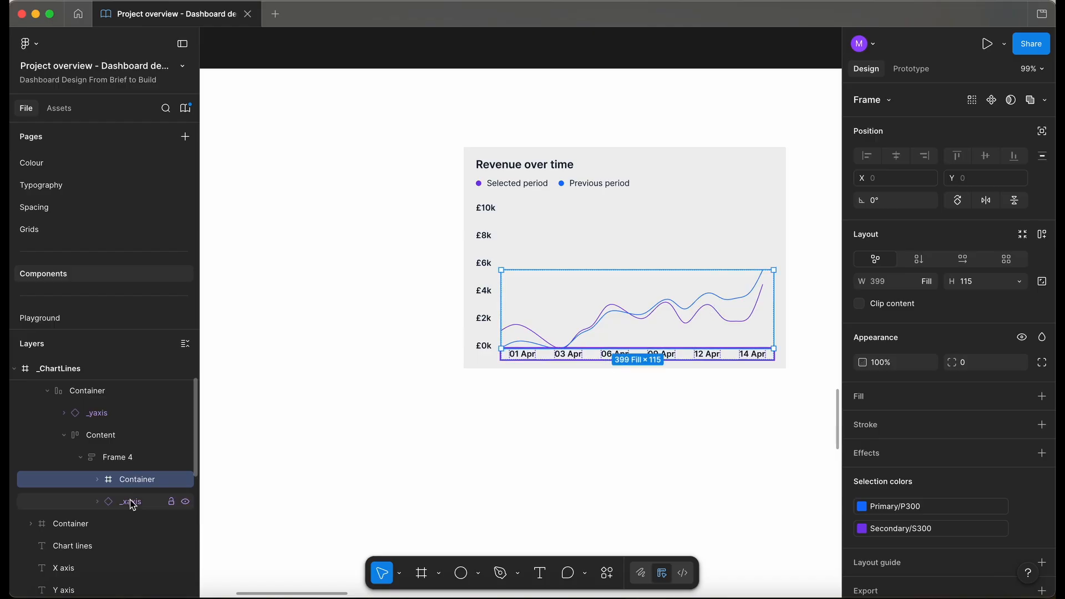
{"action": "left_click", "coordinate": [98, 480]}
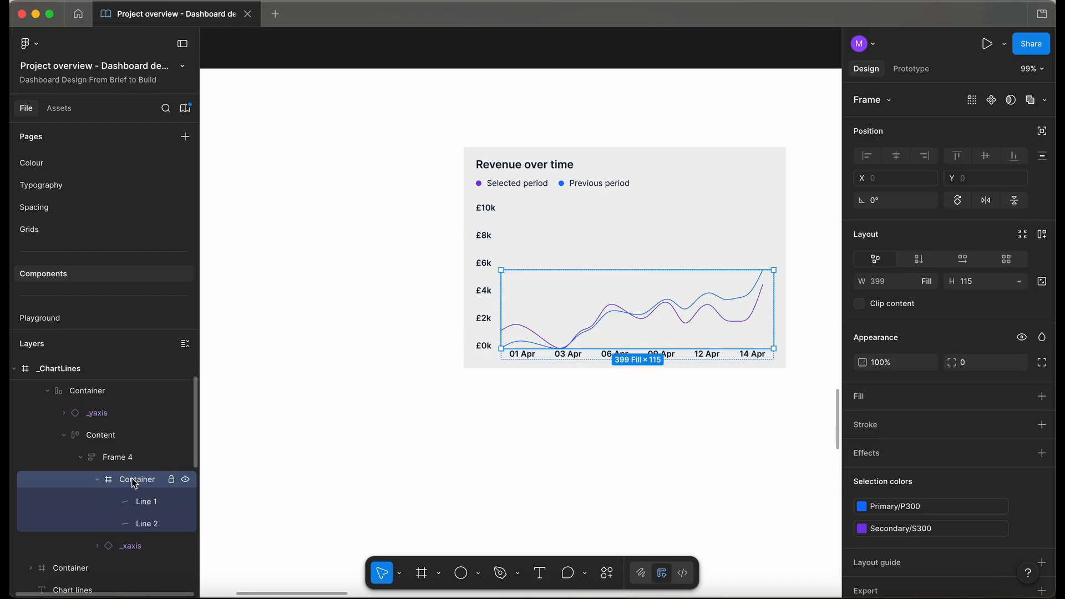
{"action": "scroll", "coordinate": [463, 483], "scroll_direction": "down", "scroll_amount": 5}
{"action": "scroll", "coordinate": [463, 456], "scroll_direction": "up", "scroll_amount": 2}
{"action": "left_click", "coordinate": [456, 434]}
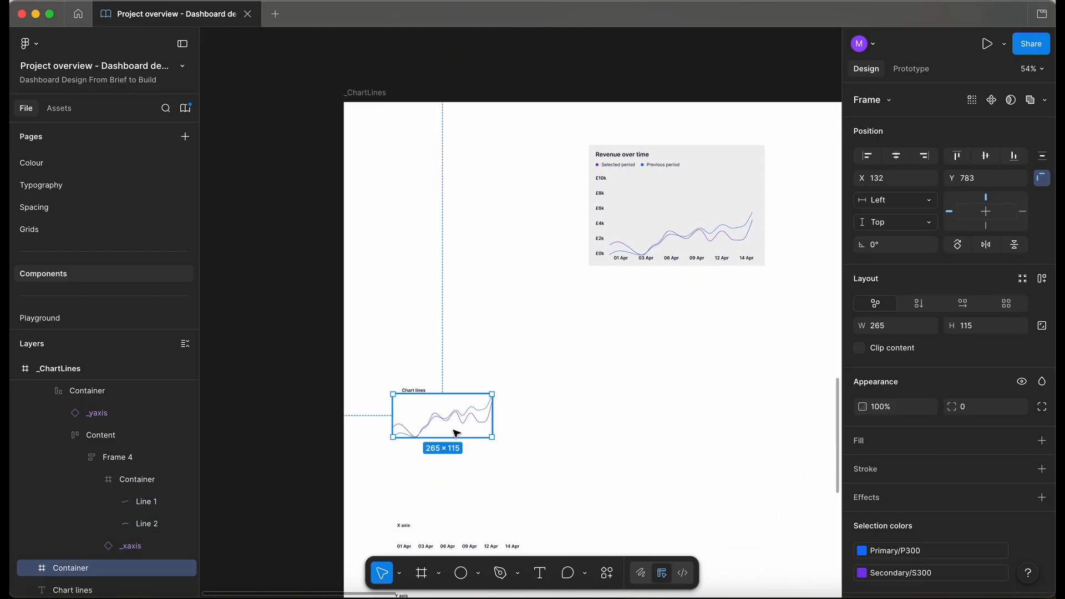
{"action": "scroll", "coordinate": [456, 434], "scroll_direction": "up", "scroll_amount": 3}
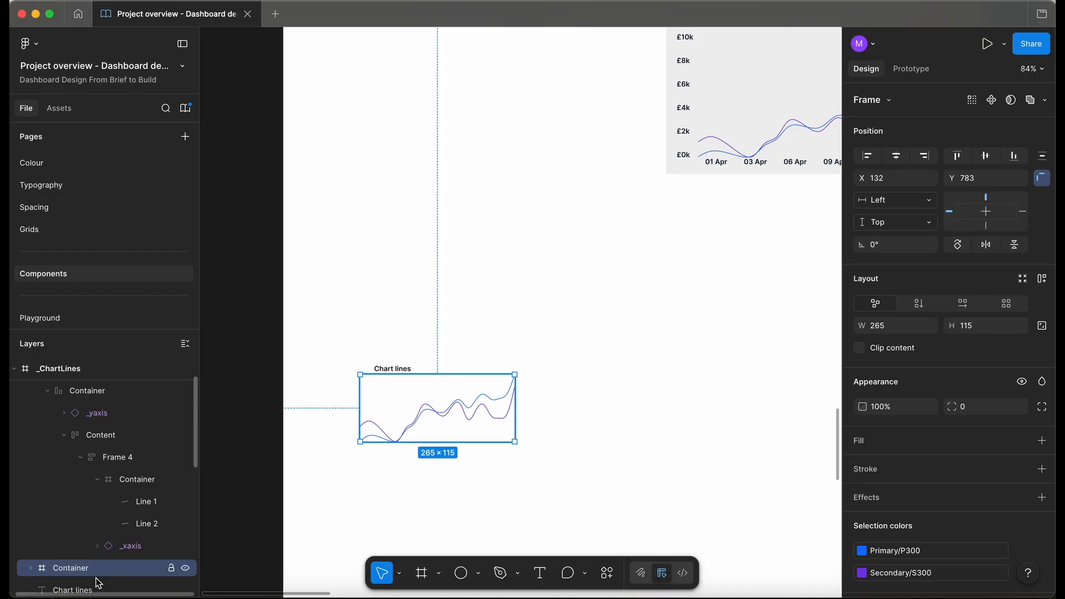
{"action": "scroll", "coordinate": [97, 578], "scroll_direction": "down", "scroll_amount": 2}
{"action": "double_click", "coordinate": [78, 492]}
{"action": "type", "text": "_ChartLines"}
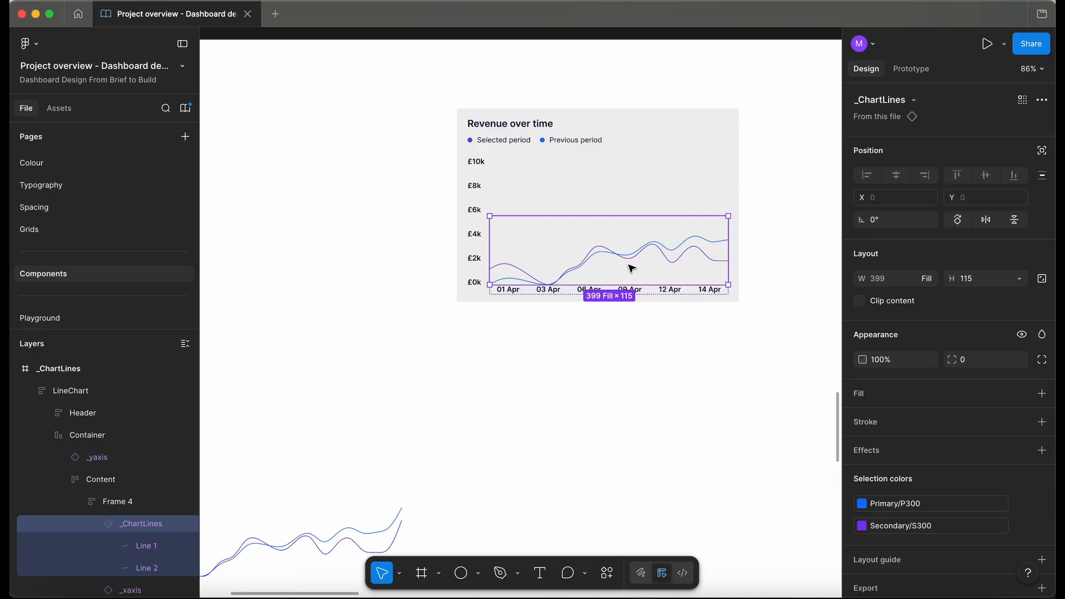
Rename Frame 4, which holds the chart lines and x axis, as Container.
{"action": "scroll", "coordinate": [630, 266], "scroll_direction": "down", "scroll_amount": 3}
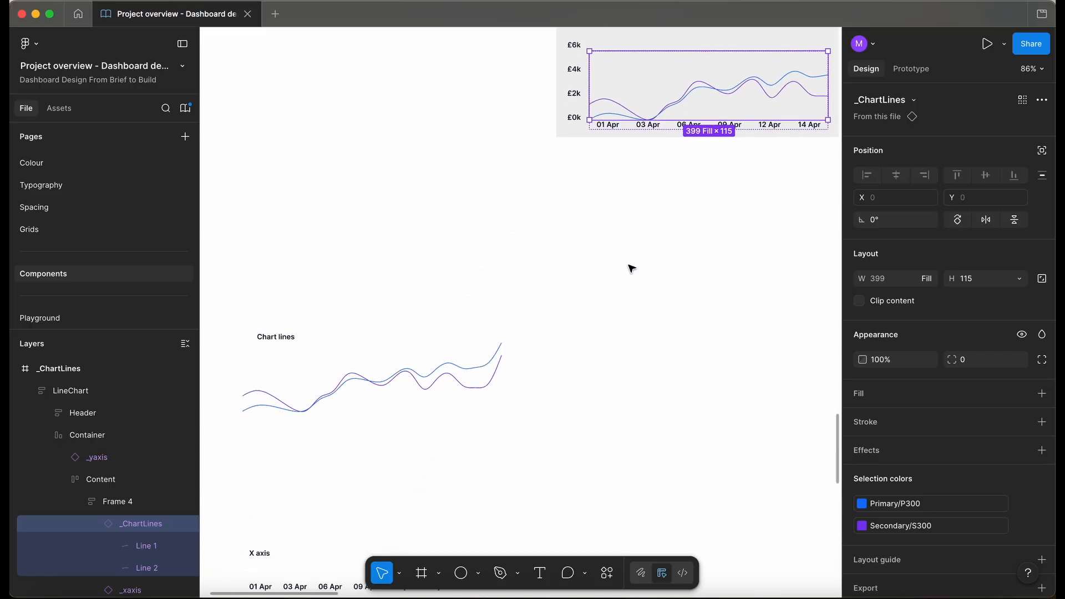
{"action": "scroll", "coordinate": [630, 266], "scroll_direction": "up", "scroll_amount": 3}
{"action": "left_click", "coordinate": [656, 251]}
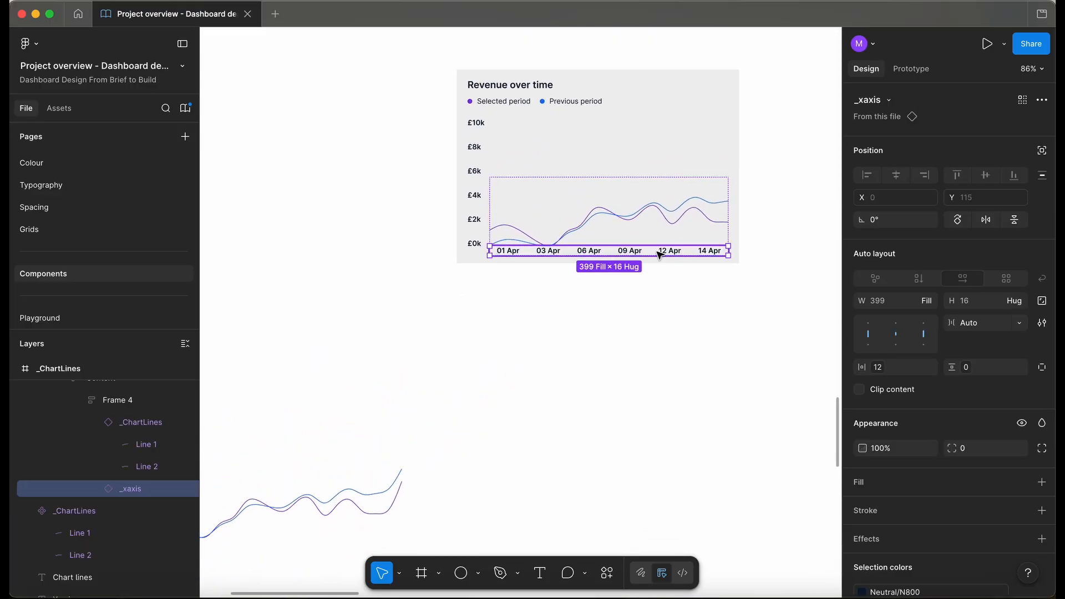
{"action": "scroll", "coordinate": [658, 248], "scroll_direction": "up", "scroll_amount": 2}
{"action": "scroll", "coordinate": [658, 248], "scroll_direction": "right", "scroll_amount": 2}
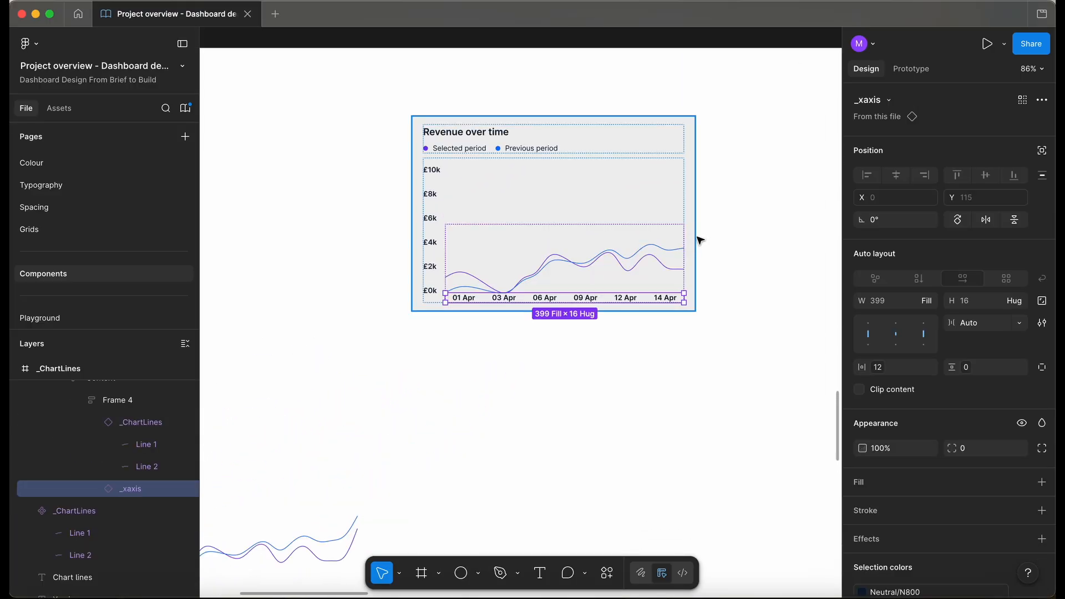
{"action": "left_click", "coordinate": [97, 422]}
{"action": "scroll", "coordinate": [151, 442], "scroll_direction": "up", "scroll_amount": 1}
{"action": "double_click", "coordinate": [125, 426]}
{"action": "type", "text": "C"}
{"action": "left_click", "coordinate": [510, 400]}
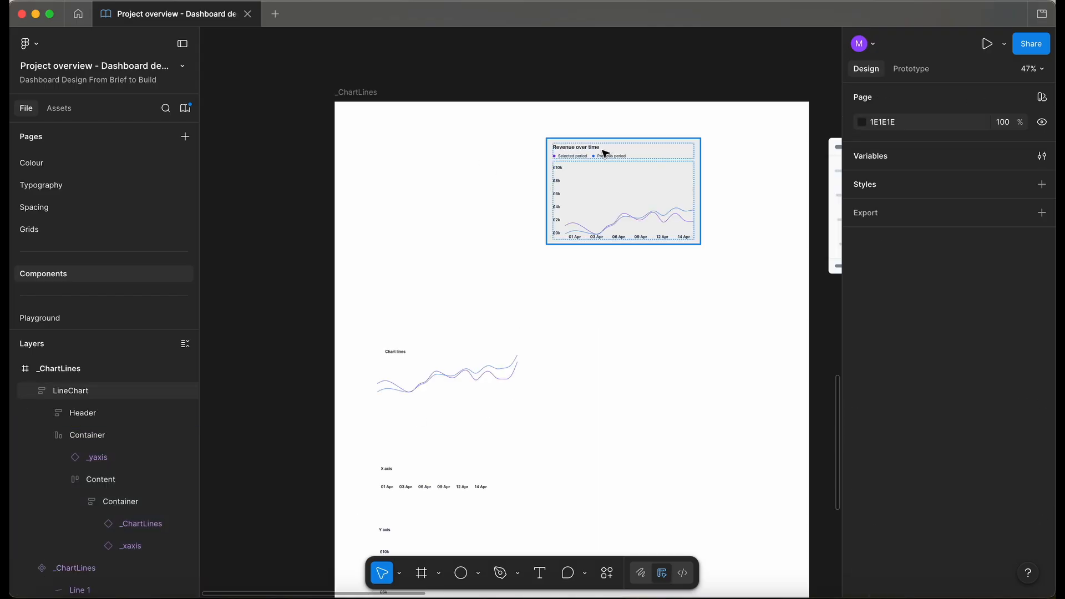
Move the LineChart frame above the Chart lines section to about X 131, Y 156.
{"action": "left_click", "coordinate": [623, 143]}
{"action": "left_click_drag", "start_coordinate": [625, 145], "coordinate": [425, 155]}
{"action": "scroll", "coordinate": [425, 155], "scroll_direction": "up", "scroll_amount": 5}
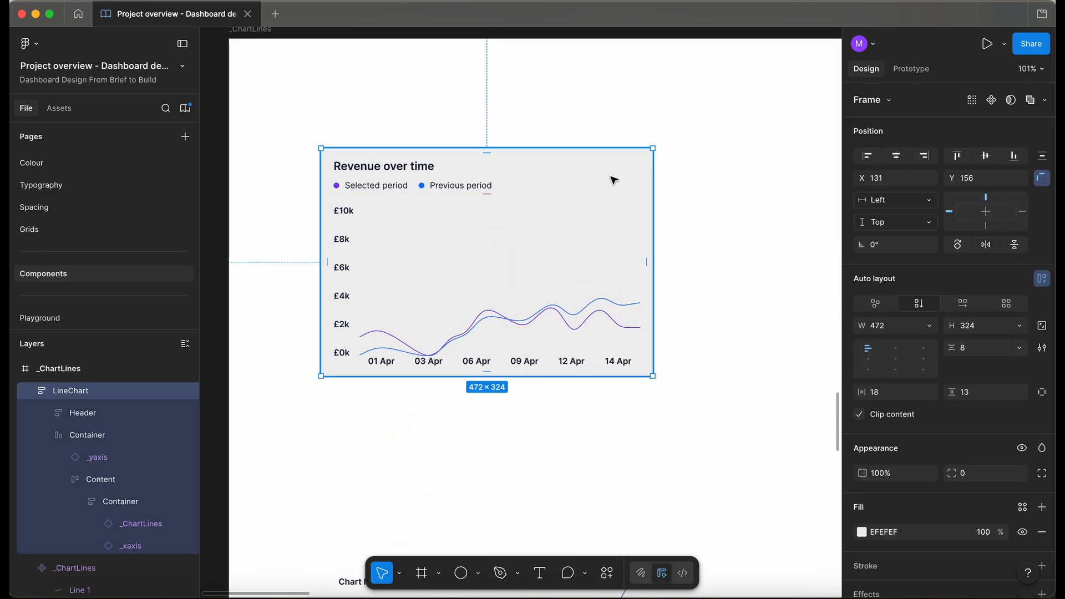
Set LineChart's item gap to 0px and padding to 8px with spacing variables, and its corner radius to 8.
{"action": "left_click", "coordinate": [1019, 347]}
{"action": "left_click", "coordinate": [980, 394]}
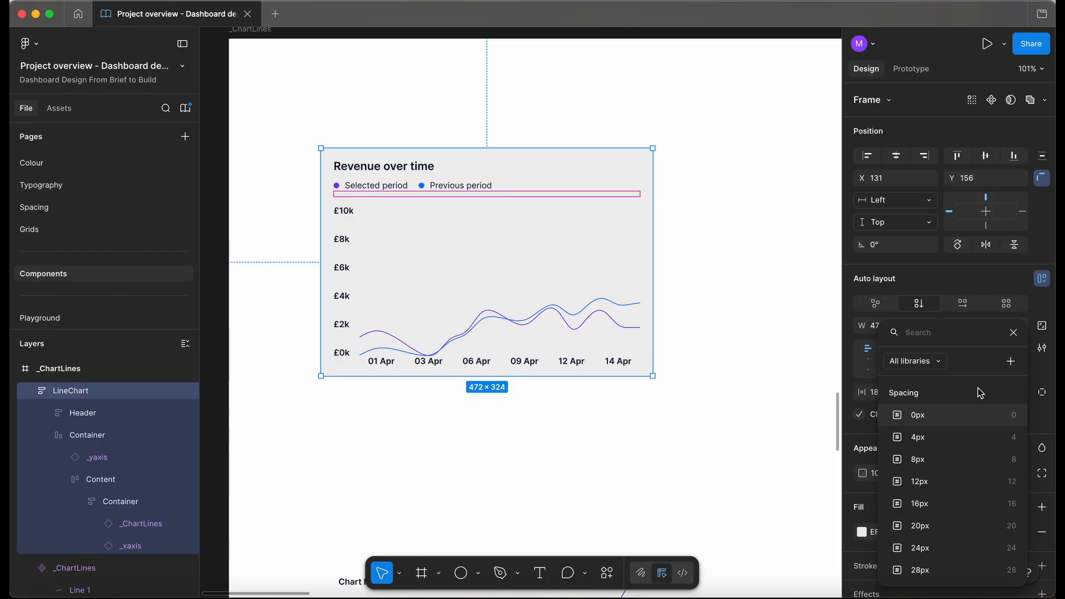
{"action": "left_click", "coordinate": [976, 477]}
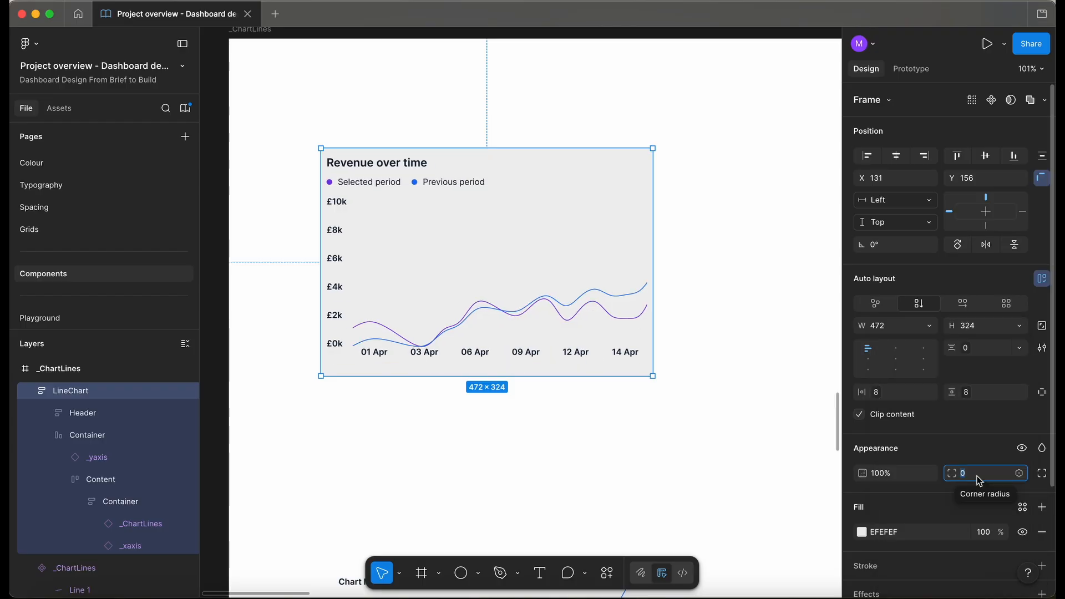
{"action": "type", "text": "8"}
{"action": "key", "text": "Return"}
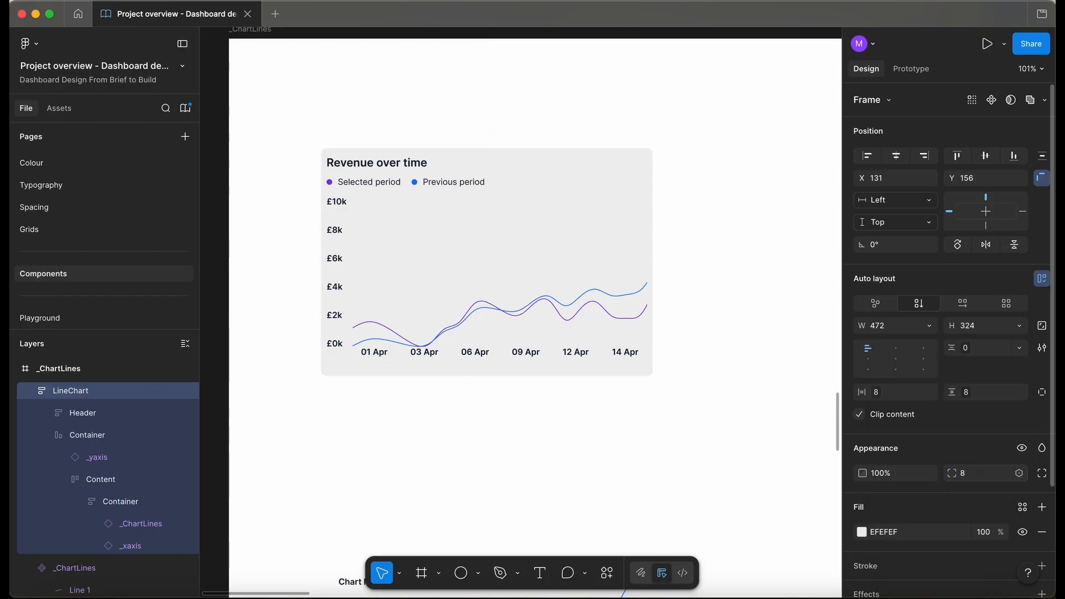
Set the gap and padding of the Container below the Header to 0px with spacing variables, and make it and the y axis fill vertically.
{"action": "left_click", "coordinate": [649, 448]}
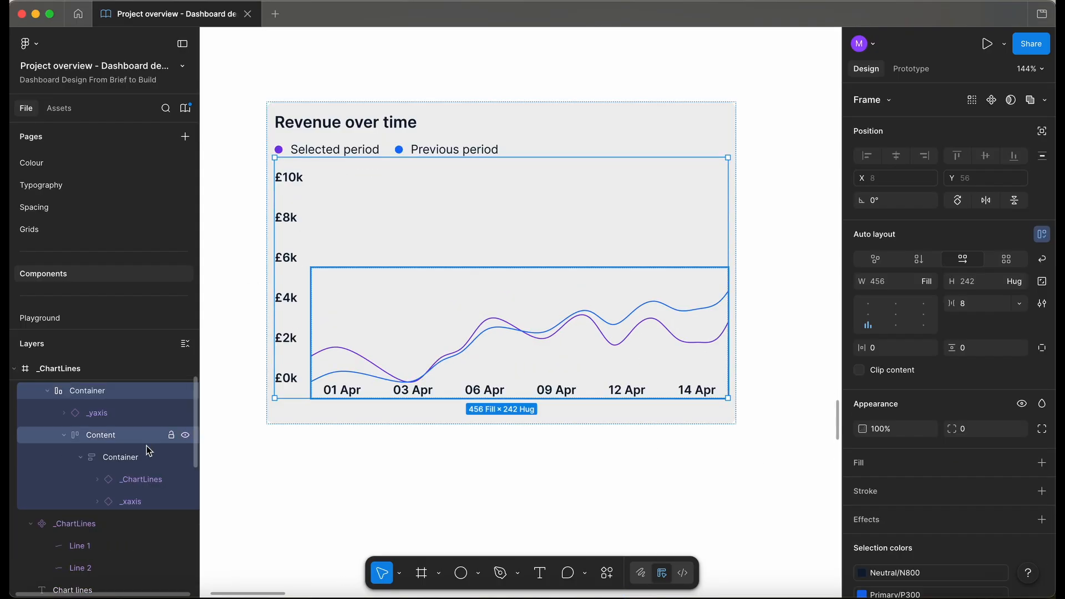
{"action": "scroll", "coordinate": [148, 451], "scroll_direction": "up", "scroll_amount": 2}
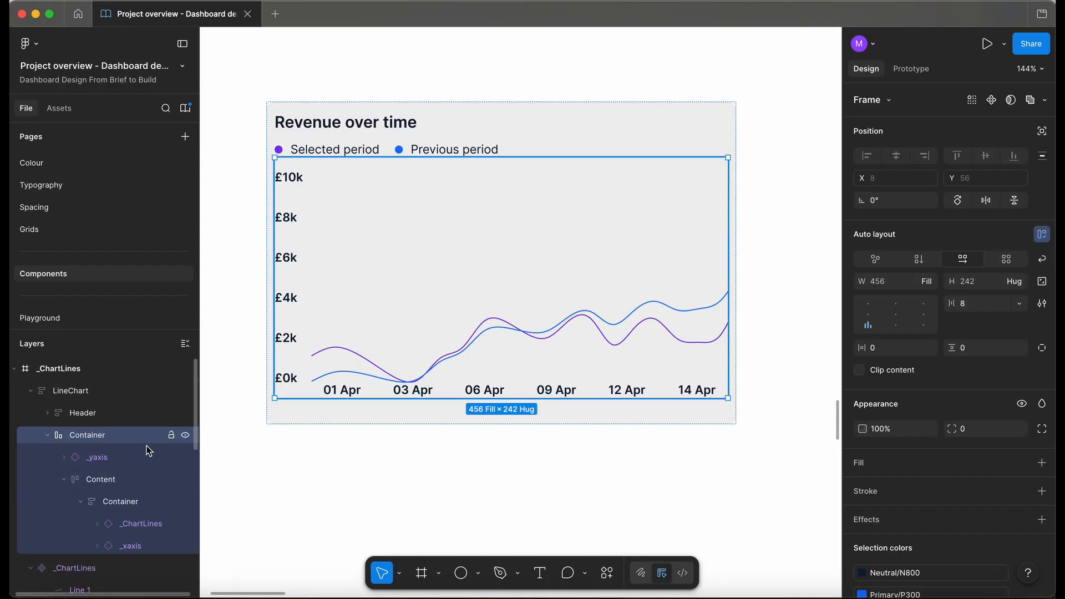
{"action": "left_click", "coordinate": [133, 391]}
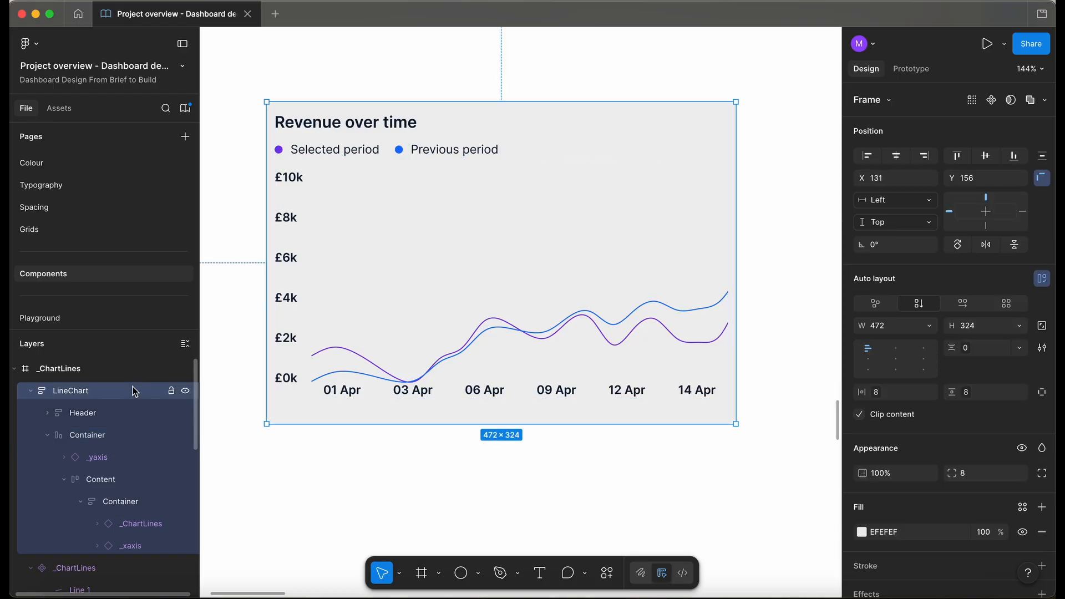
{"action": "left_click", "coordinate": [129, 411]}
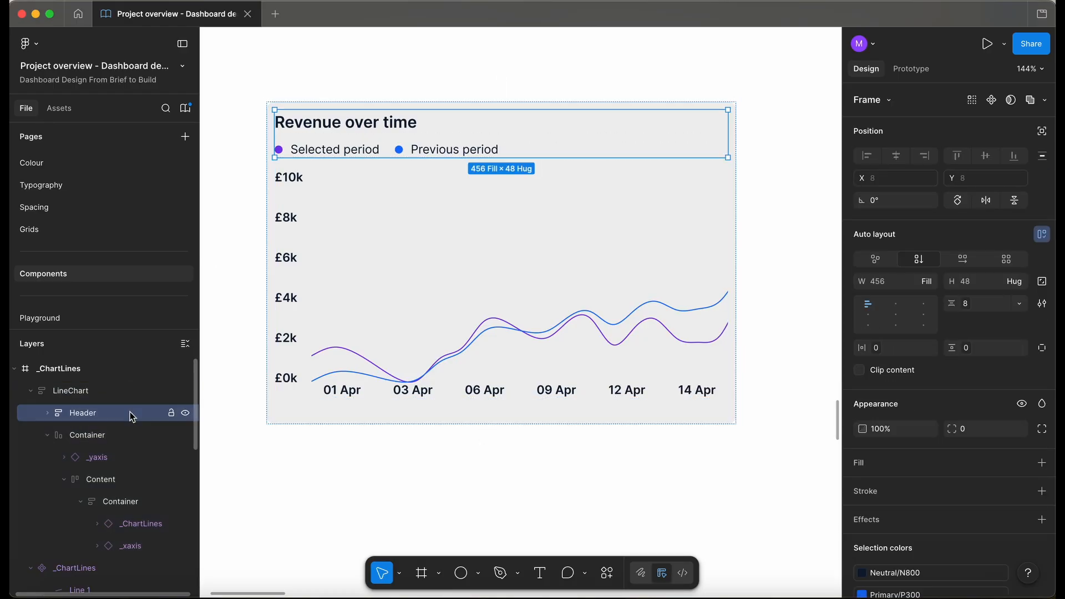
{"action": "left_click", "coordinate": [131, 436]}
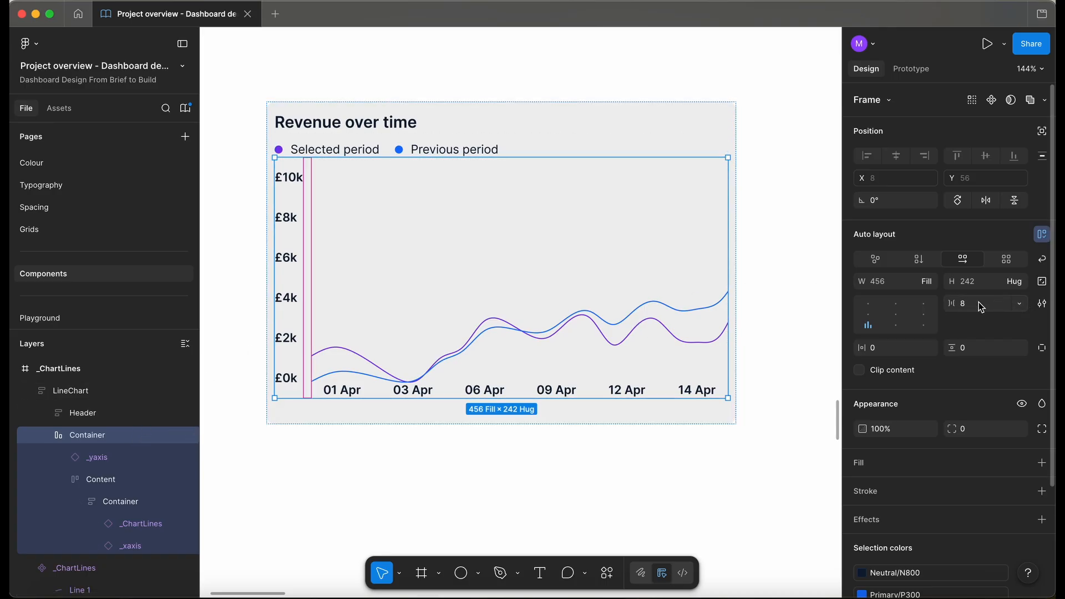
{"action": "left_click", "coordinate": [1017, 304]}
{"action": "left_click", "coordinate": [998, 346]}
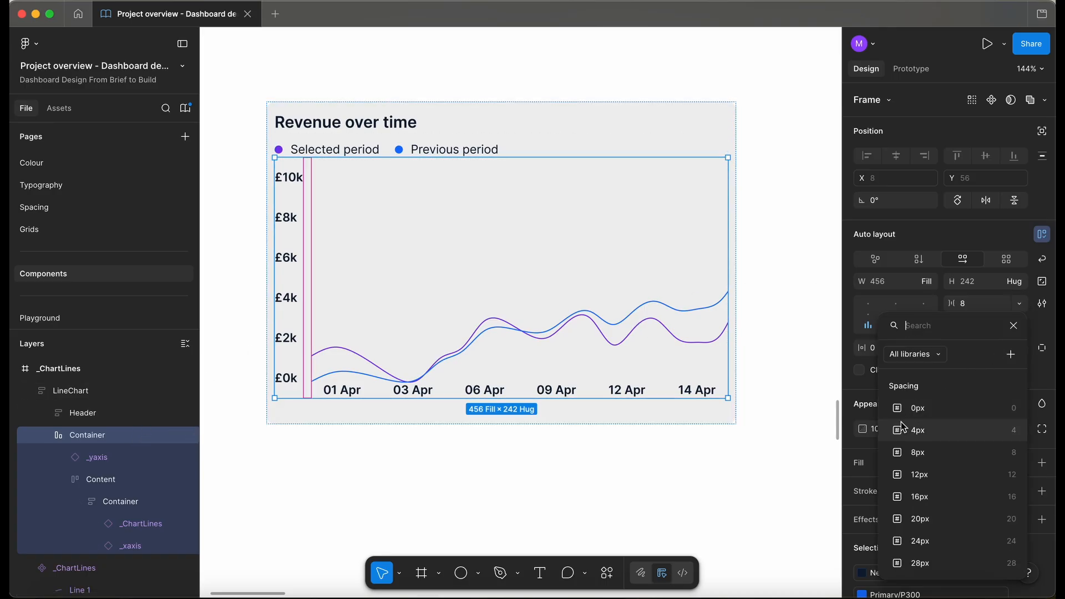
{"action": "left_click", "coordinate": [915, 408]}
{"action": "scroll", "coordinate": [482, 350], "scroll_direction": "down", "scroll_amount": 2}
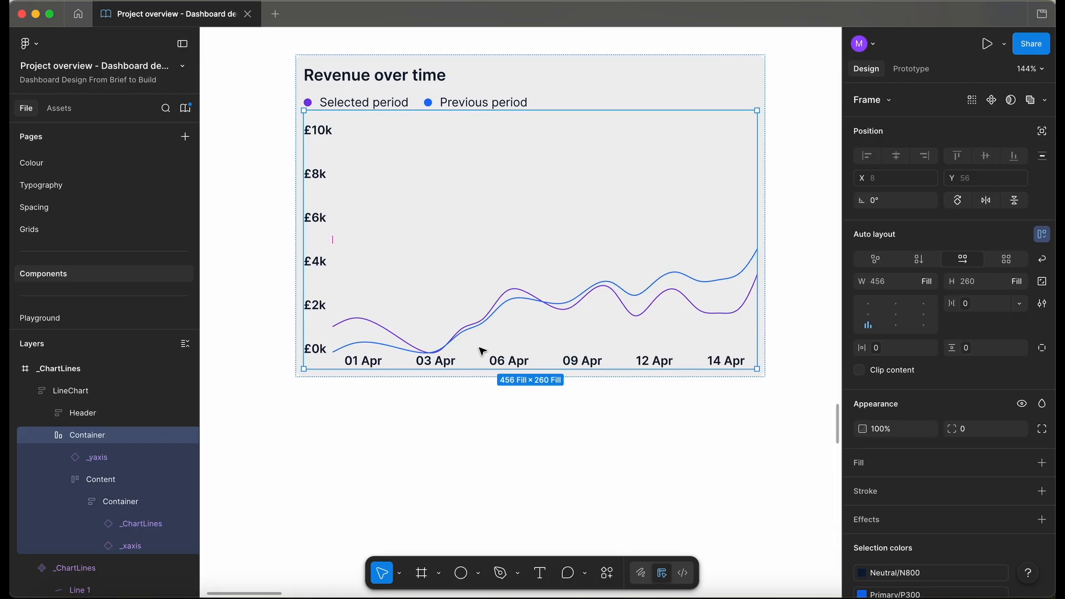
Check the y axis's width and height sizing options within the Container.
{"action": "left_click", "coordinate": [326, 261]}
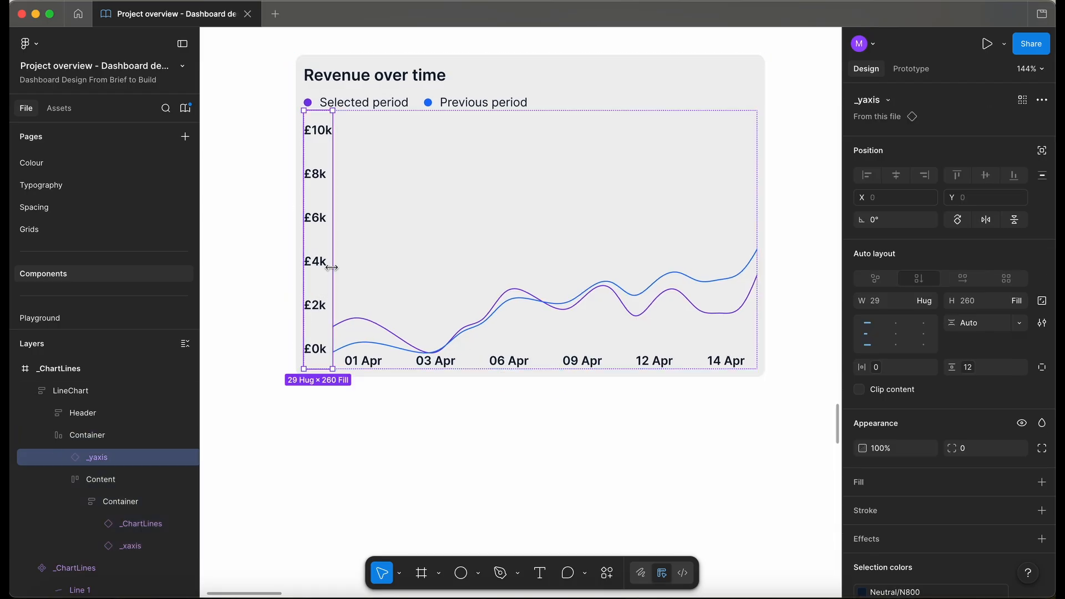
{"action": "scroll", "coordinate": [333, 268], "scroll_direction": "up", "scroll_amount": 1}
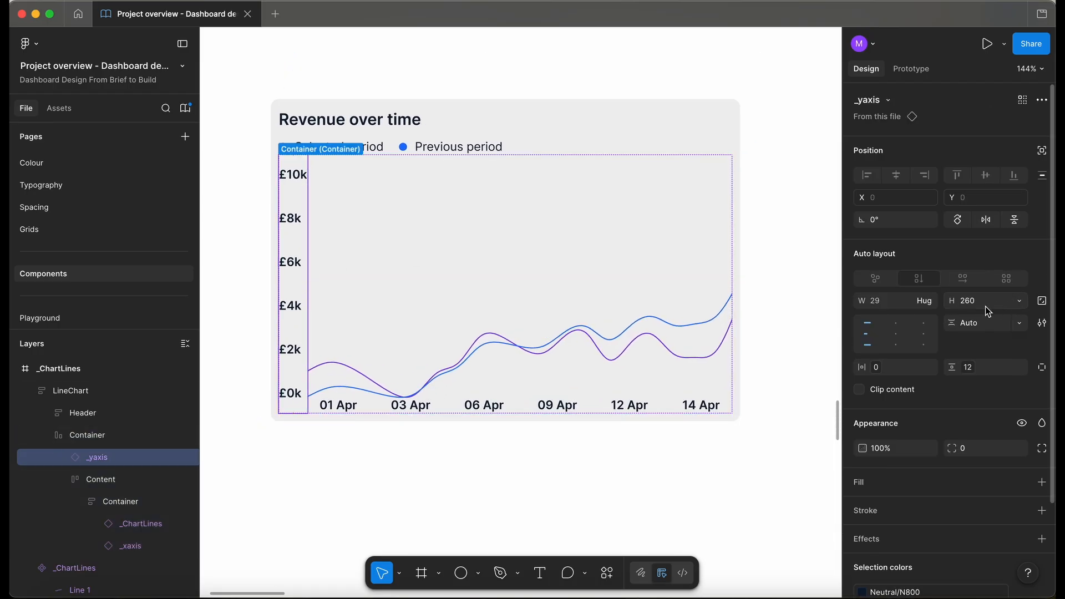
{"action": "left_click", "coordinate": [927, 301]}
{"action": "left_click", "coordinate": [990, 348]}
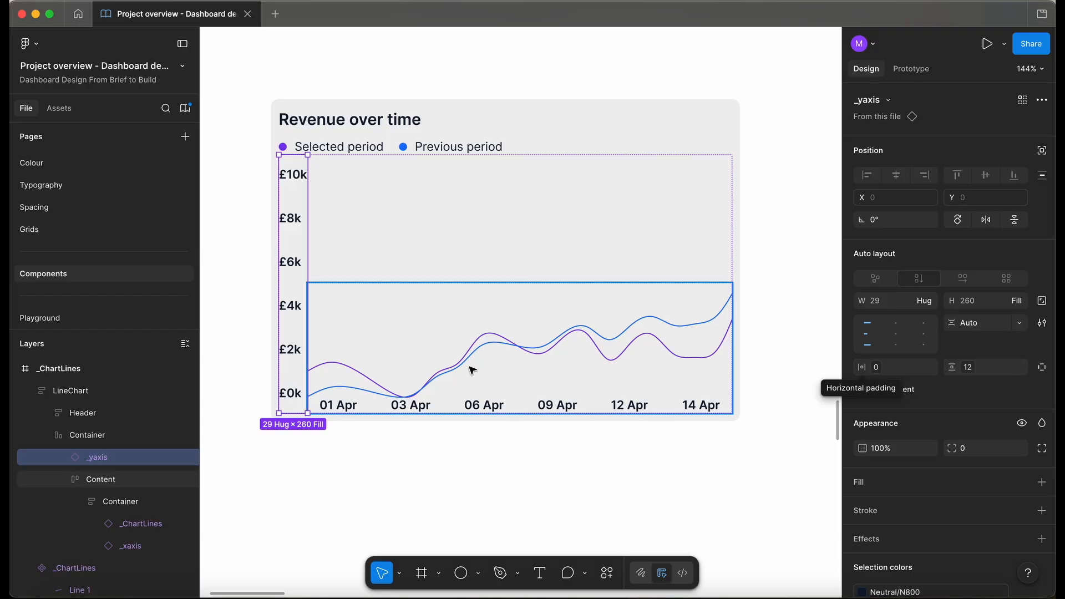
Set the gap between the chart lines and x axis to 12px and their Container's padding to 0px using spacing variables.
{"action": "left_click", "coordinate": [452, 378]}
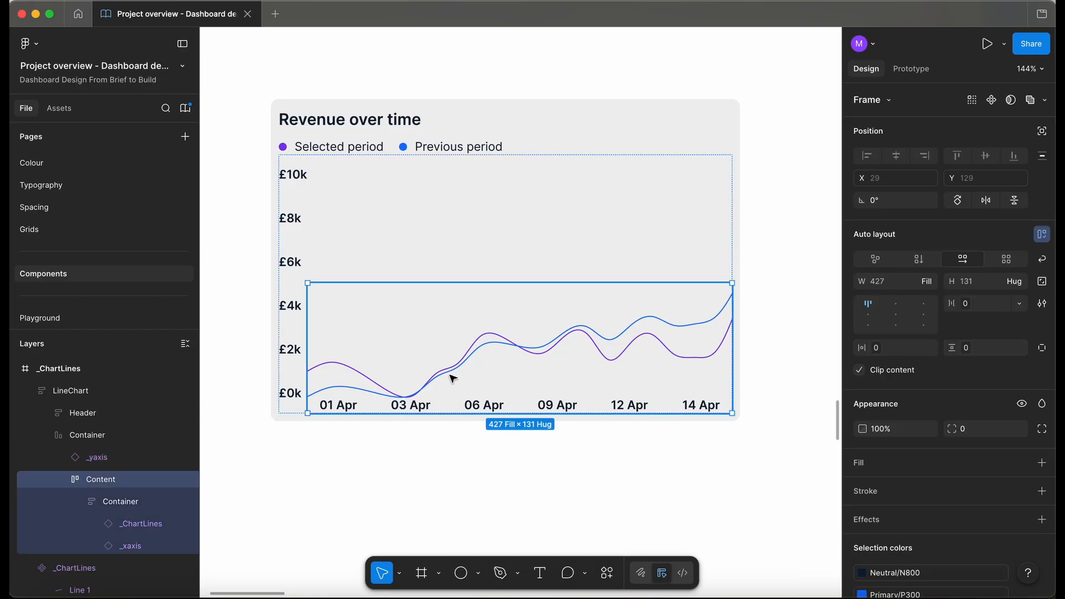
{"action": "scroll", "coordinate": [445, 338], "scroll_direction": "down", "scroll_amount": 1}
{"action": "key", "text": "shift+Return"}
{"action": "double_click", "coordinate": [488, 356]}
{"action": "scroll", "coordinate": [439, 371], "scroll_direction": "down", "scroll_amount": 2}
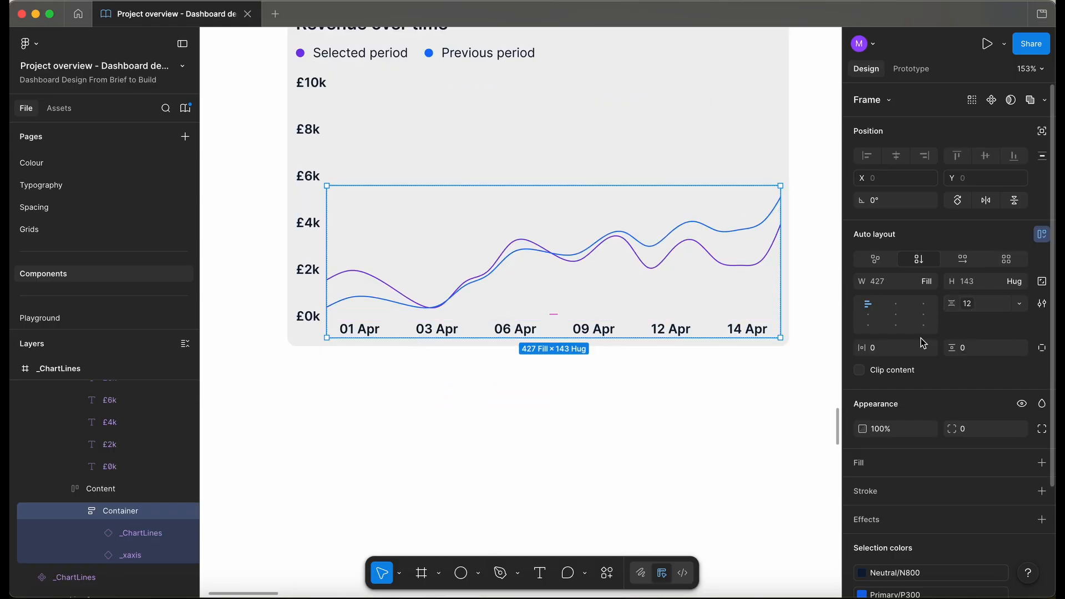
{"action": "left_click", "coordinate": [1022, 354]}
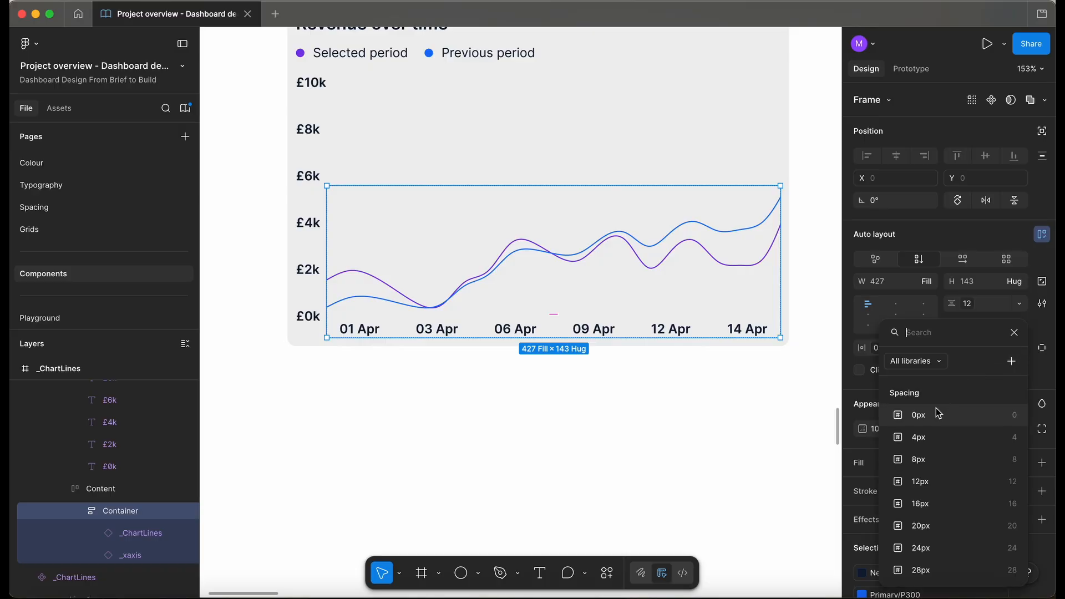
Check the width and height sizing options of the _ChartLines and _xaxis instances inside the Container.
{"action": "left_click", "coordinate": [138, 532]}
{"action": "left_click", "coordinate": [133, 555]}
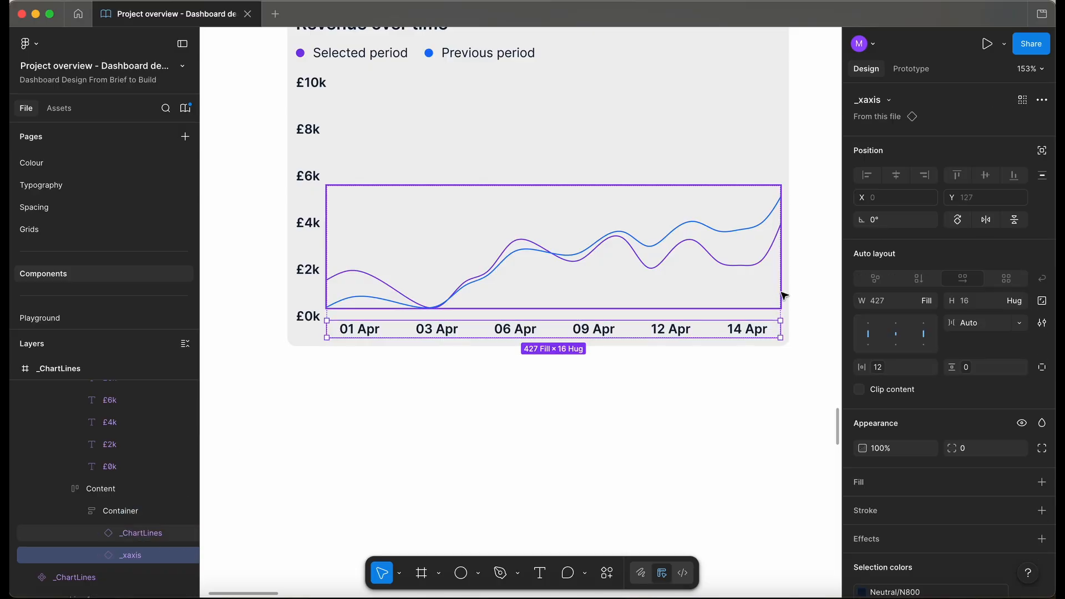
{"action": "left_click", "coordinate": [930, 307]}
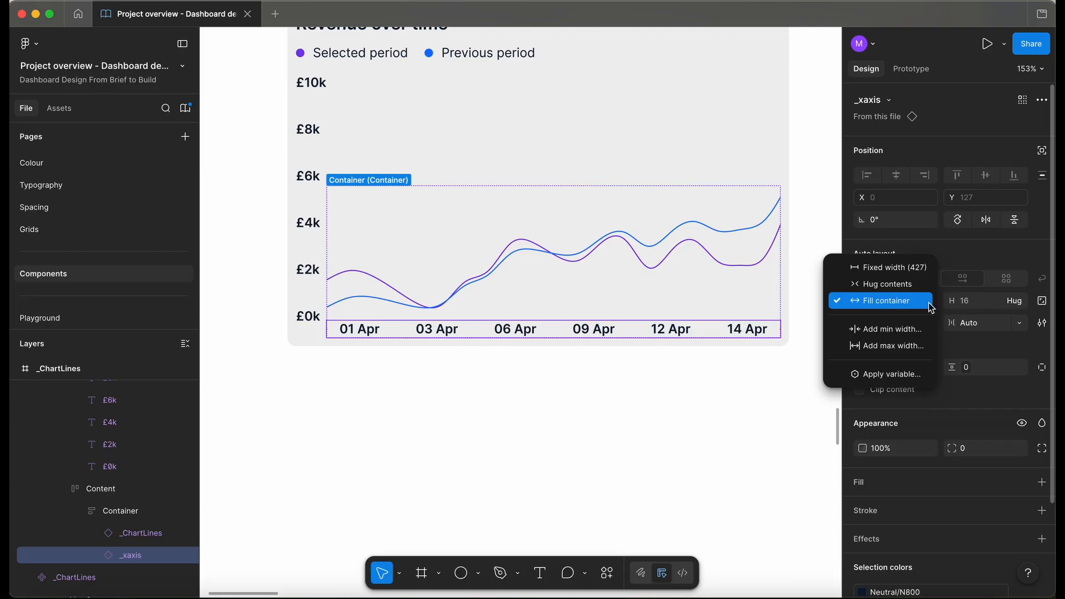
{"action": "left_click", "coordinate": [1020, 304]}
{"action": "left_click", "coordinate": [1019, 303]}
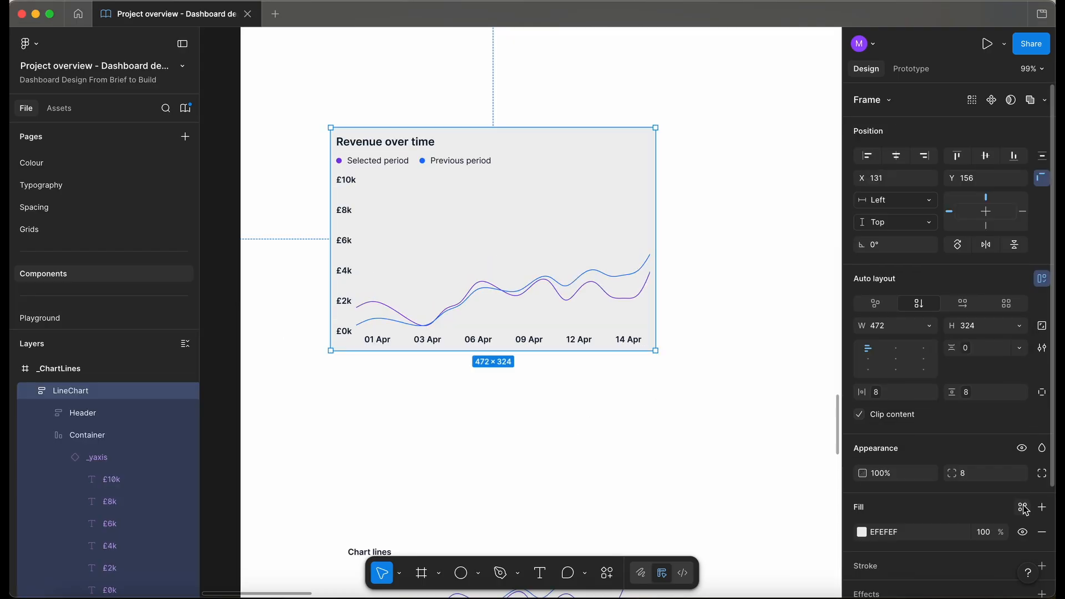
Replace the LineChart frame's fill with the Neutral/N0 colour from the library.
{"action": "left_click", "coordinate": [1022, 507]}
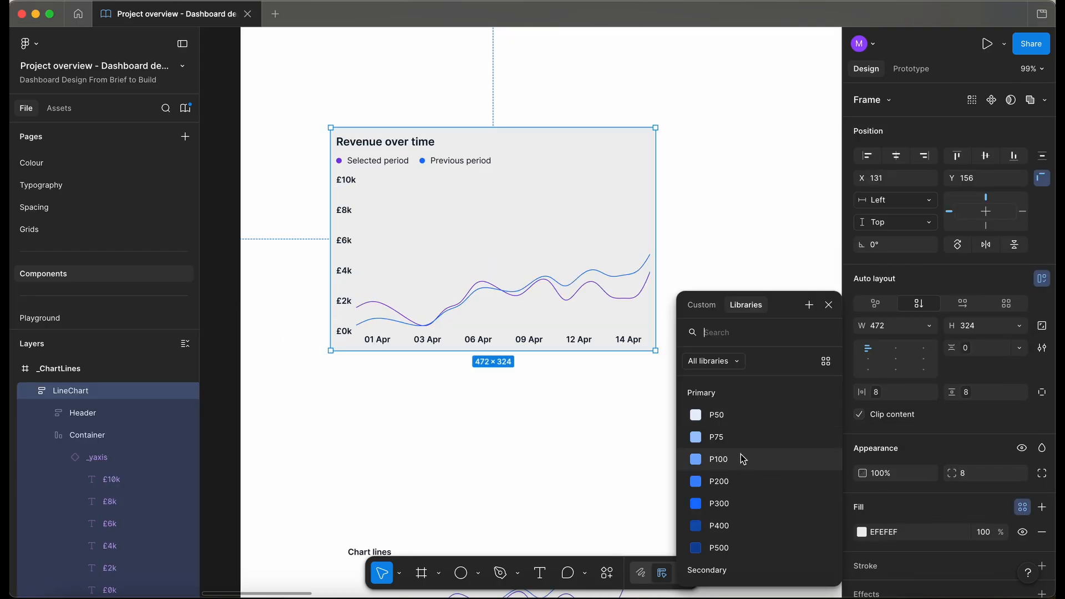
{"action": "type", "text": "neu"}
{"action": "left_click", "coordinate": [718, 414]}
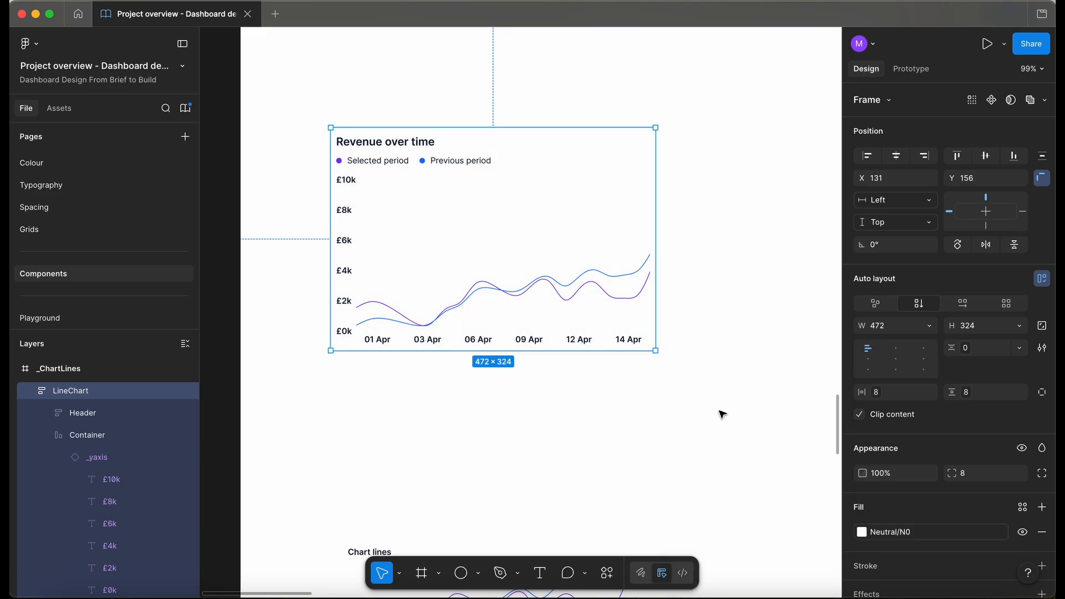
{"action": "scroll", "coordinate": [874, 488], "scroll_direction": "down", "scroll_amount": 3}
{"action": "left_click", "coordinate": [874, 492]}
{"action": "scroll", "coordinate": [873, 491], "scroll_direction": "down", "scroll_amount": 3}
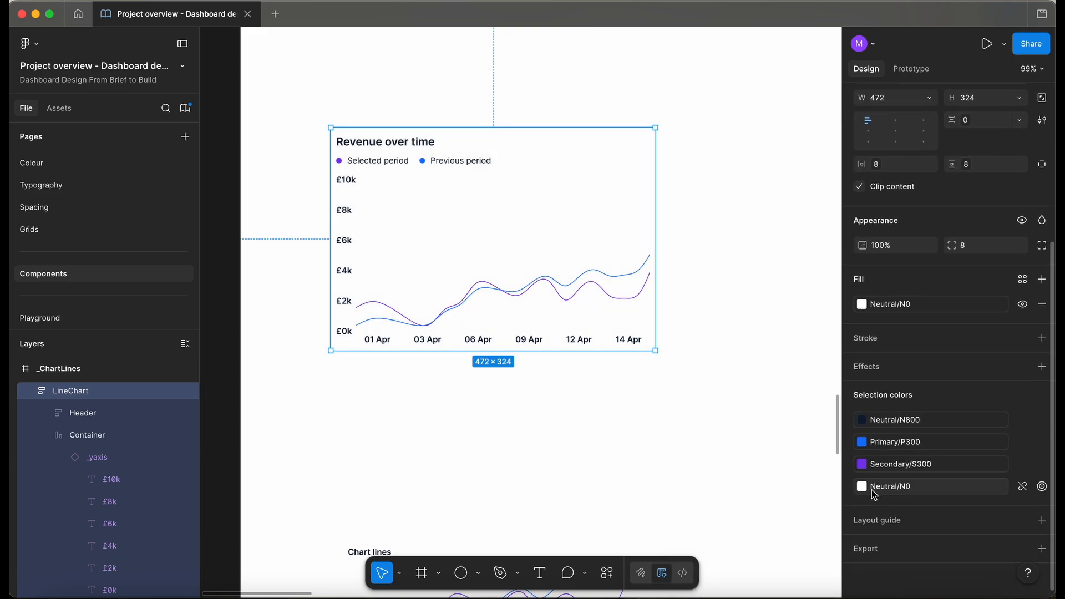
Turn the LineChart frame into a component.
{"action": "left_click", "coordinate": [600, 422]}
{"action": "scroll", "coordinate": [600, 422], "scroll_direction": "down", "scroll_amount": 2}
{"action": "scroll", "coordinate": [577, 388], "scroll_direction": "up", "scroll_amount": 3}
{"action": "left_click", "coordinate": [553, 362]}
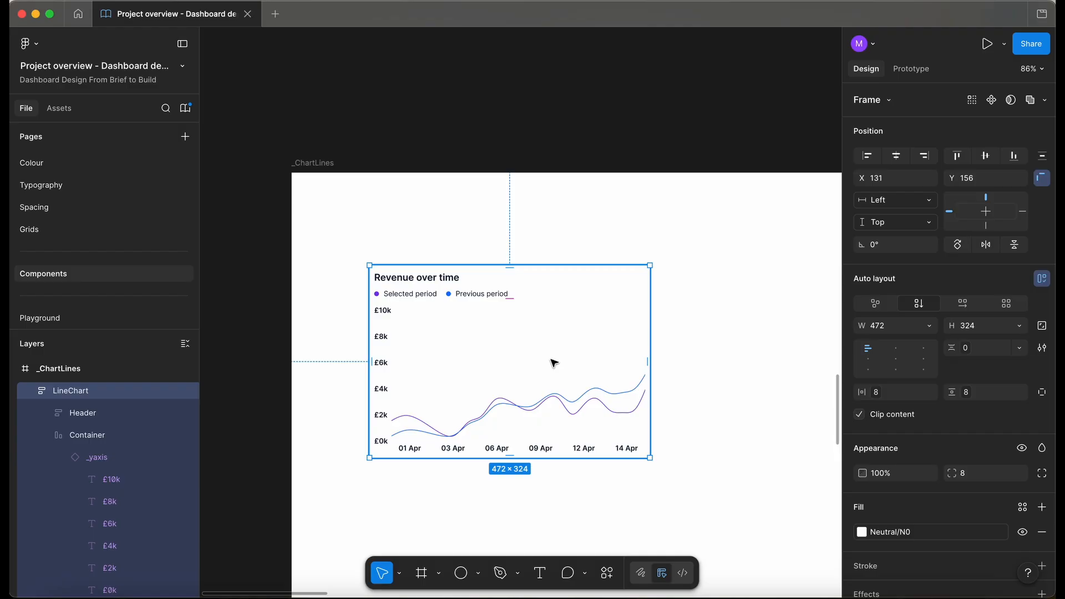
{"action": "key", "text": "alt+super+k"}
Duplicate LineChart as an instance and place it below the overview statistics in the Desktop Grid dashboard with the expanded navigation.
{"action": "scroll", "coordinate": [409, 302], "scroll_direction": "down", "scroll_amount": 5}
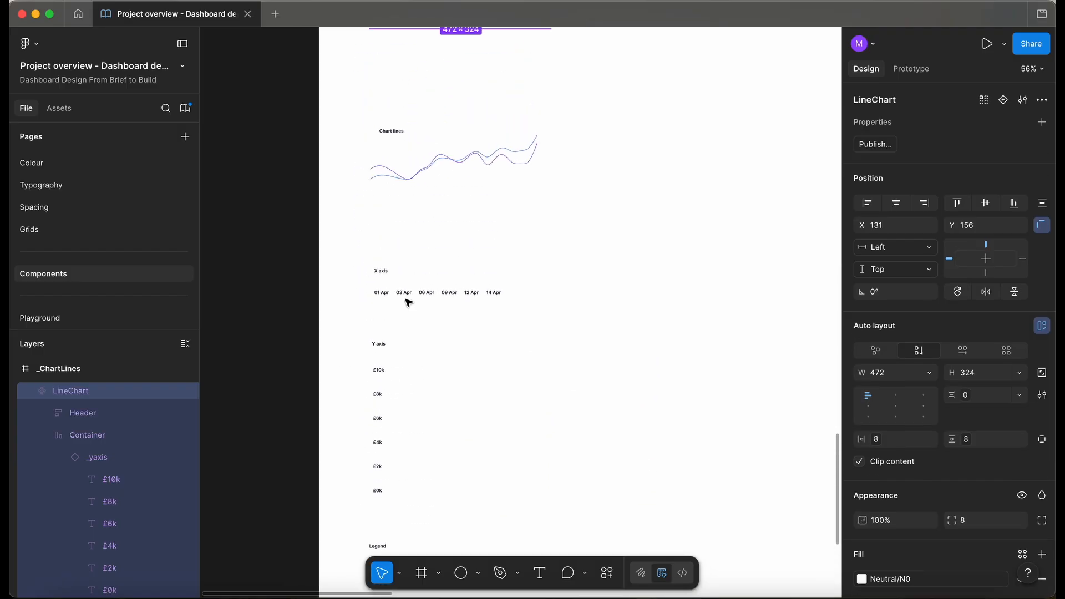
{"action": "scroll", "coordinate": [408, 301], "scroll_direction": "up", "scroll_amount": 10}
{"action": "left_click_drag", "start_coordinate": [425, 376], "coordinate": [650, 316]}
{"action": "scroll", "coordinate": [649, 316], "scroll_direction": "down", "scroll_amount": 3}
{"action": "scroll", "coordinate": [649, 316], "scroll_direction": "right", "scroll_amount": 6}
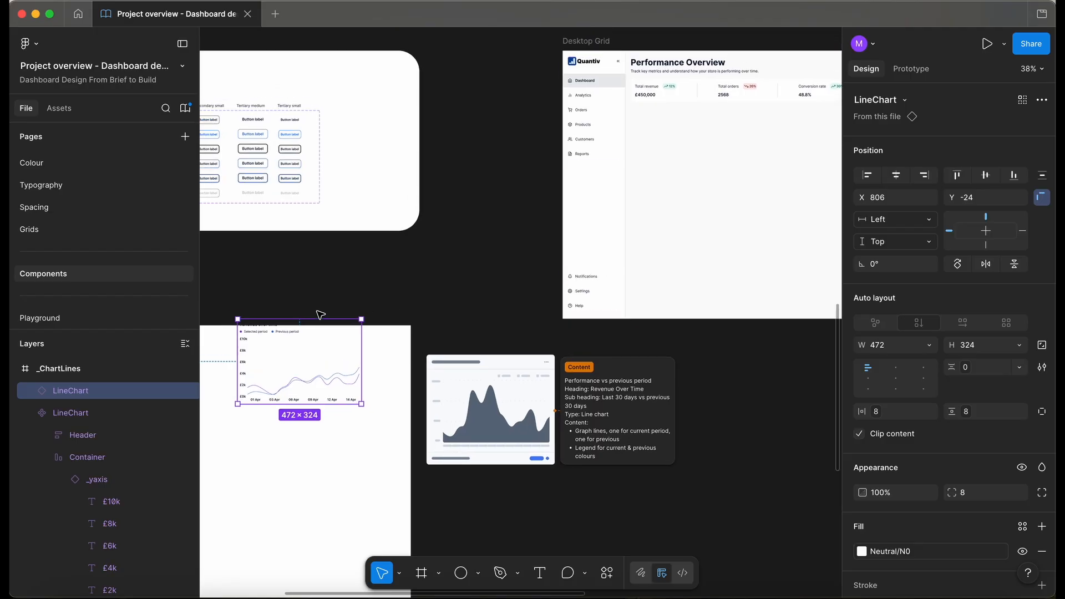
{"action": "left_click_drag", "start_coordinate": [315, 377], "coordinate": [713, 175]}
{"action": "scroll", "coordinate": [715, 175], "scroll_direction": "right", "scroll_amount": 5}
{"action": "scroll", "coordinate": [714, 176], "scroll_direction": "up", "scroll_amount": 1}
{"action": "scroll", "coordinate": [715, 176], "scroll_direction": "left", "scroll_amount": 3}
{"action": "scroll", "coordinate": [715, 176], "scroll_direction": "up", "scroll_amount": 1}
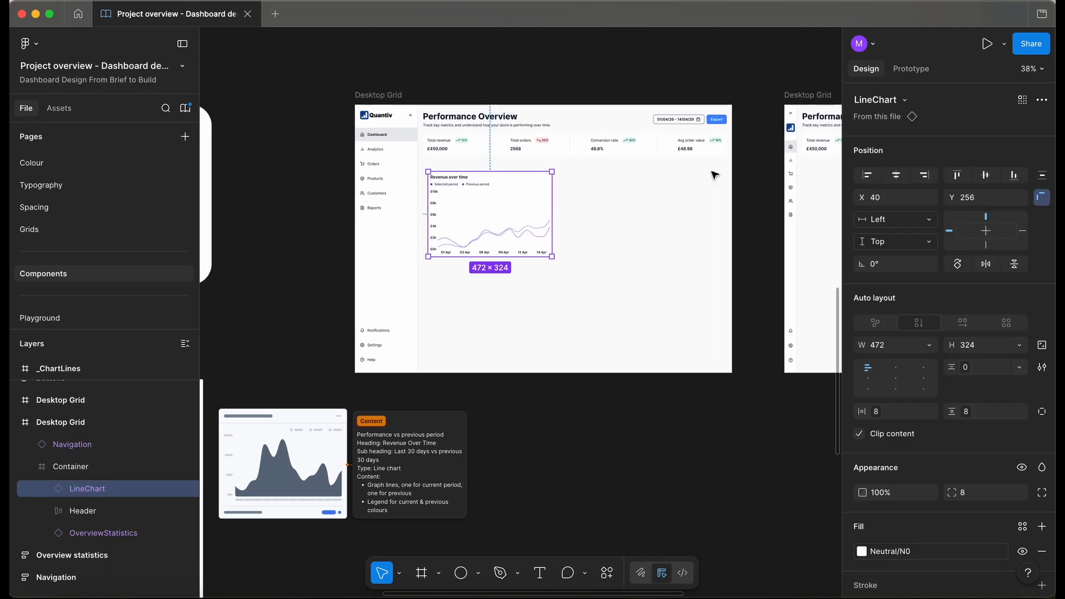
Show the layout guides, snap the LineChart instance to X 20, Y 216, and check its right edge against the grid column.
{"action": "key", "text": "ctrl+shift+4"}
{"action": "scroll", "coordinate": [411, 194], "scroll_direction": "up", "scroll_amount": 5}
{"action": "left_click_drag", "start_coordinate": [399, 282], "coordinate": [388, 260]}
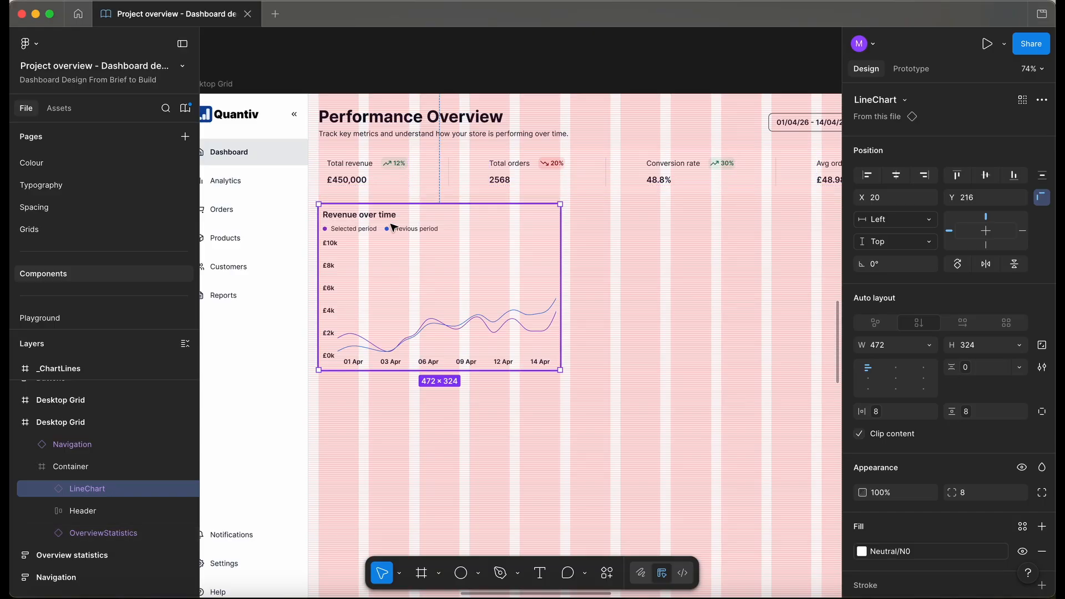
{"action": "scroll", "coordinate": [390, 218], "scroll_direction": "up", "scroll_amount": 5}
{"action": "scroll", "coordinate": [685, 195], "scroll_direction": "up", "scroll_amount": 8}
{"action": "scroll", "coordinate": [687, 197], "scroll_direction": "down", "scroll_amount": 3}
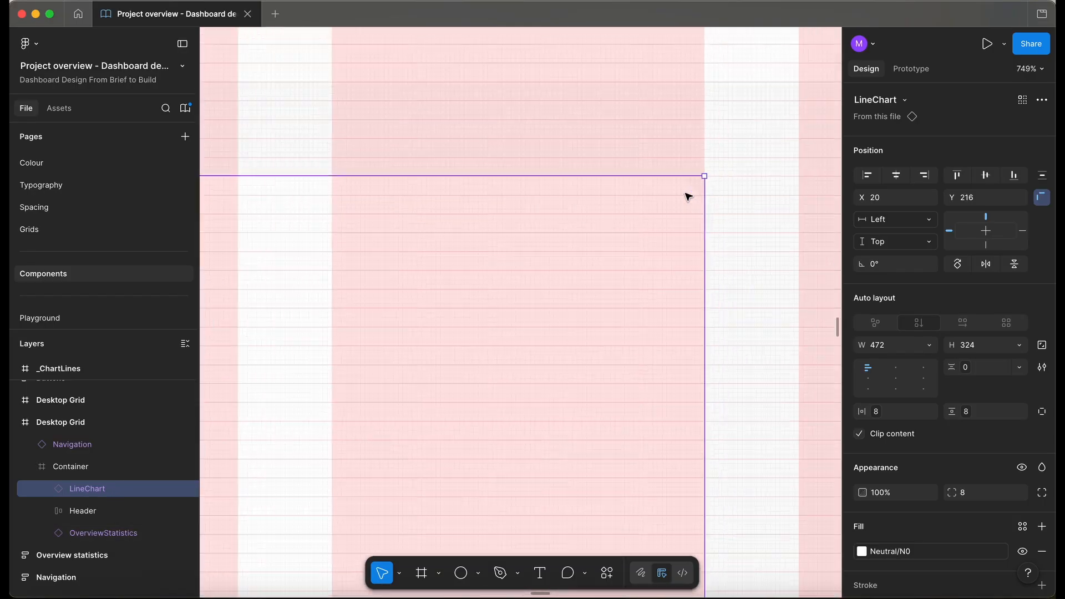
{"action": "scroll", "coordinate": [687, 197], "scroll_direction": "left", "scroll_amount": 10}
{"action": "scroll", "coordinate": [688, 196], "scroll_direction": "down", "scroll_amount": 10}
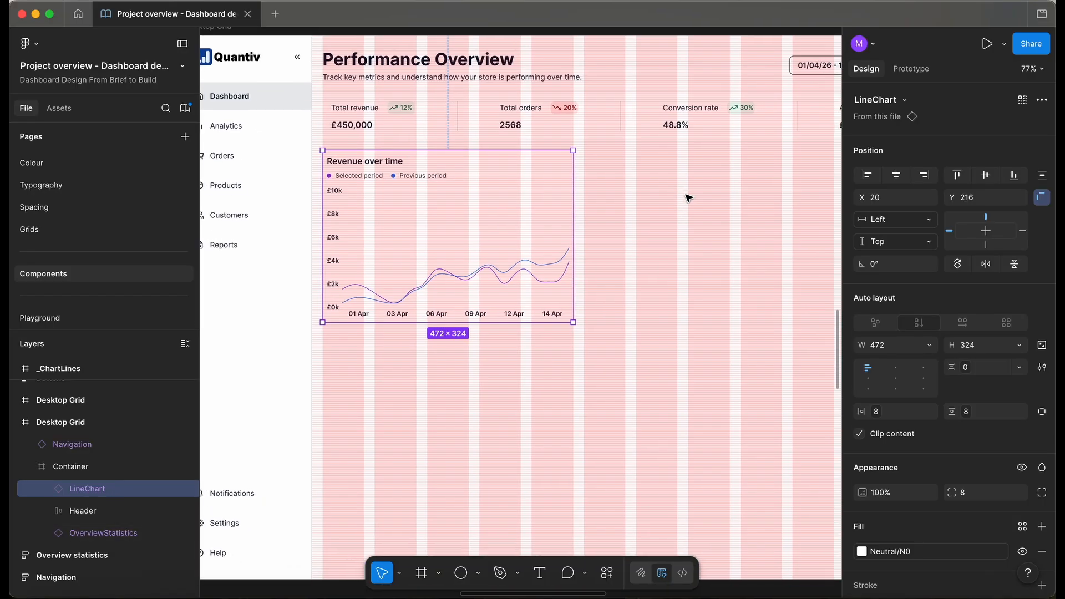
Hide the layout guides and the interface, and review the dashboard with the Revenue over time chart.
{"action": "key", "text": "ctrl+shift+4"}
{"action": "scroll", "coordinate": [688, 198], "scroll_direction": "right", "scroll_amount": 5}
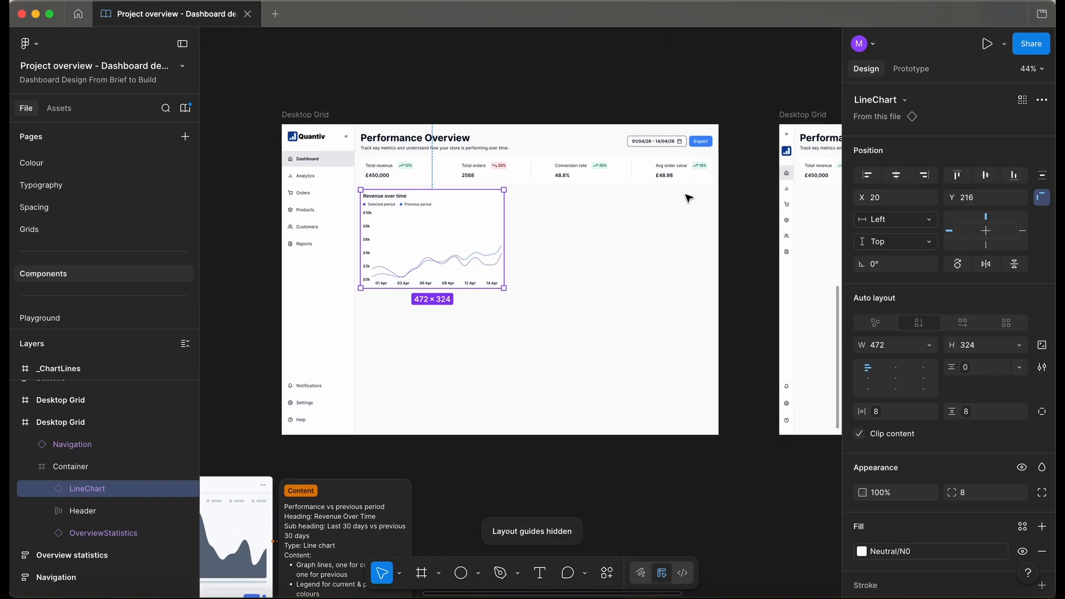
{"action": "left_click", "coordinate": [735, 227]}
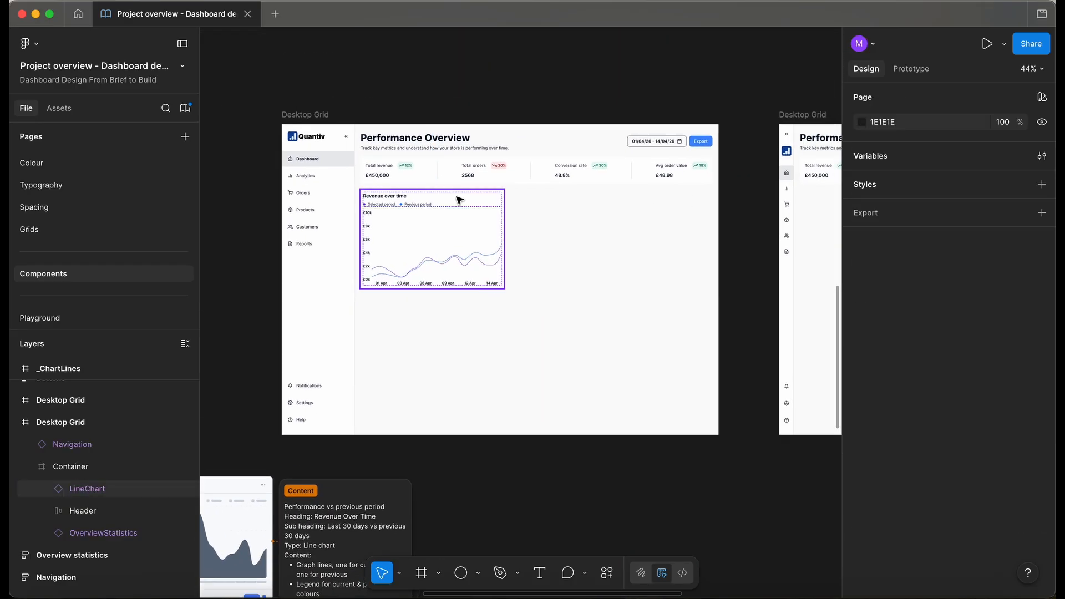
{"action": "key", "text": "super+backslash"}
{"action": "scroll", "coordinate": [449, 181], "scroll_direction": "up", "scroll_amount": 5}
{"action": "scroll", "coordinate": [416, 268], "scroll_direction": "down", "scroll_amount": 2}
{"action": "scroll", "coordinate": [416, 268], "scroll_direction": "up", "scroll_amount": 4}
{"action": "scroll", "coordinate": [416, 269], "scroll_direction": "down", "scroll_amount": 4}
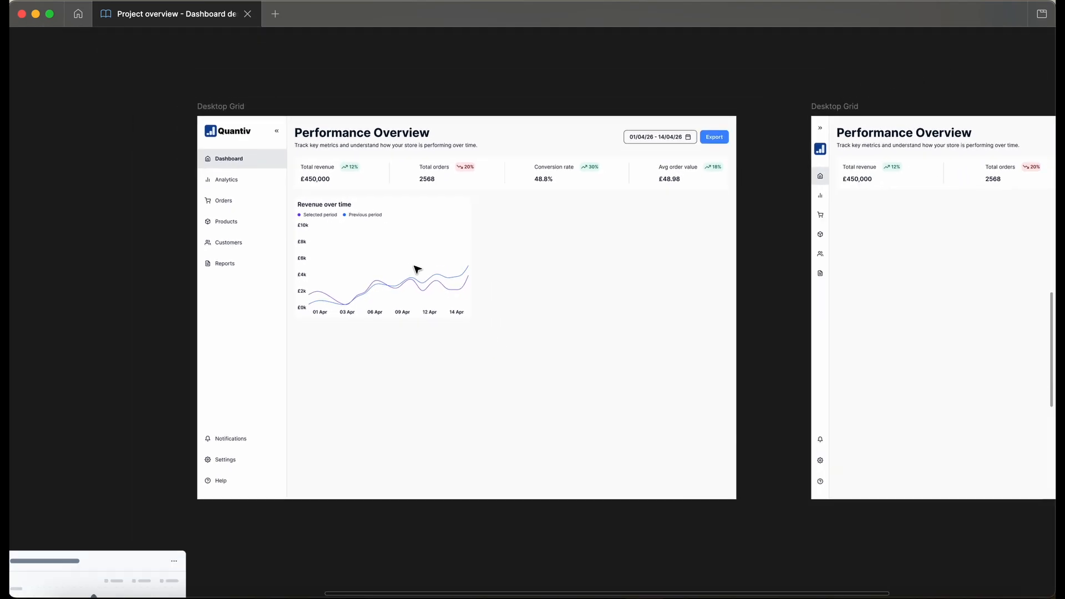
Copy the LineChart instance into the neighbouring Desktop Grid dashboard with the collapsed navigation and restore the interface.
{"action": "left_click_drag", "start_coordinate": [332, 239], "coordinate": [793, 243]}
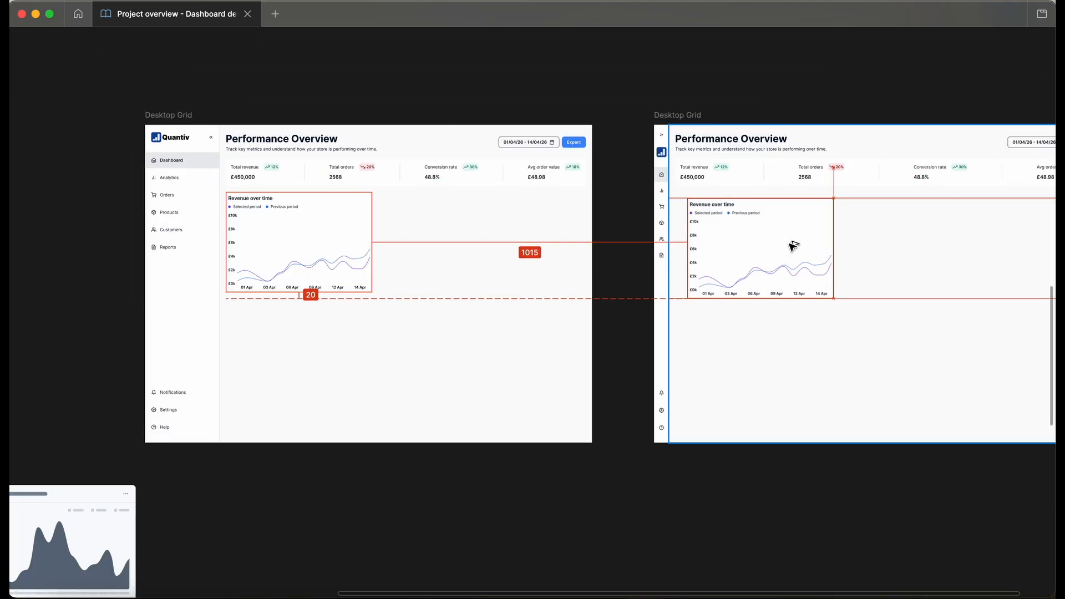
{"action": "key", "text": "super+backslash"}
{"action": "scroll", "coordinate": [506, 211], "scroll_direction": "down", "scroll_amount": 3}
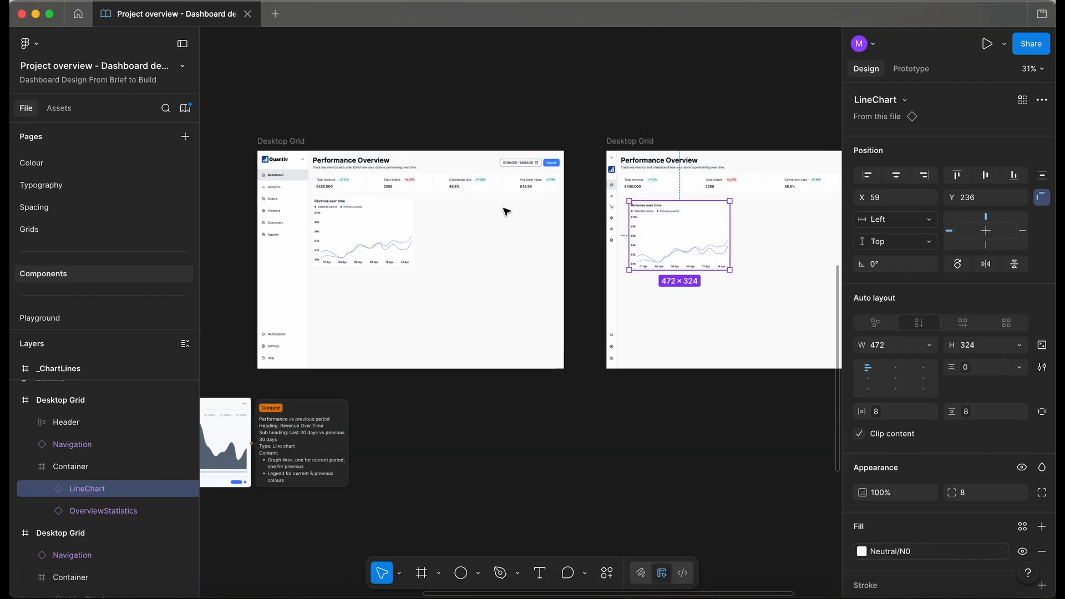
{"action": "scroll", "coordinate": [504, 209], "scroll_direction": "right", "scroll_amount": 5}
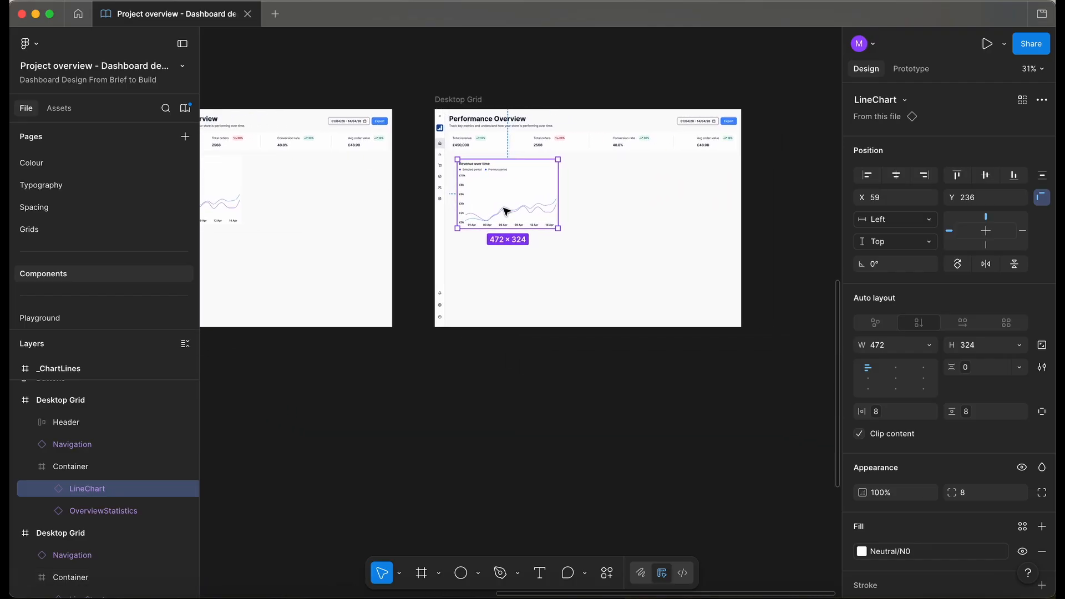
Show the layout guides, snap the copied LineChart to X 20, Y 216 below the statistics, and try widening it across the columns.
{"action": "left_click", "coordinate": [484, 268]}
{"action": "key", "text": "shift+g"}
{"action": "scroll", "coordinate": [419, 168], "scroll_direction": "up", "scroll_amount": 5}
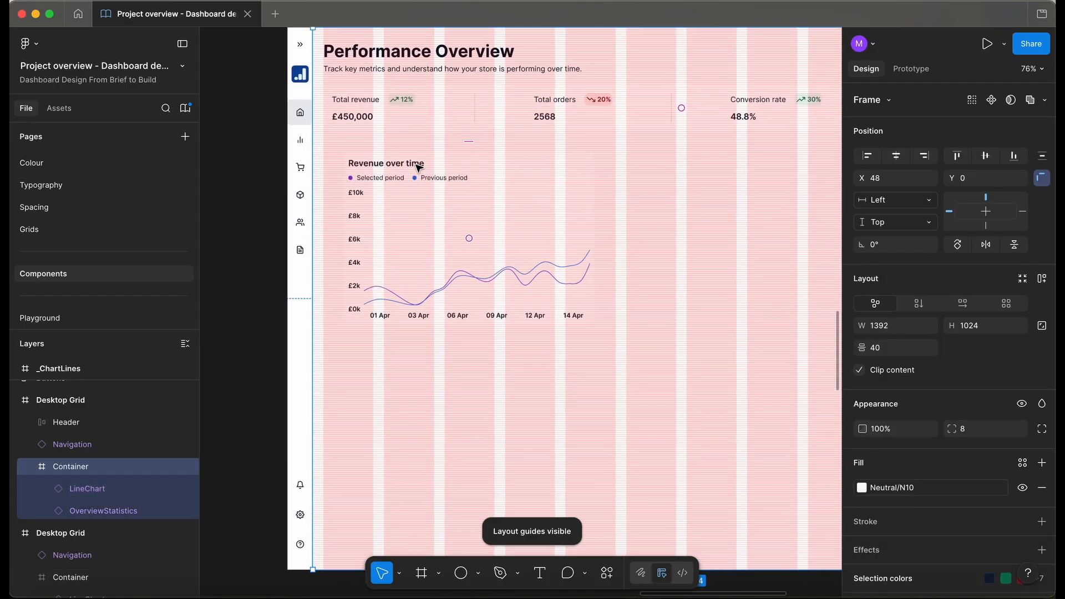
{"action": "left_click", "coordinate": [421, 207]}
{"action": "left_click_drag", "start_coordinate": [440, 197], "coordinate": [430, 194]}
{"action": "key", "text": "alt"}
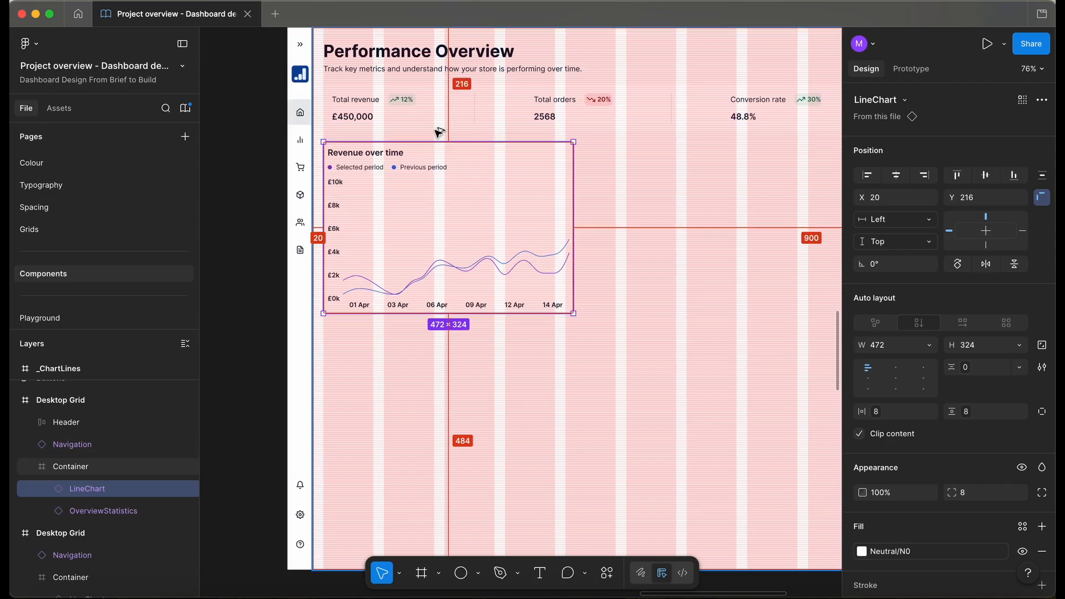
{"action": "scroll", "coordinate": [599, 174], "scroll_direction": "up", "scroll_amount": 3}
{"action": "left_click_drag", "start_coordinate": [560, 180], "coordinate": [625, 181]}
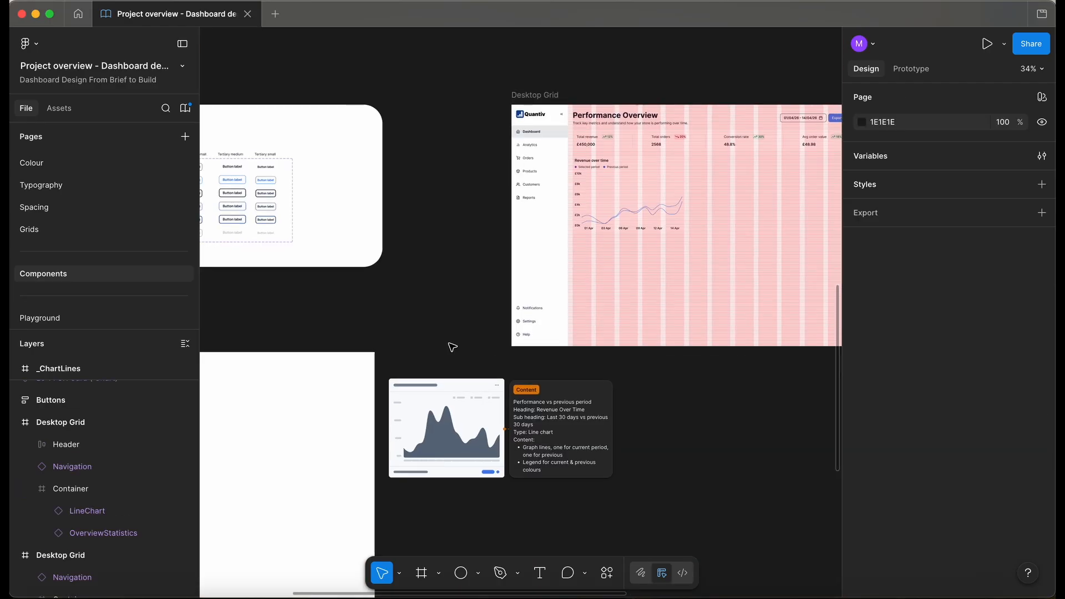
Try widening the main LineChart component to test how its contents stretch, and undo the resize.
{"action": "scroll", "coordinate": [452, 347], "scroll_direction": "left", "scroll_amount": 5}
{"action": "scroll", "coordinate": [399, 347], "scroll_direction": "down", "scroll_amount": 3}
{"action": "scroll", "coordinate": [399, 348], "scroll_direction": "up", "scroll_amount": 4}
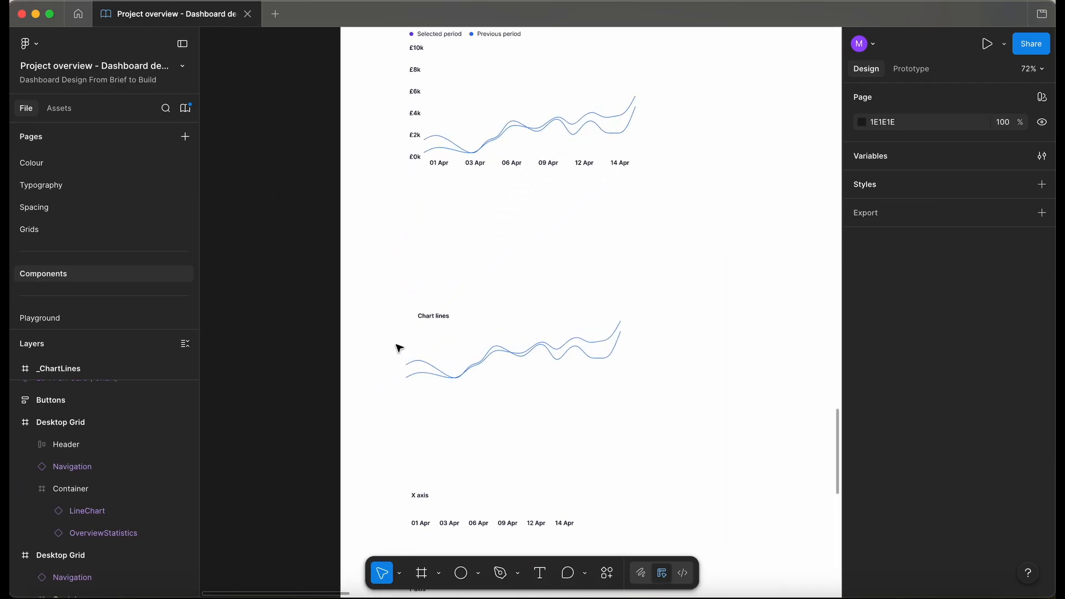
{"action": "scroll", "coordinate": [510, 325], "scroll_direction": "up", "scroll_amount": 3}
{"action": "scroll", "coordinate": [511, 326], "scroll_direction": "down", "scroll_amount": 4}
{"action": "scroll", "coordinate": [511, 326], "scroll_direction": "up", "scroll_amount": 3}
{"action": "scroll", "coordinate": [511, 325], "scroll_direction": "right", "scroll_amount": 2}
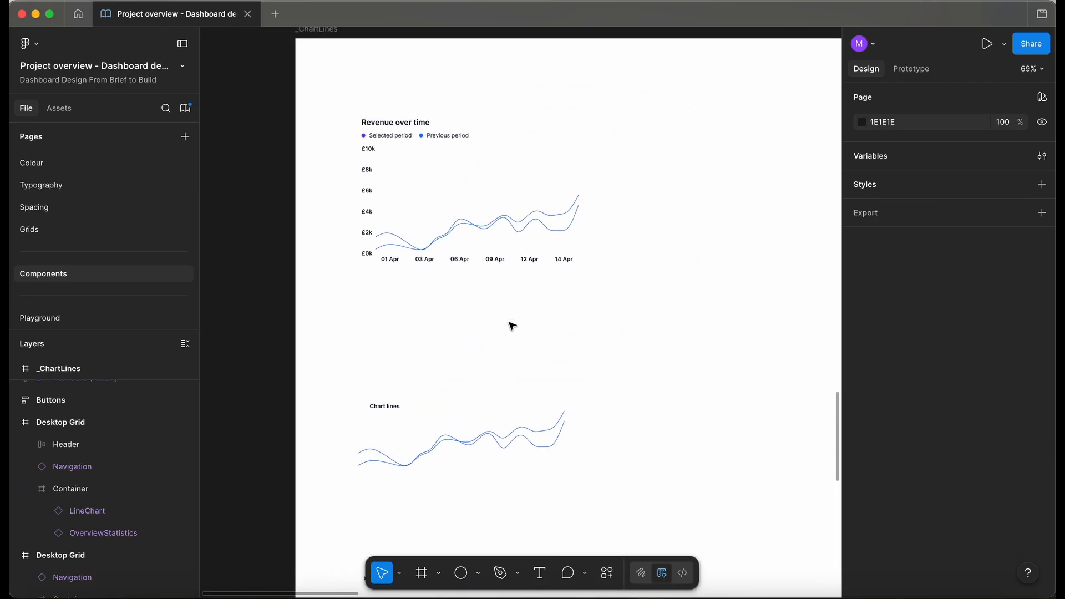
{"action": "left_click", "coordinate": [525, 257]}
{"action": "left_click_drag", "start_coordinate": [585, 181], "coordinate": [620, 188]}
{"action": "key", "text": "super+z"}
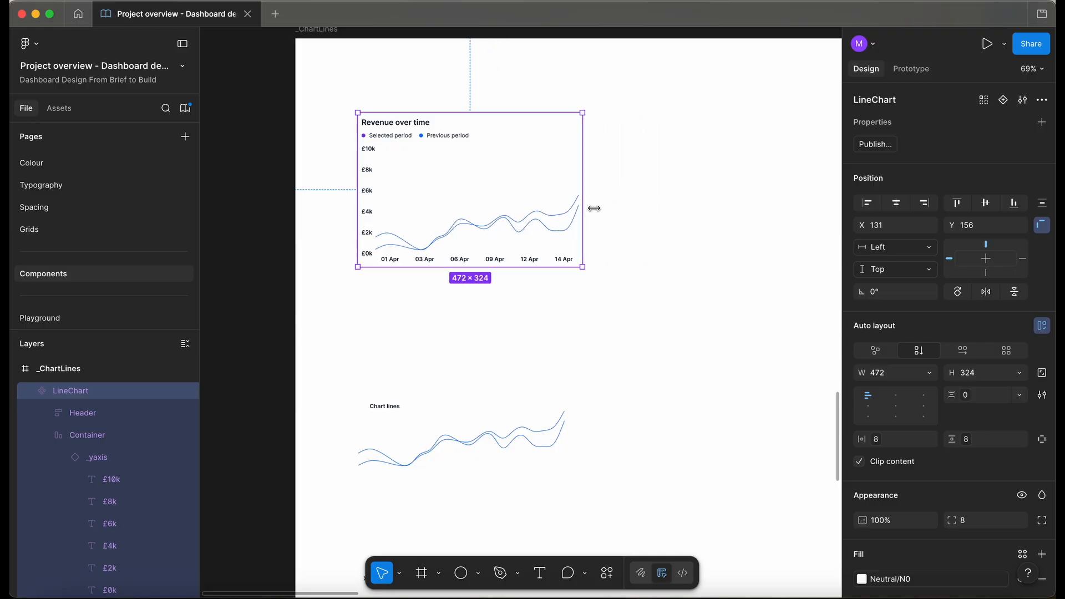
Examine the Lines vector's options and the sizing of the _ChartLines main component and its instance nested in LineChart.
{"action": "scroll", "coordinate": [454, 381], "scroll_direction": "down", "scroll_amount": 2}
{"action": "left_click", "coordinate": [462, 382], "text": "super"}
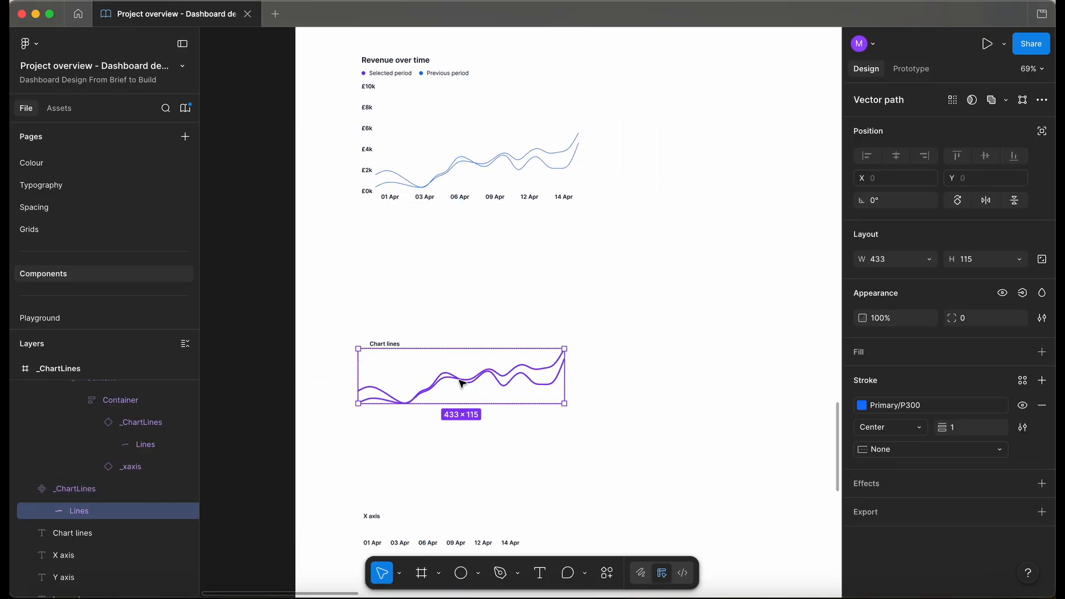
{"action": "right_click", "coordinate": [83, 512]}
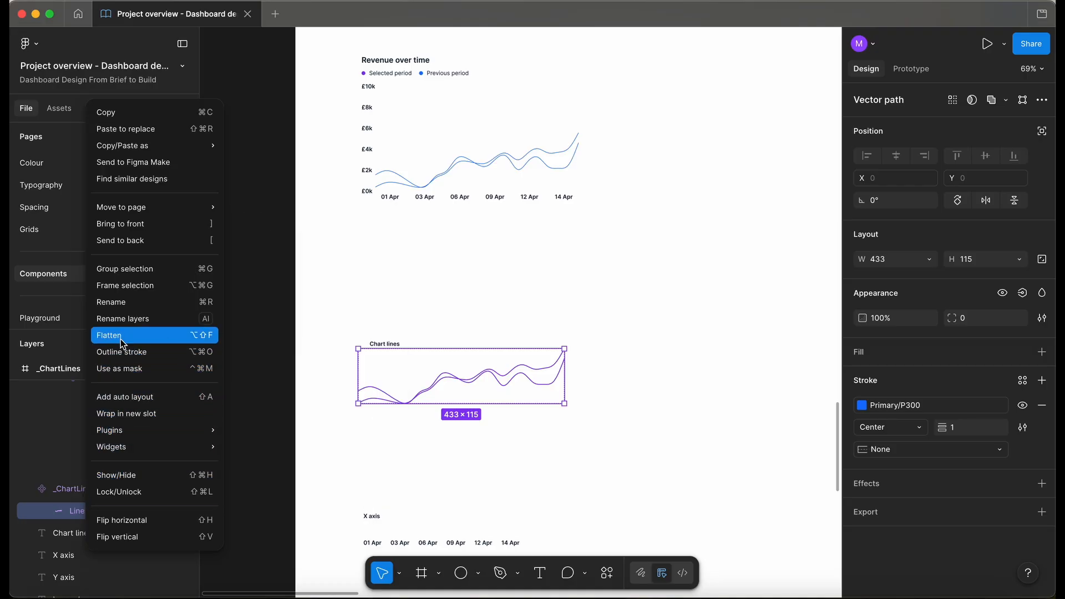
{"action": "left_click", "coordinate": [70, 514]}
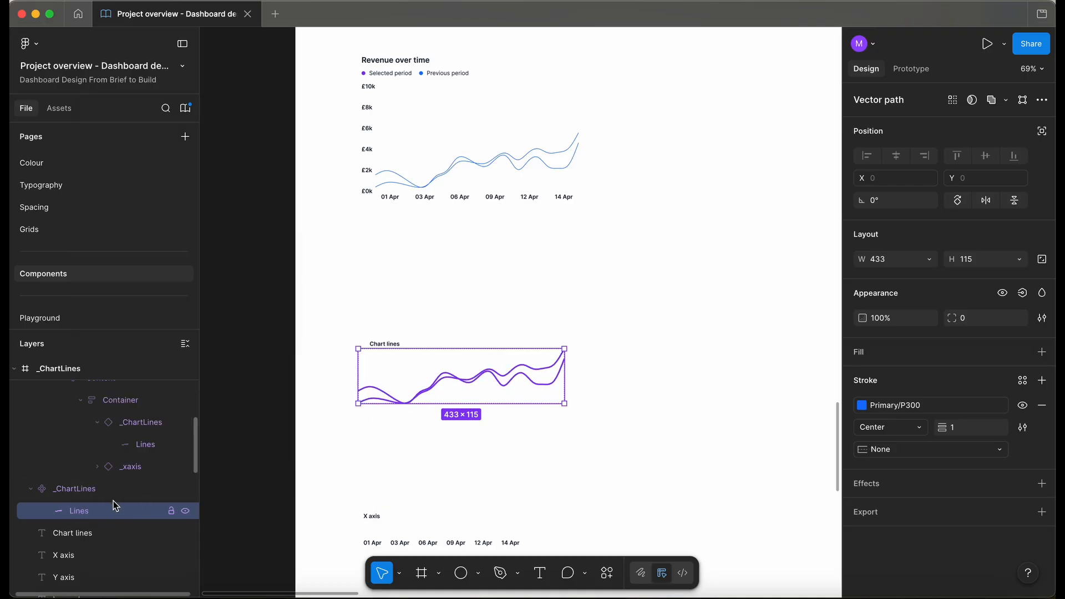
{"action": "left_click", "coordinate": [103, 491]}
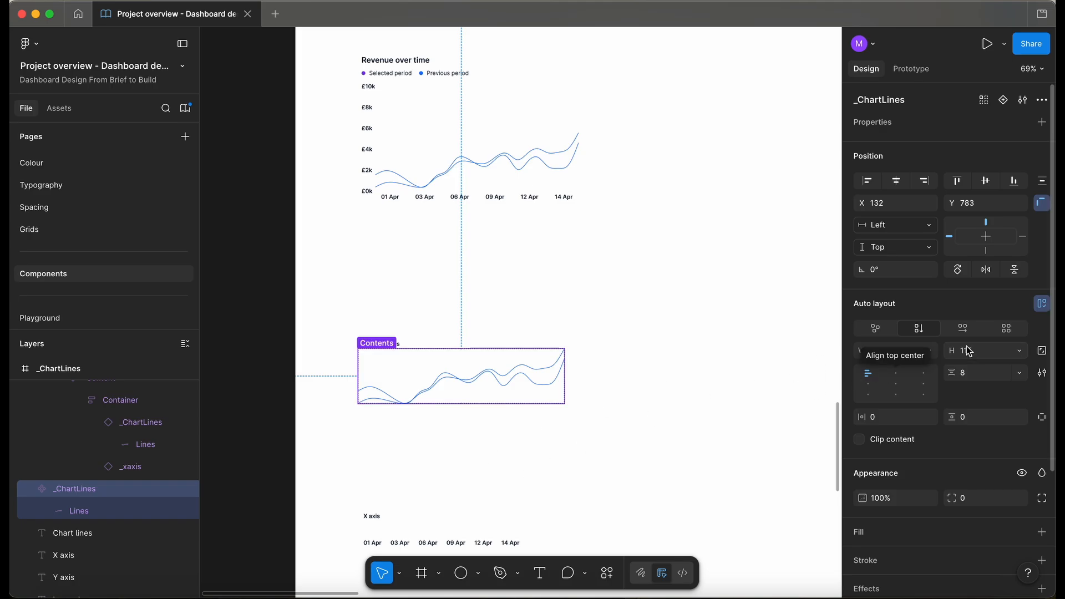
{"action": "left_click", "coordinate": [932, 352]}
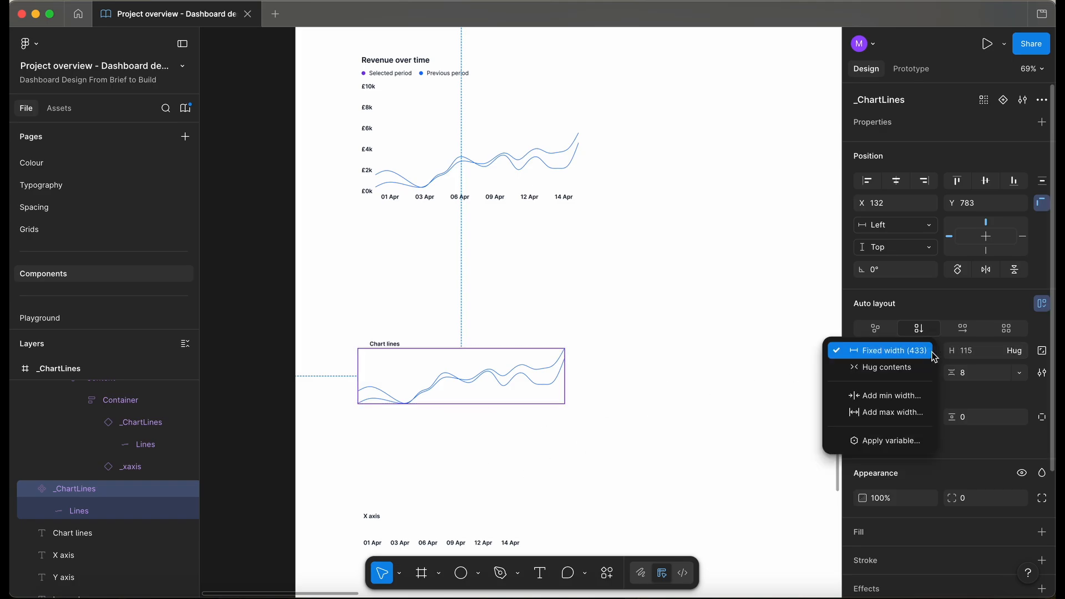
{"action": "left_click", "coordinate": [479, 500]}
{"action": "left_click", "coordinate": [523, 176]}
{"action": "left_click", "coordinate": [527, 167]}
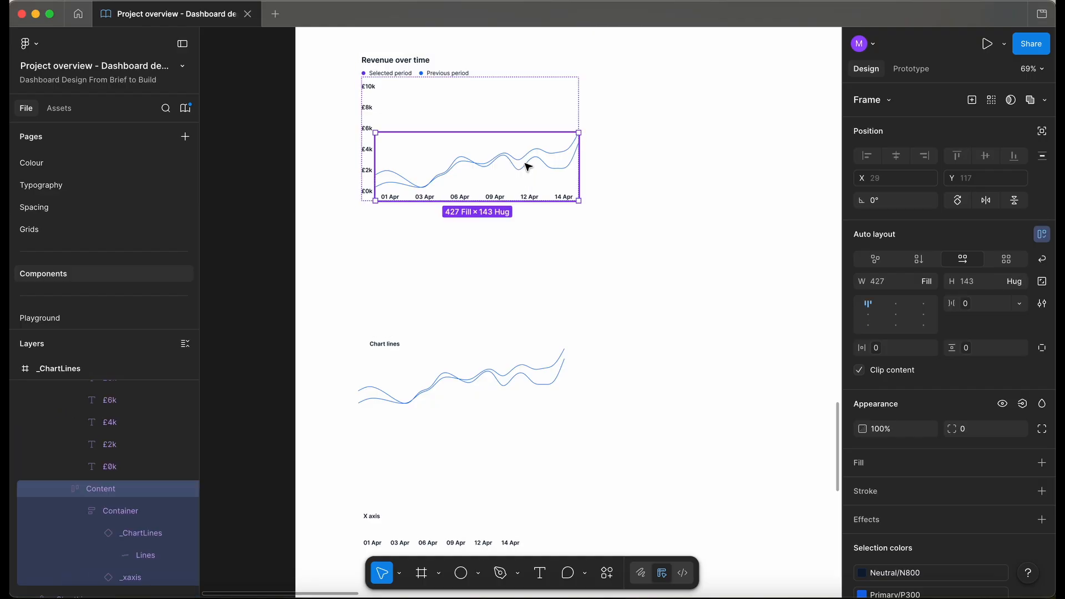
{"action": "left_click", "coordinate": [129, 538]}
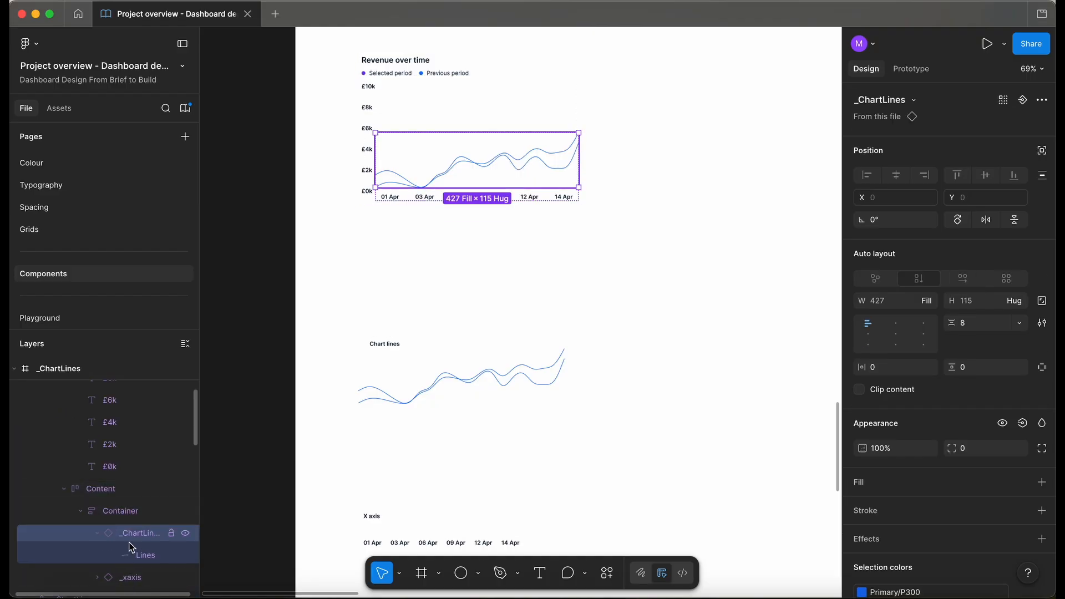
{"action": "left_click", "coordinate": [138, 551]}
{"action": "left_click", "coordinate": [237, 404]}
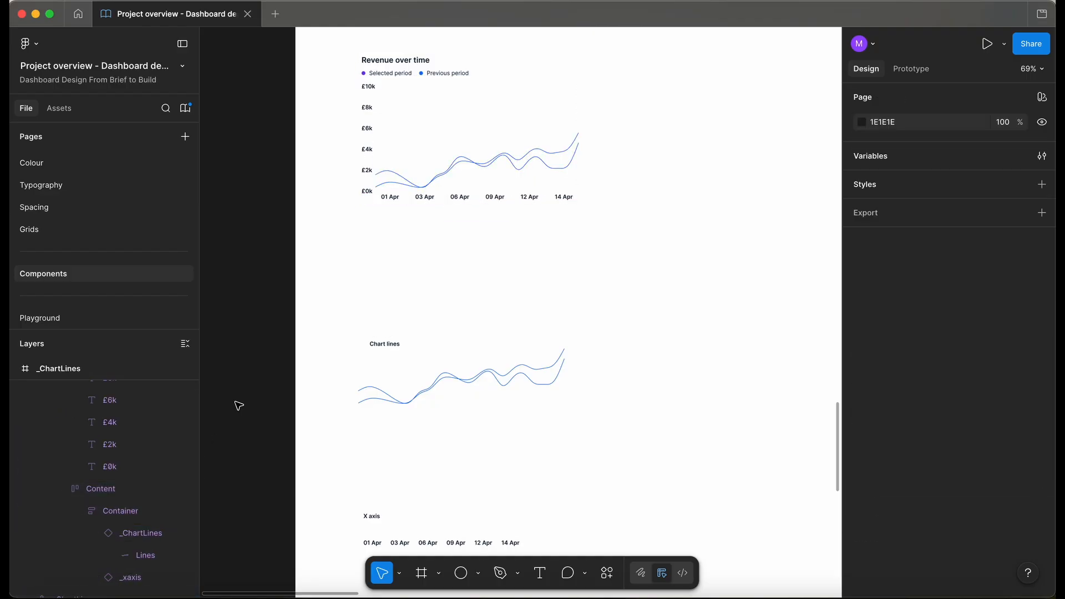
Narrow the LineChart instance in the collapsed-navigation dashboard to 437 px wide, aligning its right edge with a grid column.
{"action": "key", "text": "shift+1"}
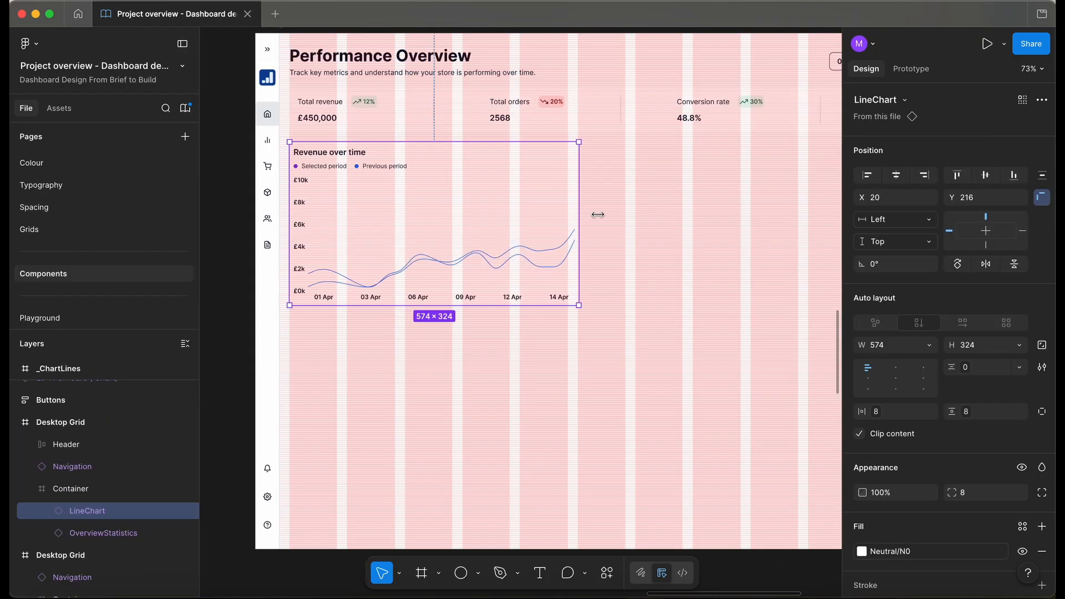
{"action": "left_click_drag", "start_coordinate": [597, 215], "coordinate": [511, 221]}
{"action": "scroll", "coordinate": [601, 174], "scroll_direction": "up", "scroll_amount": 10}
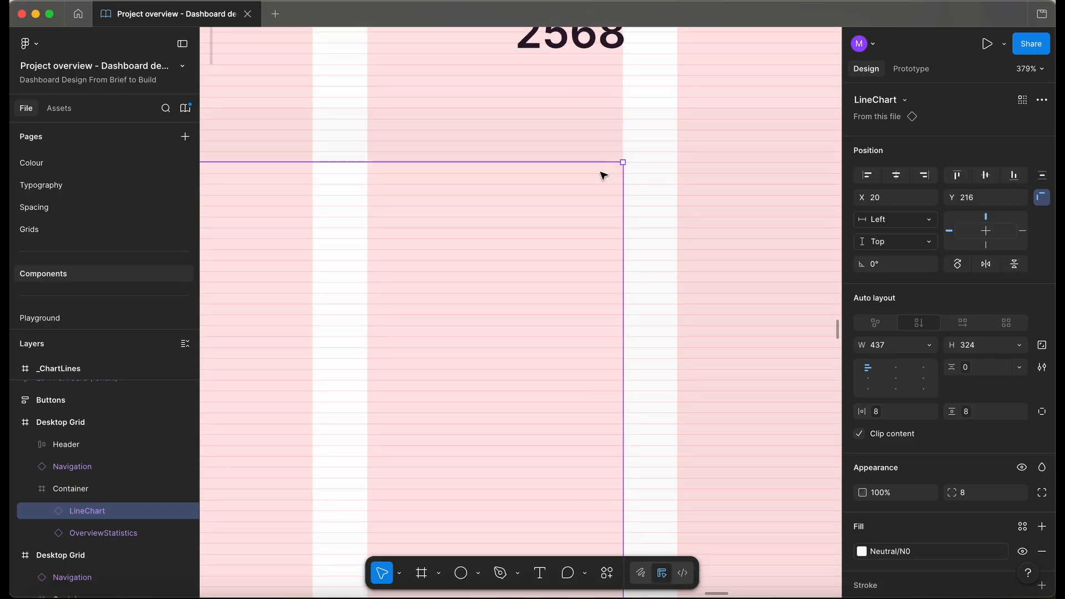
Hide the layout guides, deselect the LineChart and hide the interface around the canvas.
{"action": "scroll", "coordinate": [600, 173], "scroll_direction": "down", "scroll_amount": 4}
{"action": "scroll", "coordinate": [601, 174], "scroll_direction": "down", "scroll_amount": 5}
{"action": "scroll", "coordinate": [599, 171], "scroll_direction": "left", "scroll_amount": 5}
{"action": "scroll", "coordinate": [604, 173], "scroll_direction": "right", "scroll_amount": 5}
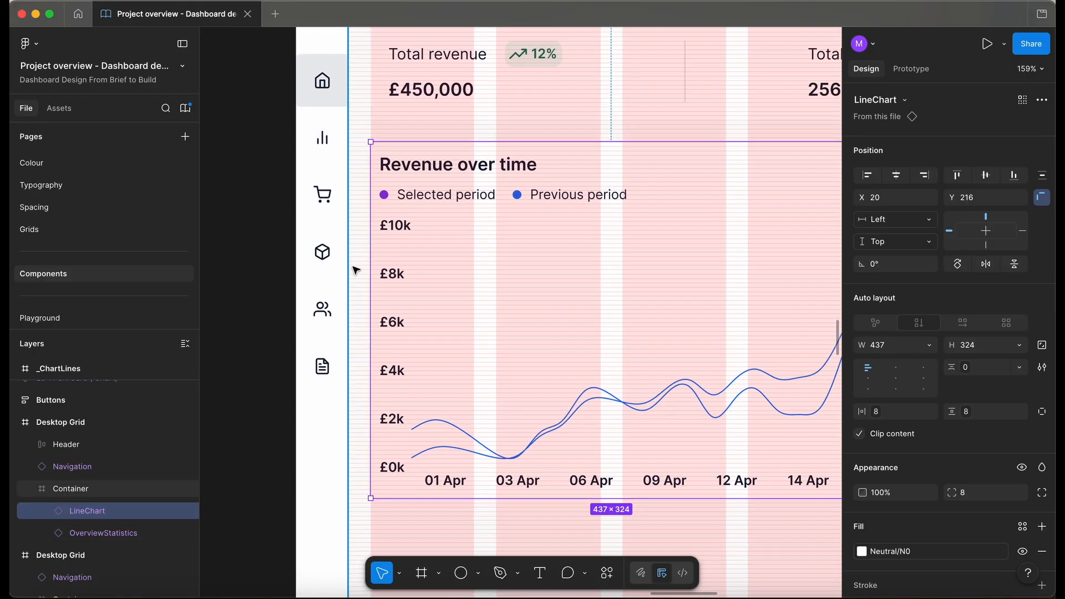
{"action": "scroll", "coordinate": [356, 270], "scroll_direction": "down", "scroll_amount": 5}
{"action": "scroll", "coordinate": [356, 270], "scroll_direction": "right", "scroll_amount": 5}
{"action": "scroll", "coordinate": [356, 270], "scroll_direction": "down", "scroll_amount": 8}
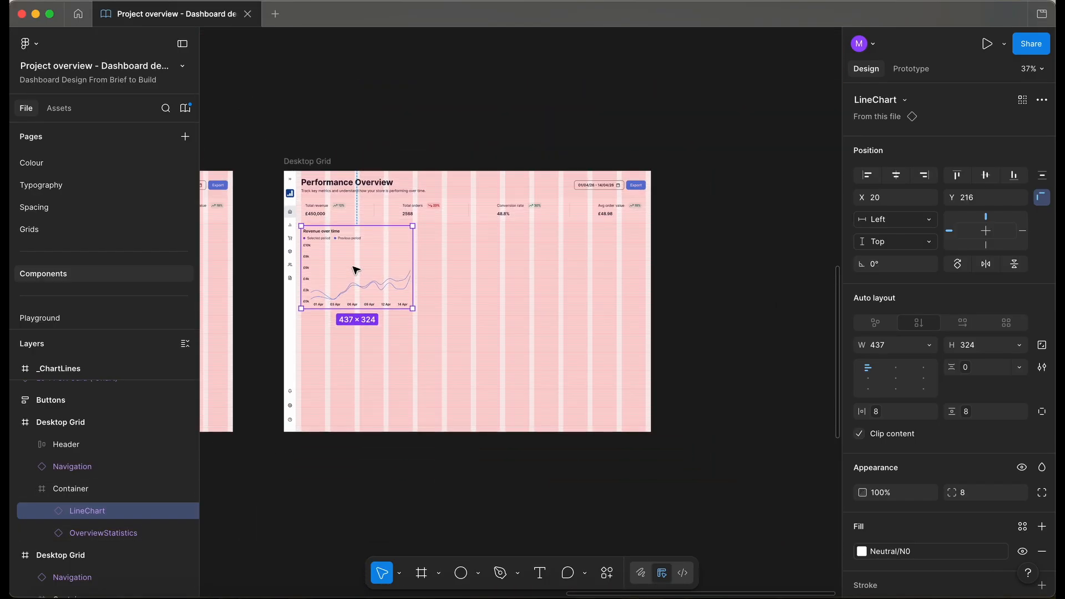
{"action": "key", "text": "ctrl+g"}
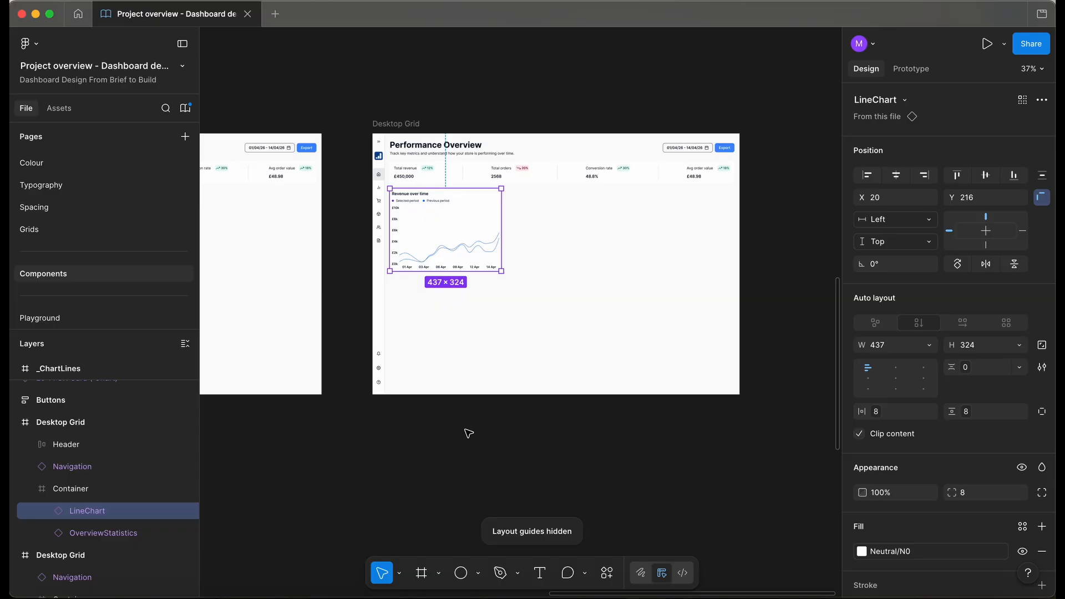
{"action": "left_click", "coordinate": [469, 431]}
{"action": "key", "text": "super+backslash"}
Compare the LineChart's placement and spacing in the expanded-navigation and collapsed-navigation dashboards.
{"action": "scroll", "coordinate": [470, 435], "scroll_direction": "left", "scroll_amount": 5}
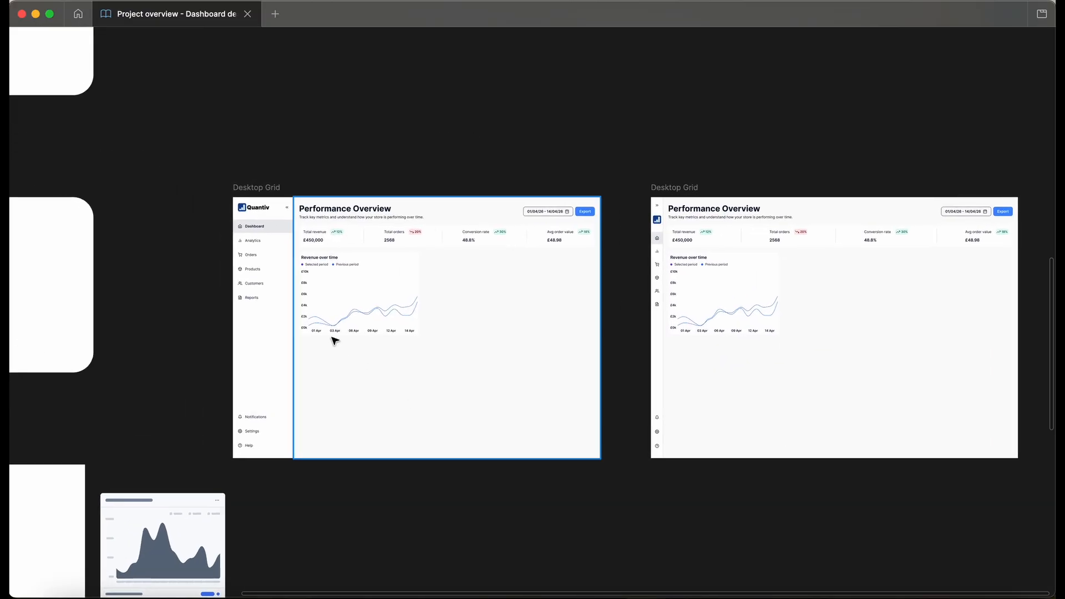
{"action": "scroll", "coordinate": [335, 341], "scroll_direction": "up", "scroll_amount": 5}
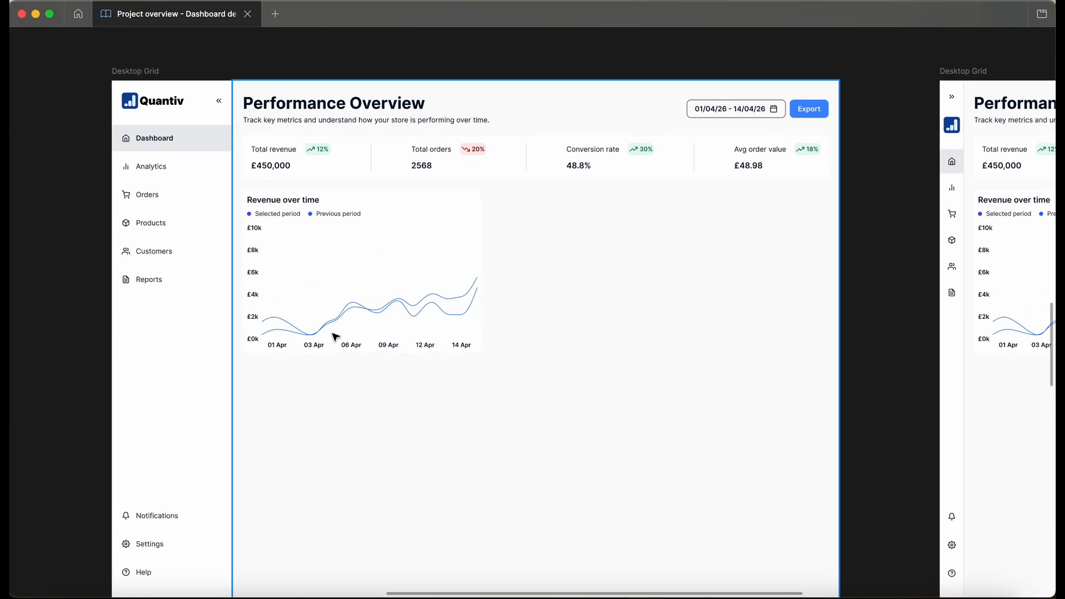
{"action": "scroll", "coordinate": [261, 95], "scroll_direction": "down", "scroll_amount": 2}
{"action": "scroll", "coordinate": [261, 95], "scroll_direction": "right", "scroll_amount": 10}
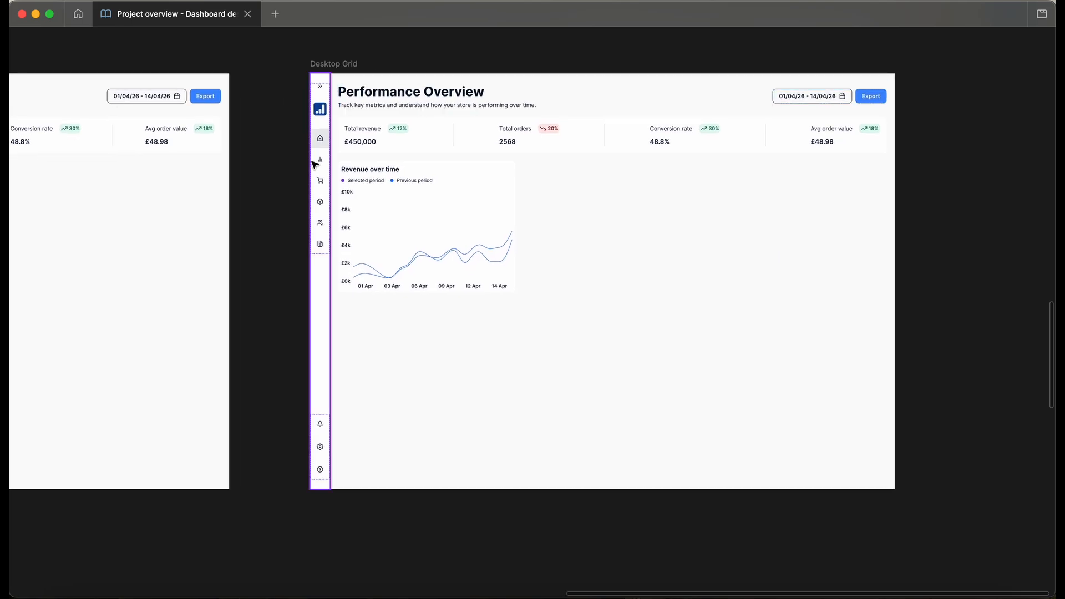
{"action": "scroll", "coordinate": [312, 162], "scroll_direction": "right", "scroll_amount": 2}
{"action": "scroll", "coordinate": [311, 161], "scroll_direction": "down", "scroll_amount": 2}
{"action": "scroll", "coordinate": [389, 231], "scroll_direction": "left", "scroll_amount": 8}
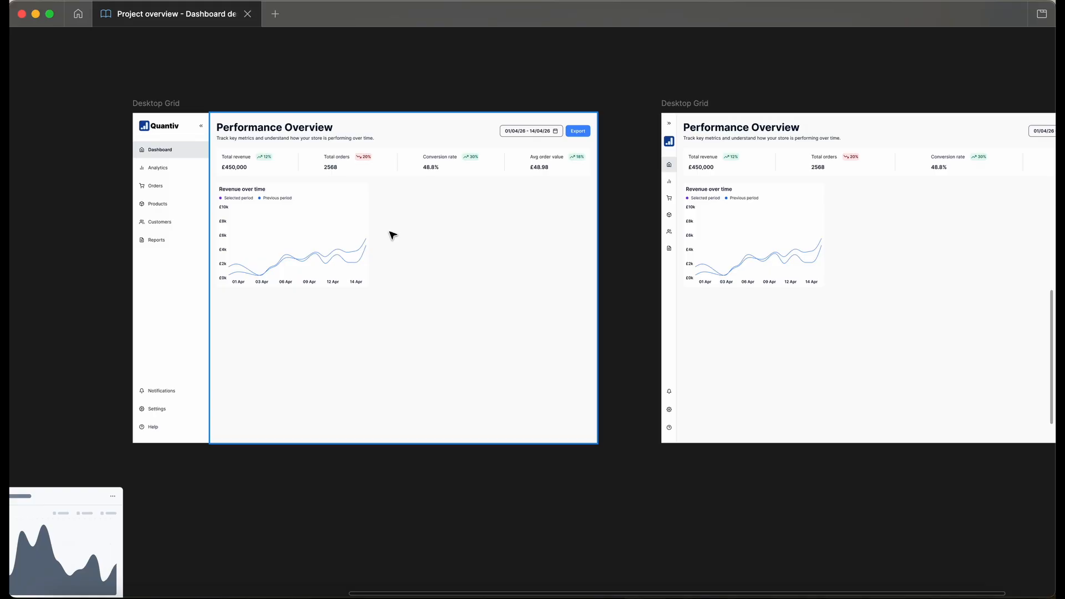
{"action": "scroll", "coordinate": [283, 169], "scroll_direction": "up", "scroll_amount": 5}
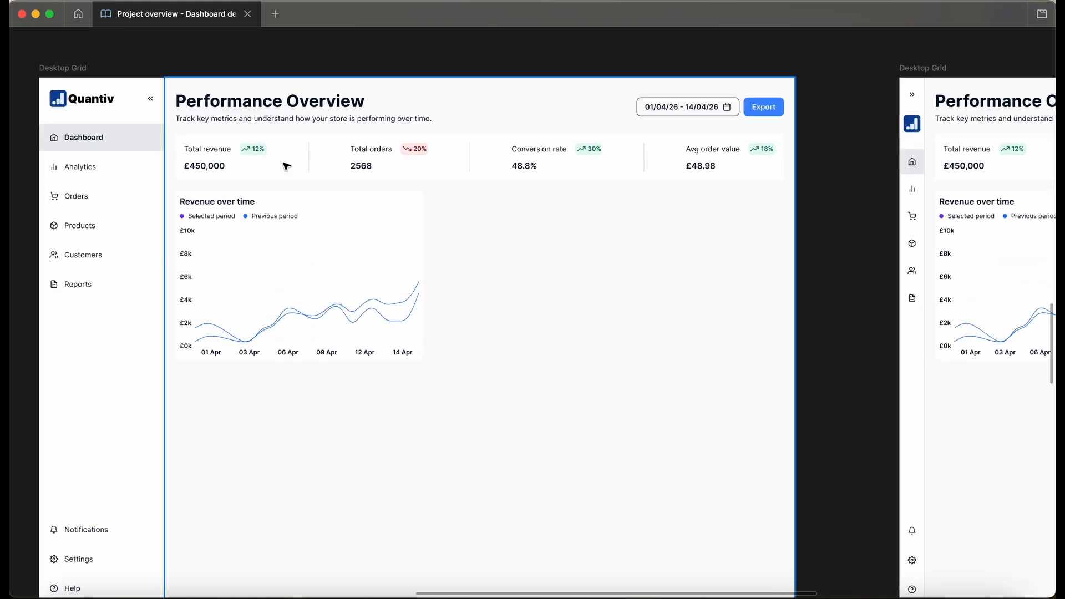
Nudge the OverviewStatistics and LineChart together downward in the expanded-navigation dashboard to widen the gap below the header.
{"action": "key", "text": "alt"}
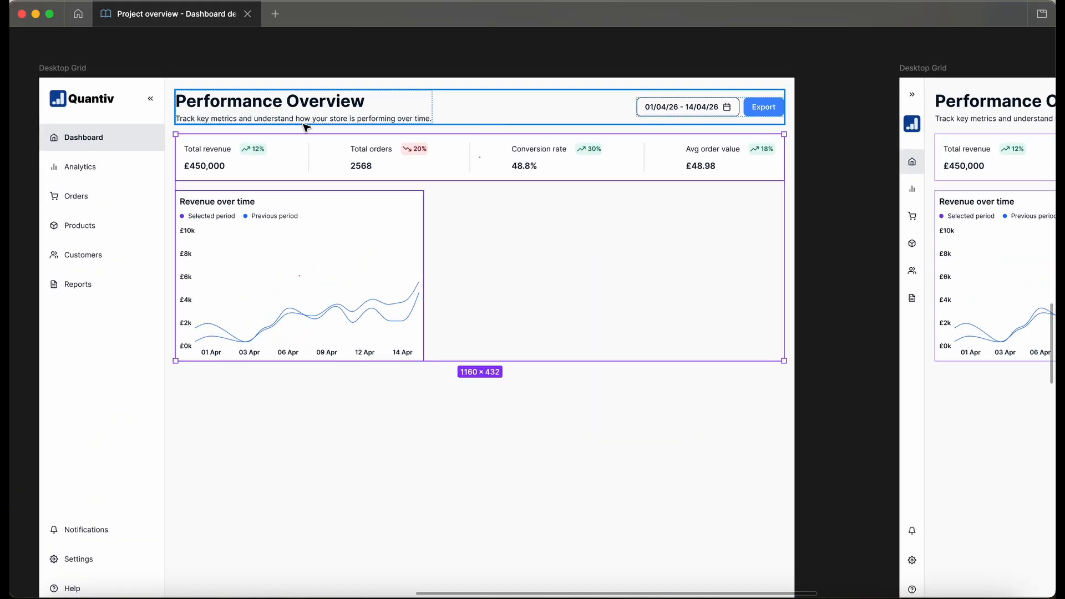
{"action": "key", "text": "shift+Down"}
{"action": "key", "text": "shift+Down"}
{"action": "key", "text": "alt"}
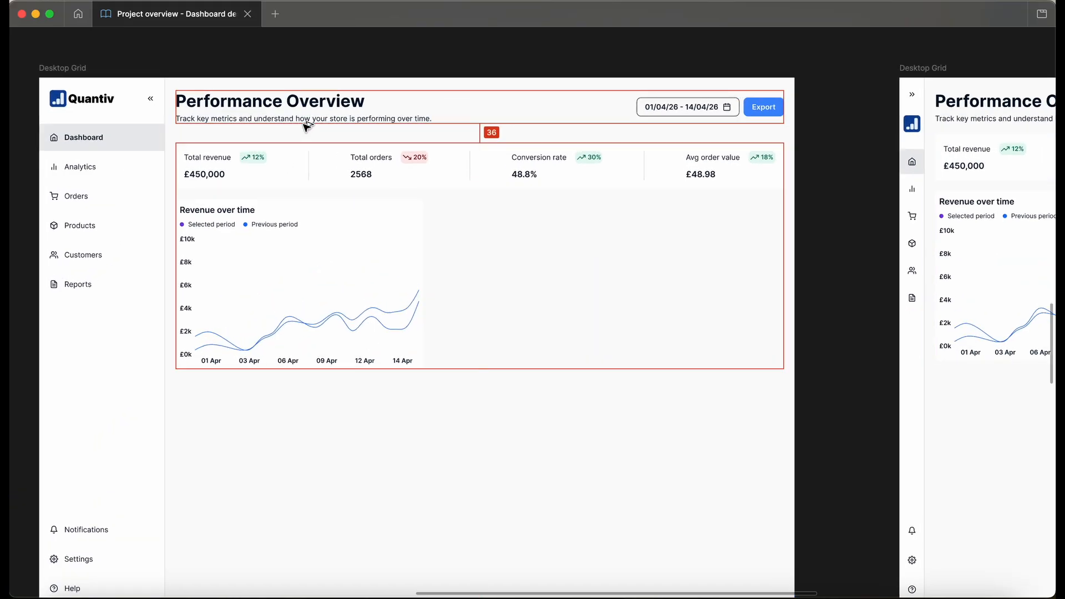
{"action": "key", "text": "shift+Down"}
{"action": "key", "text": "alt"}
{"action": "key", "text": "alt"}
Shift the OverviewStatistics and LineChart in the collapsed-navigation dashboard down to widen their gap below the header.
{"action": "scroll", "coordinate": [270, 105], "scroll_direction": "down", "scroll_amount": 5}
{"action": "scroll", "coordinate": [269, 105], "scroll_direction": "up", "scroll_amount": 1}
{"action": "scroll", "coordinate": [269, 106], "scroll_direction": "down", "scroll_amount": 2}
{"action": "left_click", "coordinate": [368, 161]}
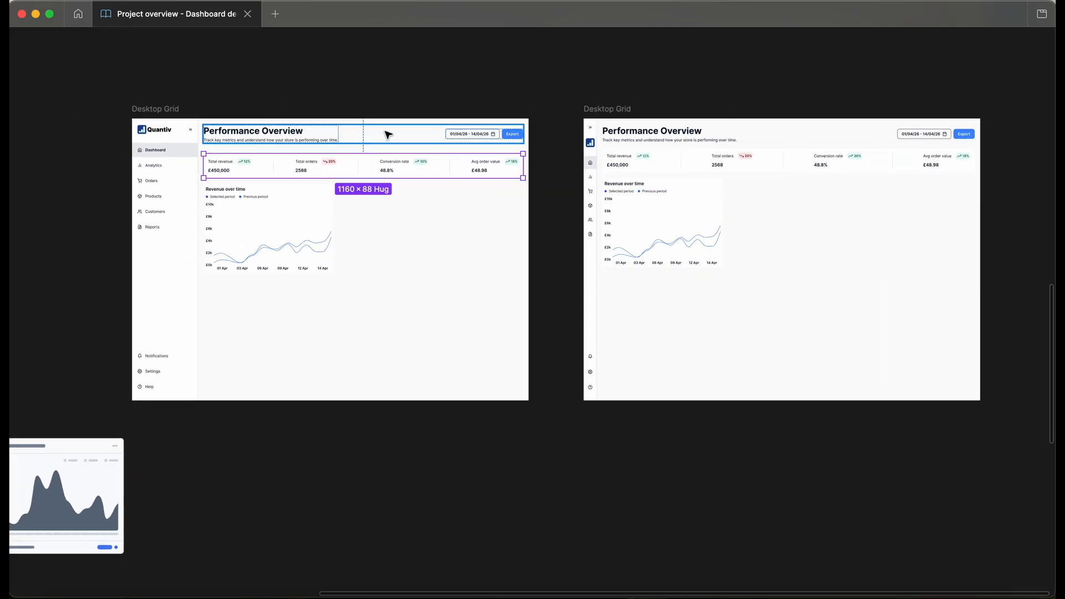
{"action": "left_click", "coordinate": [779, 164]}
{"action": "left_click", "coordinate": [777, 166]}
{"action": "left_click", "coordinate": [707, 237], "text": "shift"}
{"action": "key", "text": "alt"}
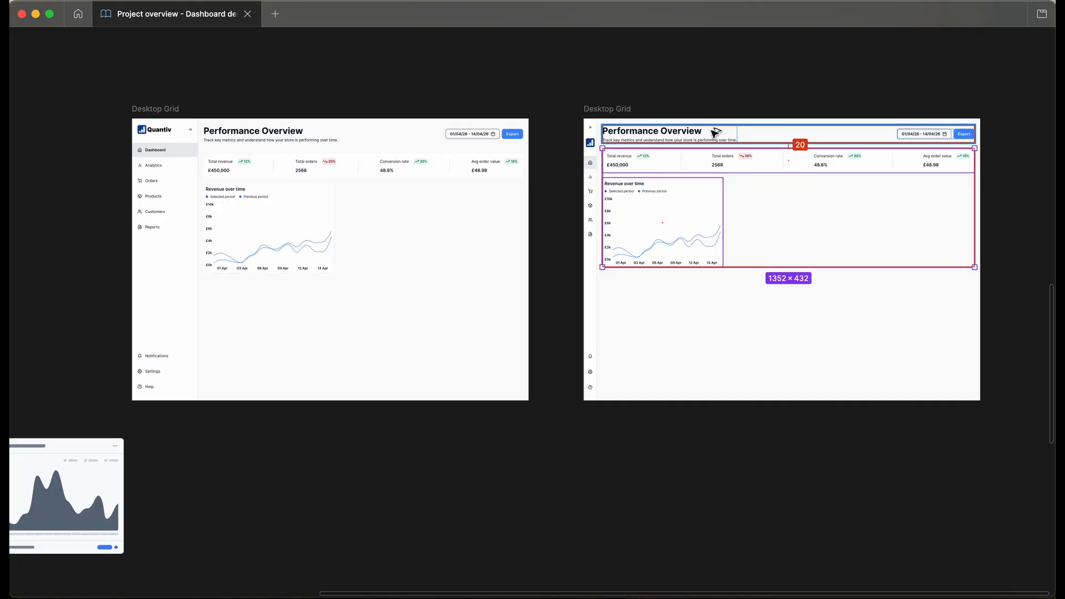
Show the interface again and check the line chart's Content note beside the wireframe chart against the dashboard.
{"action": "scroll", "coordinate": [442, 104], "scroll_direction": "left", "scroll_amount": 10}
{"action": "scroll", "coordinate": [442, 103], "scroll_direction": "up", "scroll_amount": 2}
{"action": "scroll", "coordinate": [442, 104], "scroll_direction": "down", "scroll_amount": 7}
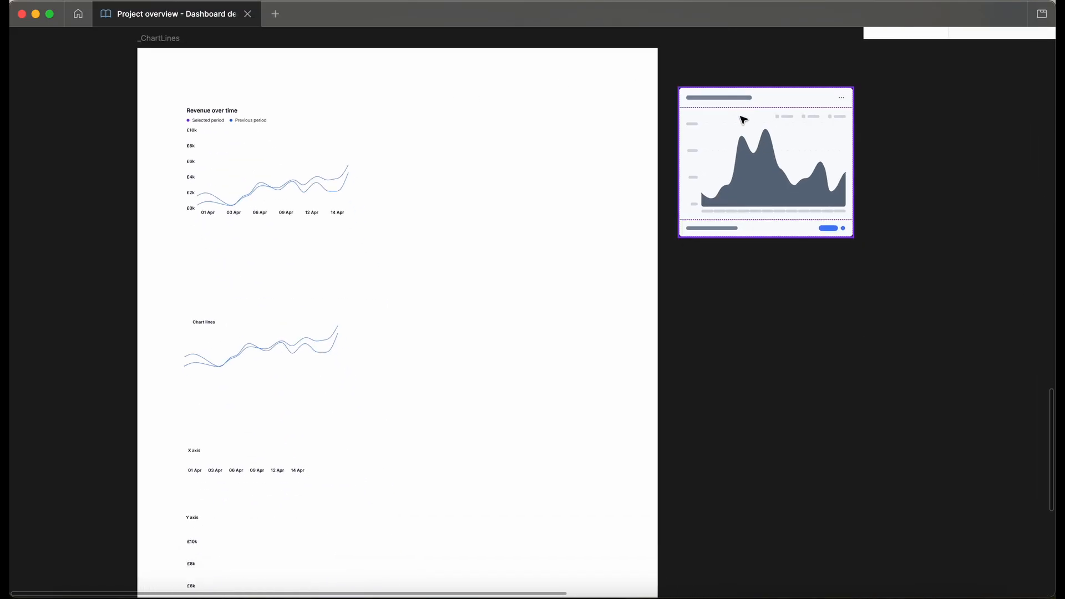
{"action": "key", "text": "super+backslash"}
{"action": "key", "text": "minus"}
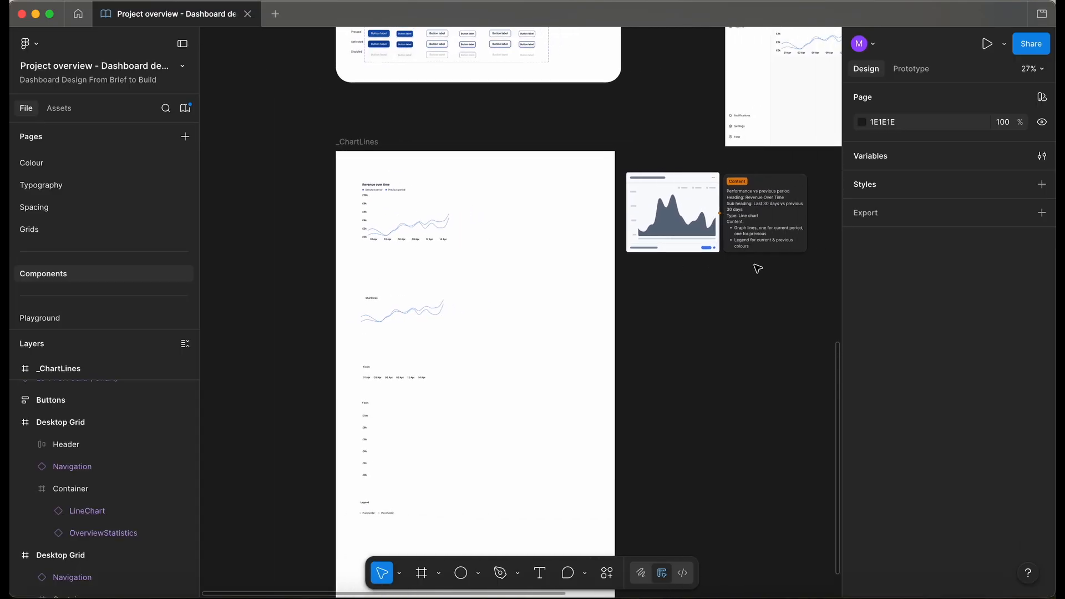
{"action": "scroll", "coordinate": [718, 226], "scroll_direction": "up", "scroll_amount": 3}
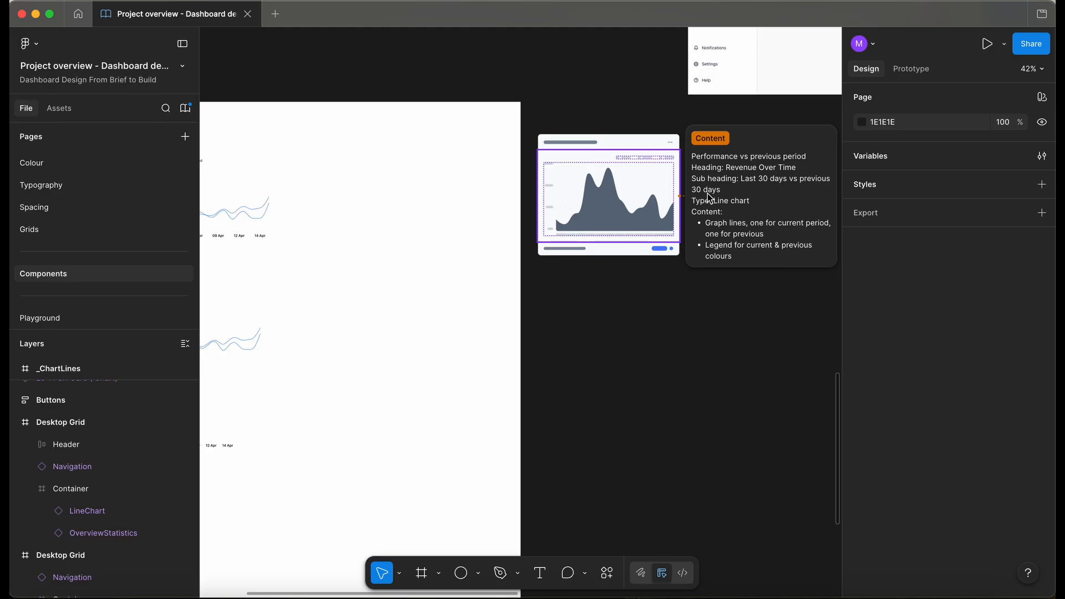
{"action": "scroll", "coordinate": [708, 193], "scroll_direction": "left", "scroll_amount": 2}
{"action": "scroll", "coordinate": [670, 109], "scroll_direction": "down", "scroll_amount": 1}
{"action": "scroll", "coordinate": [670, 109], "scroll_direction": "right", "scroll_amount": 5}
{"action": "scroll", "coordinate": [671, 109], "scroll_direction": "up", "scroll_amount": 3}
{"action": "scroll", "coordinate": [673, 112], "scroll_direction": "right", "scroll_amount": 4}
{"action": "scroll", "coordinate": [674, 112], "scroll_direction": "up", "scroll_amount": 2}
{"action": "scroll", "coordinate": [675, 107], "scroll_direction": "up", "scroll_amount": 3}
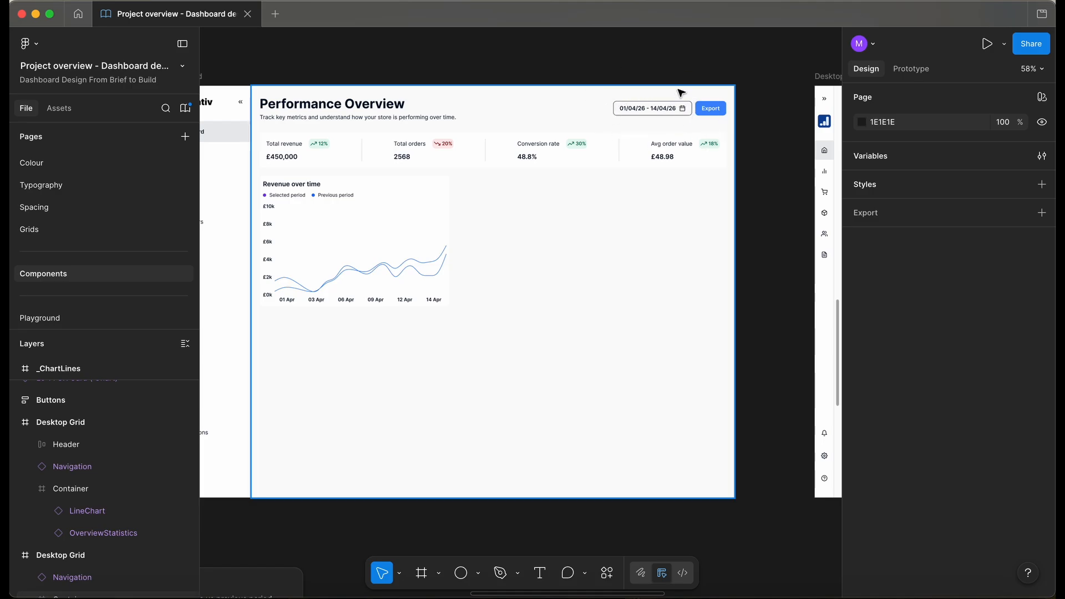
Compare the Content note's sub heading requirement with the date range and Revenue over time chart in the expanded-navigation dashboard.
{"action": "scroll", "coordinate": [521, 288], "scroll_direction": "left", "scroll_amount": 6}
{"action": "scroll", "coordinate": [521, 288], "scroll_direction": "up", "scroll_amount": 2}
{"action": "scroll", "coordinate": [521, 288], "scroll_direction": "down", "scroll_amount": 10}
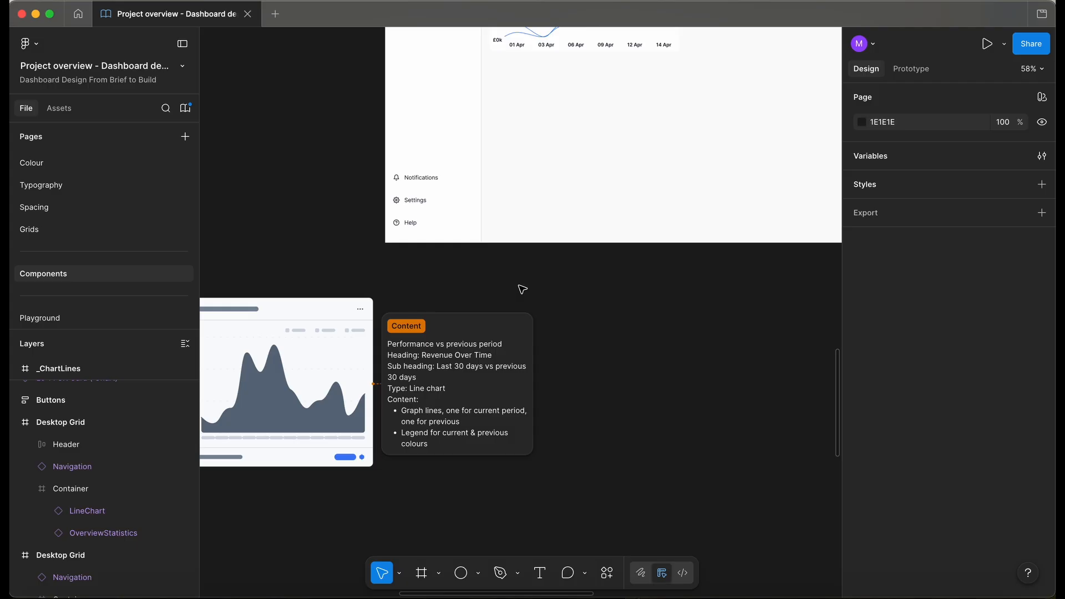
{"action": "scroll", "coordinate": [521, 289], "scroll_direction": "down", "scroll_amount": 2}
{"action": "scroll", "coordinate": [521, 289], "scroll_direction": "left", "scroll_amount": 5}
{"action": "scroll", "coordinate": [521, 289], "scroll_direction": "down", "scroll_amount": 2}
{"action": "scroll", "coordinate": [522, 289], "scroll_direction": "right", "scroll_amount": 4}
{"action": "scroll", "coordinate": [522, 289], "scroll_direction": "down", "scroll_amount": 1}
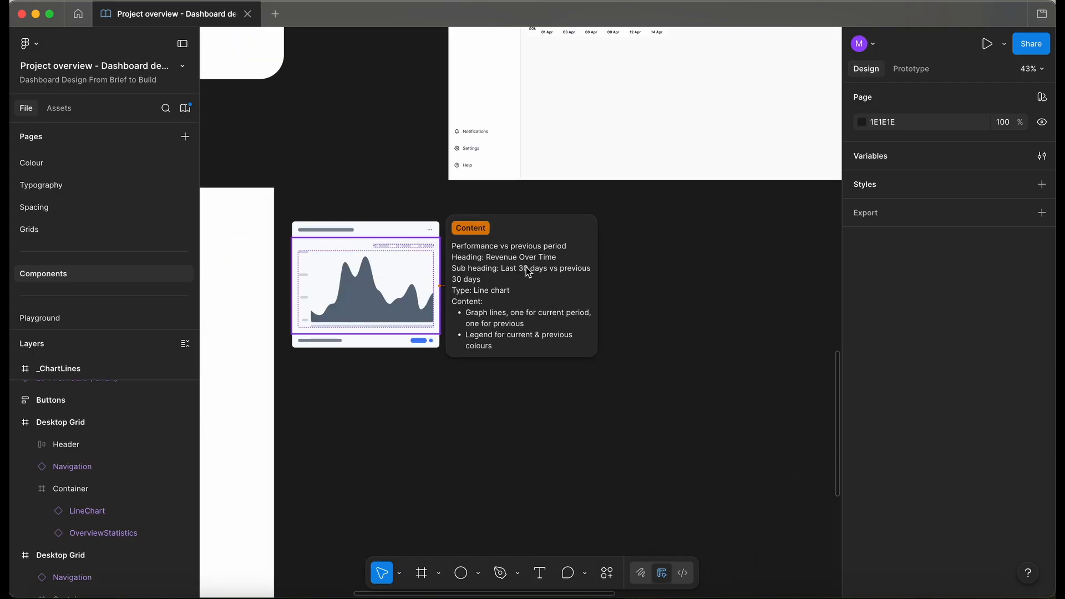
{"action": "scroll", "coordinate": [546, 285], "scroll_direction": "up", "scroll_amount": 8}
{"action": "scroll", "coordinate": [545, 285], "scroll_direction": "up", "scroll_amount": 2}
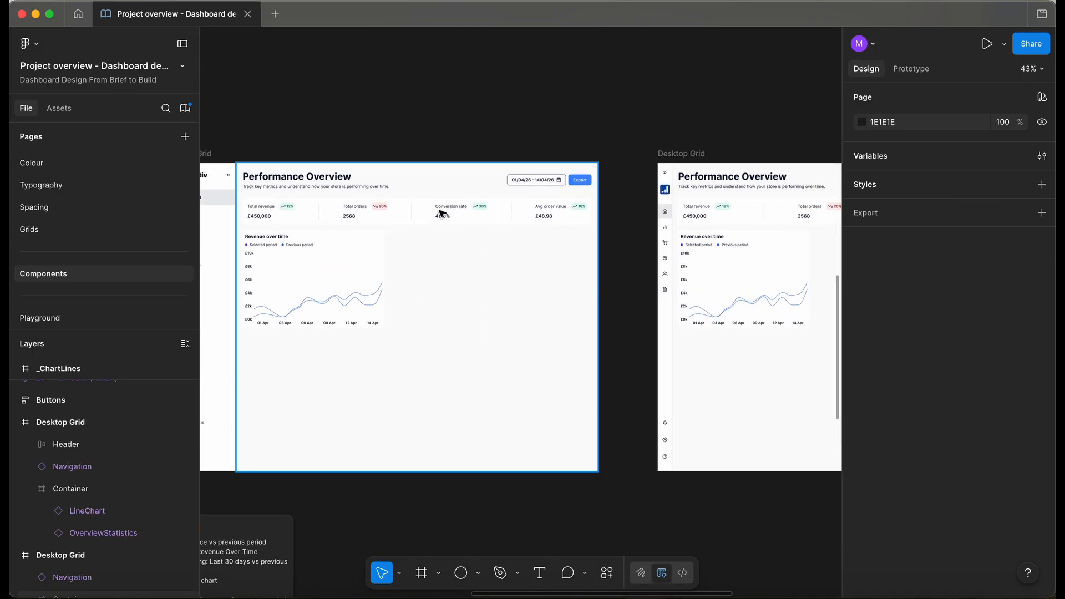
{"action": "scroll", "coordinate": [392, 224], "scroll_direction": "left", "scroll_amount": 3}
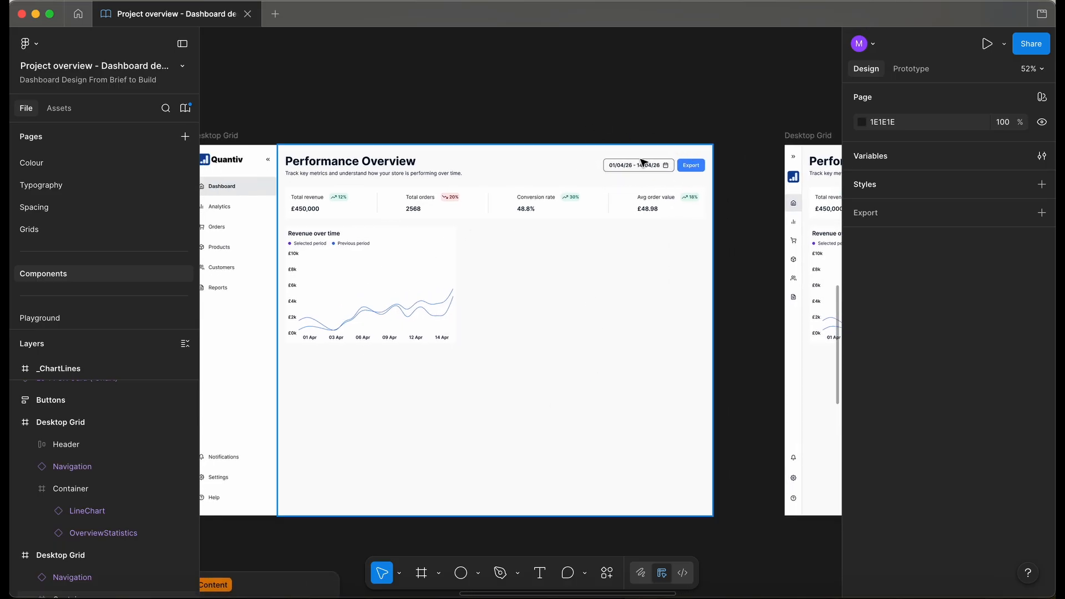
Review the _ChartLines frame alongside the Navigation, Overview statistics and Buttons component sheets.
{"action": "scroll", "coordinate": [642, 162], "scroll_direction": "down", "scroll_amount": 5}
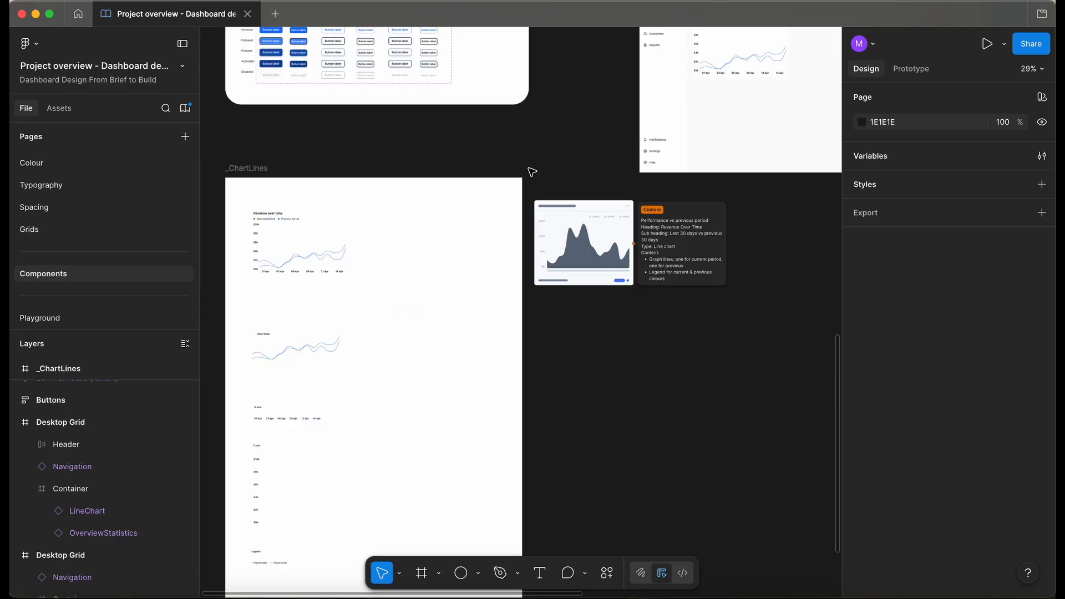
{"action": "scroll", "coordinate": [577, 297], "scroll_direction": "down", "scroll_amount": 5}
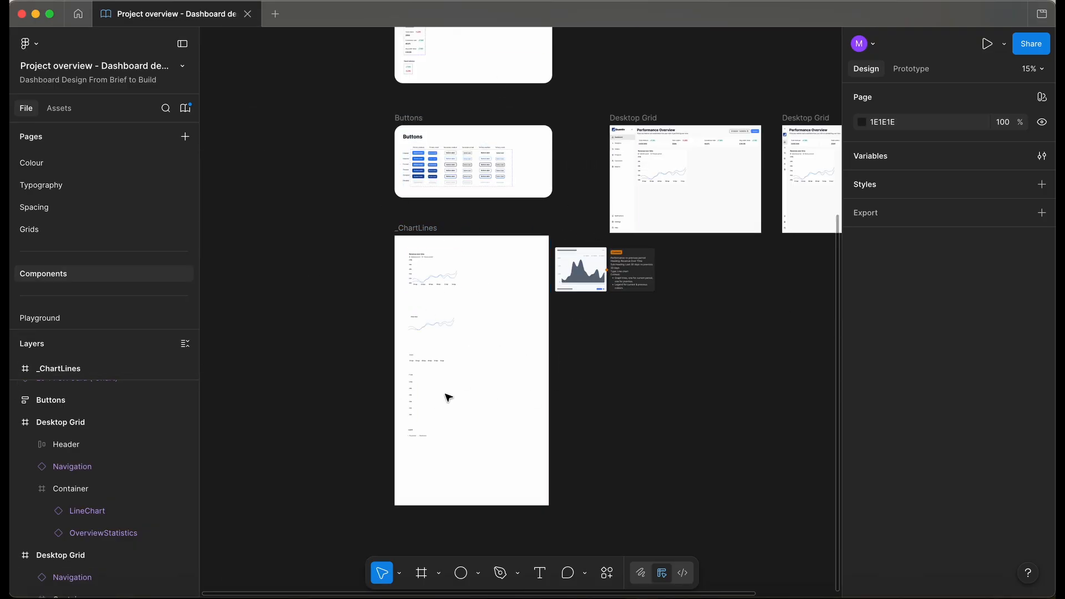
{"action": "scroll", "coordinate": [444, 394], "scroll_direction": "up", "scroll_amount": 2}
{"action": "scroll", "coordinate": [444, 394], "scroll_direction": "right", "scroll_amount": 2}
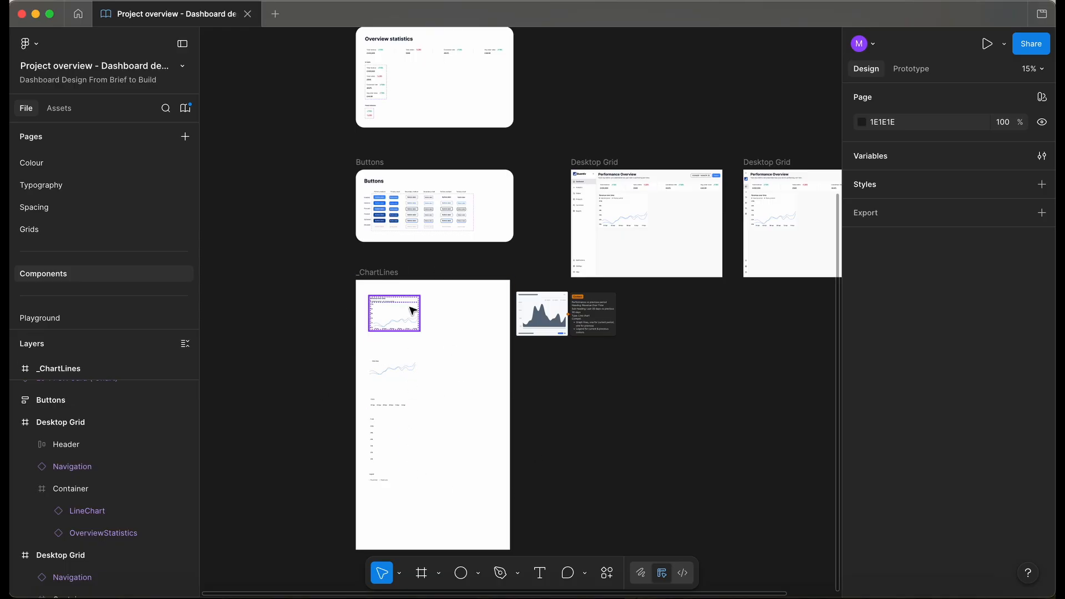
{"action": "scroll", "coordinate": [413, 322], "scroll_direction": "up", "scroll_amount": 5}
{"action": "scroll", "coordinate": [413, 322], "scroll_direction": "left", "scroll_amount": 1}
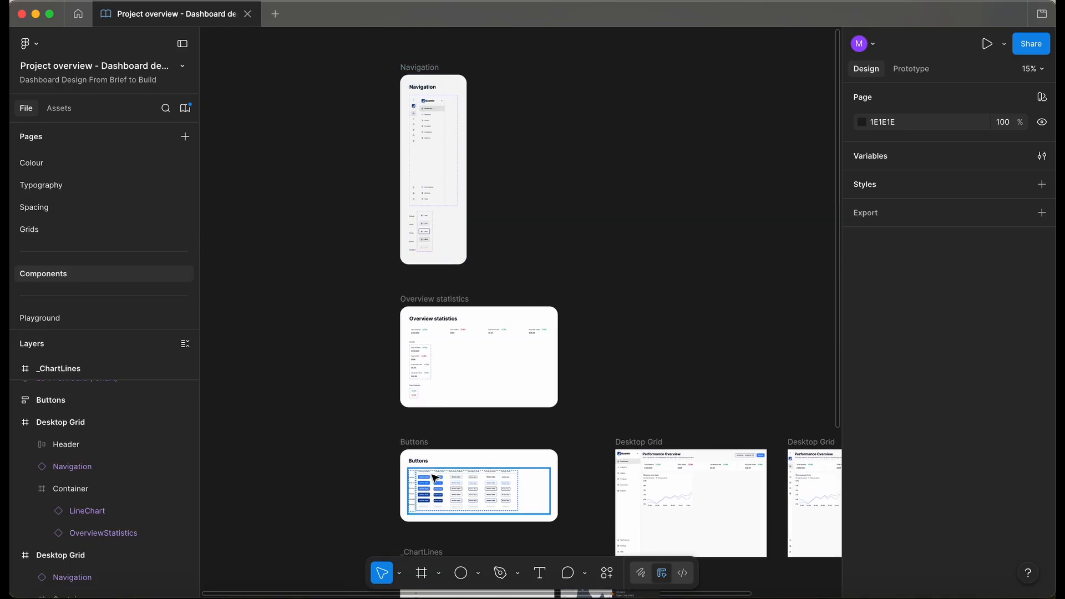
{"action": "scroll", "coordinate": [434, 478], "scroll_direction": "down", "scroll_amount": 4}
{"action": "scroll", "coordinate": [434, 478], "scroll_direction": "right", "scroll_amount": 1}
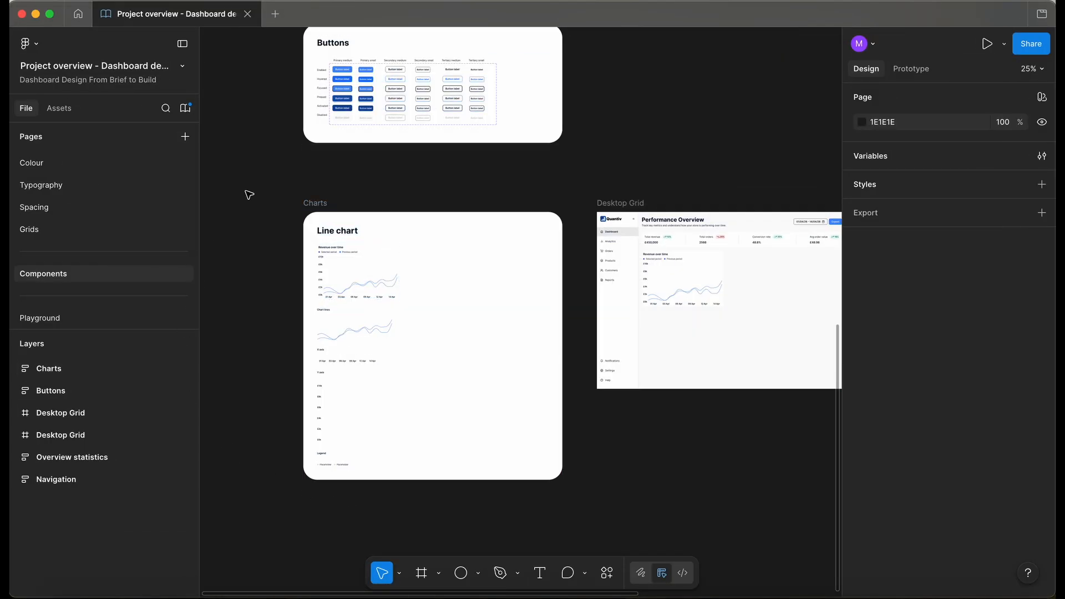
Examine the Charts sheet's Line chart, Chart lines, X axis, Y axis and Legend components and the dashboards beside it.
{"action": "scroll", "coordinate": [393, 208], "scroll_direction": "up", "scroll_amount": 5}
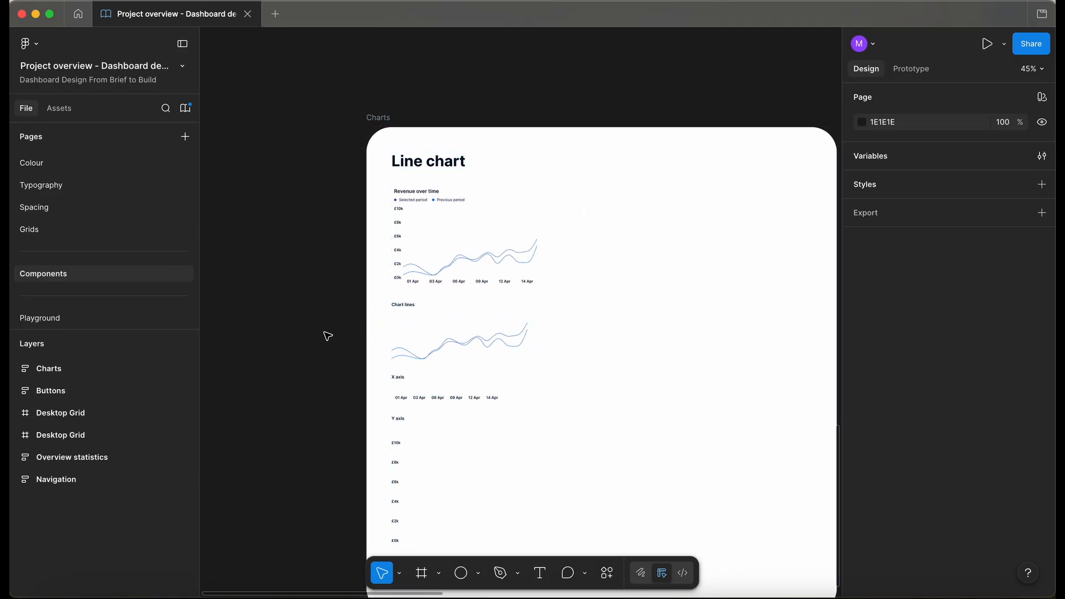
{"action": "scroll", "coordinate": [311, 327], "scroll_direction": "down", "scroll_amount": 3}
{"action": "scroll", "coordinate": [310, 299], "scroll_direction": "down", "scroll_amount": 2}
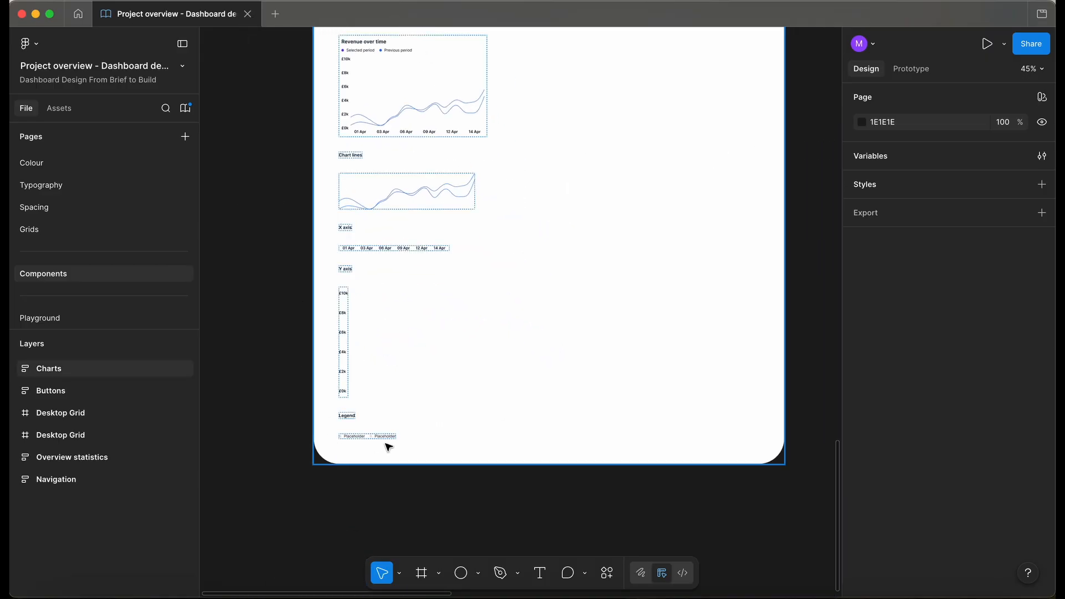
{"action": "scroll", "coordinate": [411, 495], "scroll_direction": "up", "scroll_amount": 5}
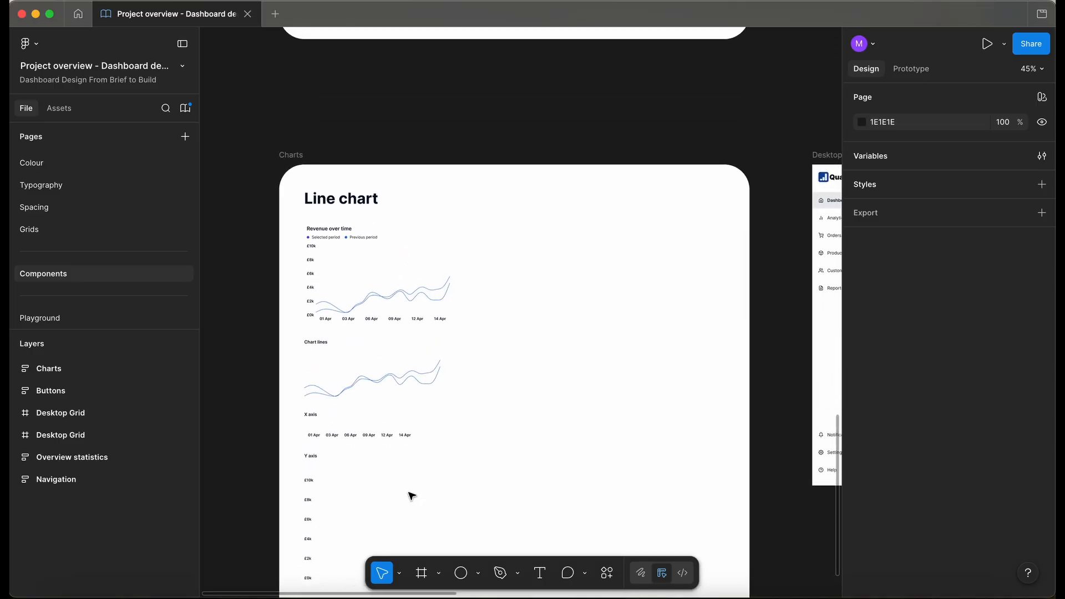
{"action": "scroll", "coordinate": [412, 497], "scroll_direction": "down", "scroll_amount": 2}
{"action": "scroll", "coordinate": [408, 495], "scroll_direction": "right", "scroll_amount": 4}
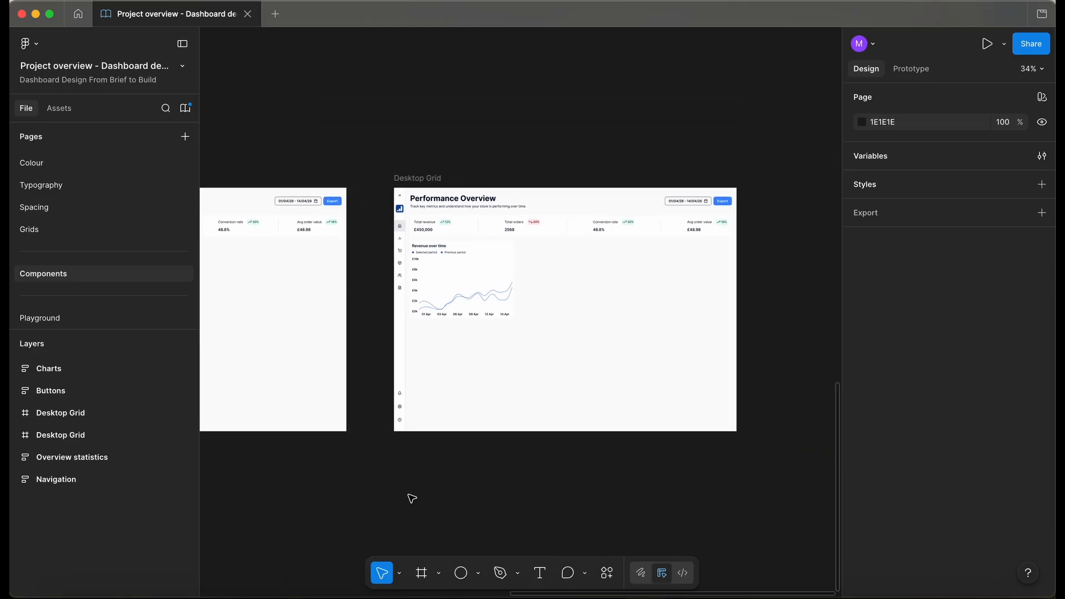
Open the Wireframes page and read Wireframe 7's content notes for the line chart and the Traffic overview donut chart.
{"action": "scroll", "coordinate": [105, 205], "scroll_direction": "up", "scroll_amount": 4}
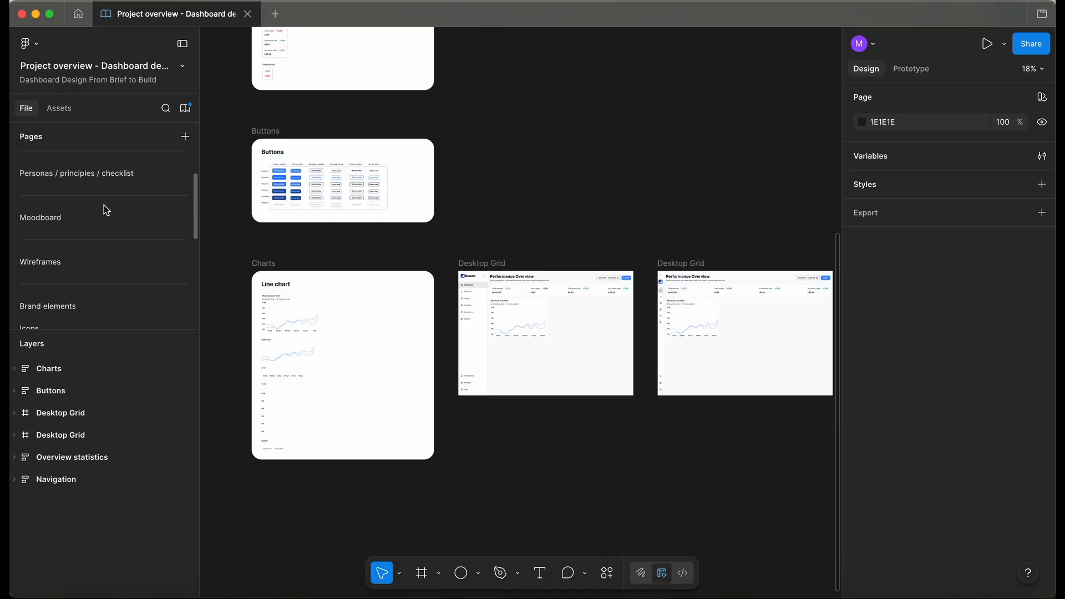
{"action": "scroll", "coordinate": [102, 217], "scroll_direction": "down", "scroll_amount": 1}
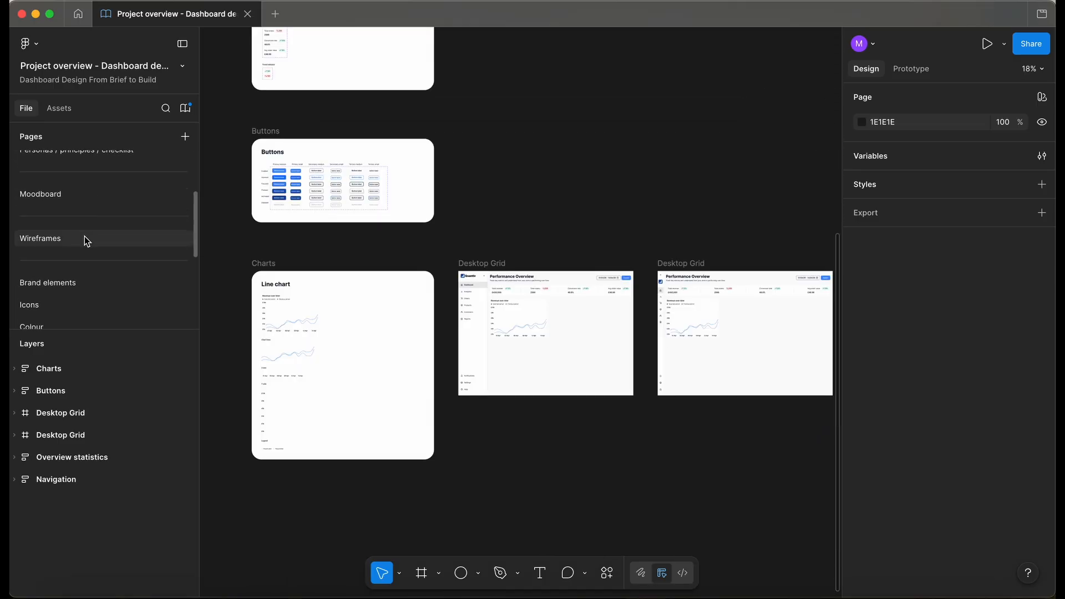
{"action": "left_click", "coordinate": [84, 236]}
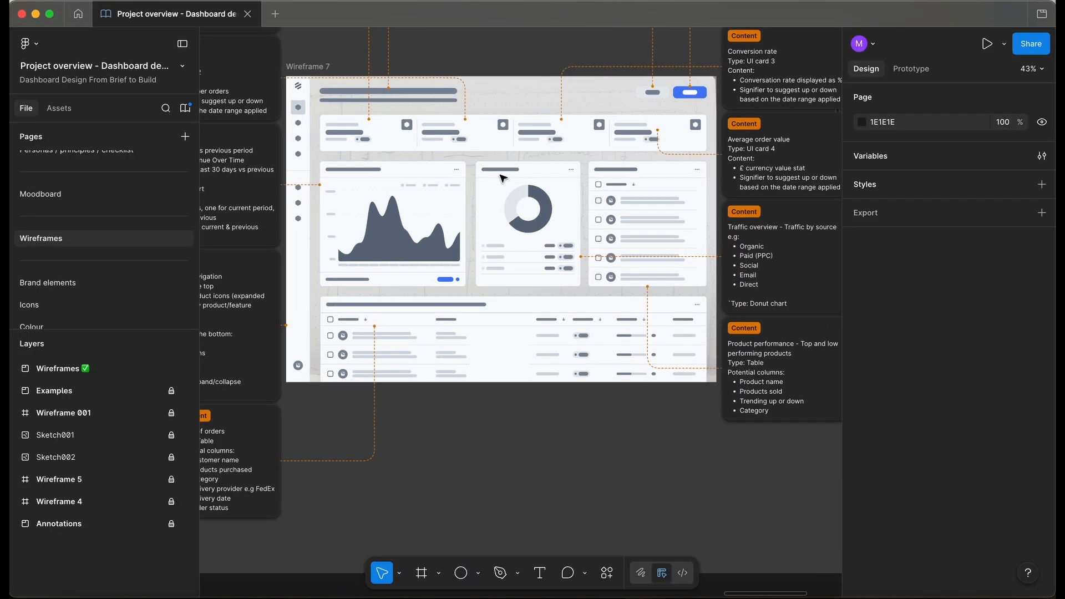
{"action": "scroll", "coordinate": [363, 214], "scroll_direction": "left", "scroll_amount": 4}
{"action": "scroll", "coordinate": [363, 214], "scroll_direction": "up", "scroll_amount": 1}
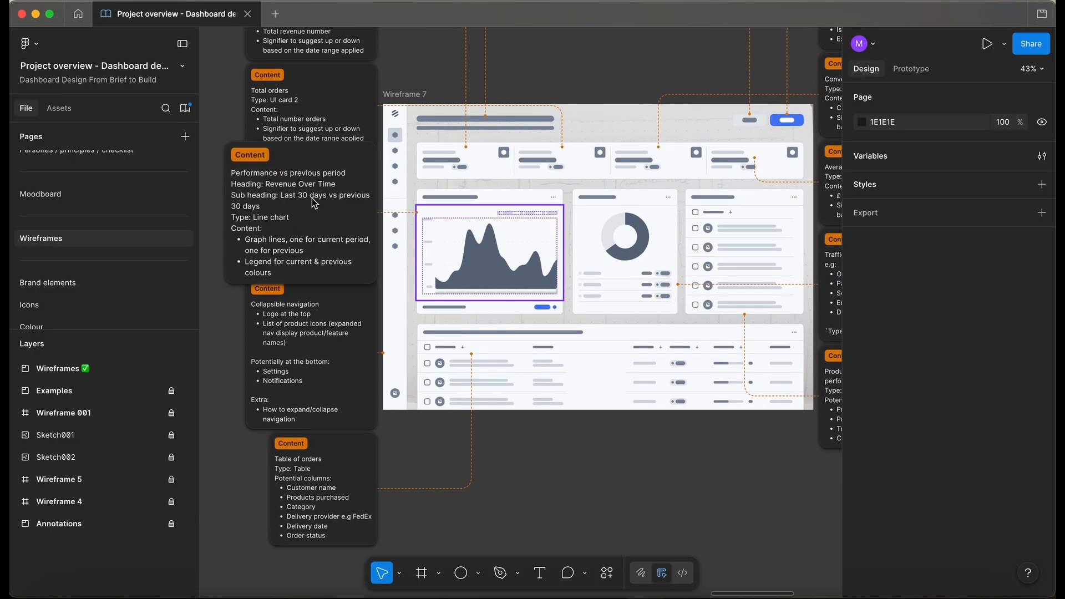
{"action": "scroll", "coordinate": [624, 229], "scroll_direction": "right", "scroll_amount": 4}
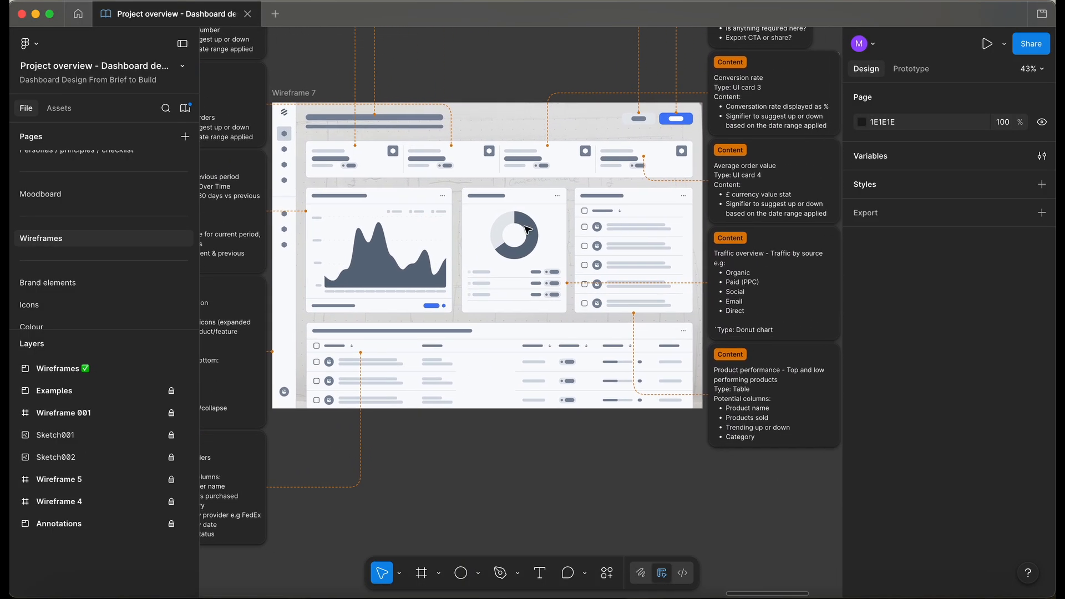
{"action": "scroll", "coordinate": [492, 231], "scroll_direction": "right", "scroll_amount": 1}
{"action": "scroll", "coordinate": [491, 231], "scroll_direction": "right", "scroll_amount": 3}
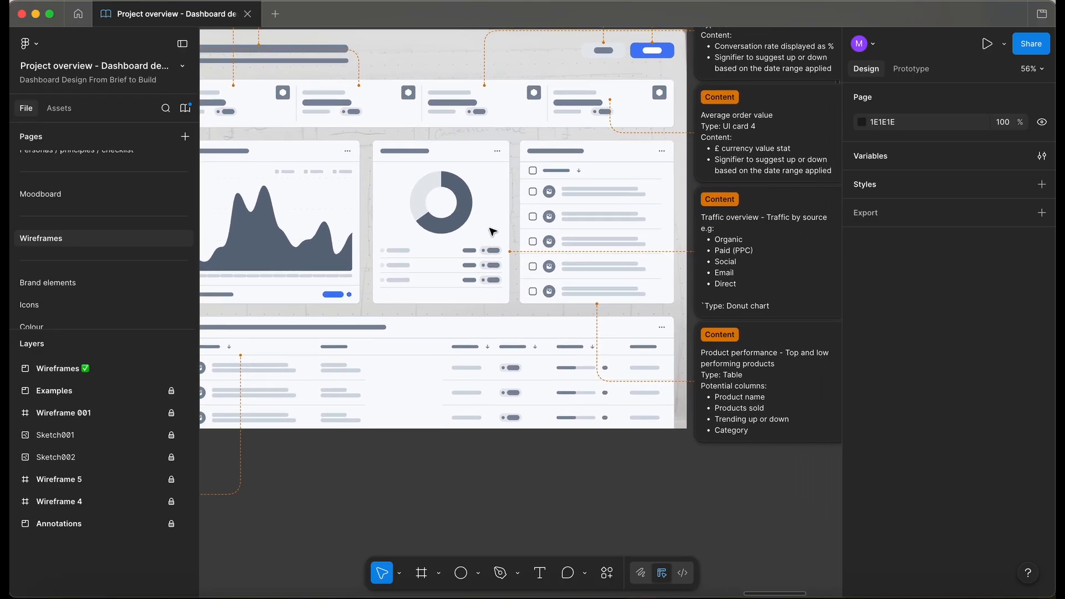
{"action": "scroll", "coordinate": [793, 241], "scroll_direction": "up", "scroll_amount": 3}
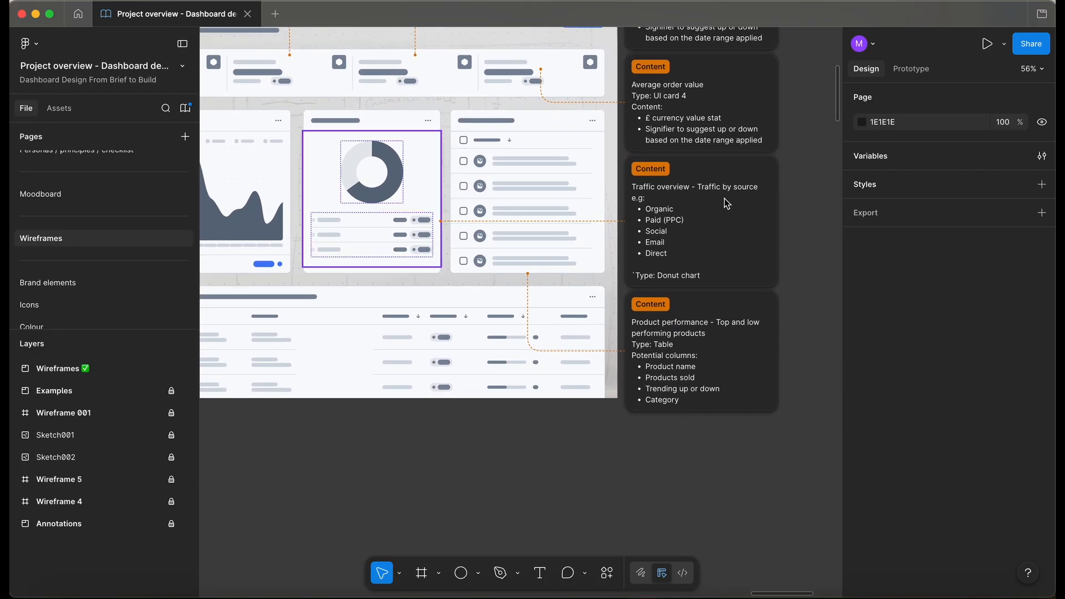